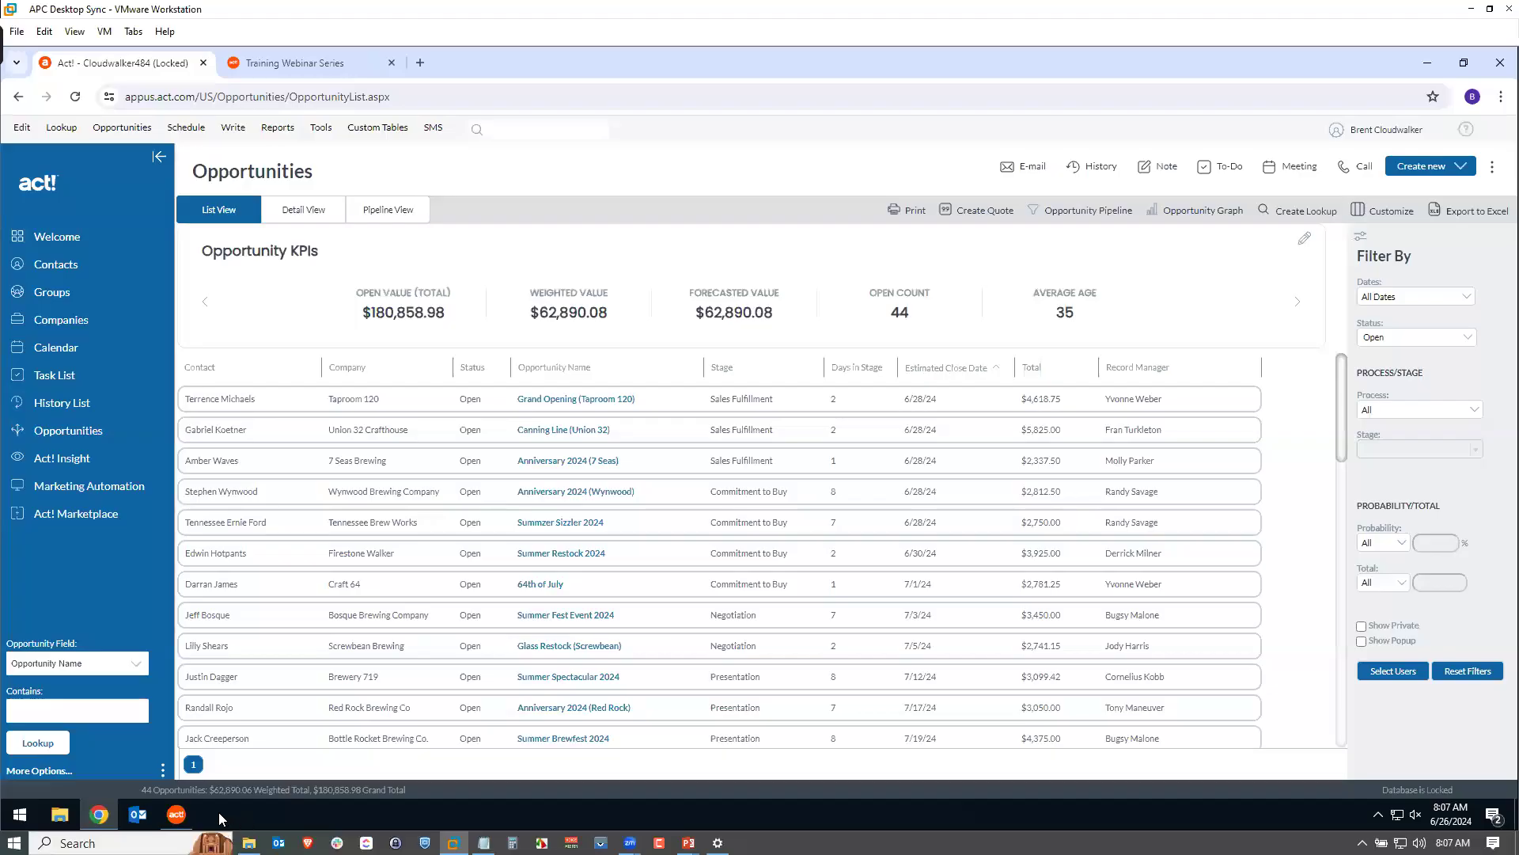
- Switch to the Act! desktop application and open the manager for opportunity process lists
click(176, 814)
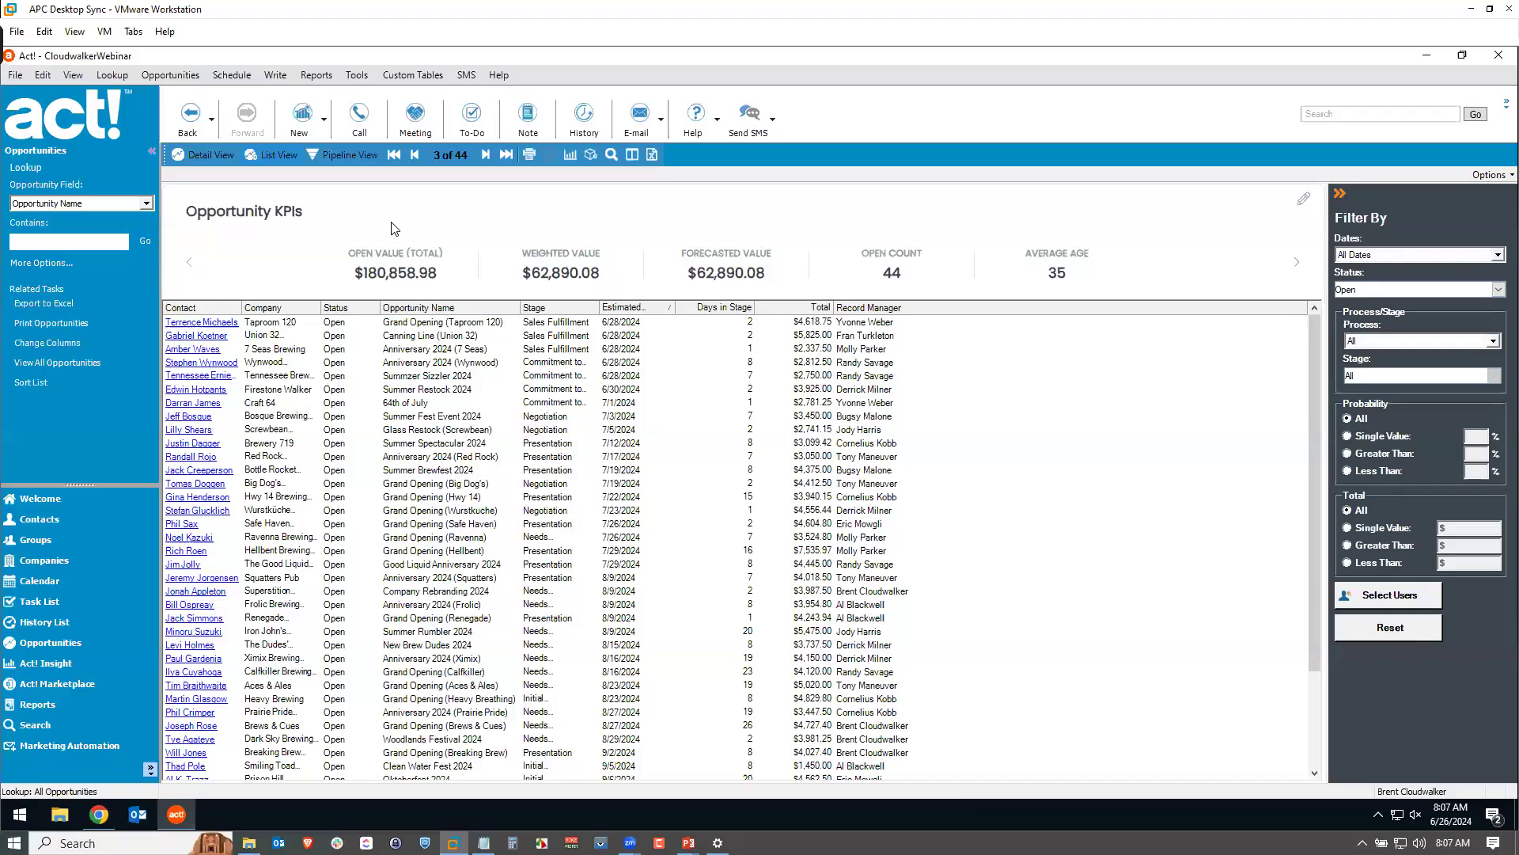
click(173, 74)
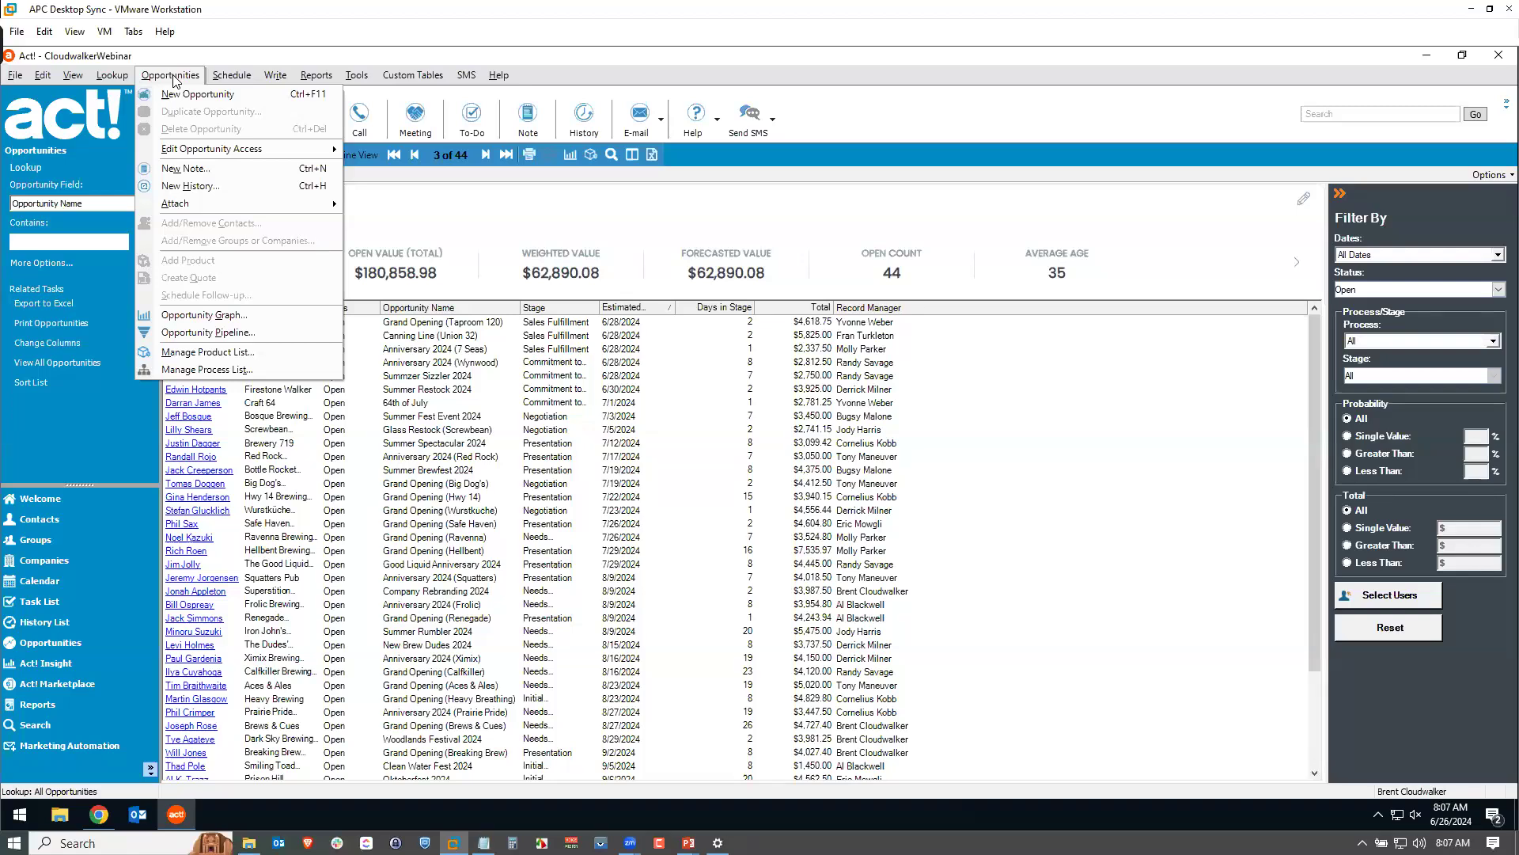
click(227, 375)
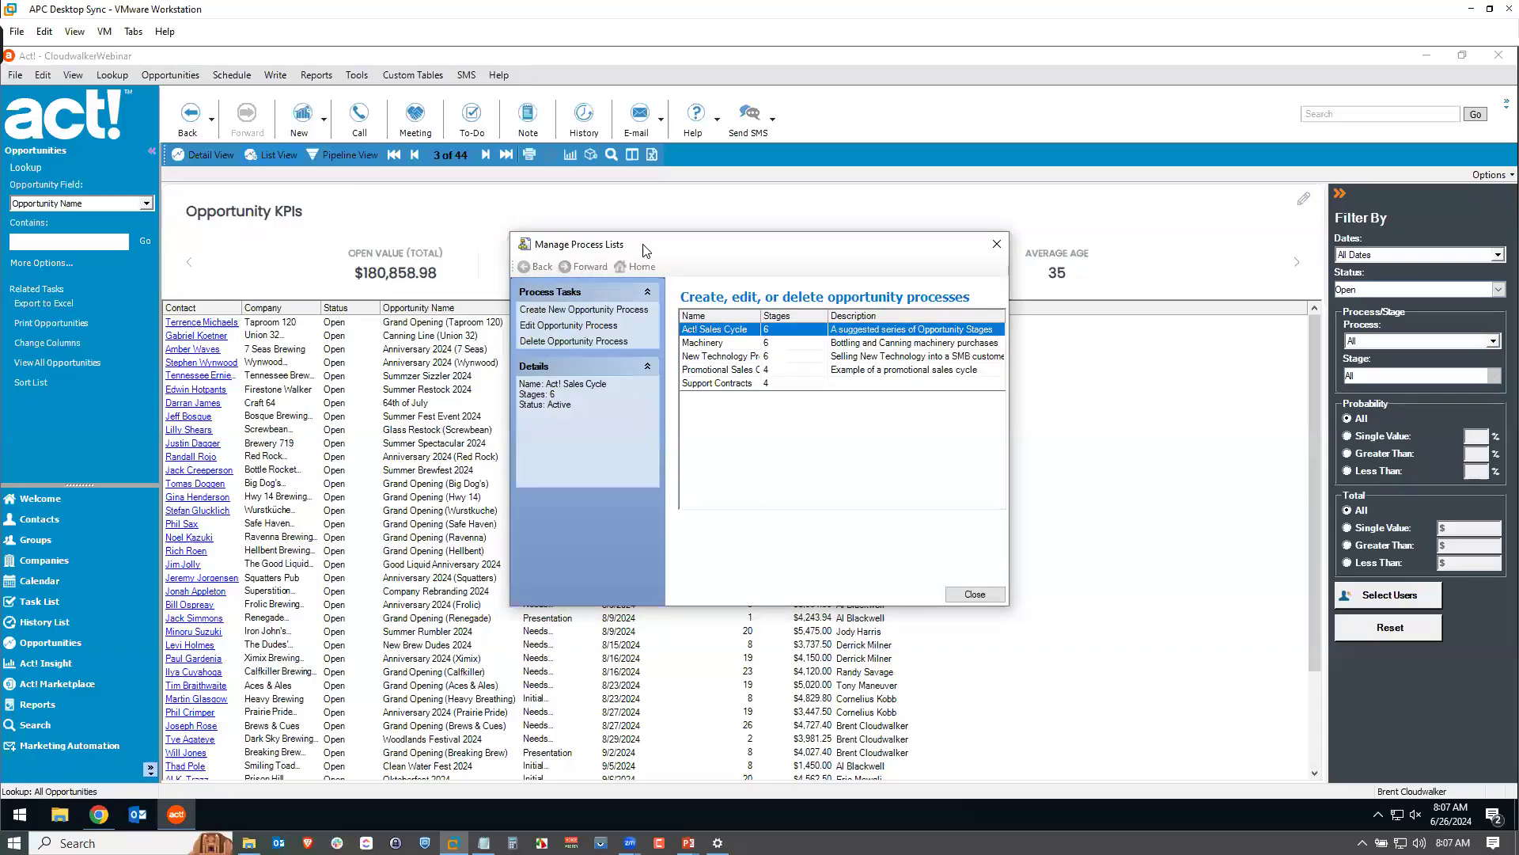
- Switch to Act! in Chrome and open the opportunity process list manager from the field definitions
click(101, 823)
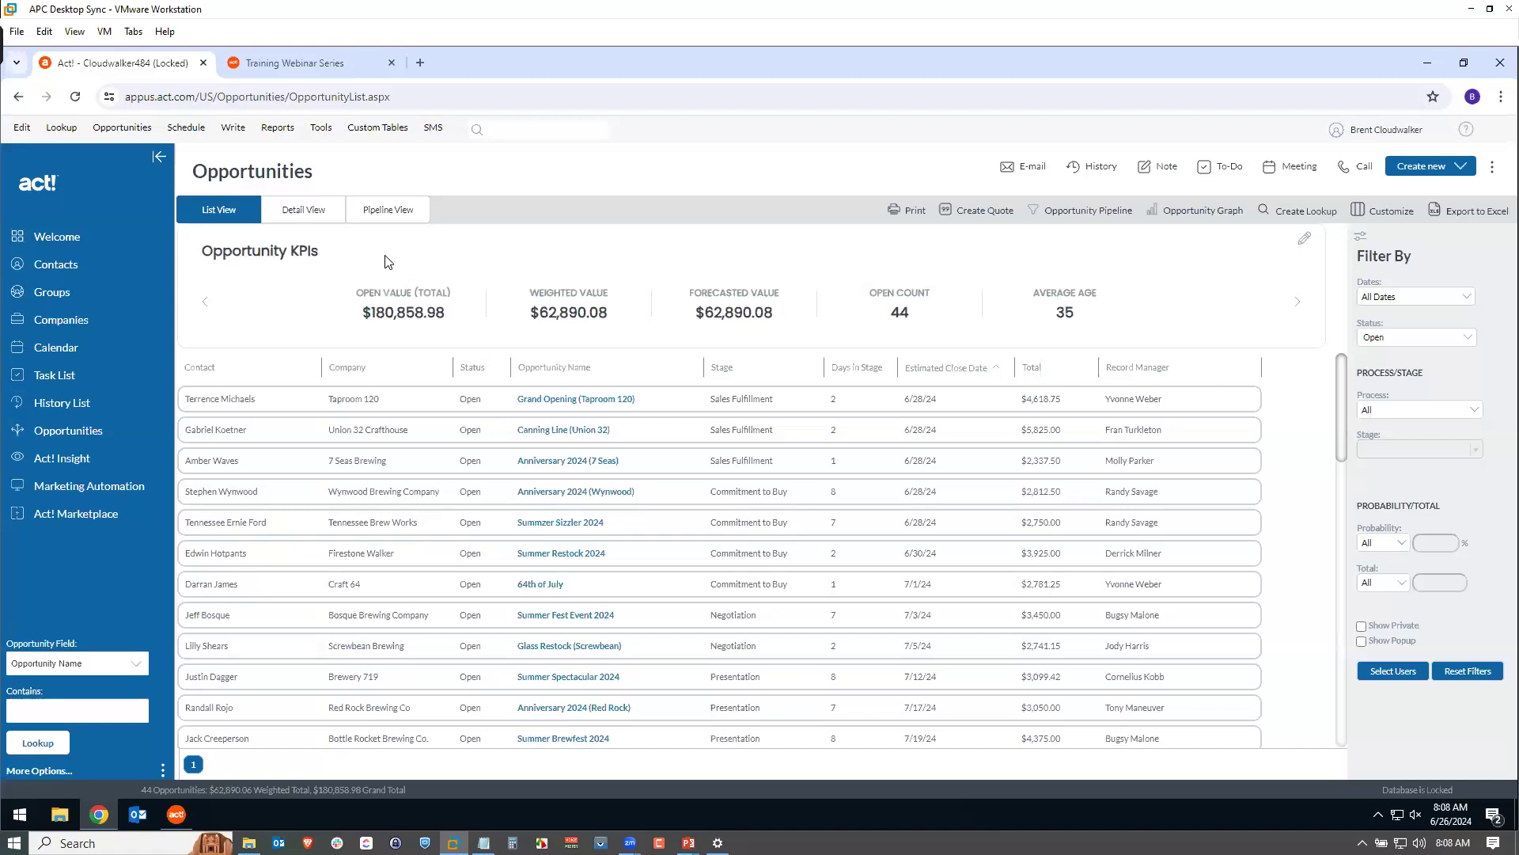
click(321, 132)
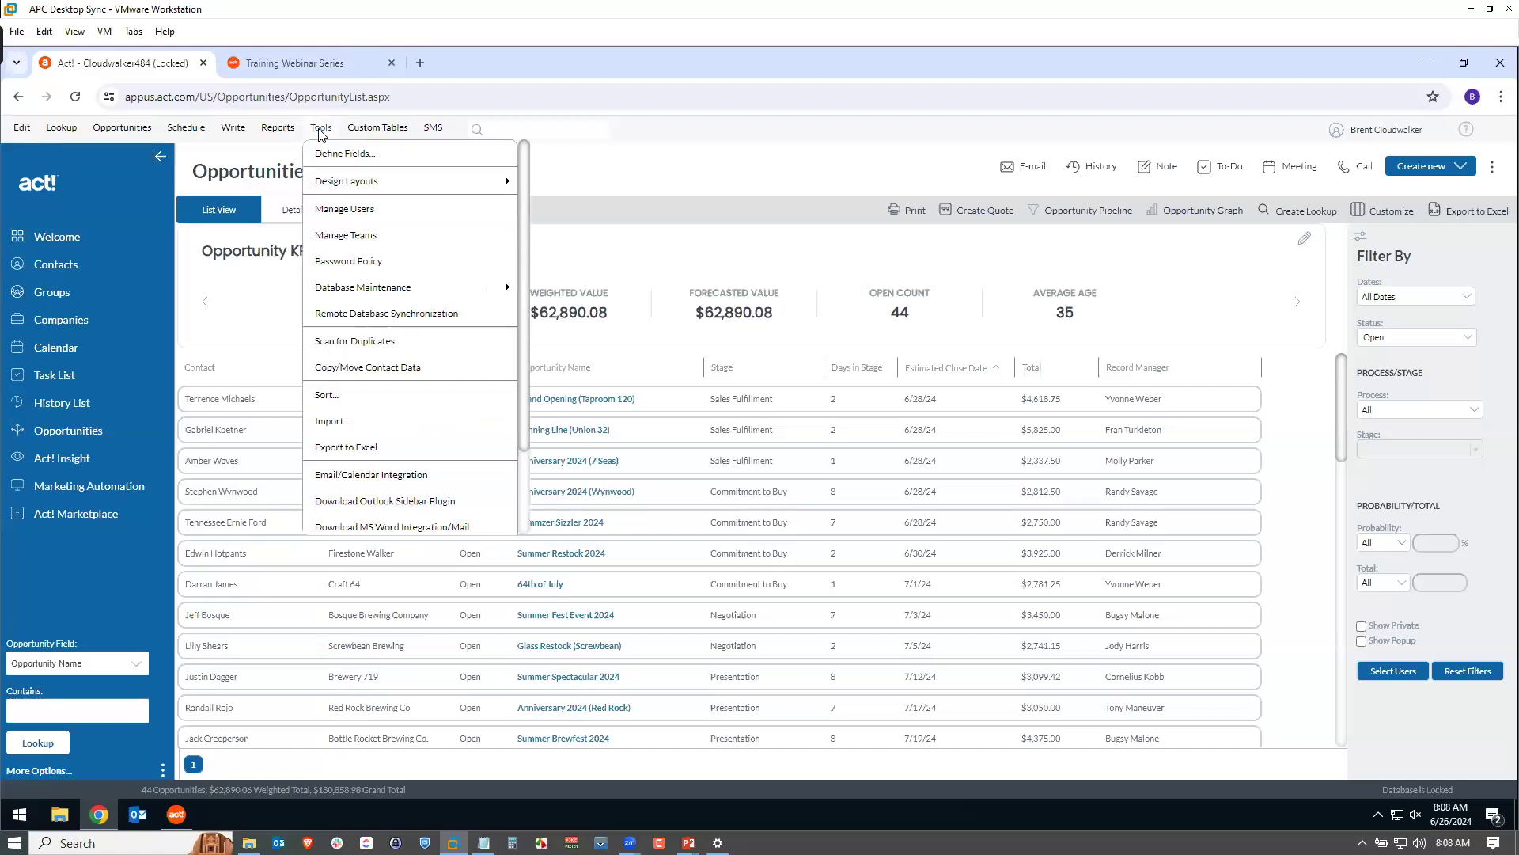
click(359, 155)
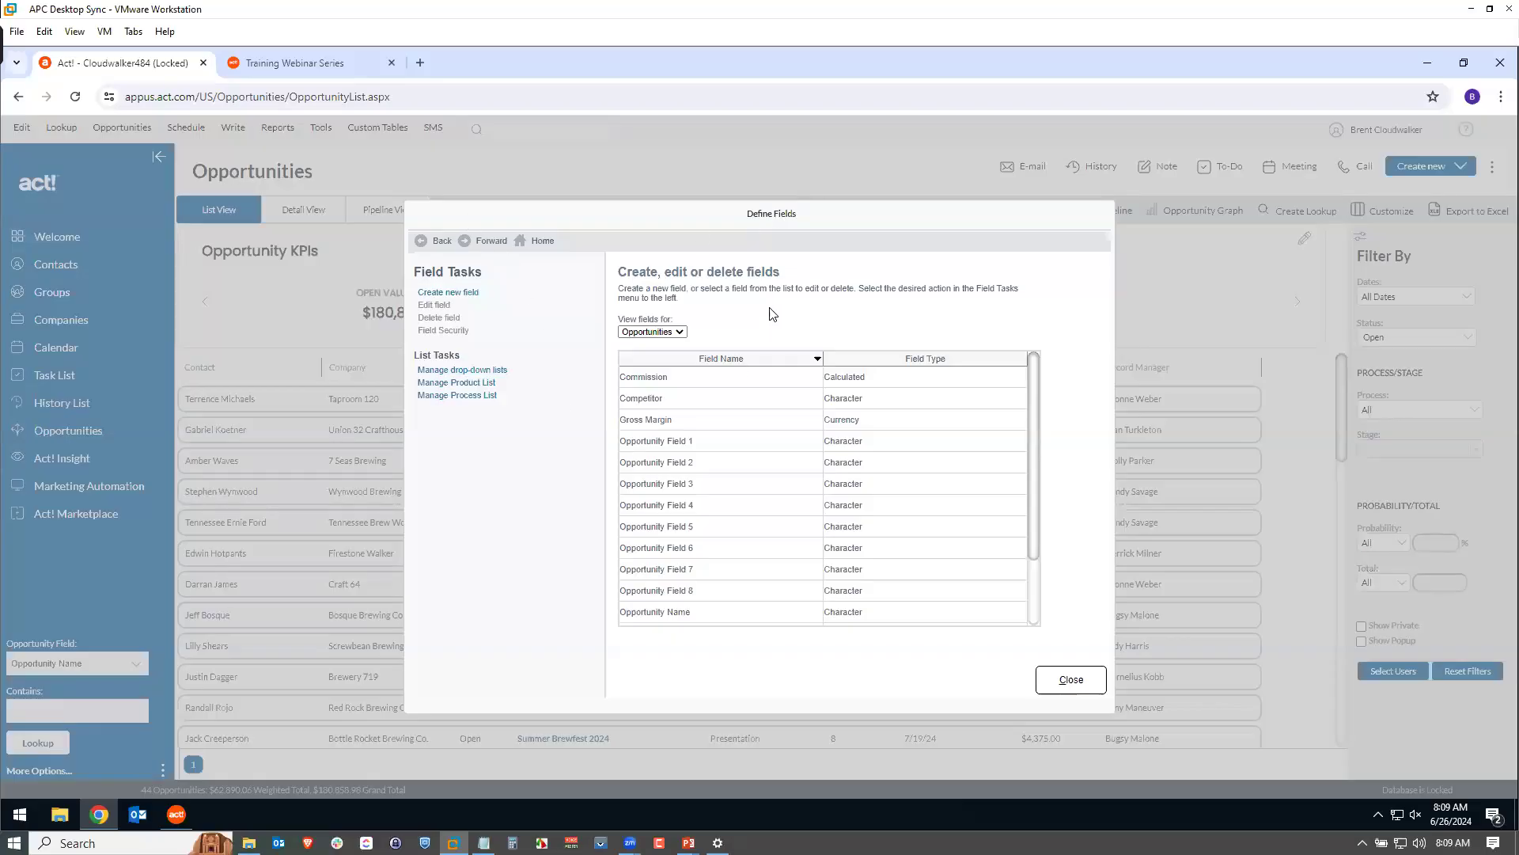
click(447, 395)
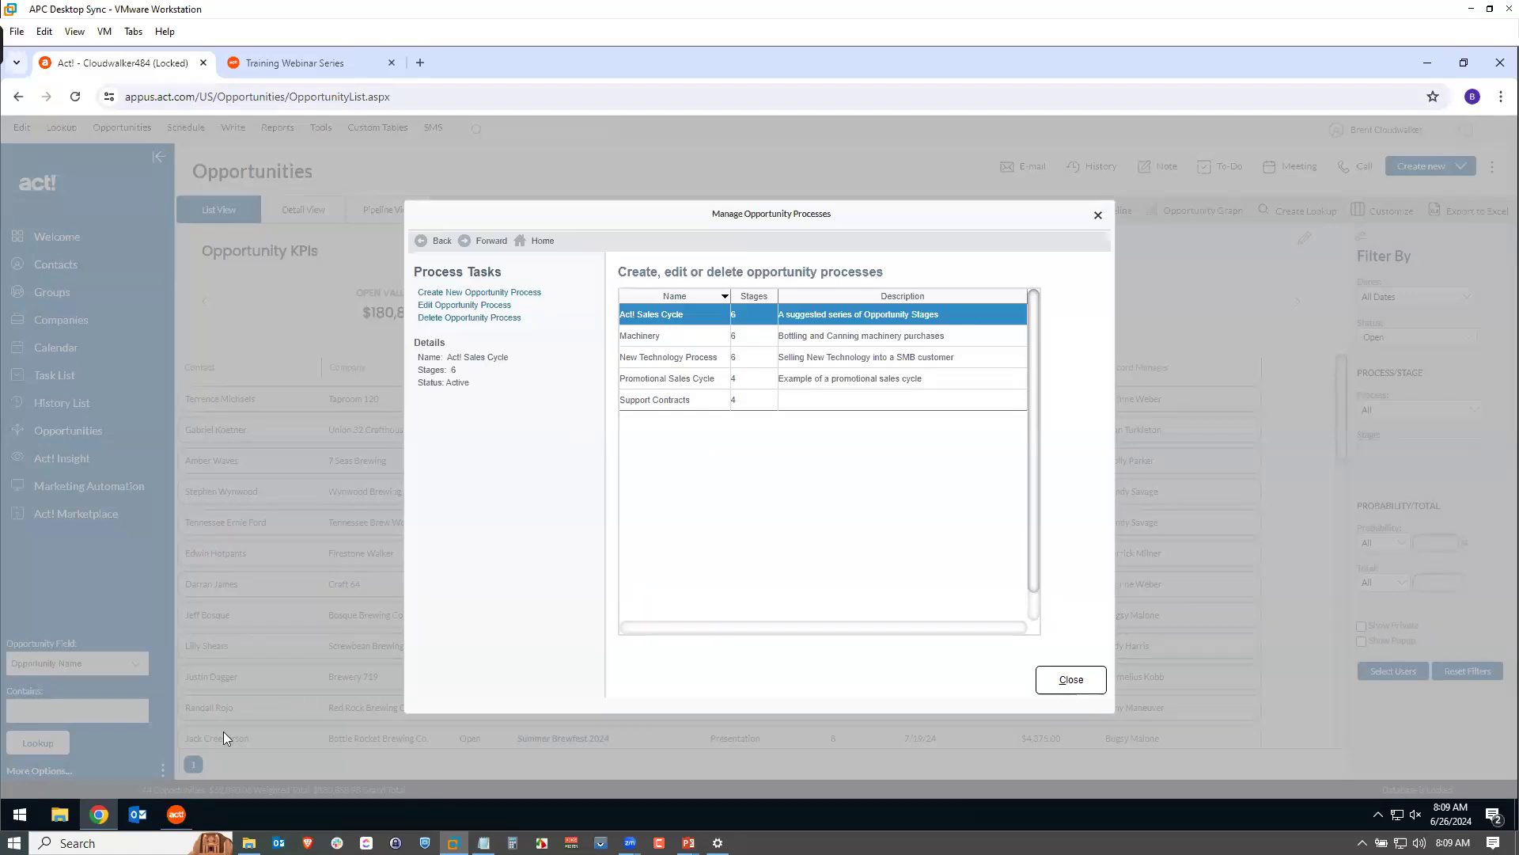
- Return to the Act! desktop application and widen the process list's Name column, narrowing the Stages column slightly
click(175, 819)
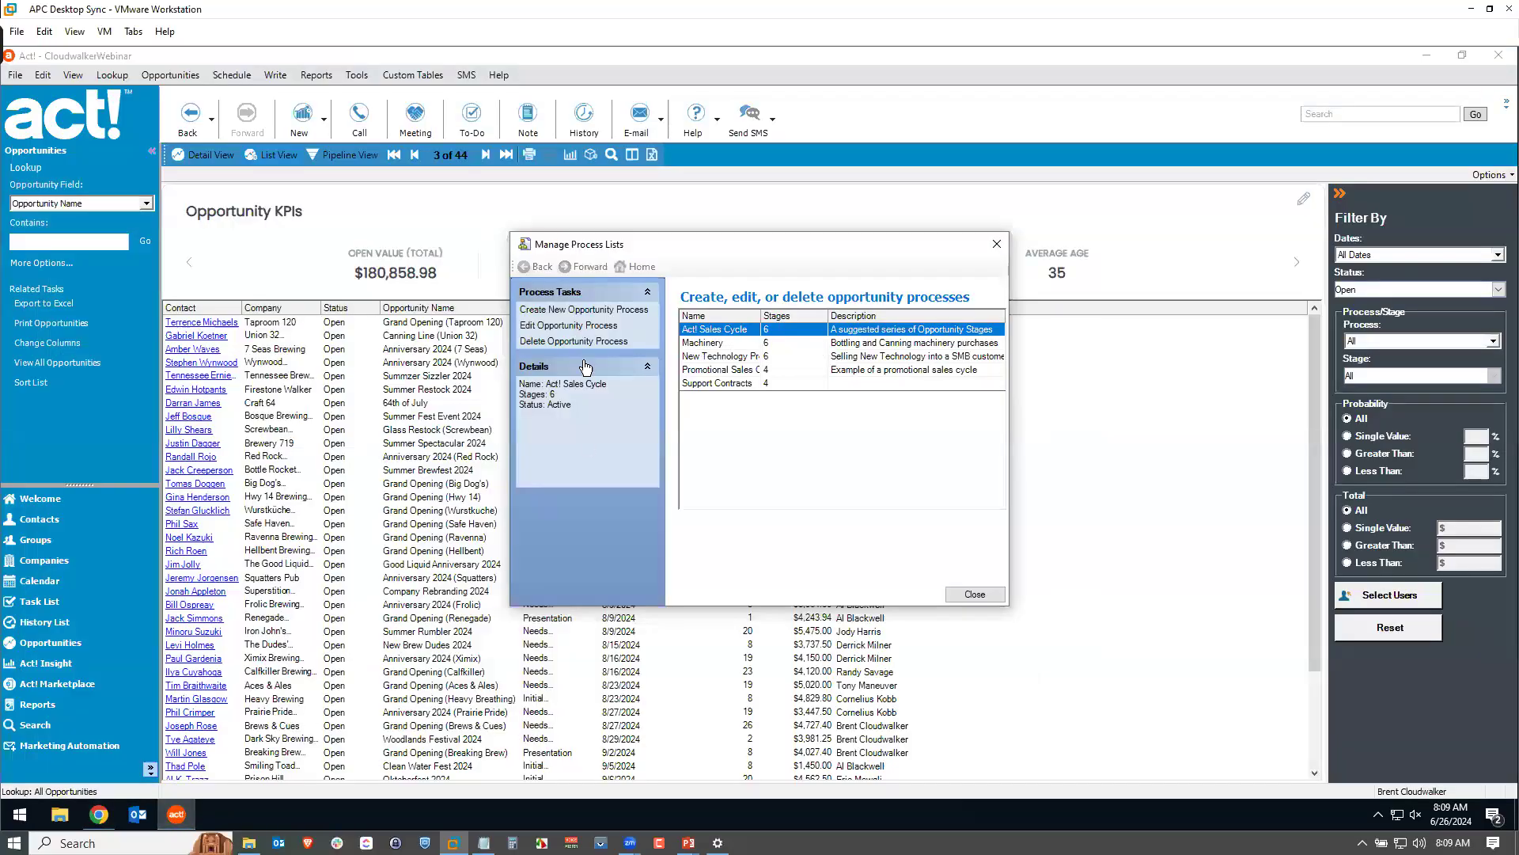
drag(712, 246, 667, 235)
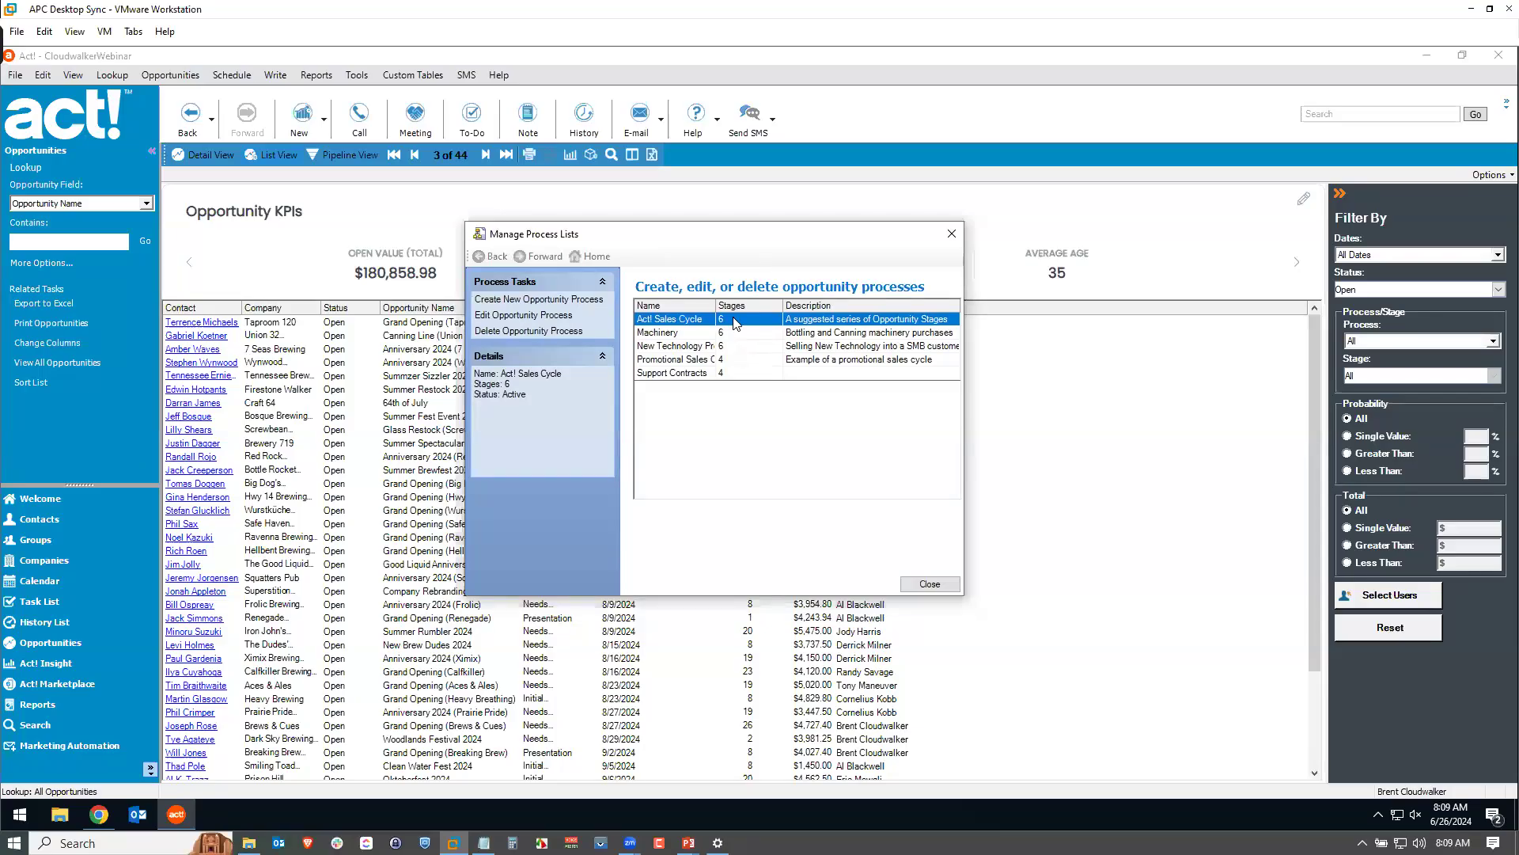
drag(722, 305, 756, 305)
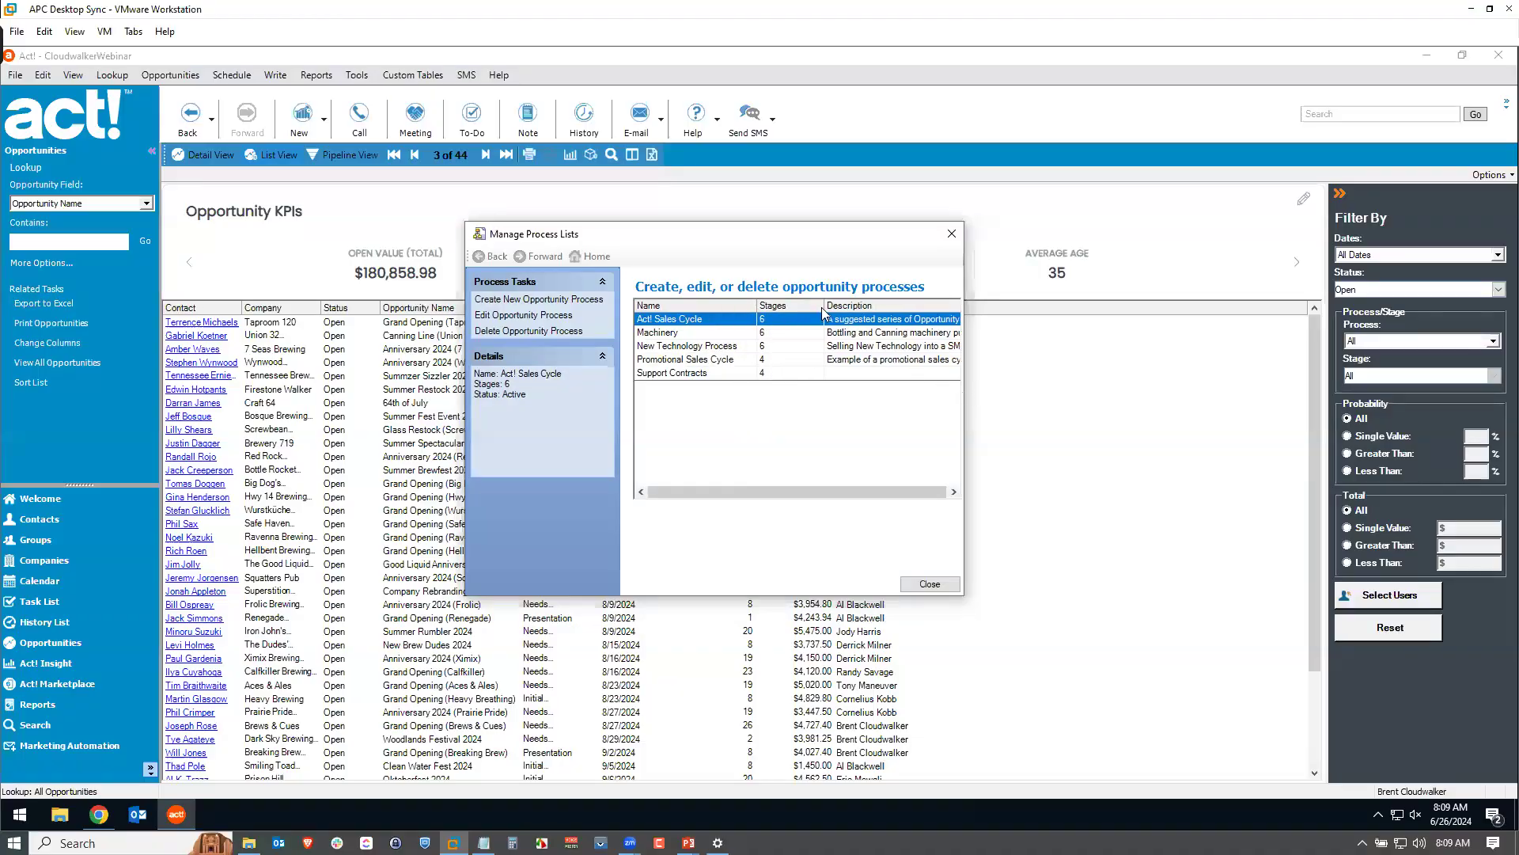
drag(821, 305, 807, 305)
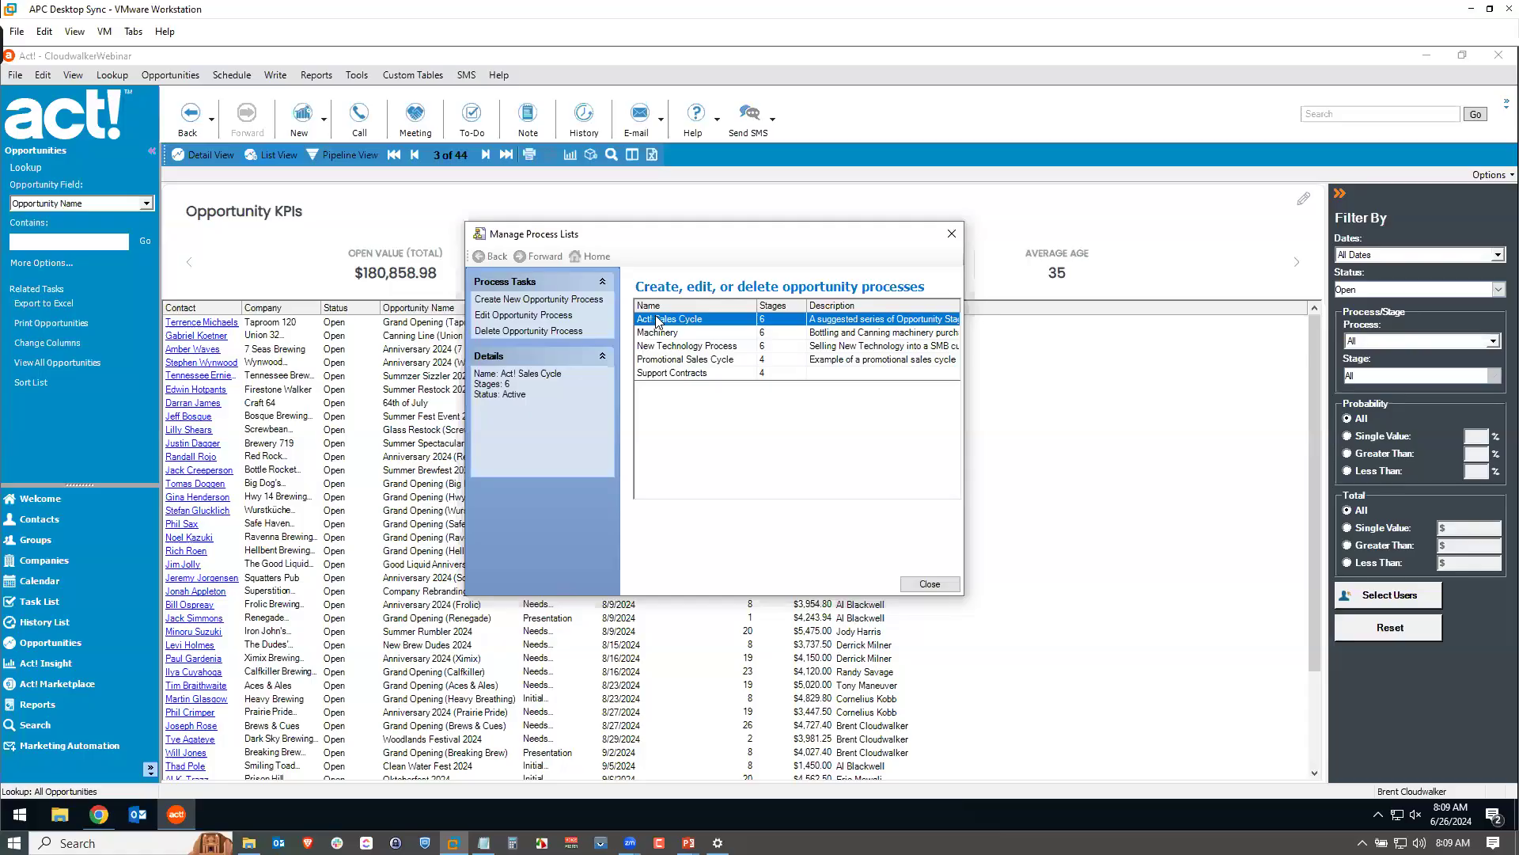
- Examine the stages and probabilities of the Machinery process, then return to the process list without editing it
click(669, 348)
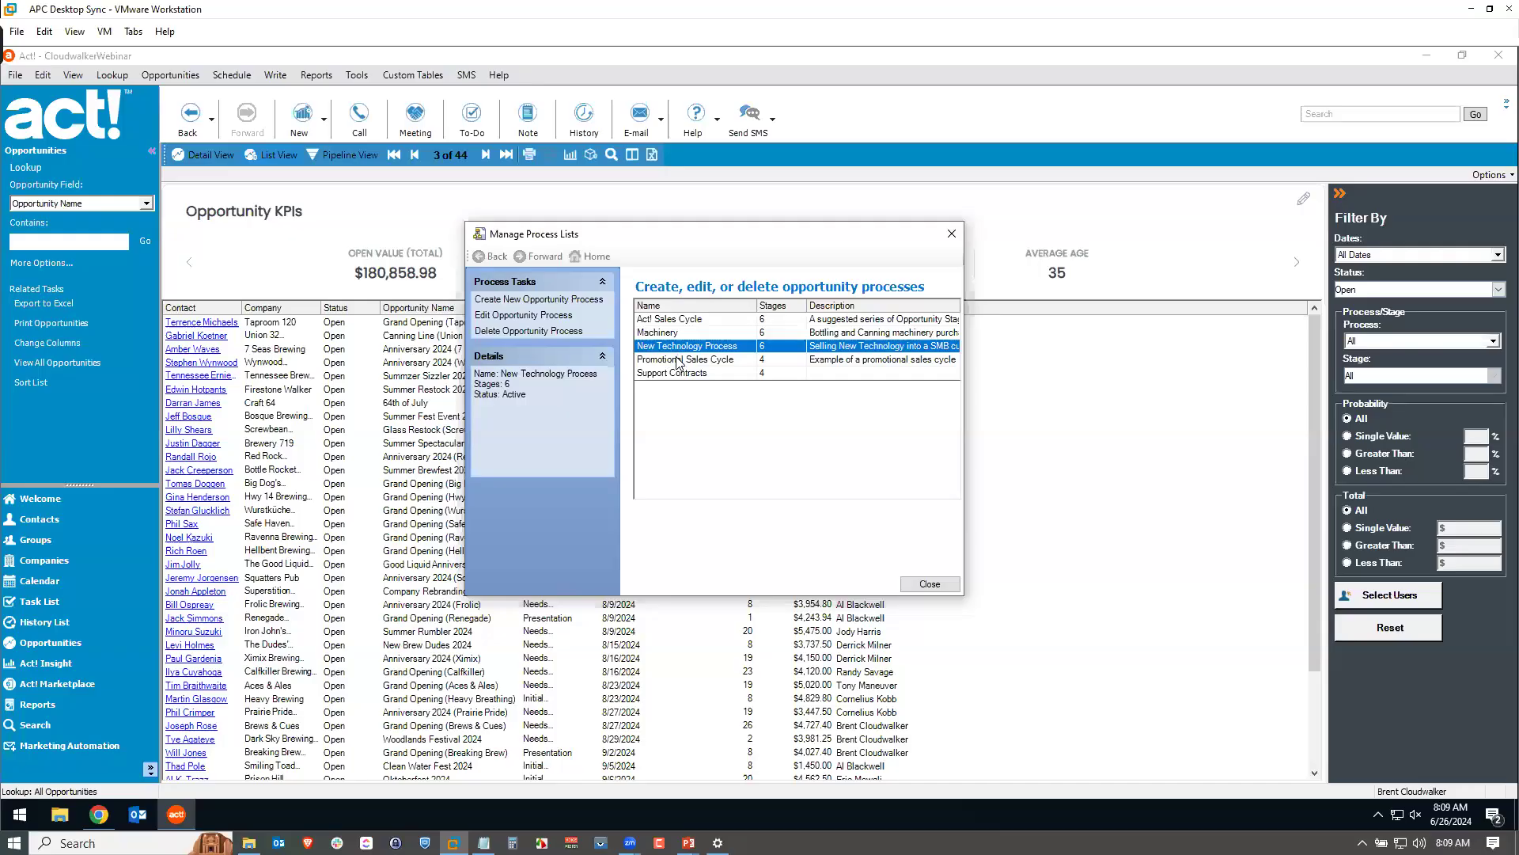
click(678, 362)
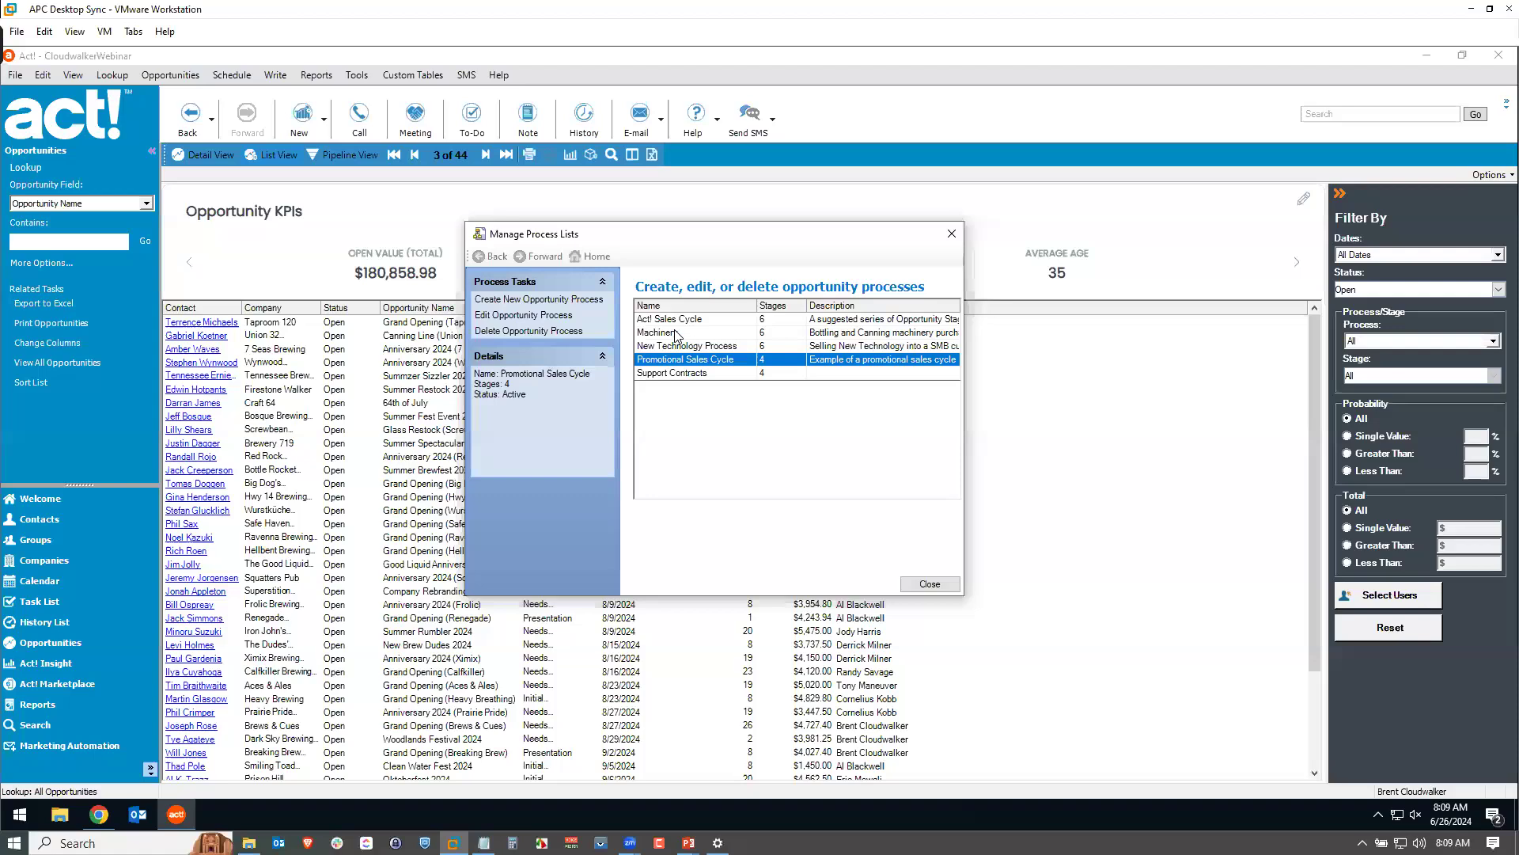
click(676, 336)
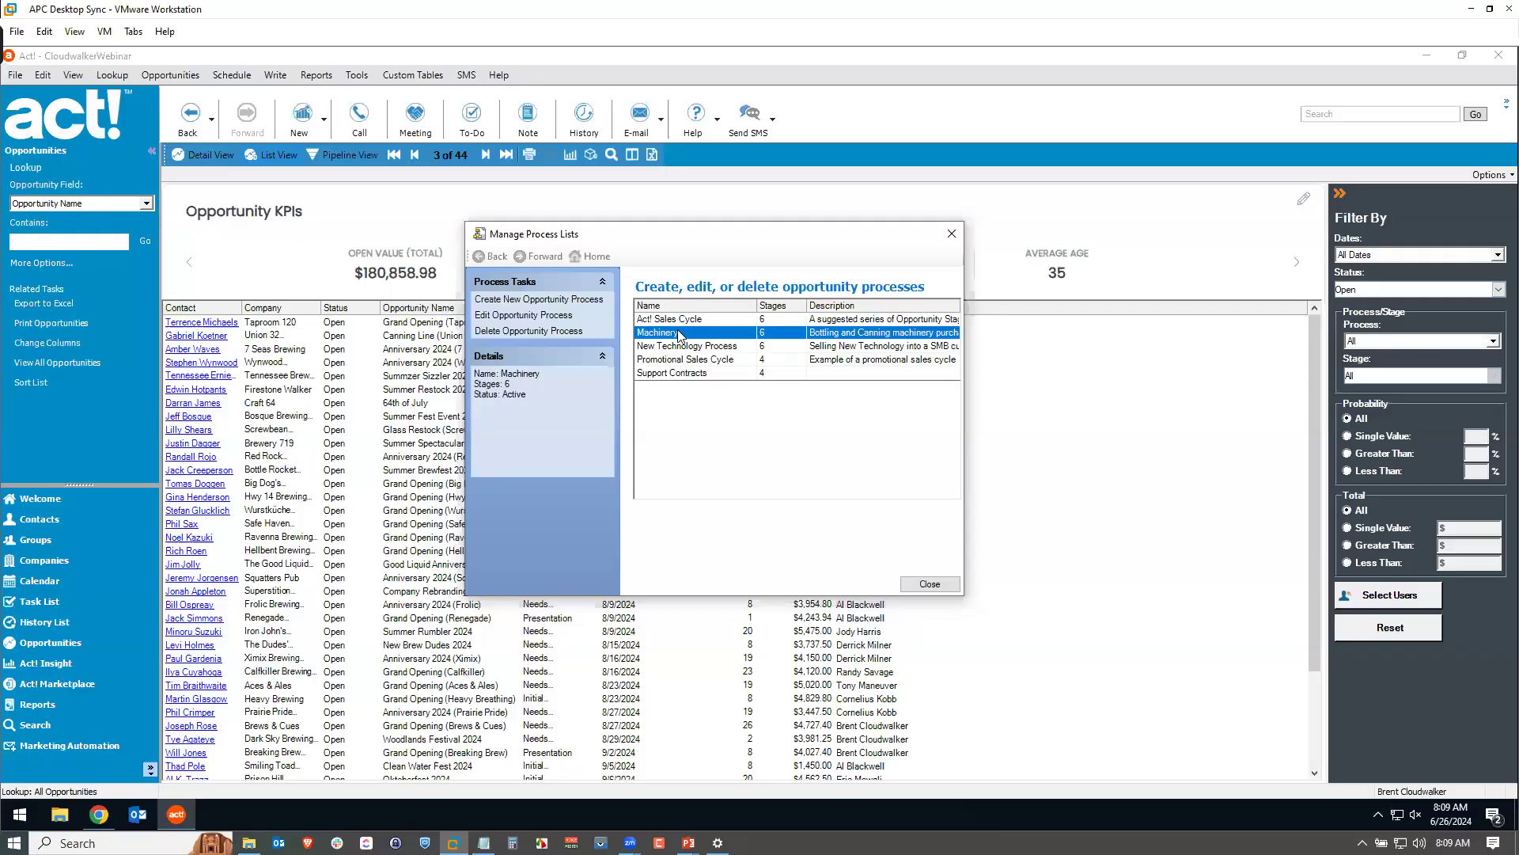
click(546, 316)
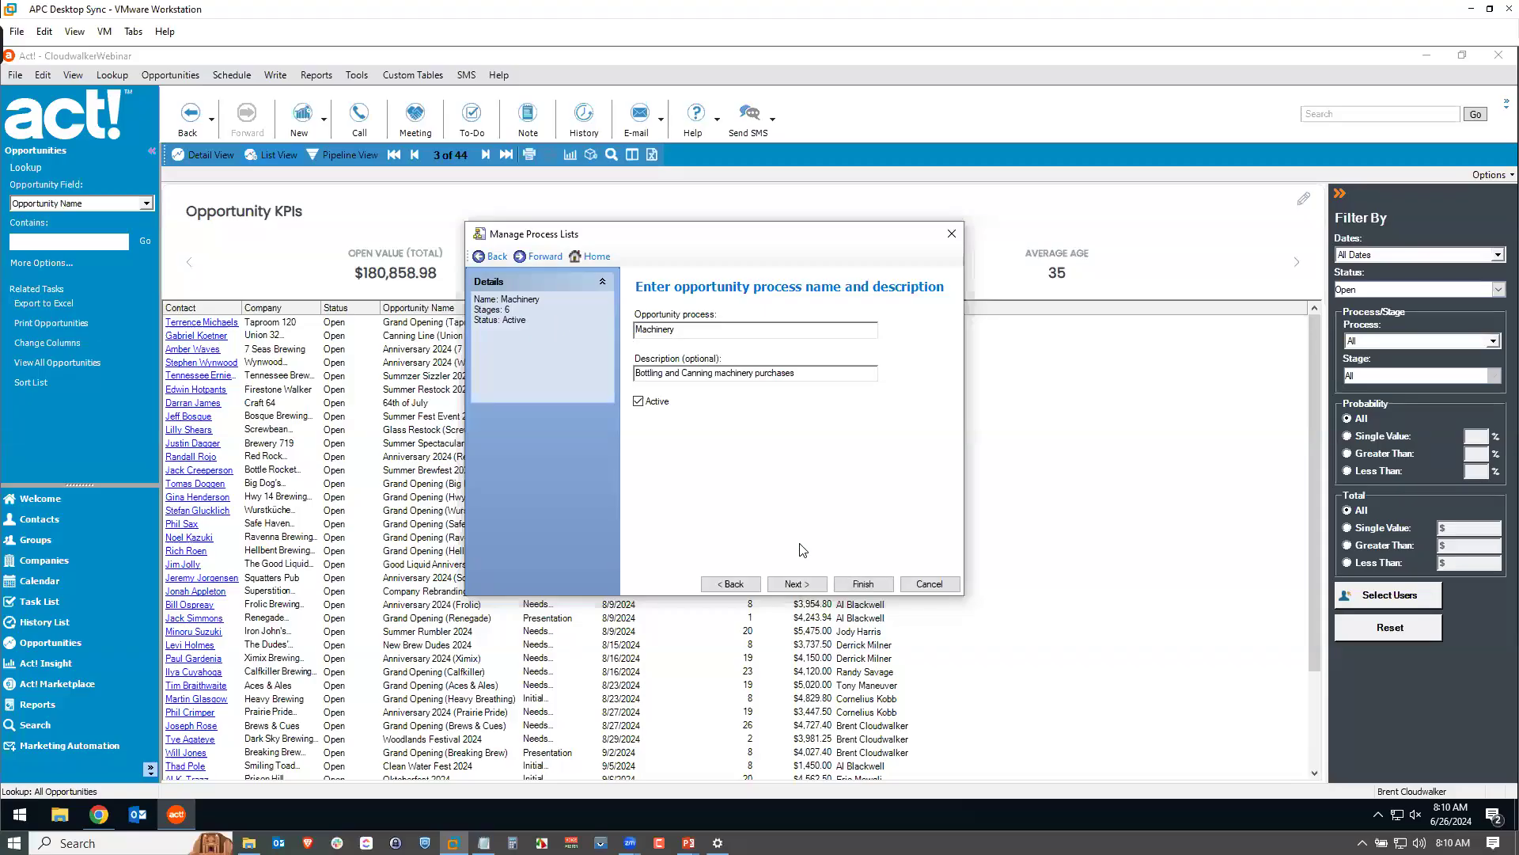
click(798, 584)
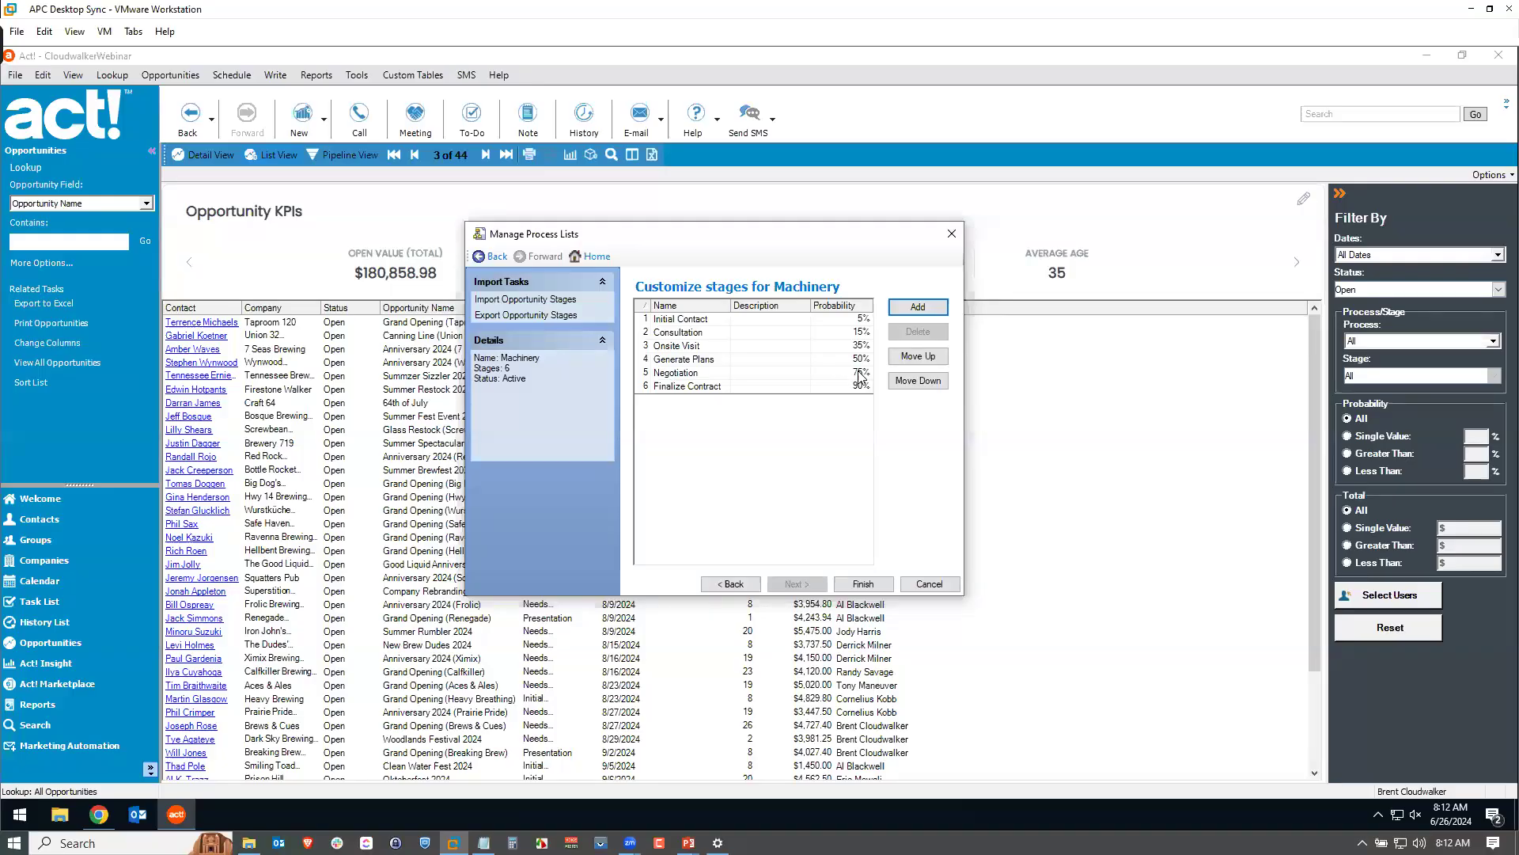
click(735, 584)
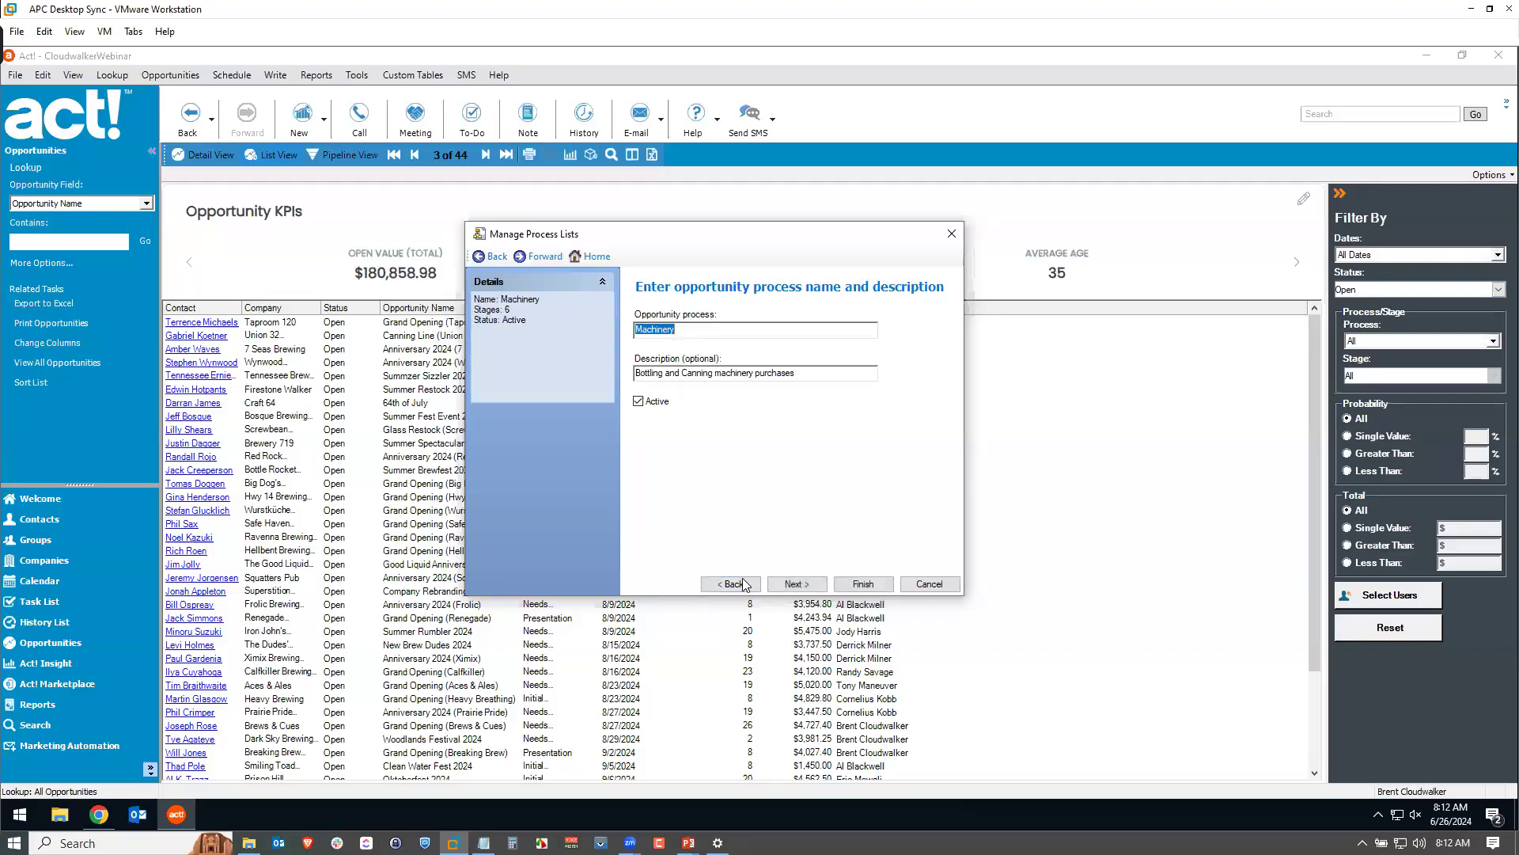
click(744, 584)
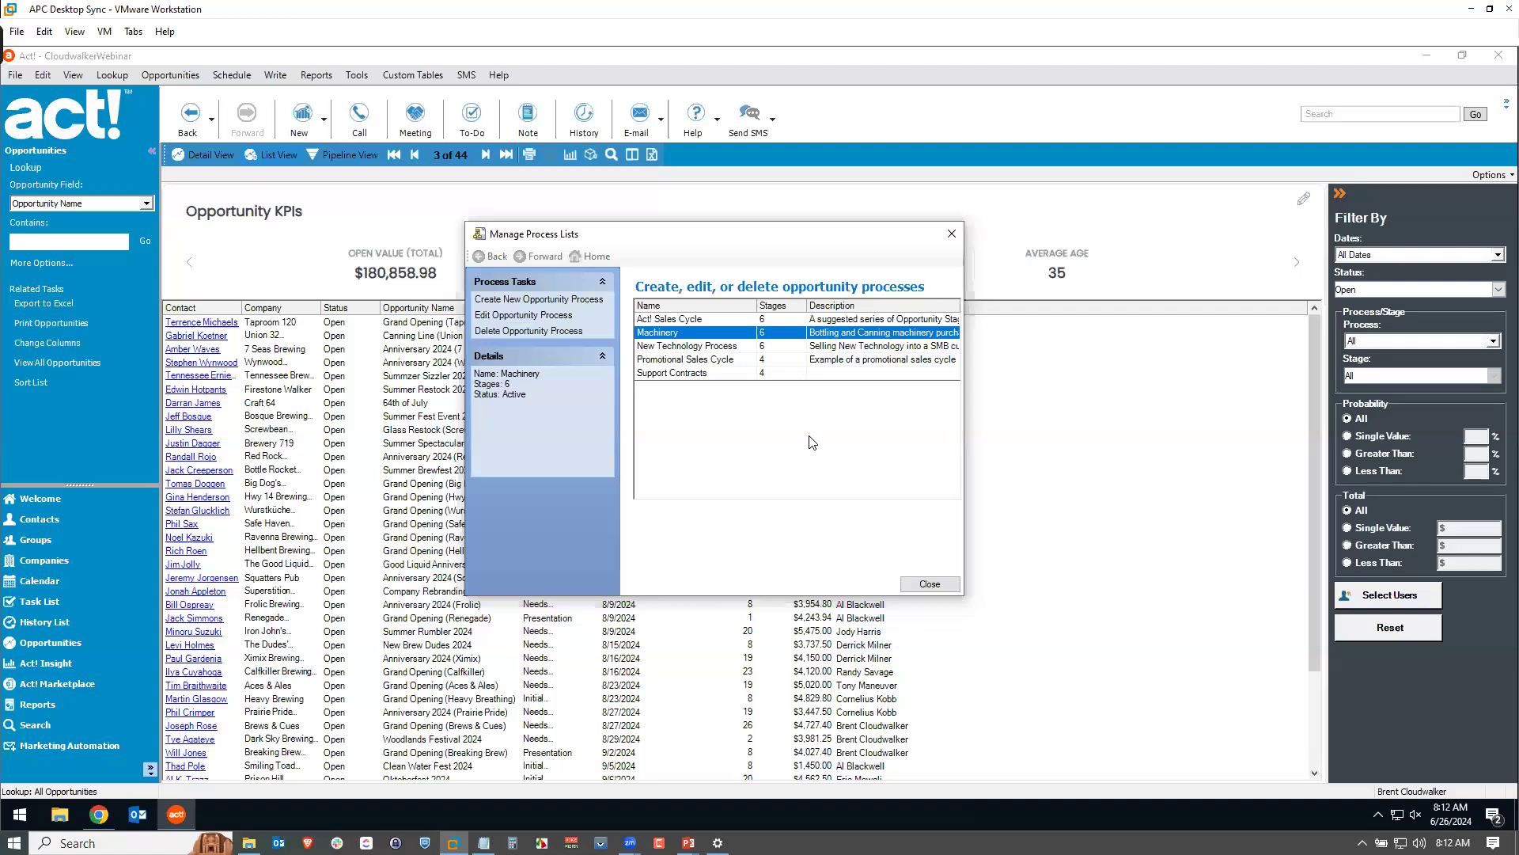
- Create a new opportunity process named Project Management and proceed to its stage setup
click(554, 300)
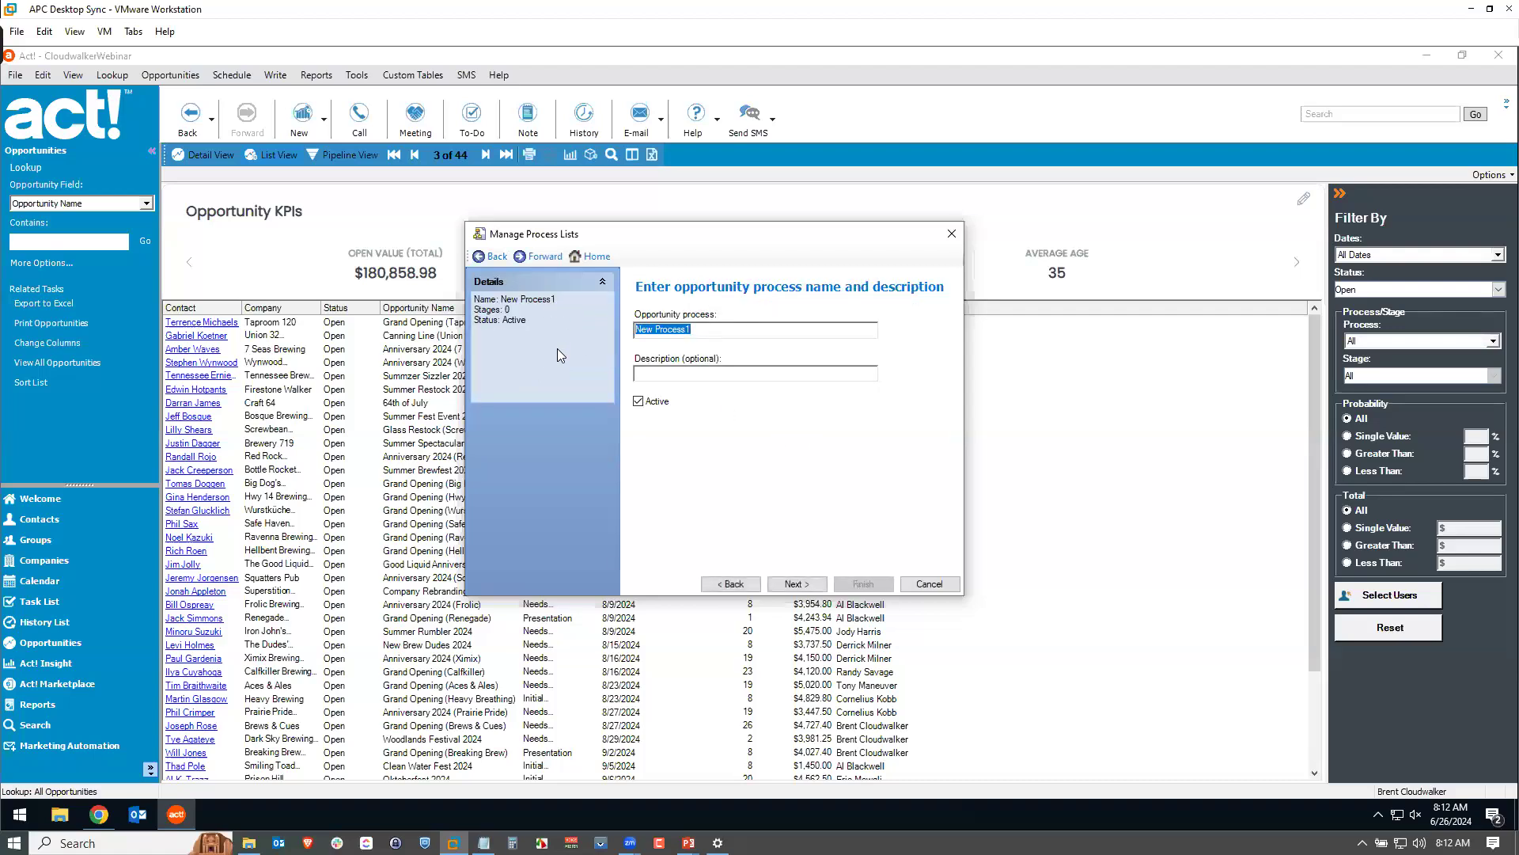
text(Project Management)
click(794, 586)
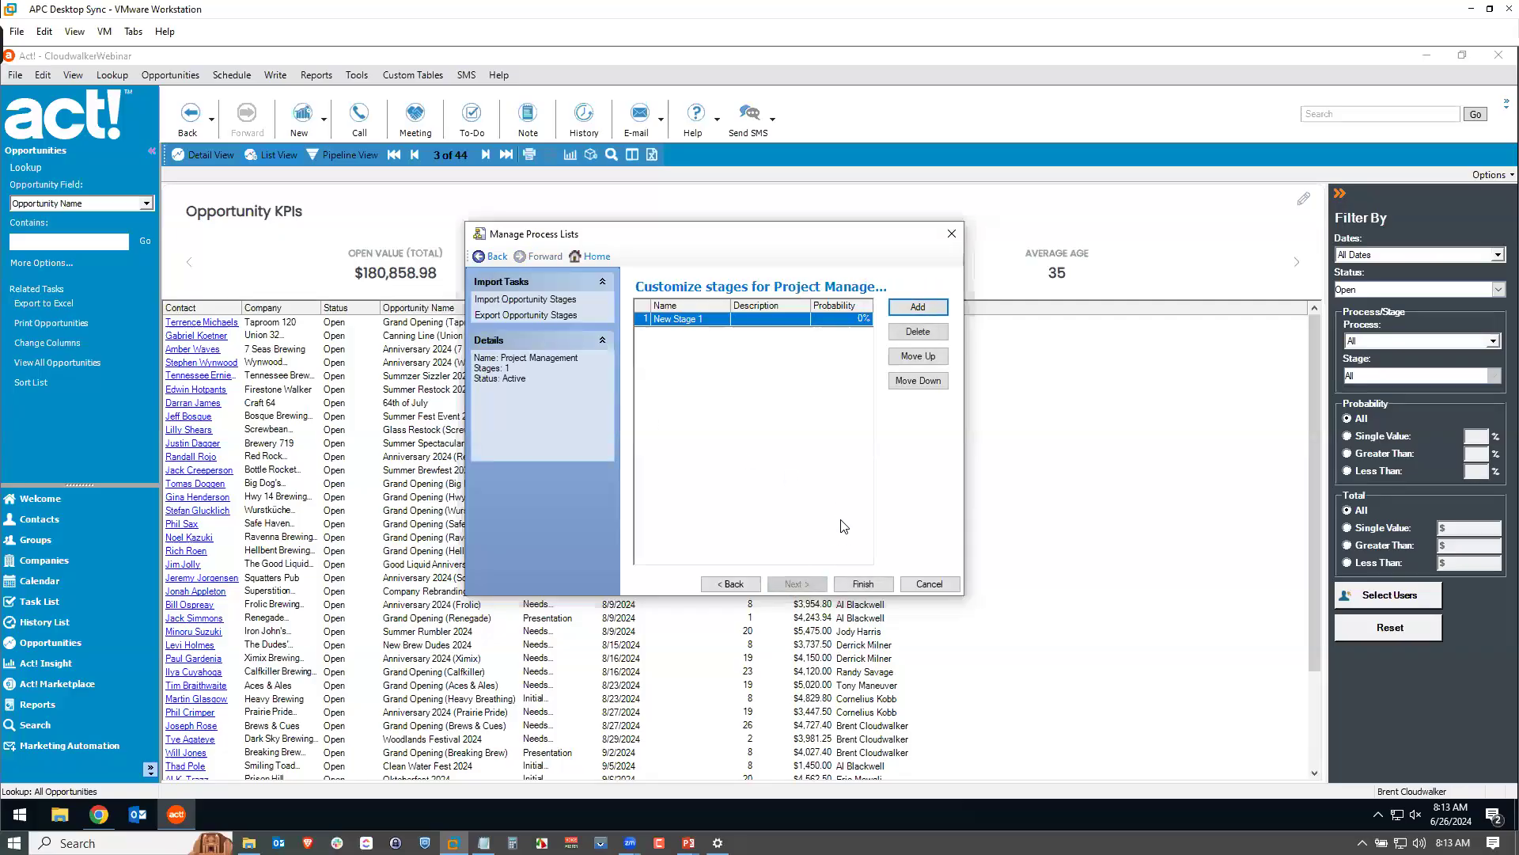
- Rename the first stage of the Project Management process to Initiation
click(693, 319)
click(700, 319)
drag(704, 320, 647, 322)
text(In)
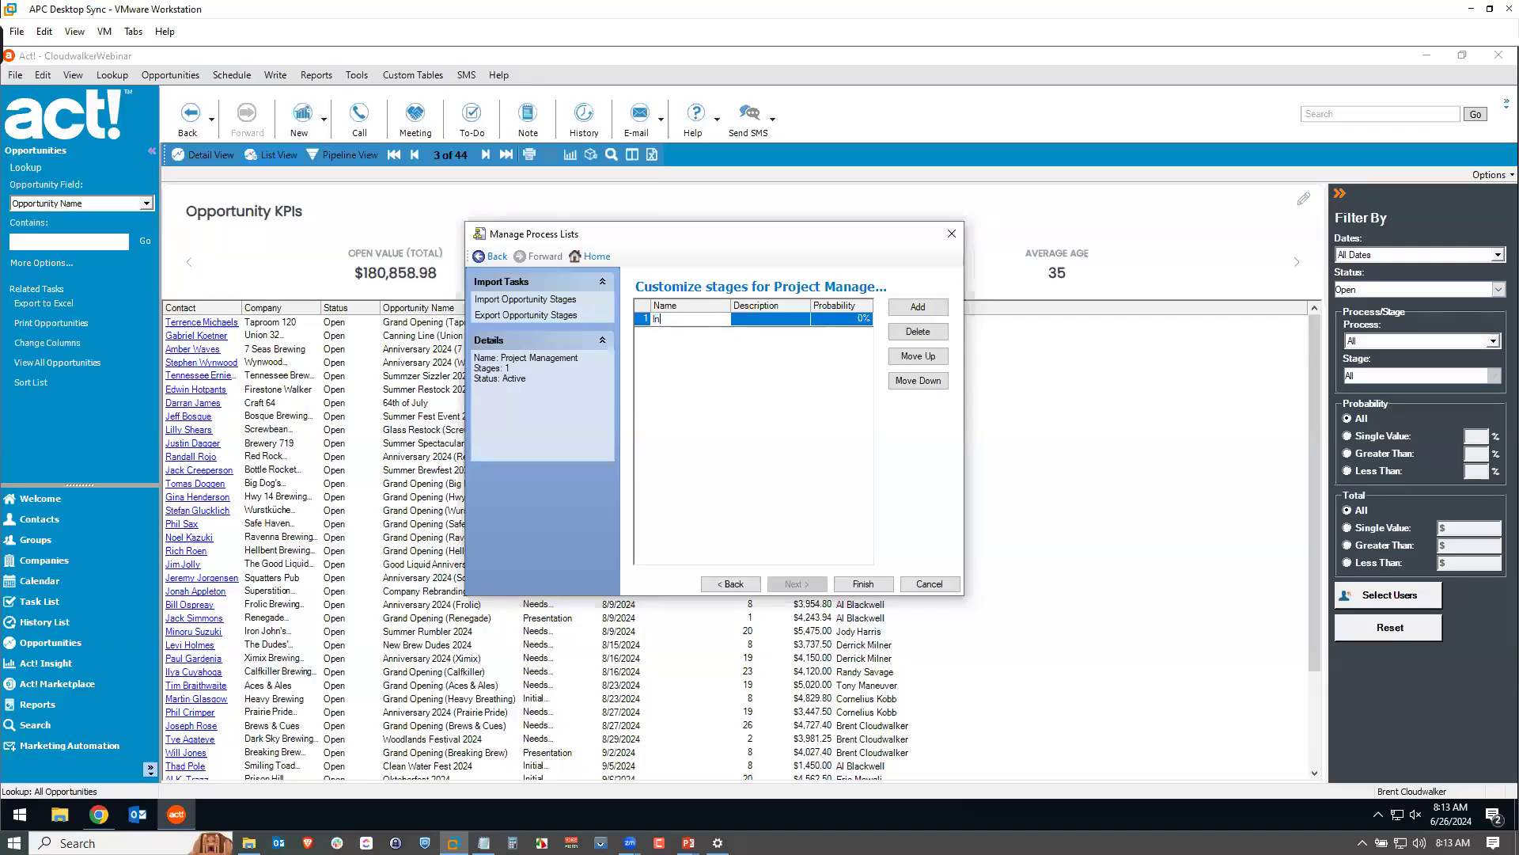
text(itiation)
- Add four more stages after Initiation, named Planning, Execution, Monitoring and Closure
click(917, 307)
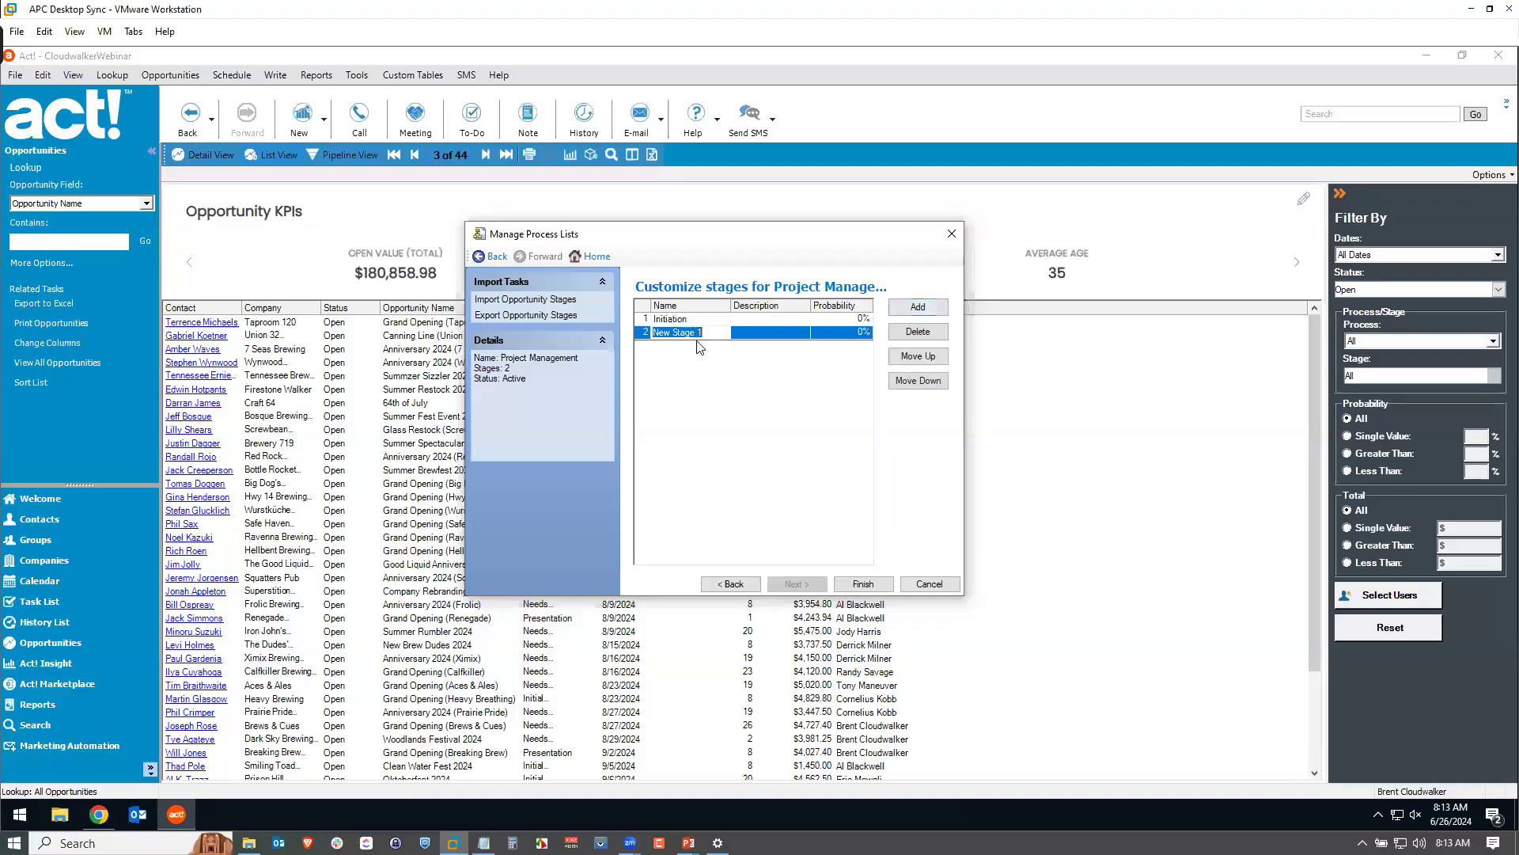
text(Planning)
click(918, 307)
text(Ex)
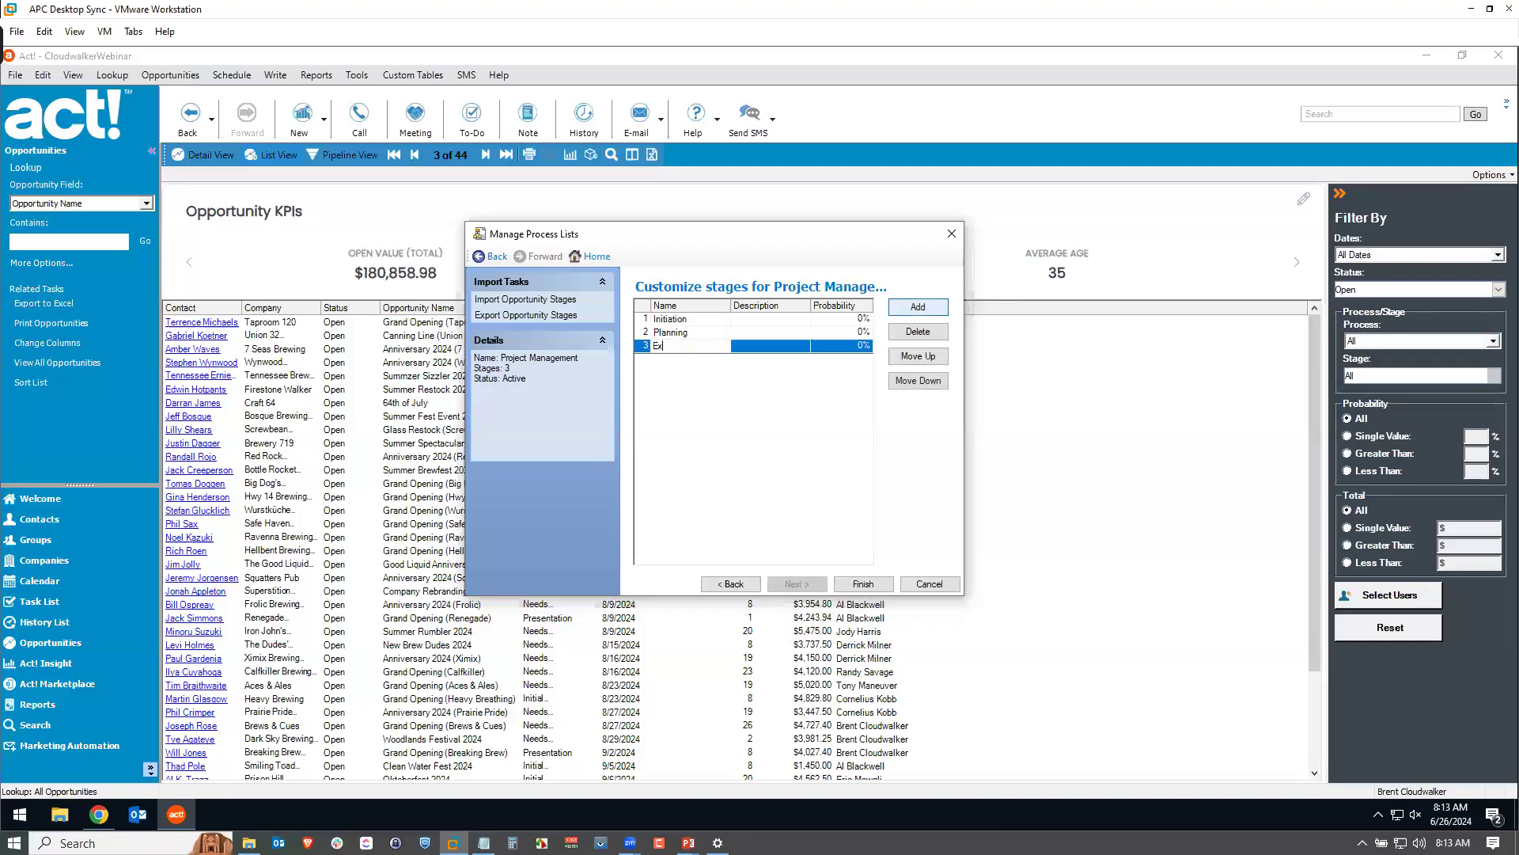
text(ecution)
click(918, 309)
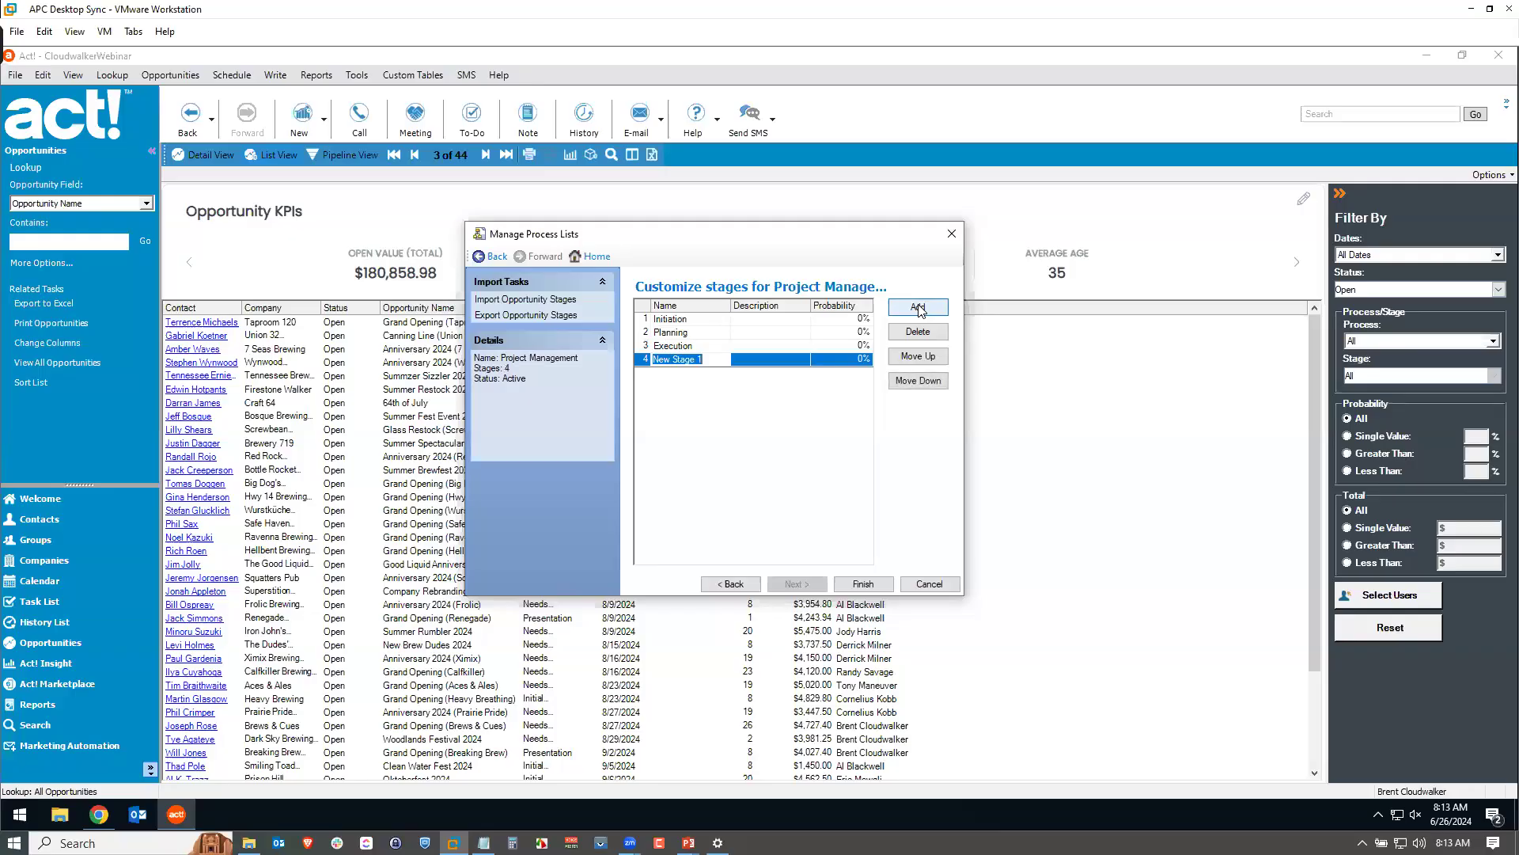
text(Monitoring)
click(938, 309)
text(Closure)
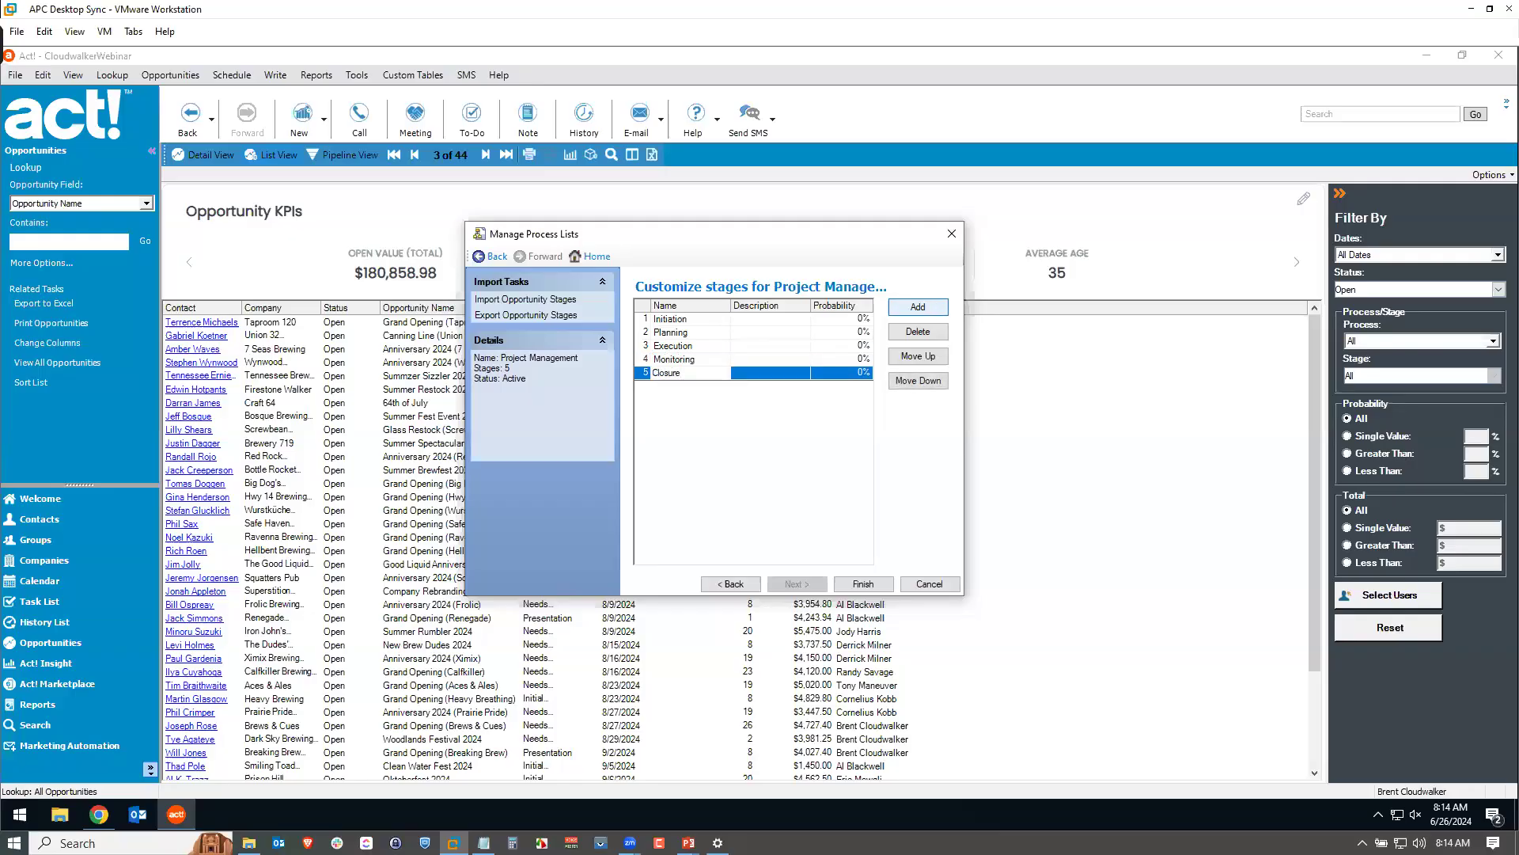
click(798, 455)
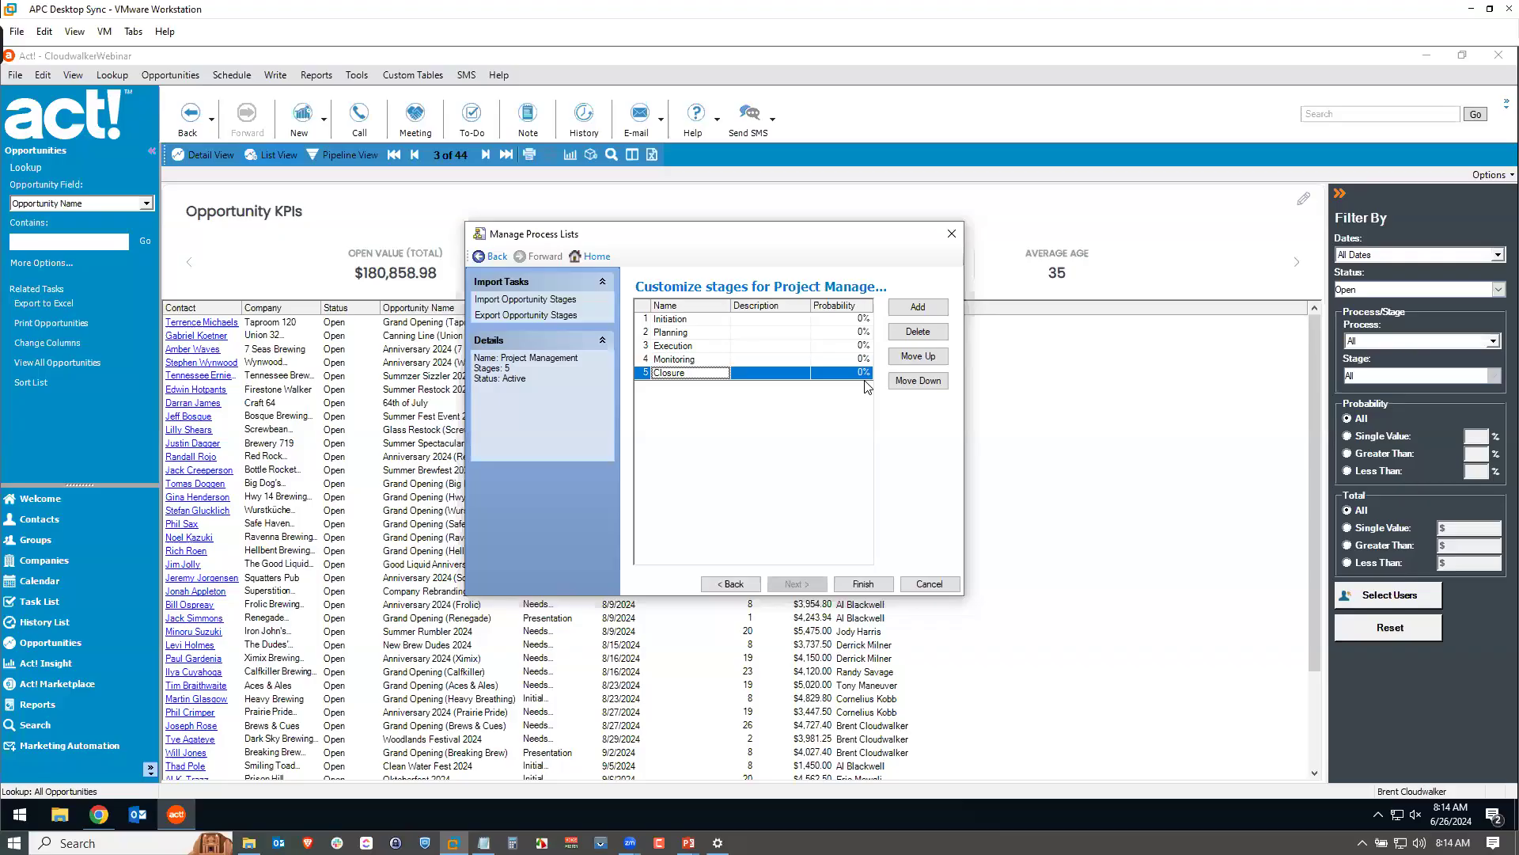
- Set the five stage probabilities to 10%, 30%, 50%, 70% and 90% in order, then finish the process and close the manager
click(861, 318)
text(1)
click(858, 329)
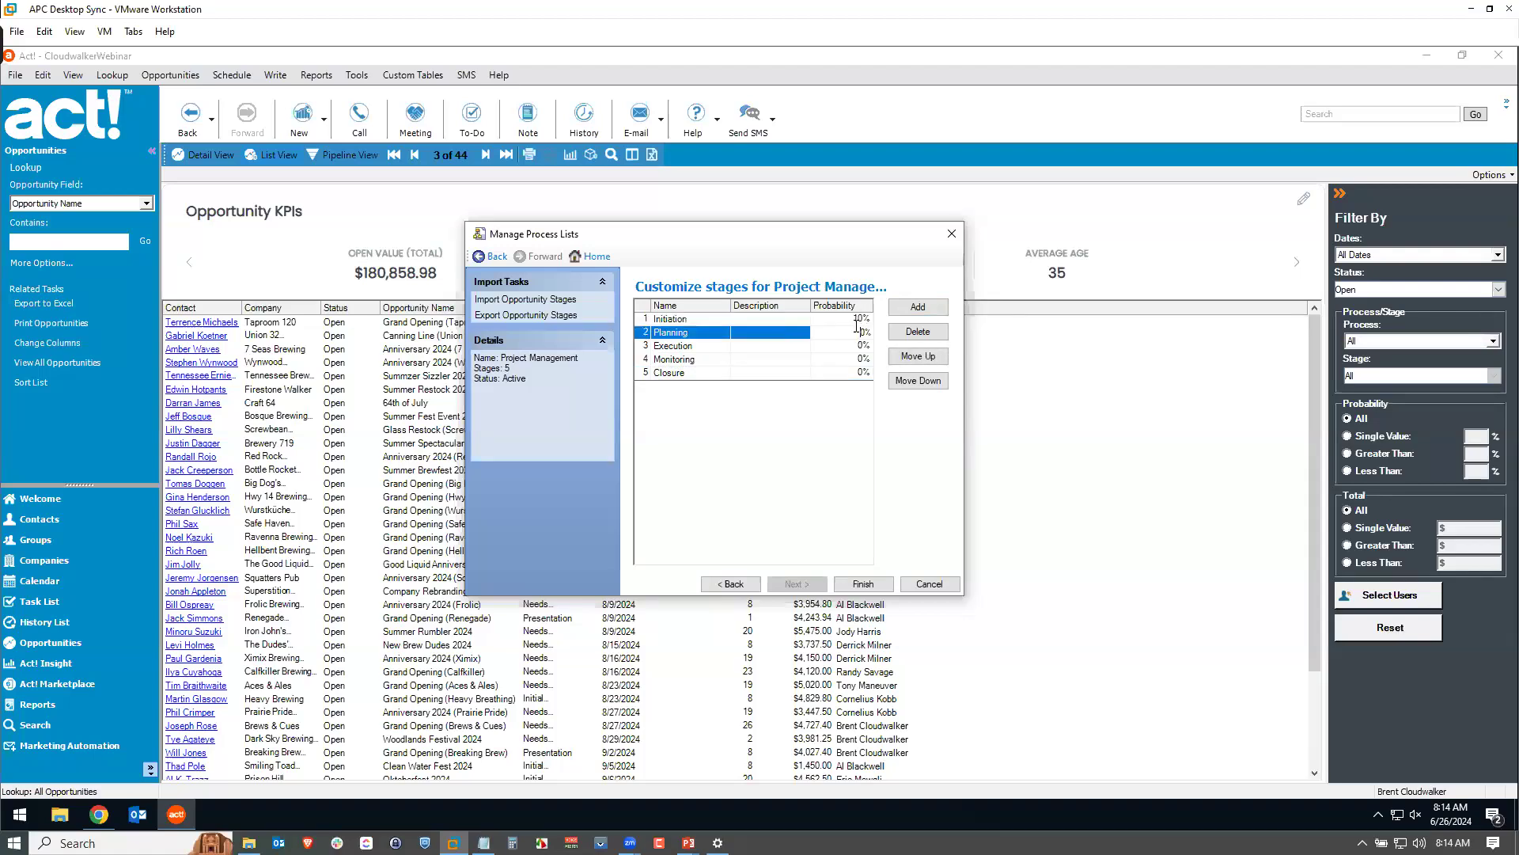
text(3)
click(857, 346)
text(5)
click(856, 360)
text(7)
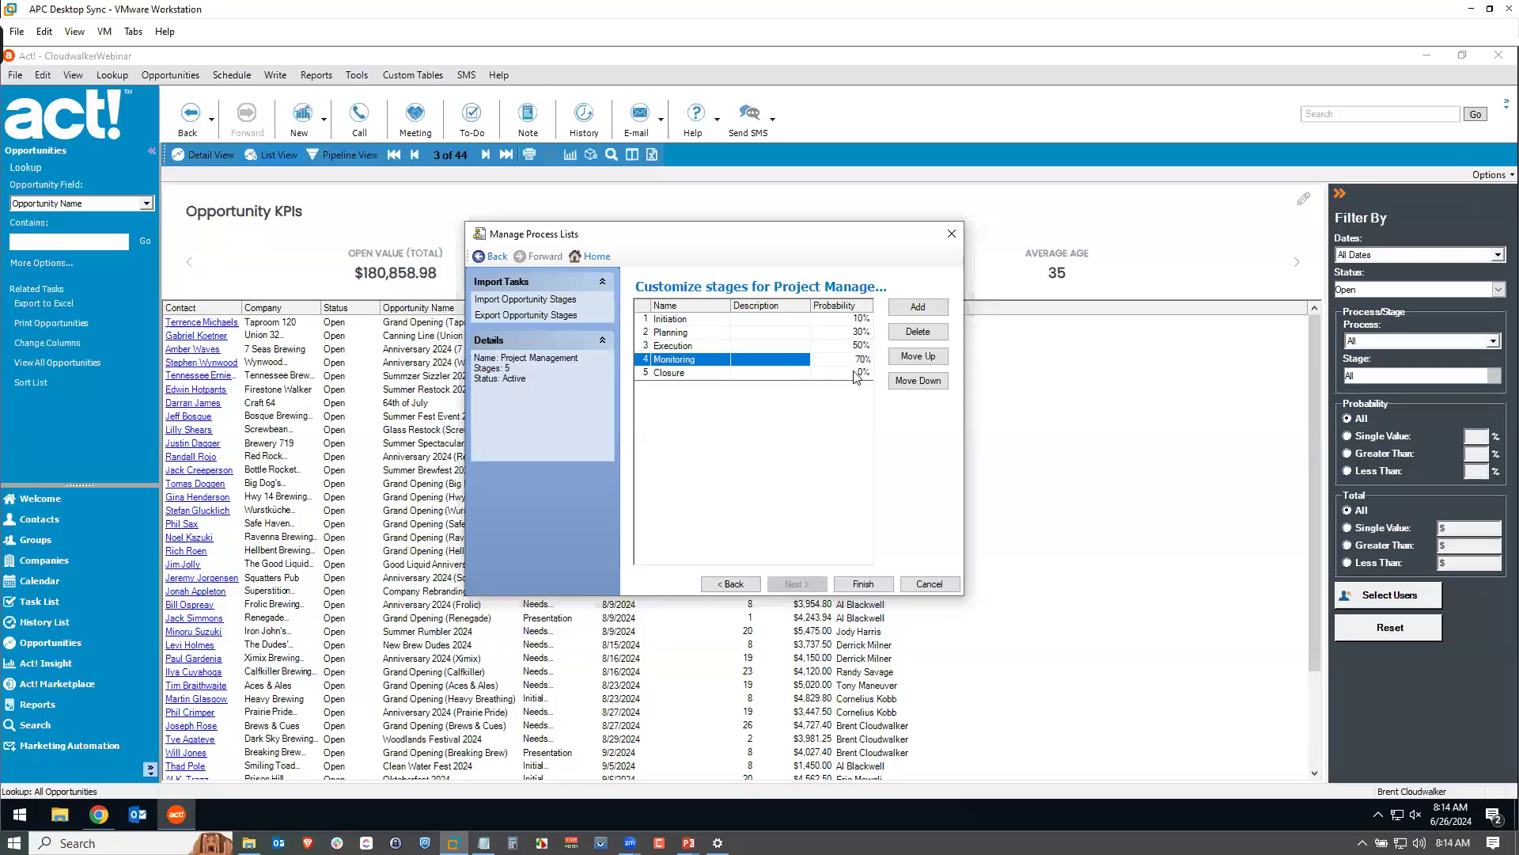
click(857, 373)
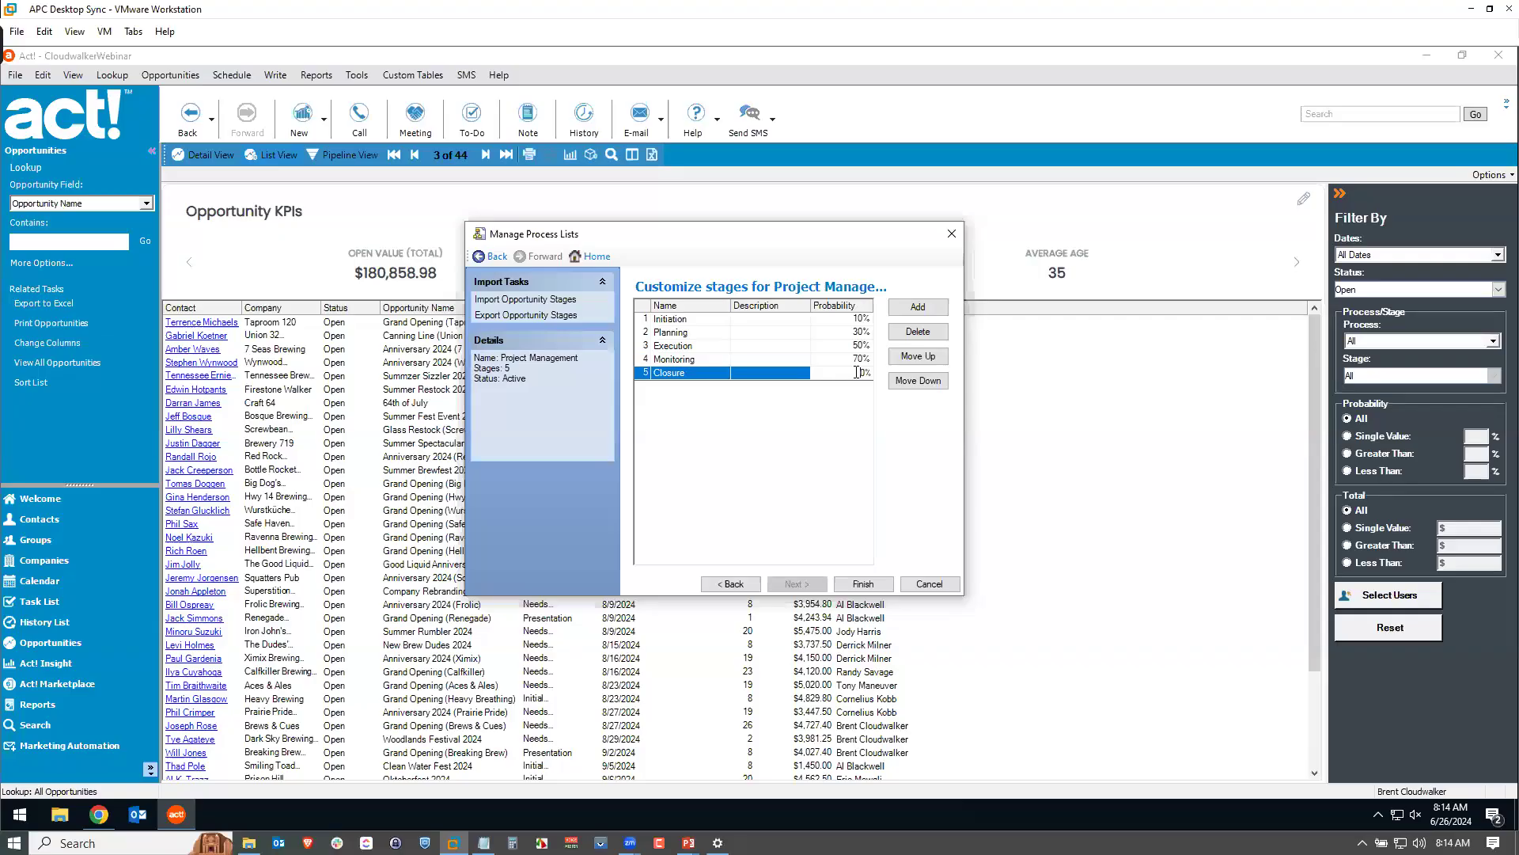
text(9)
click(864, 575)
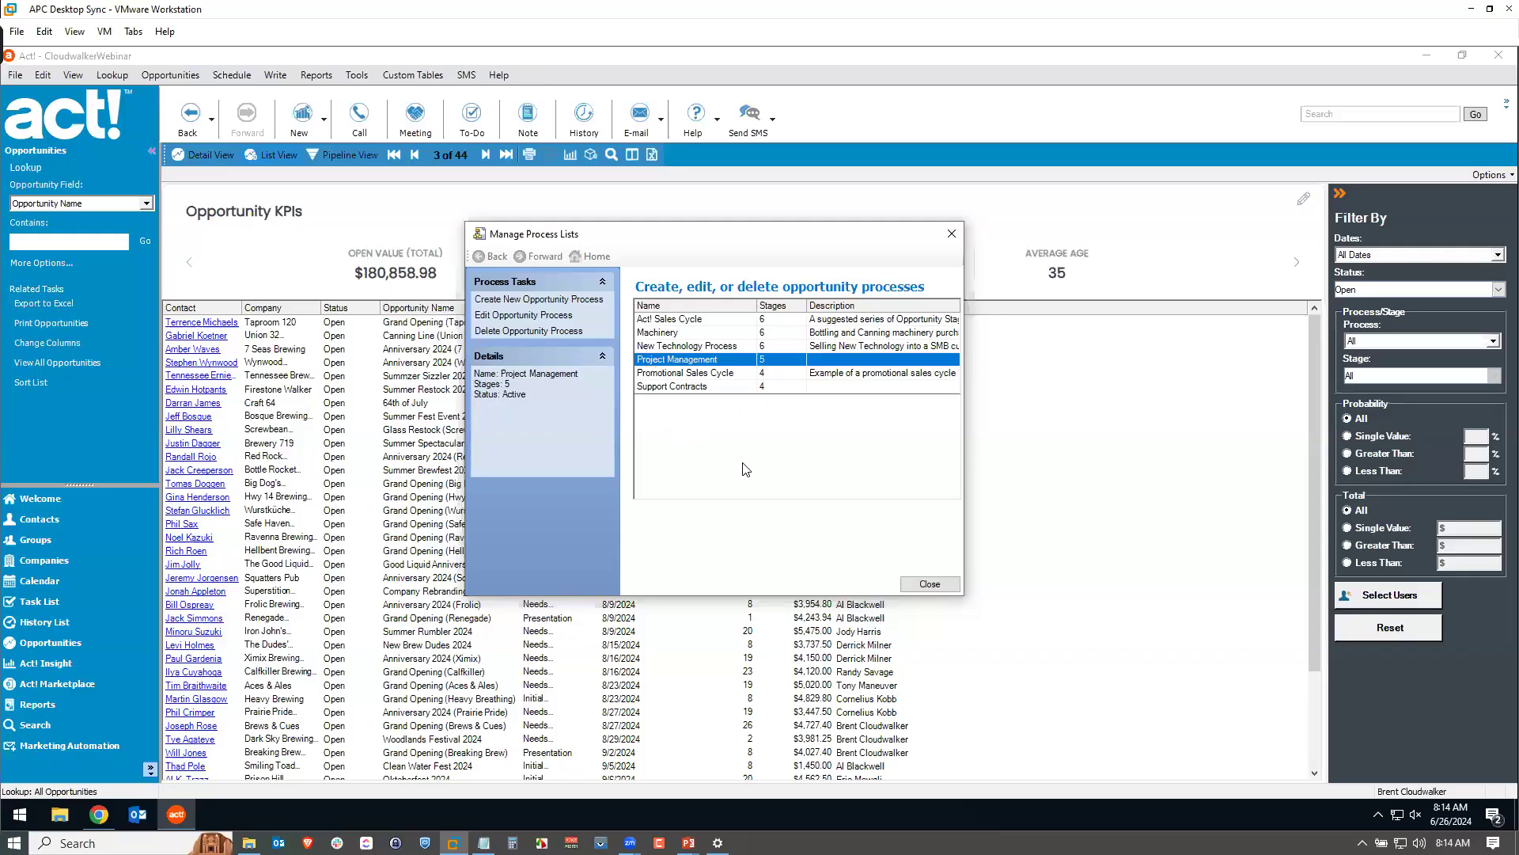
click(932, 583)
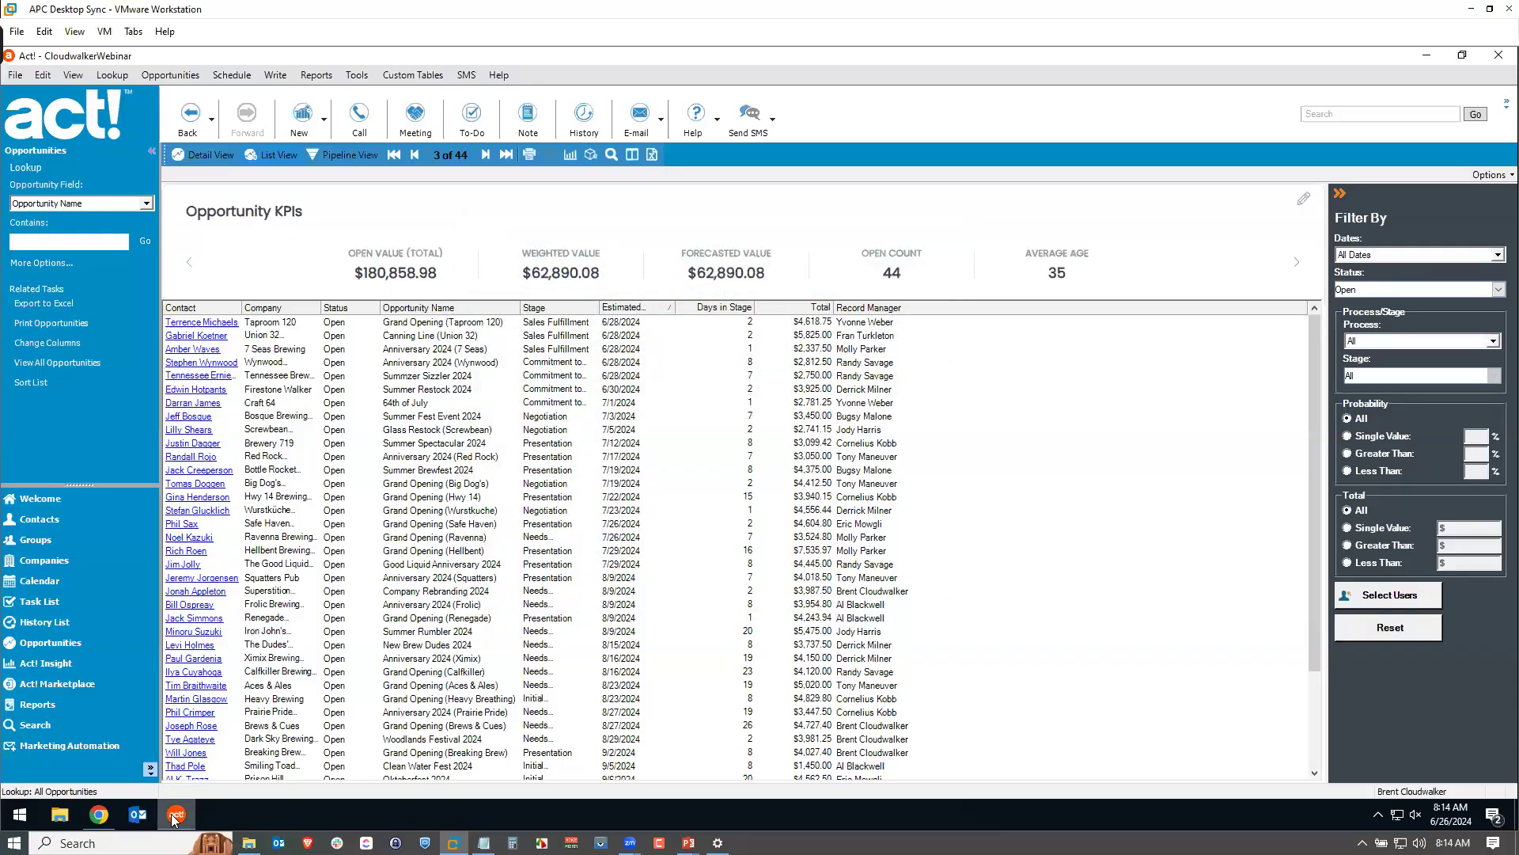
- Switch to Act! in Chrome and close the opportunity process and field definition dialogs
click(99, 815)
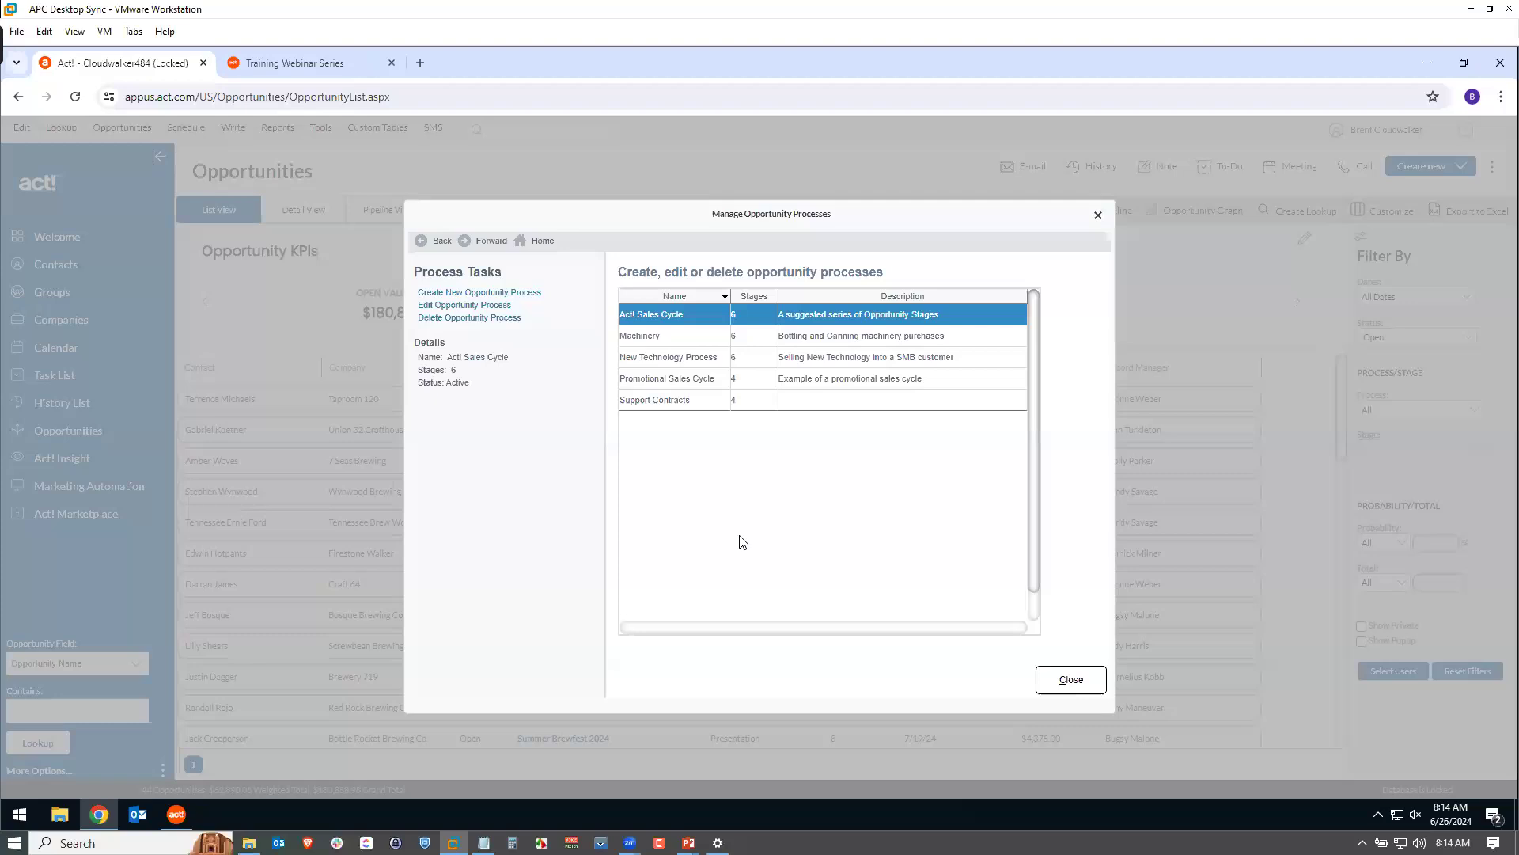
click(1071, 679)
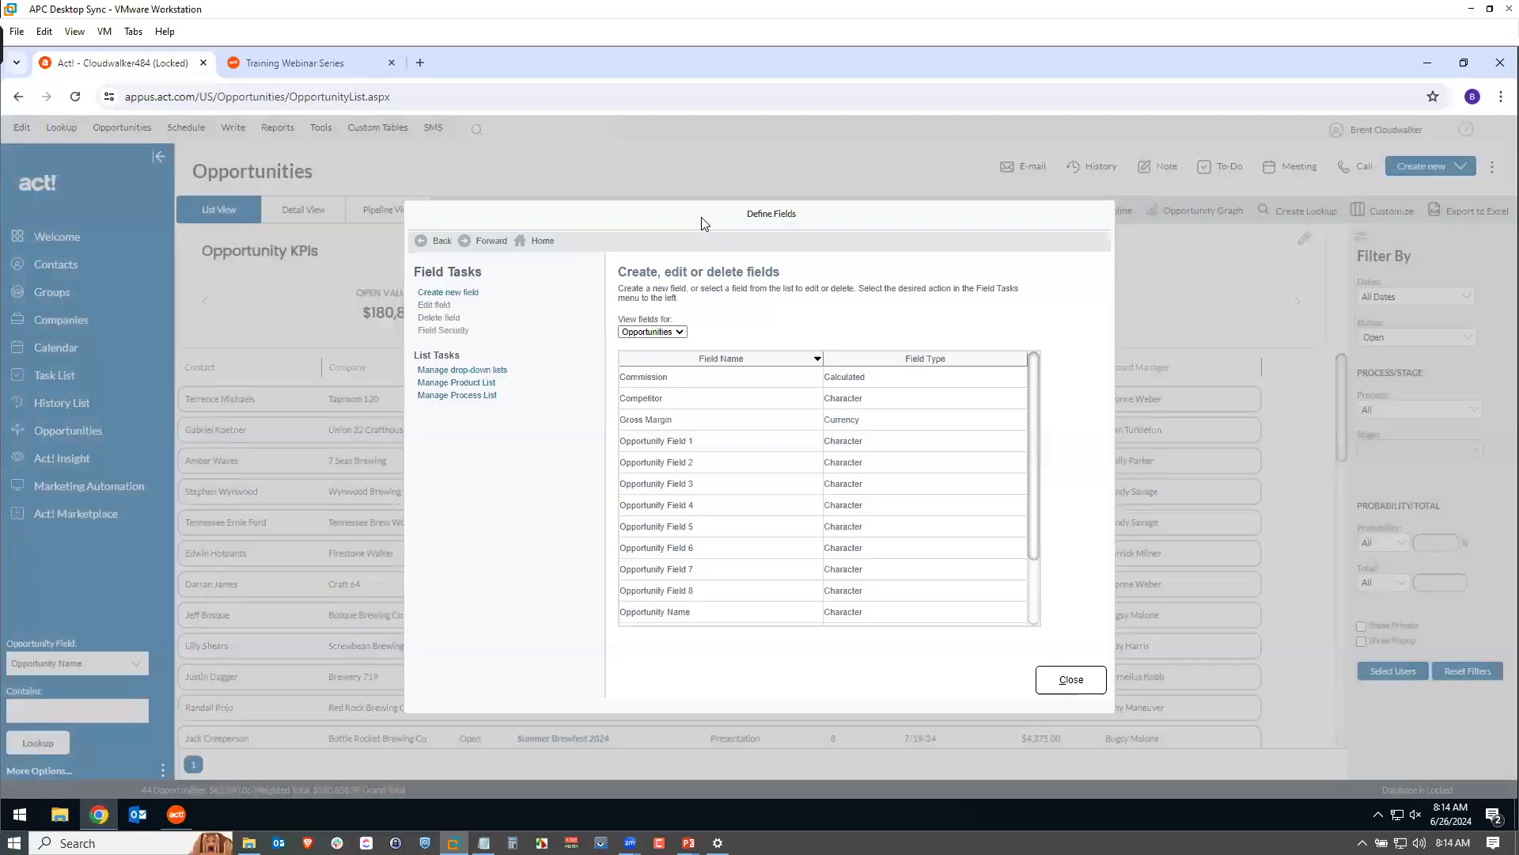
click(1073, 682)
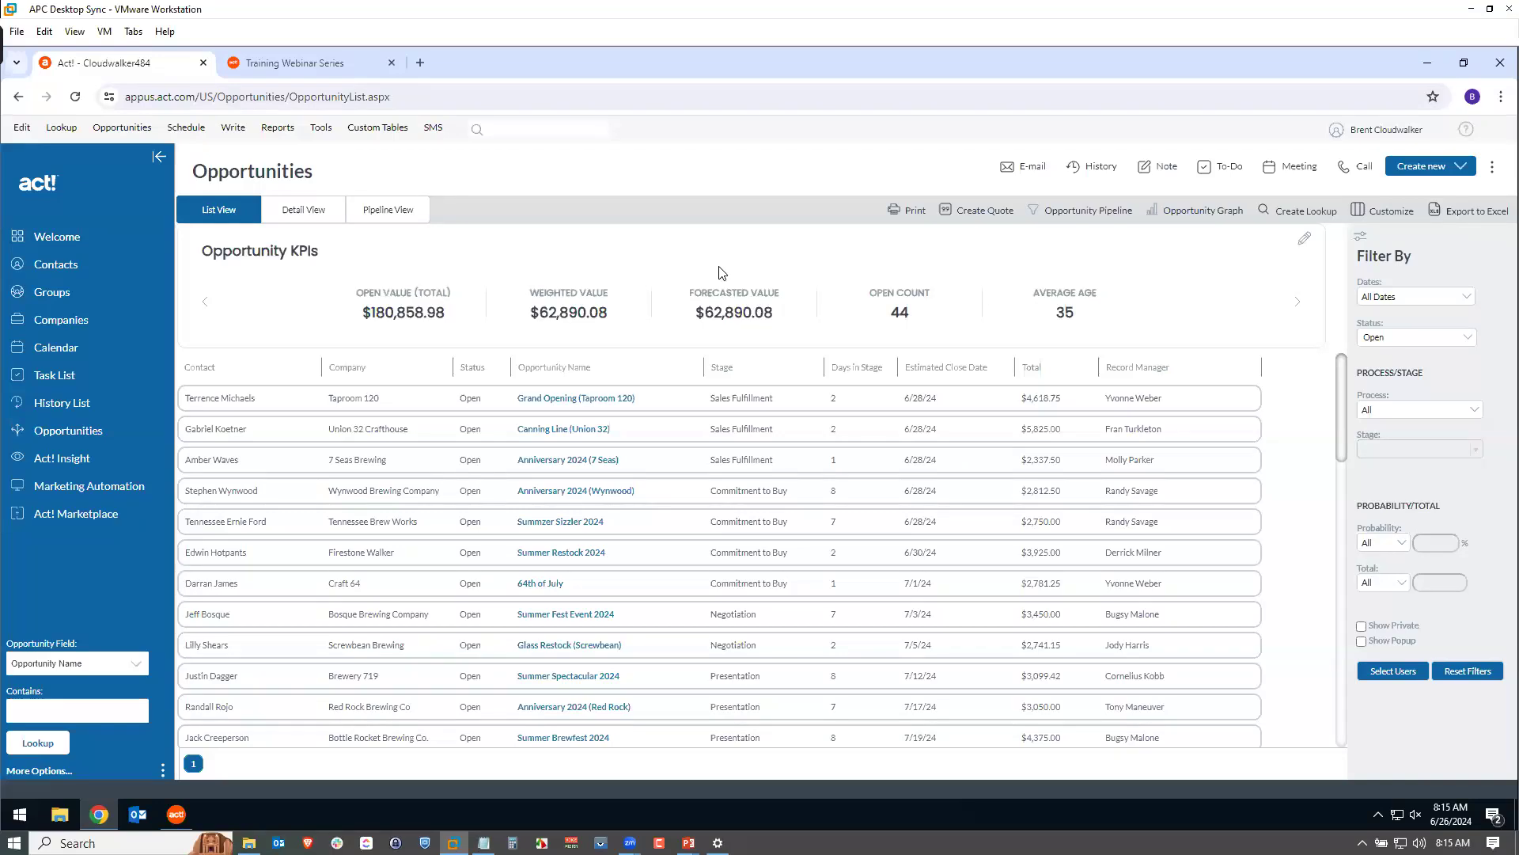
- Switch to the Act! desktop application and select the Glass Restock (Screwbean) opportunity
click(178, 815)
click(1035, 433)
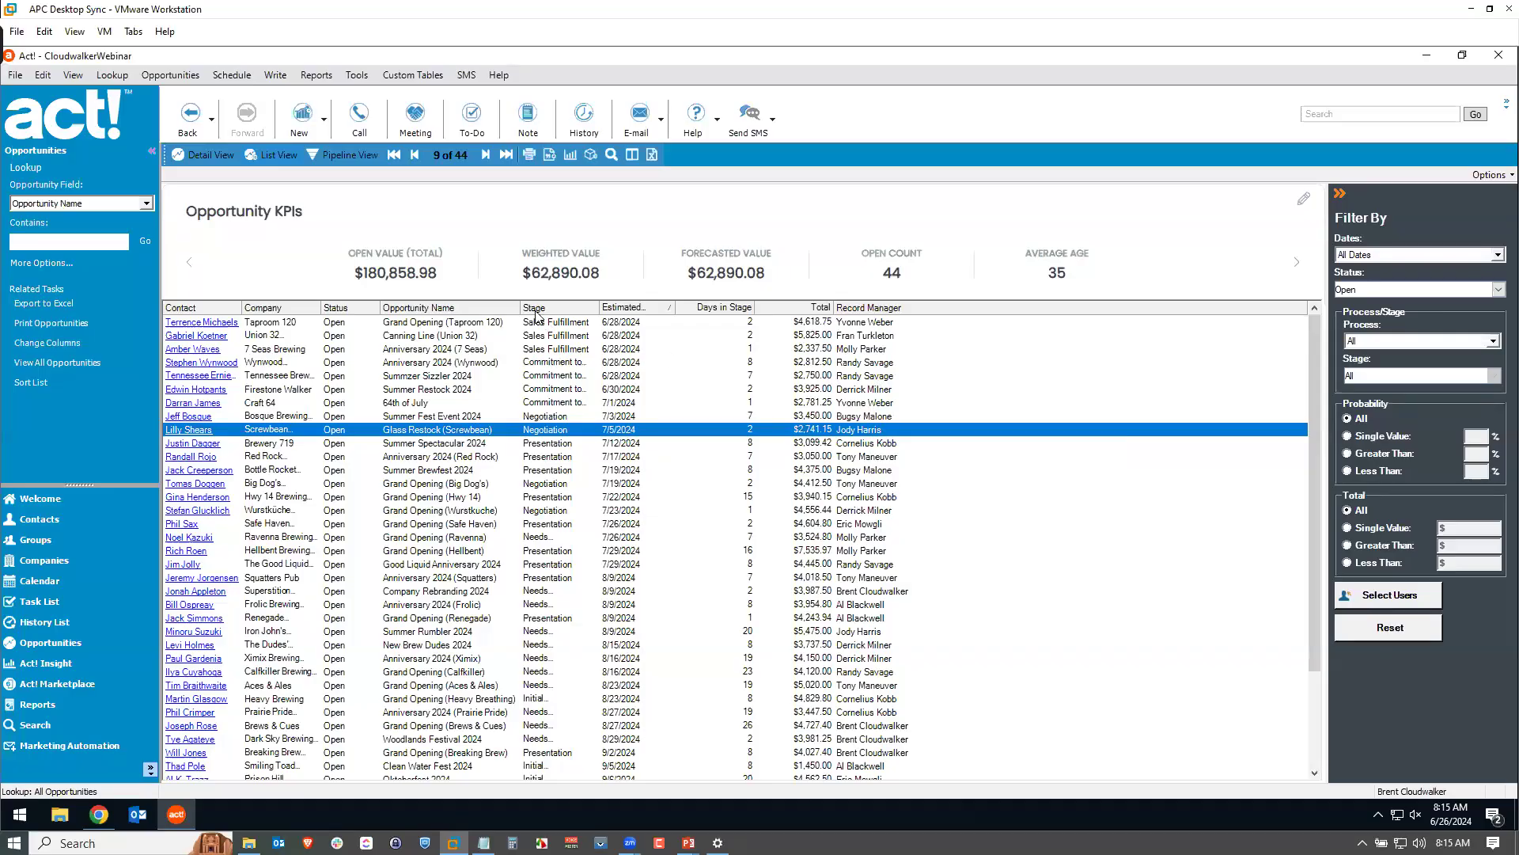
- Create a new opportunity, set its process to Project Management, and check the list of available stages, leaving it at Initiation
click(306, 118)
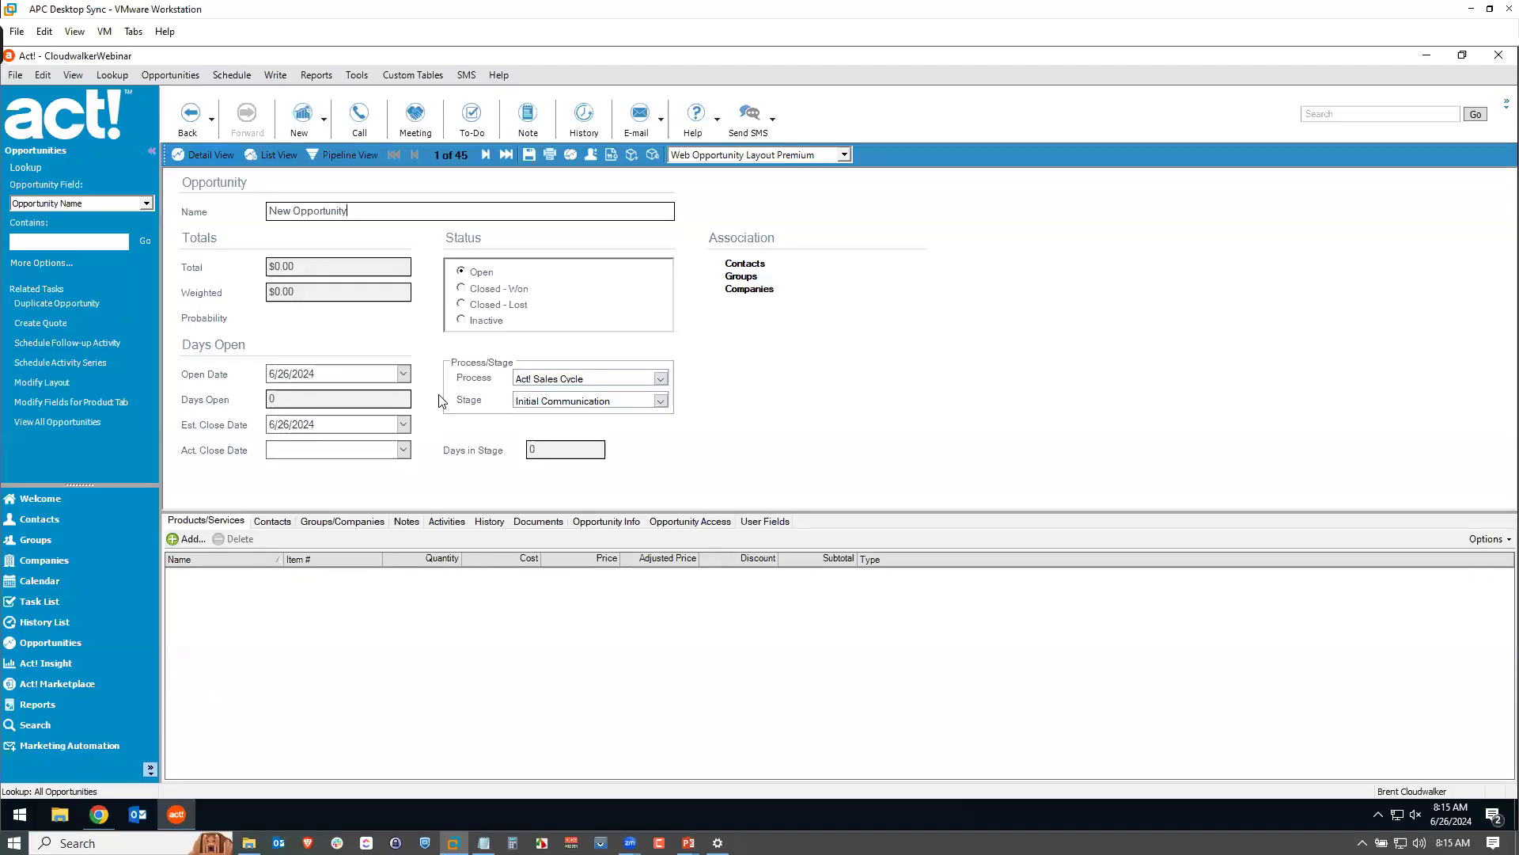
click(662, 379)
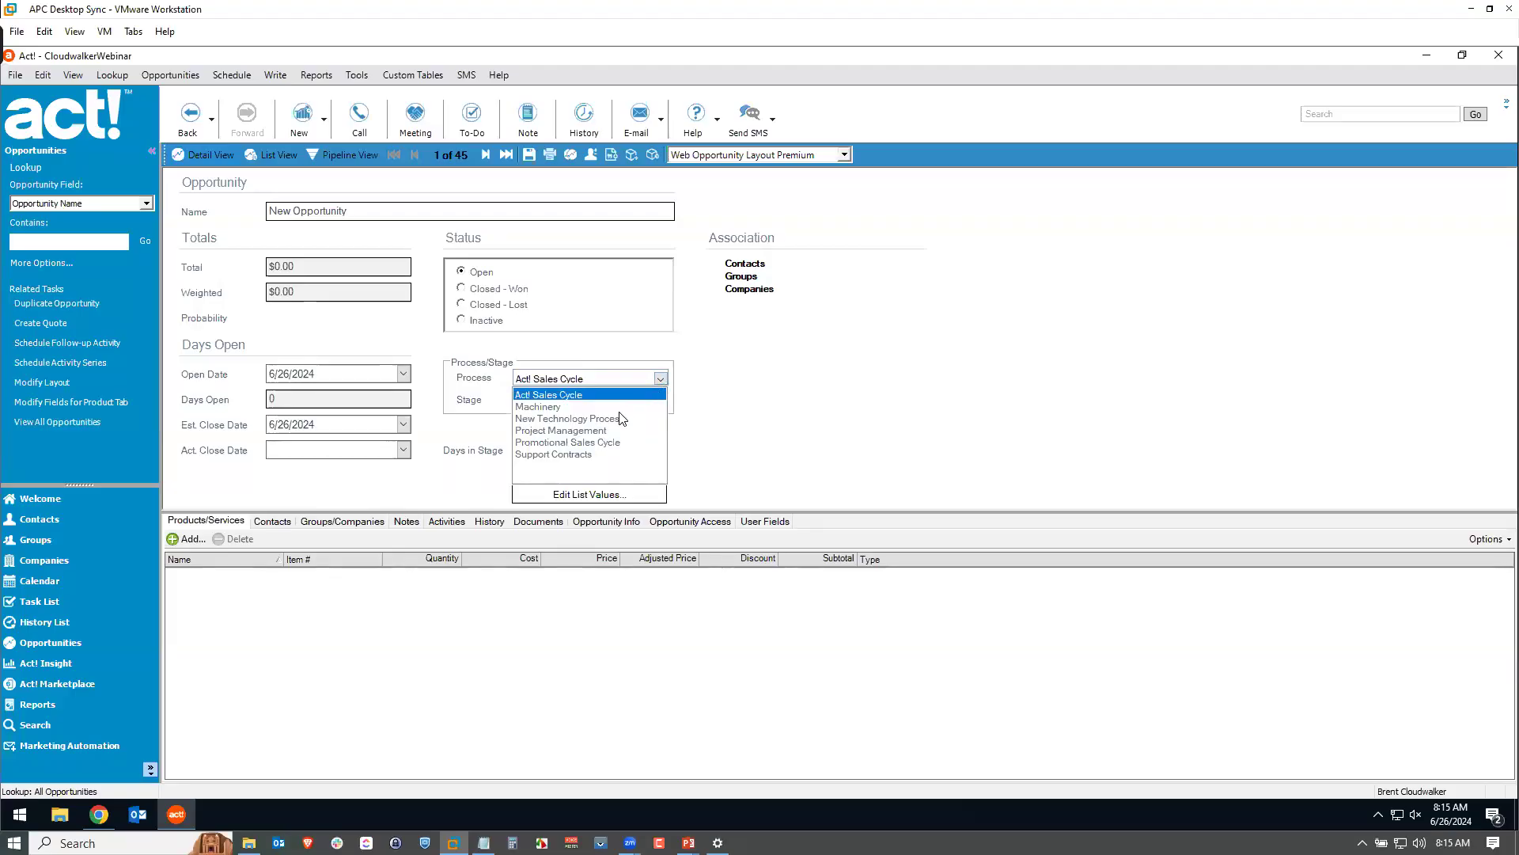
click(586, 429)
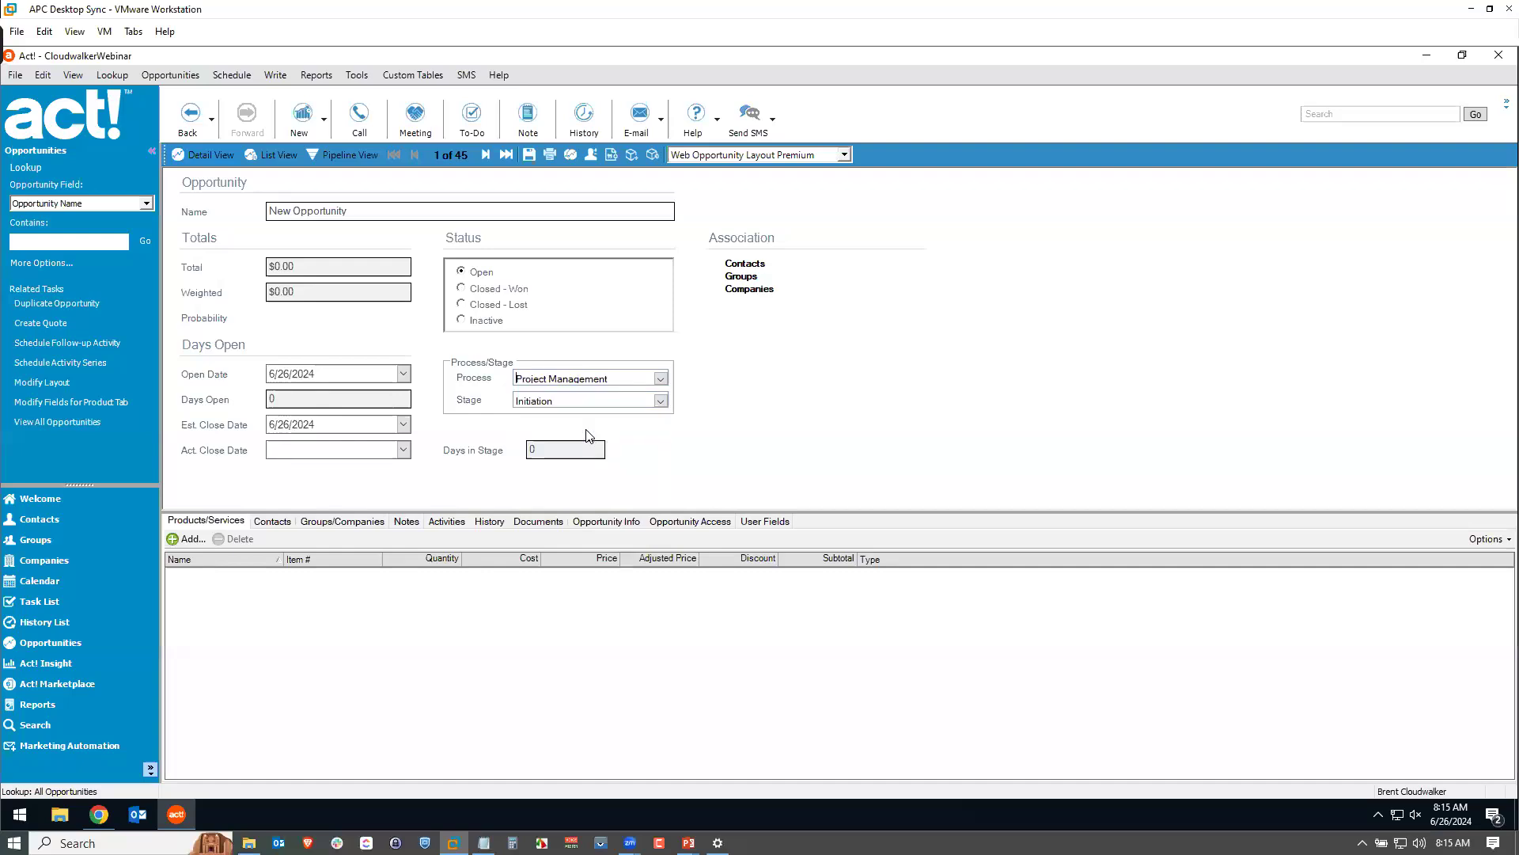
click(660, 401)
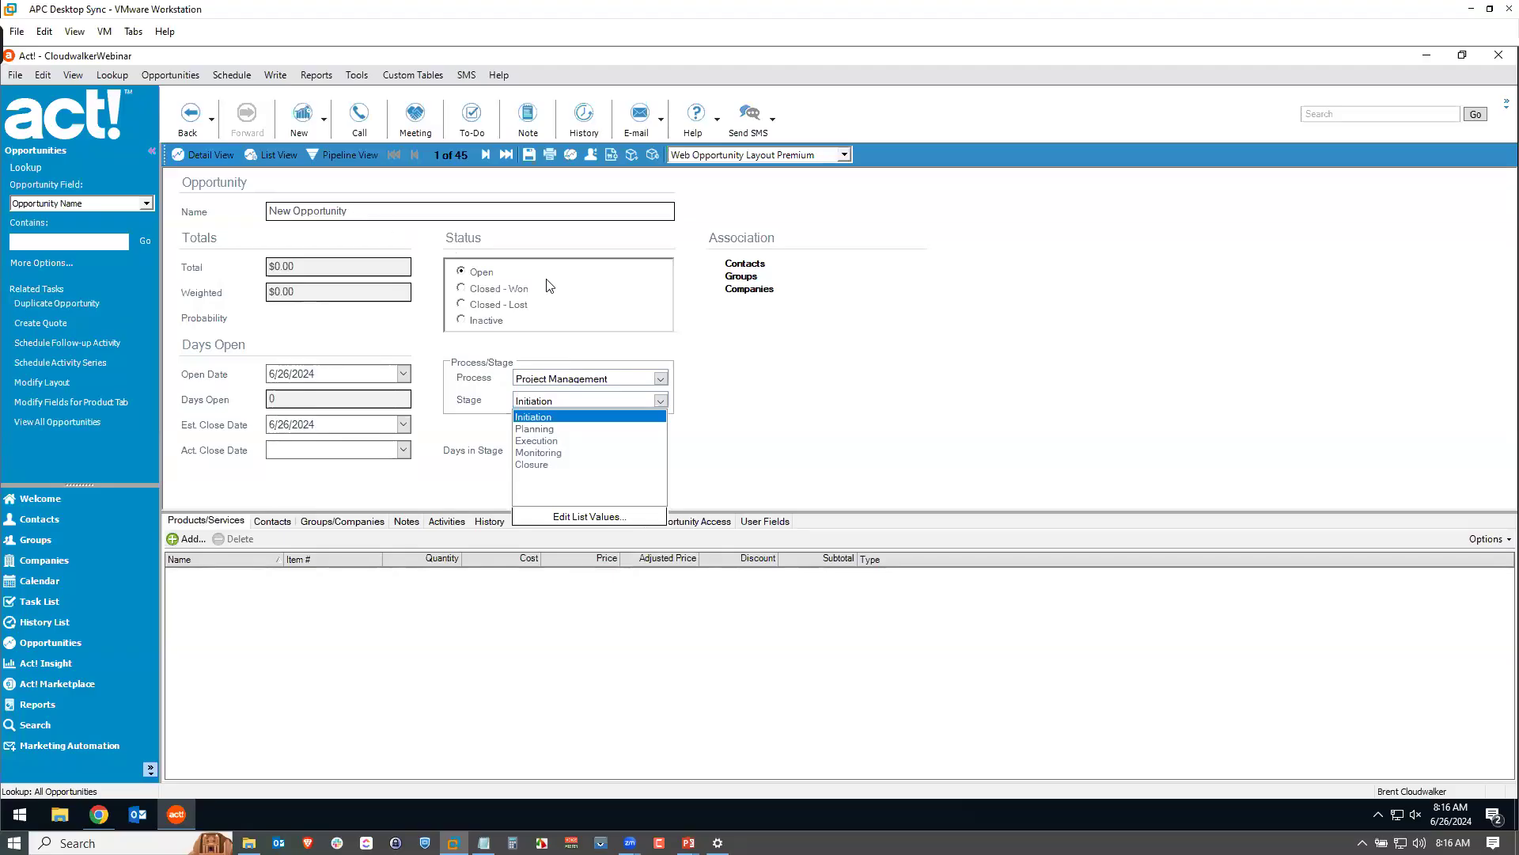
click(695, 352)
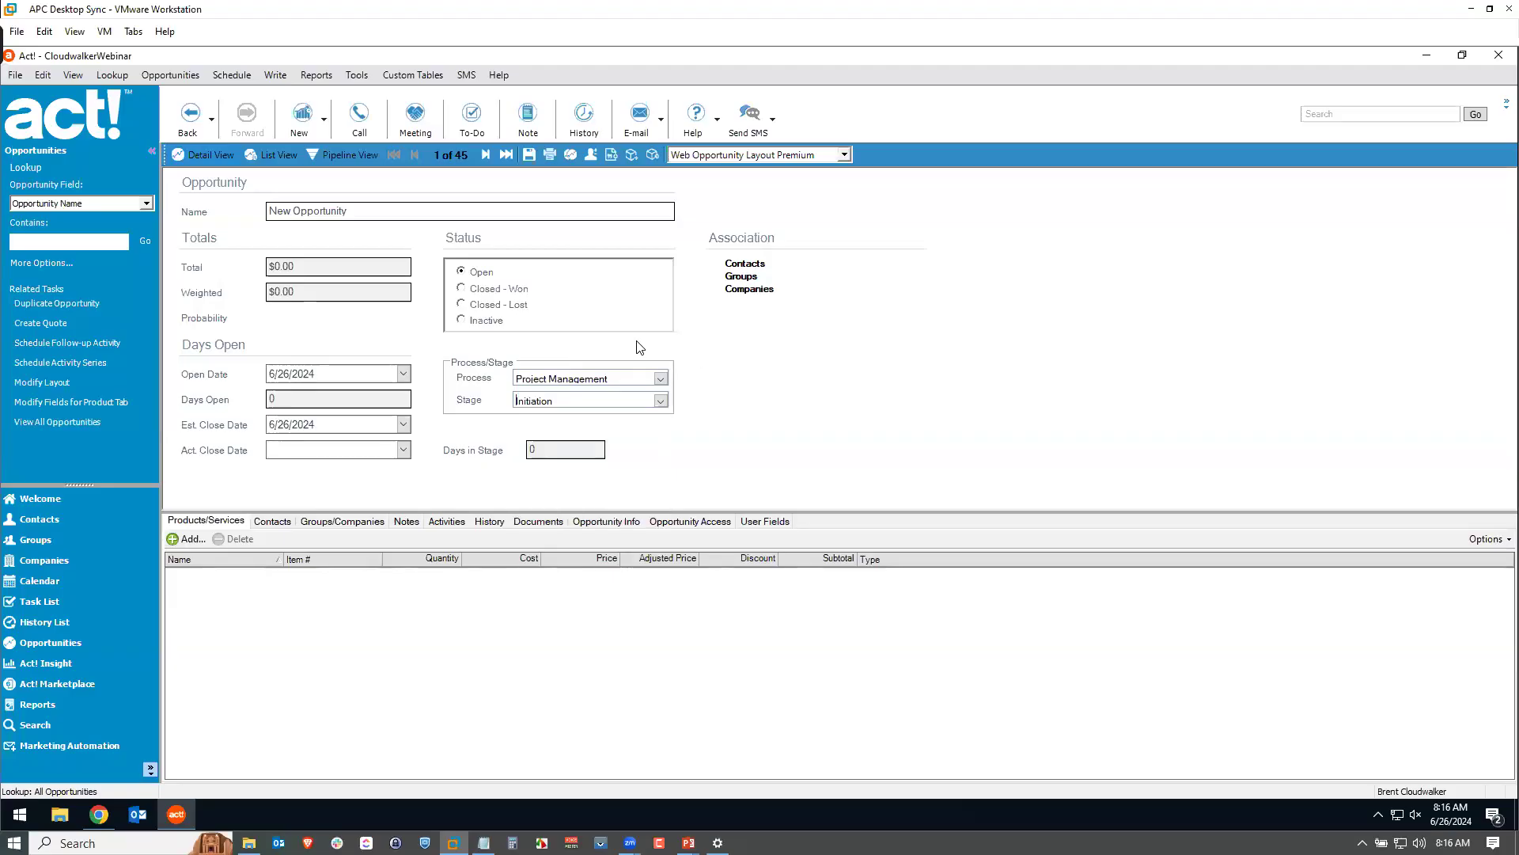
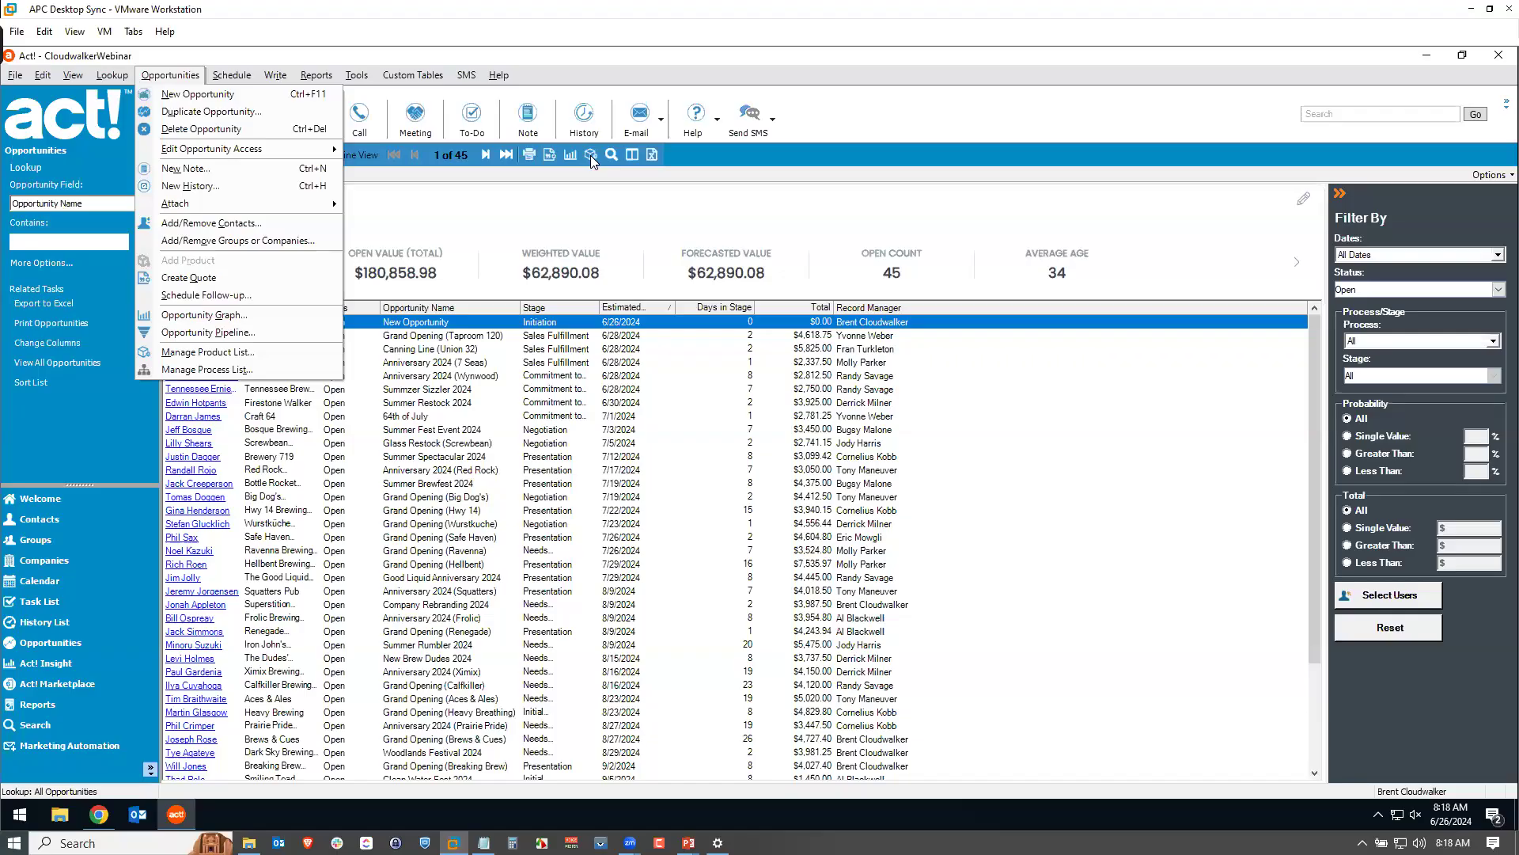
- Open the product list manager in the desktop application, then switch to Act! in Chrome and browse the opportunity product list there
click(204, 353)
drag(700, 267, 686, 248)
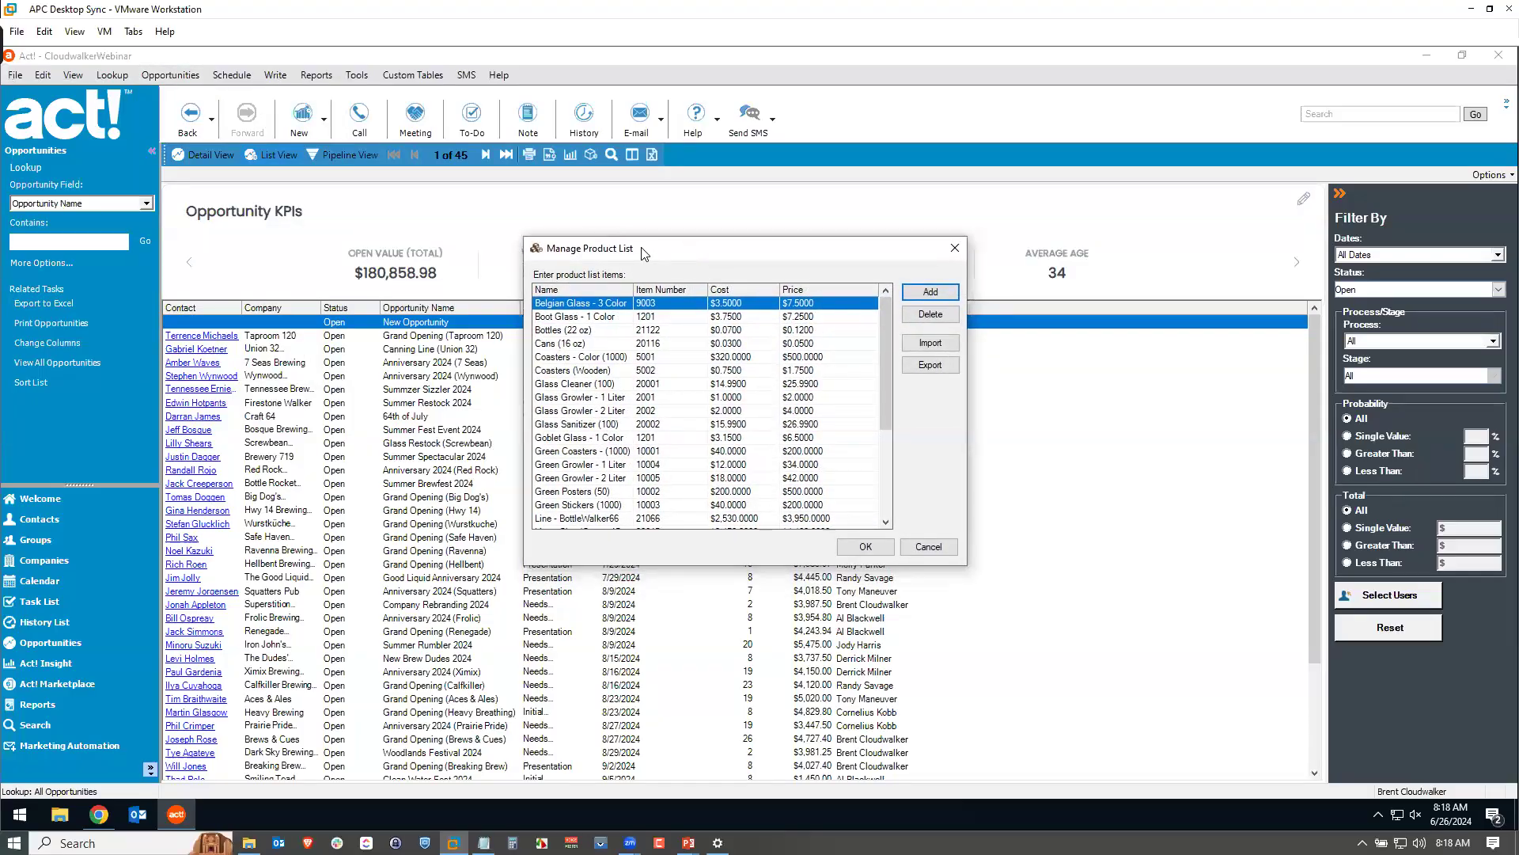
click(98, 814)
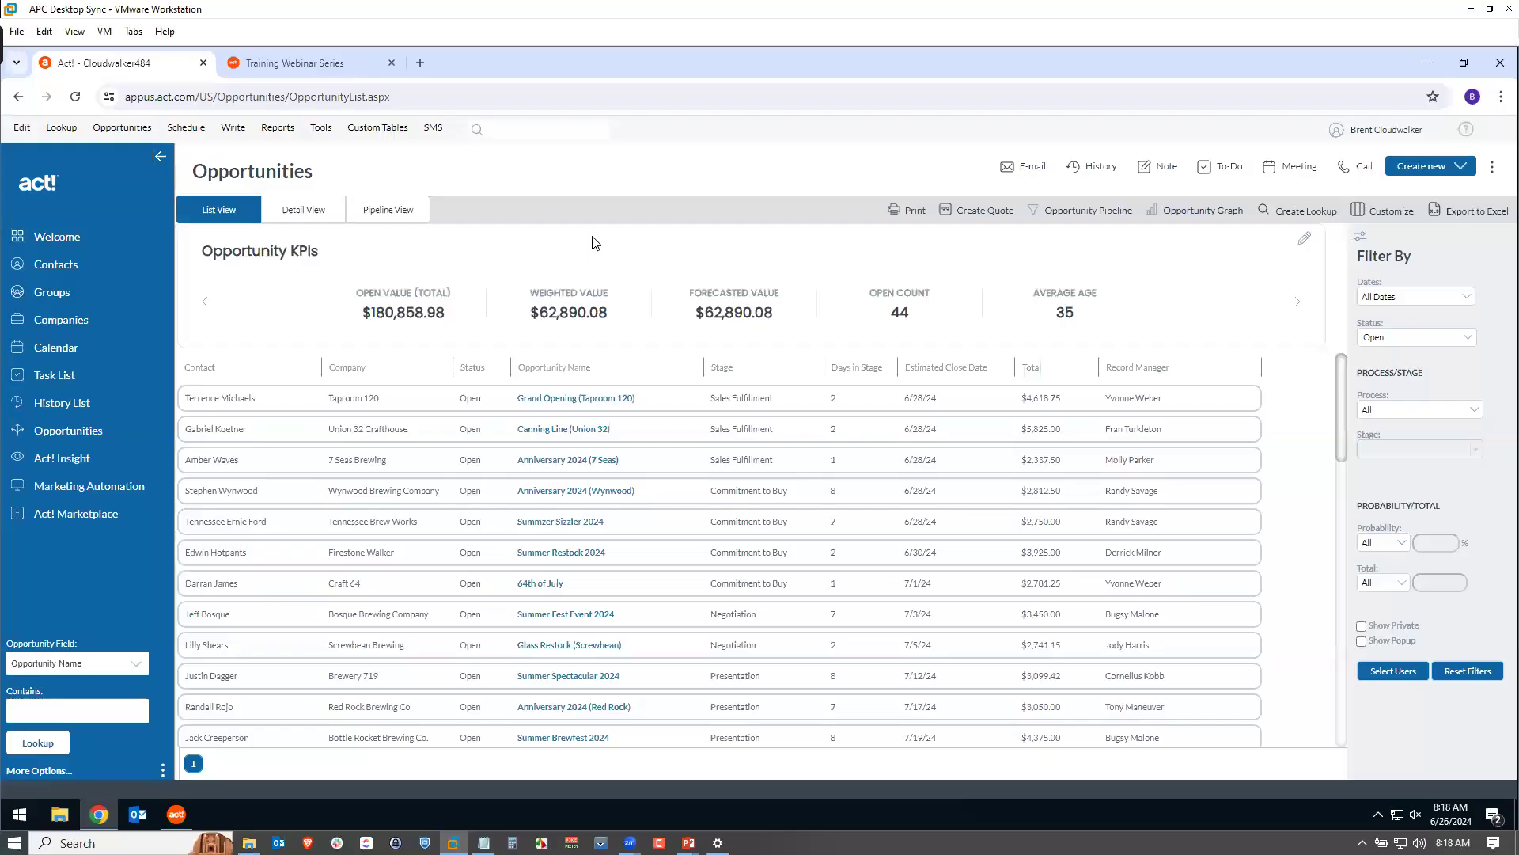
click(142, 131)
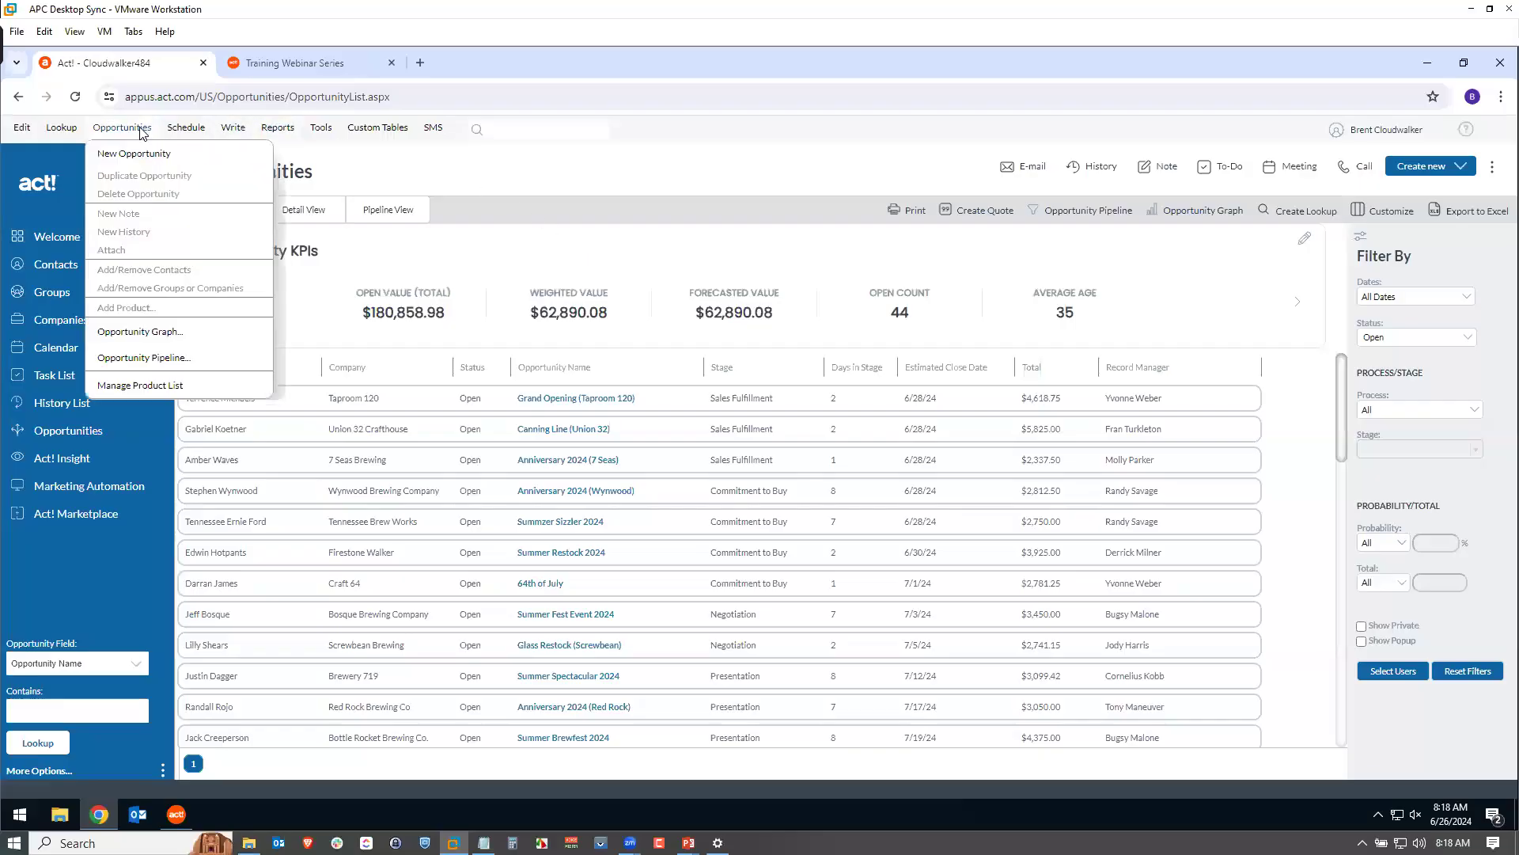
click(142, 386)
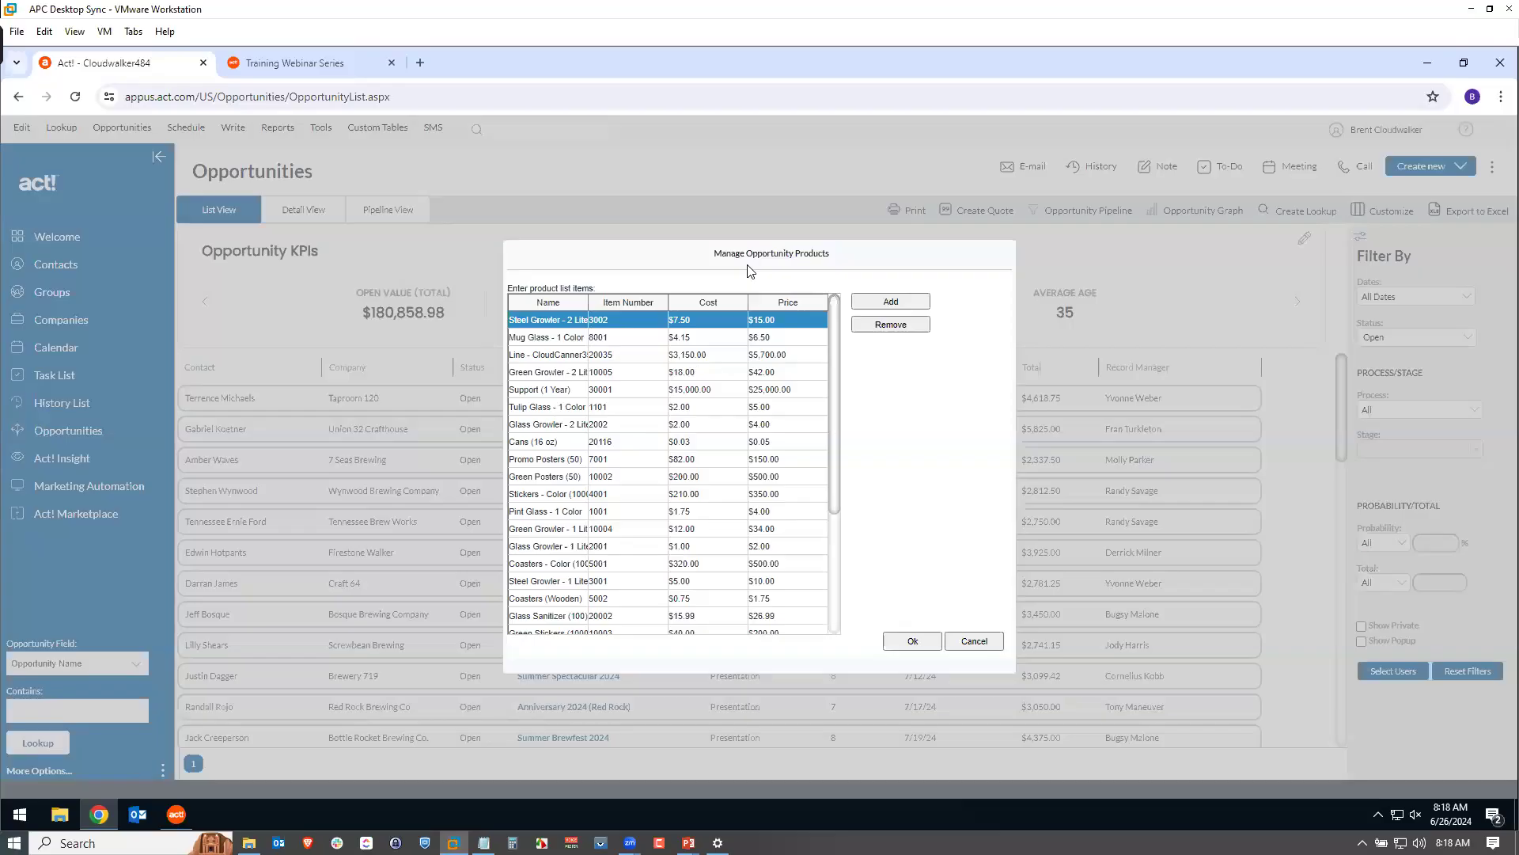
mouse_move(832, 367)
mouse_down()
mouse_move(823, 492)
mouse_move(840, 360)
mouse_up()
drag(834, 438, 831, 386)
- Add a product named Napkins with item number 90001, a cost of $0.15 and a price of $0.30
click(891, 302)
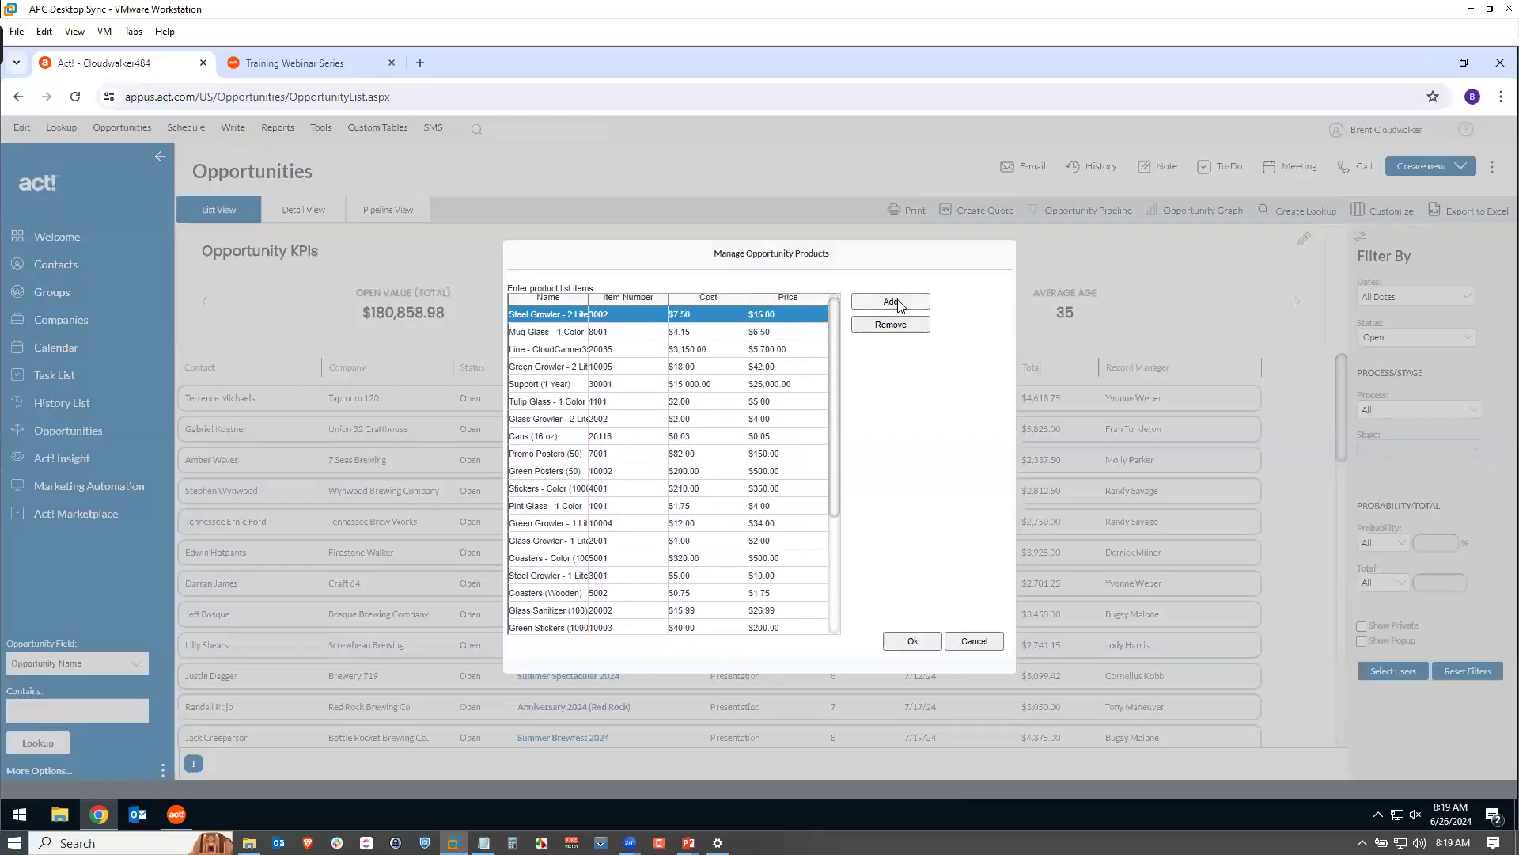
click(528, 628)
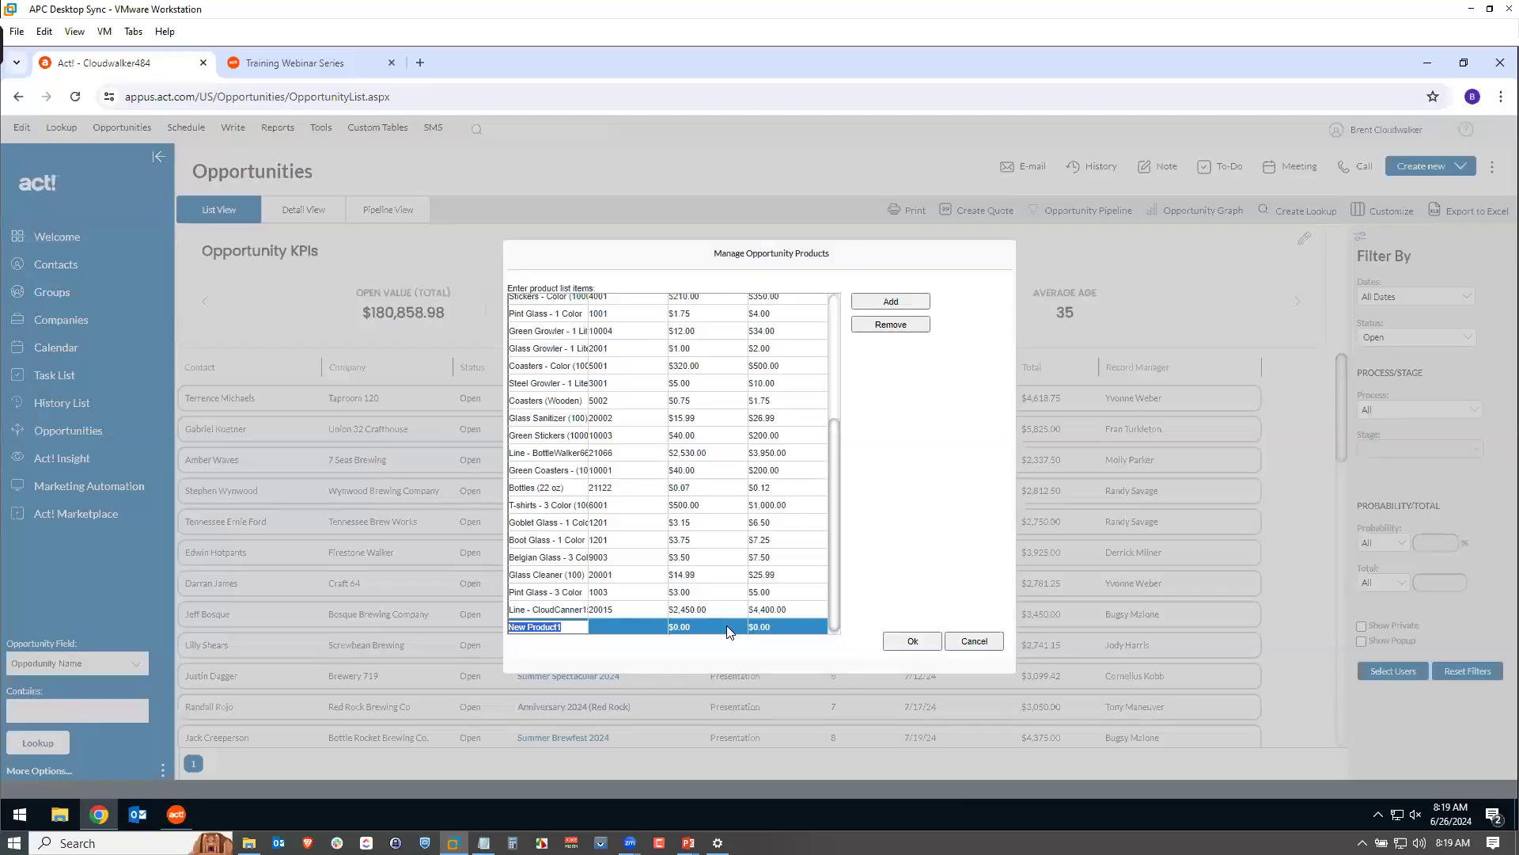
text(Napkins)
key(Tab)
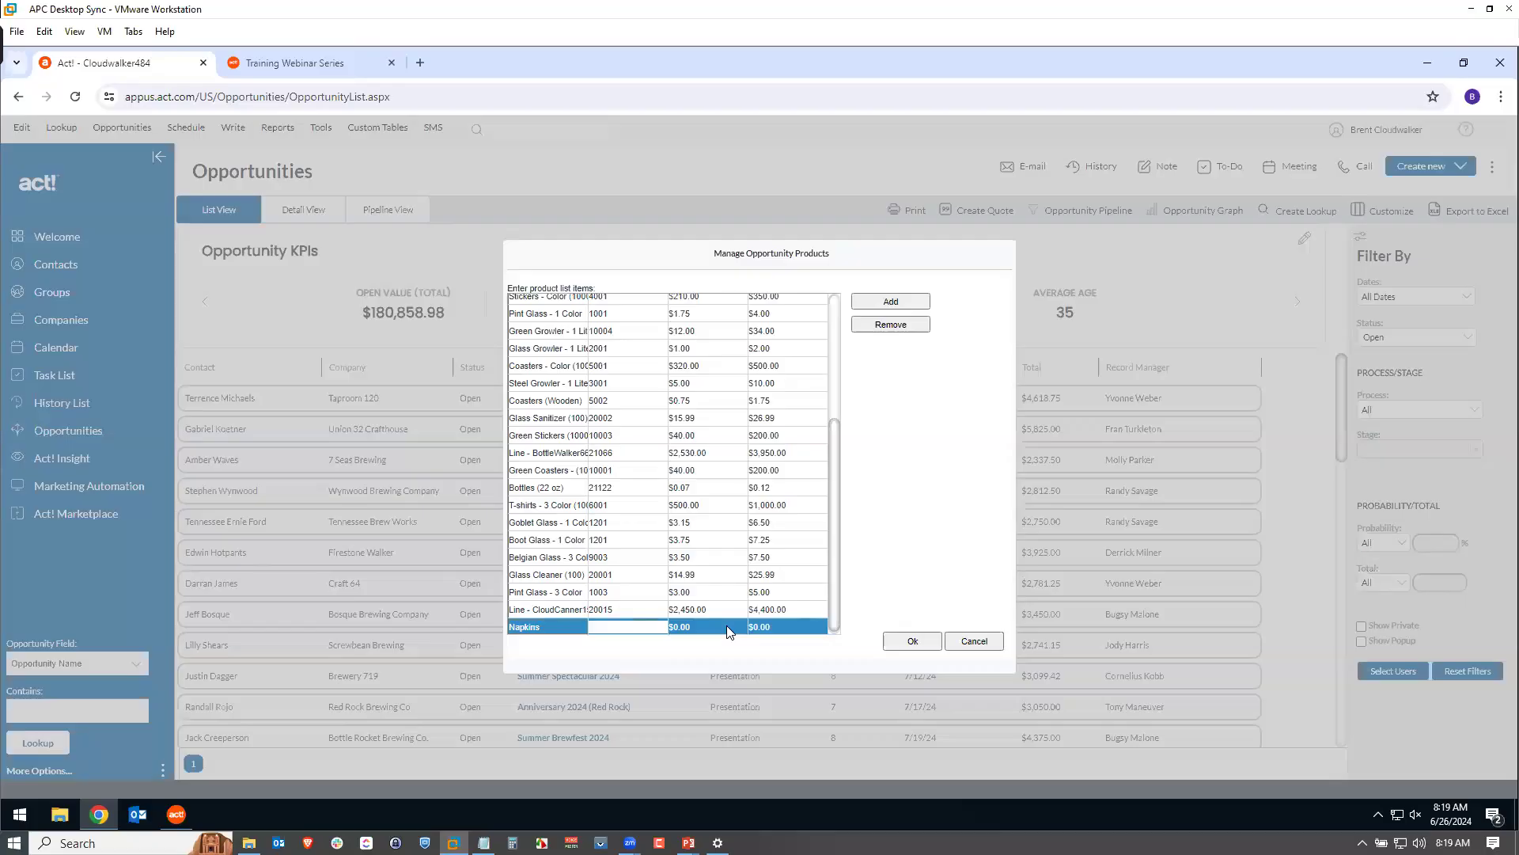
text(90001)
click(728, 626)
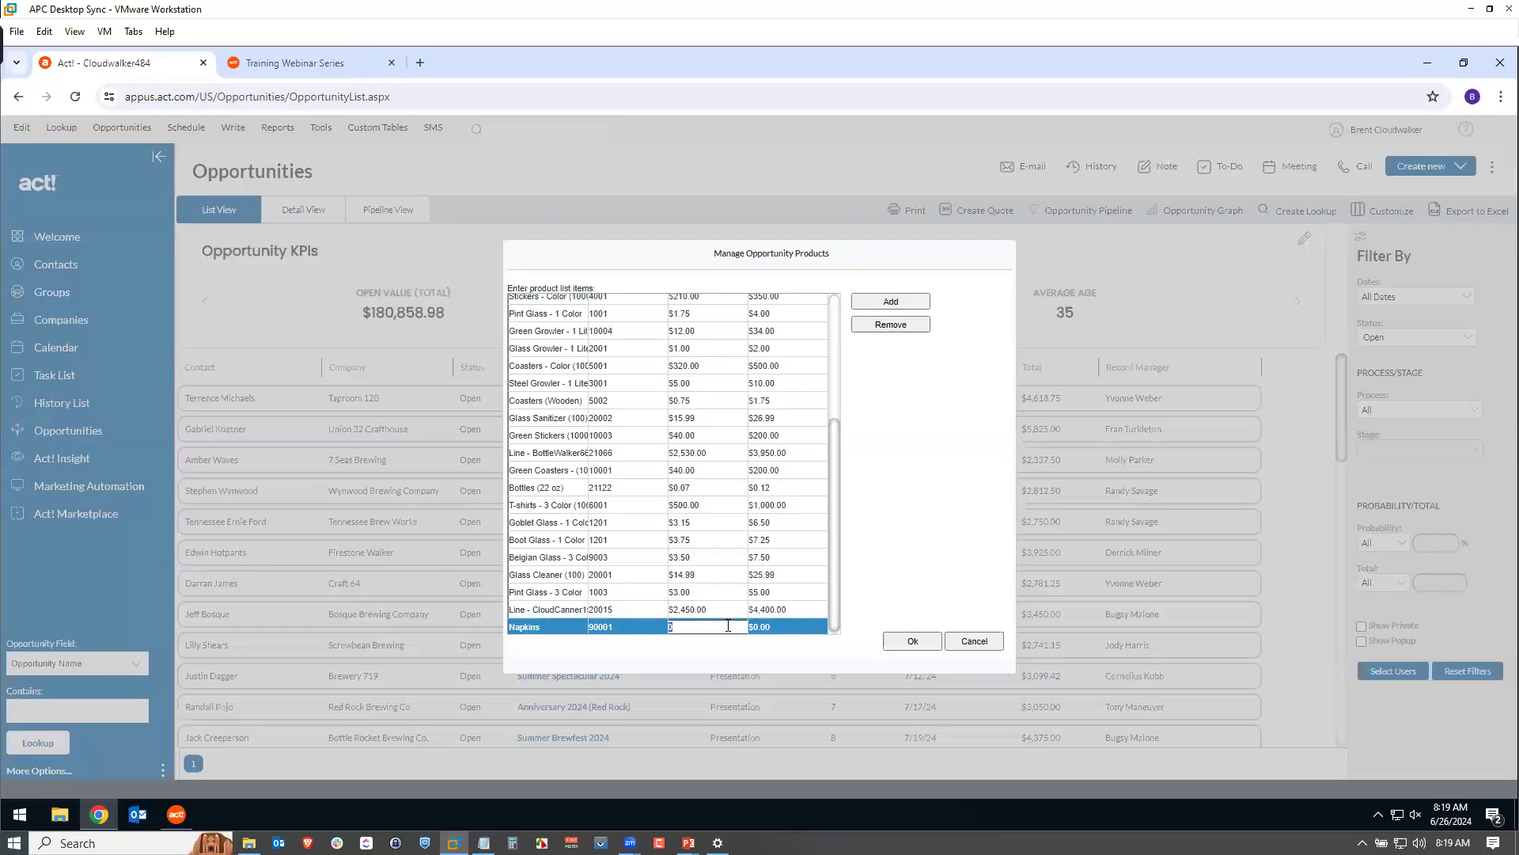
text(0.15)
key(Tab)
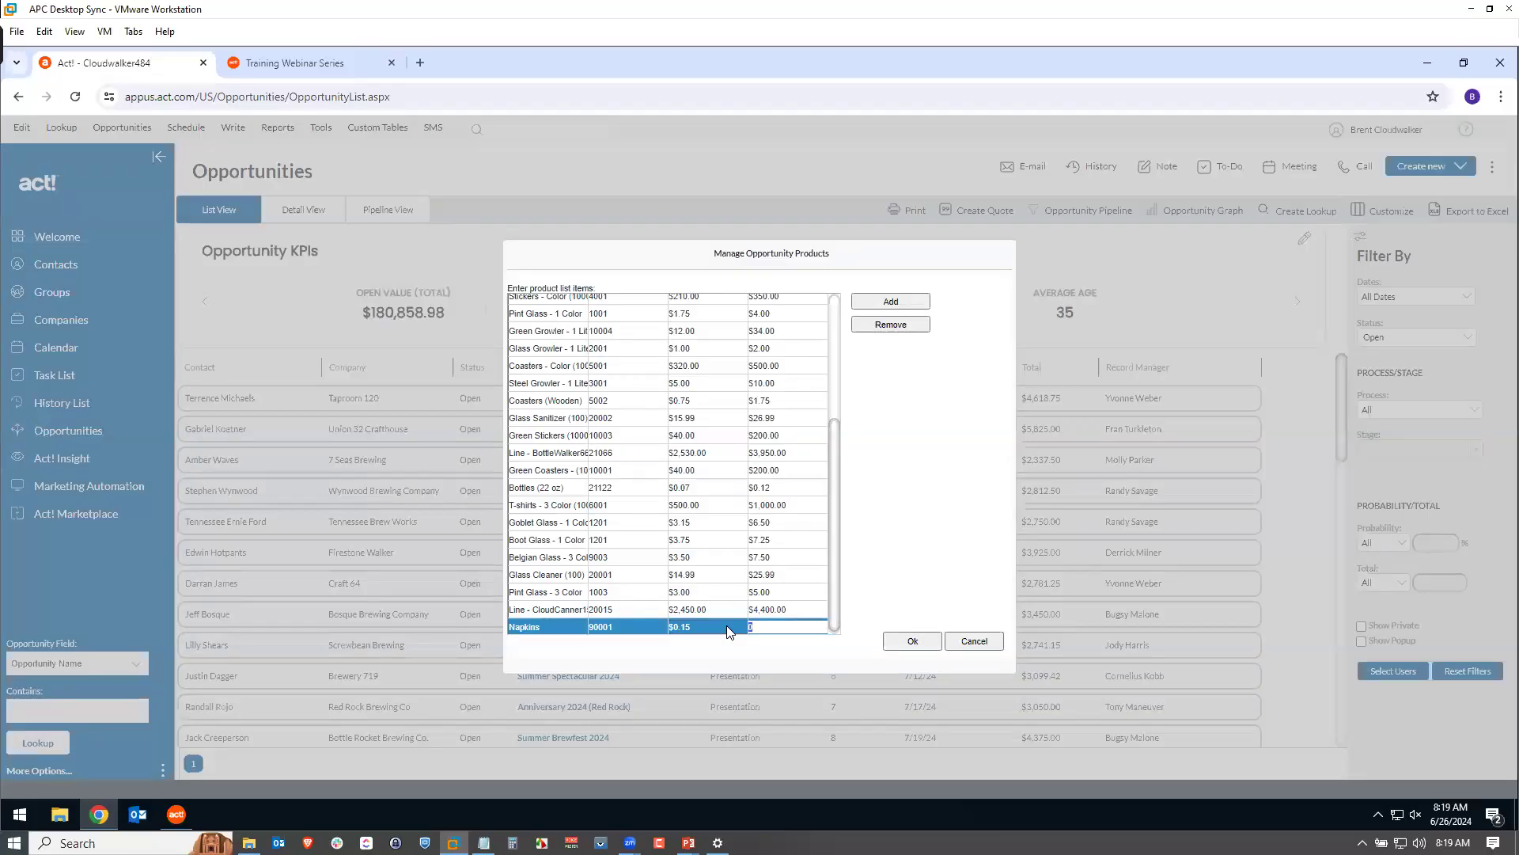
text(.30)
click(887, 557)
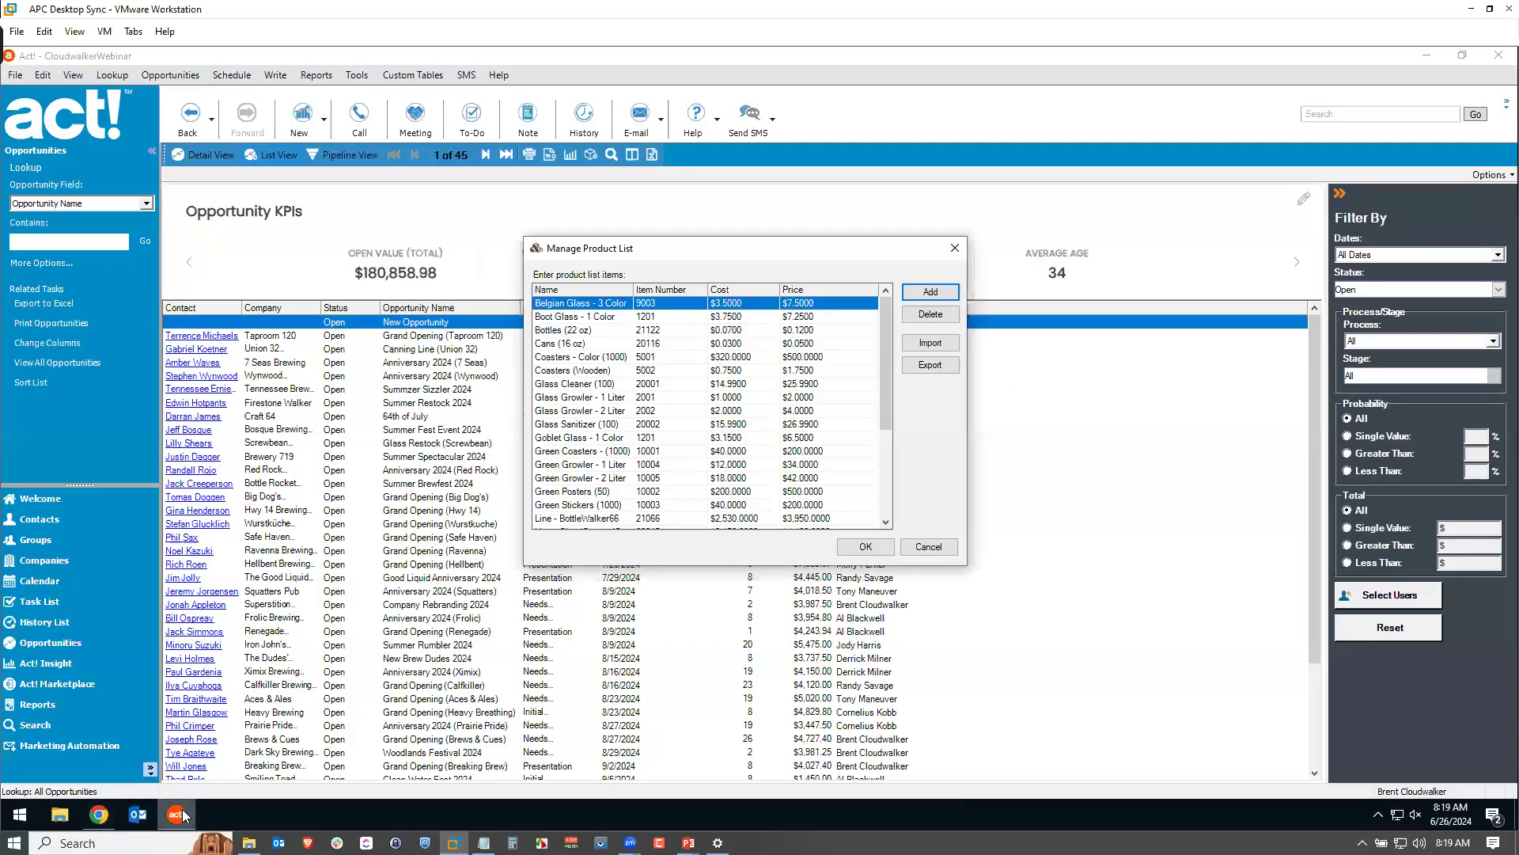
- Switch to the Act! desktop application, browse its product list, and close the manager without saving
click(177, 814)
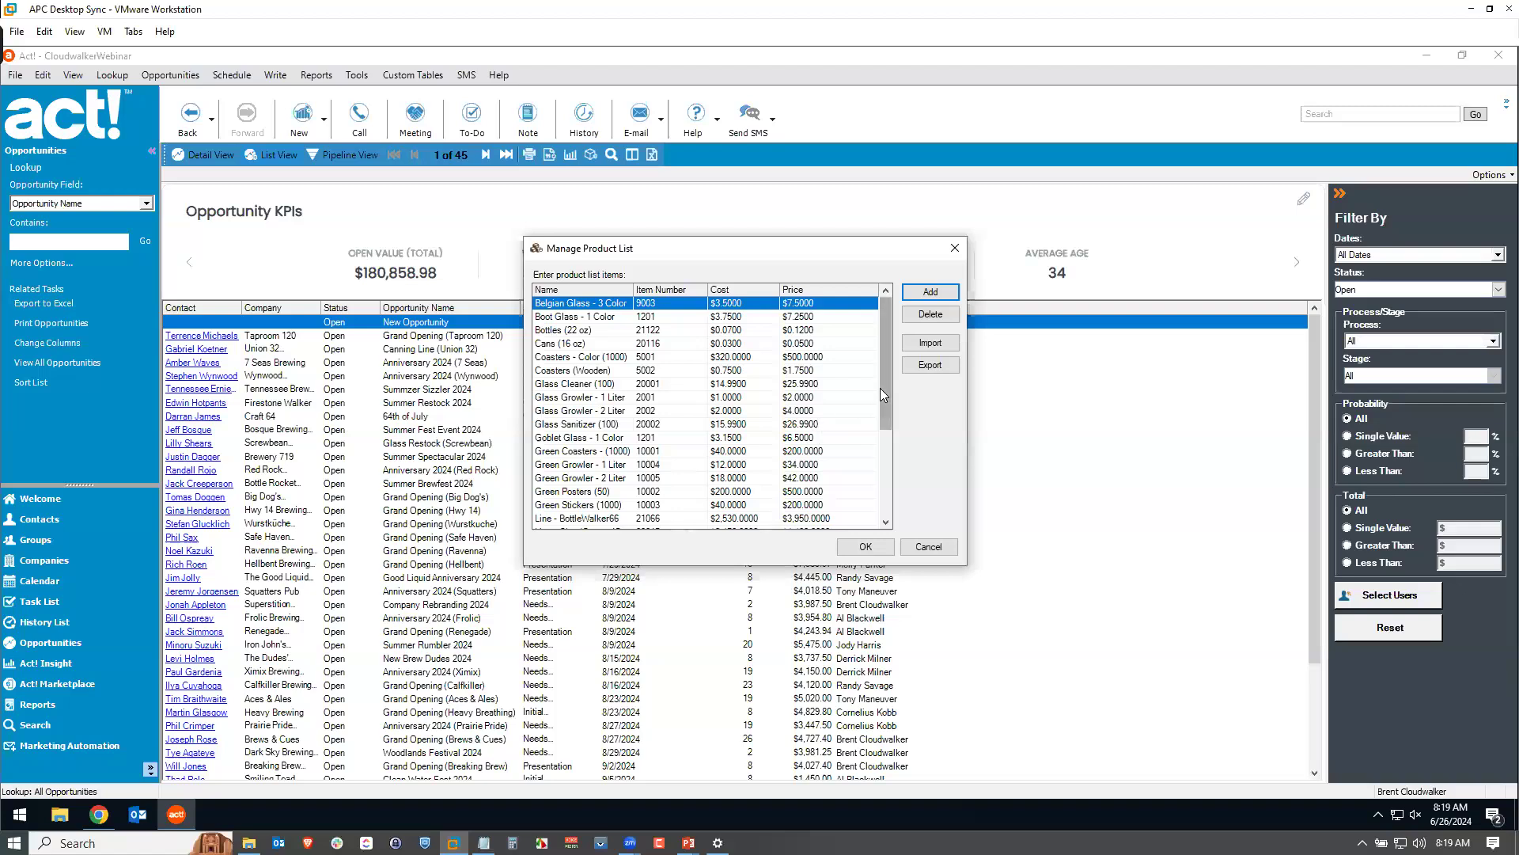
drag(887, 358, 866, 295)
click(929, 546)
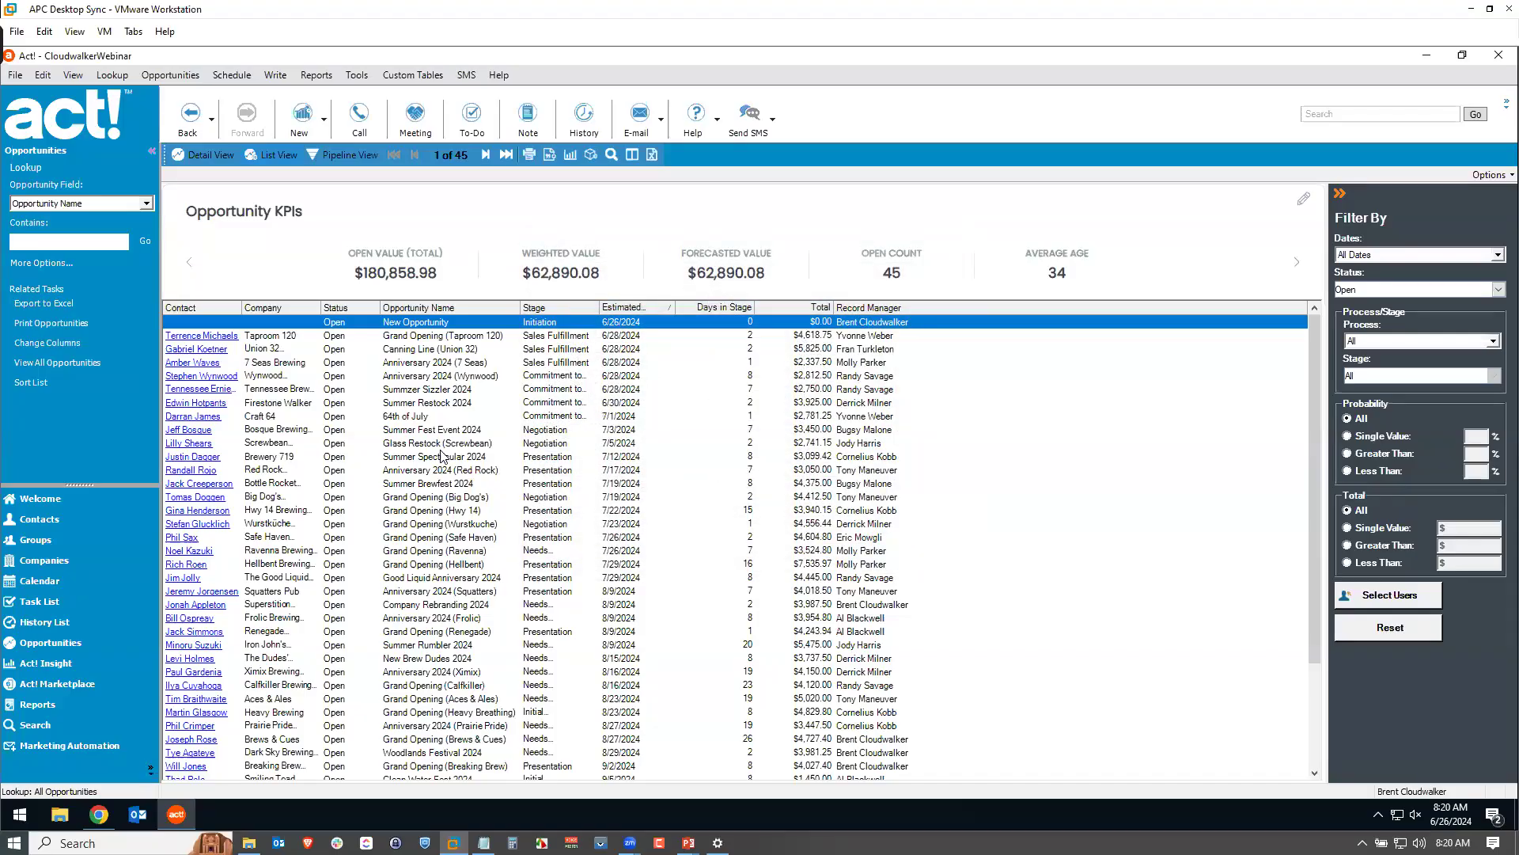
- Open the New Opportunity record and inspect its Total and Weighted fields
double_click(424, 322)
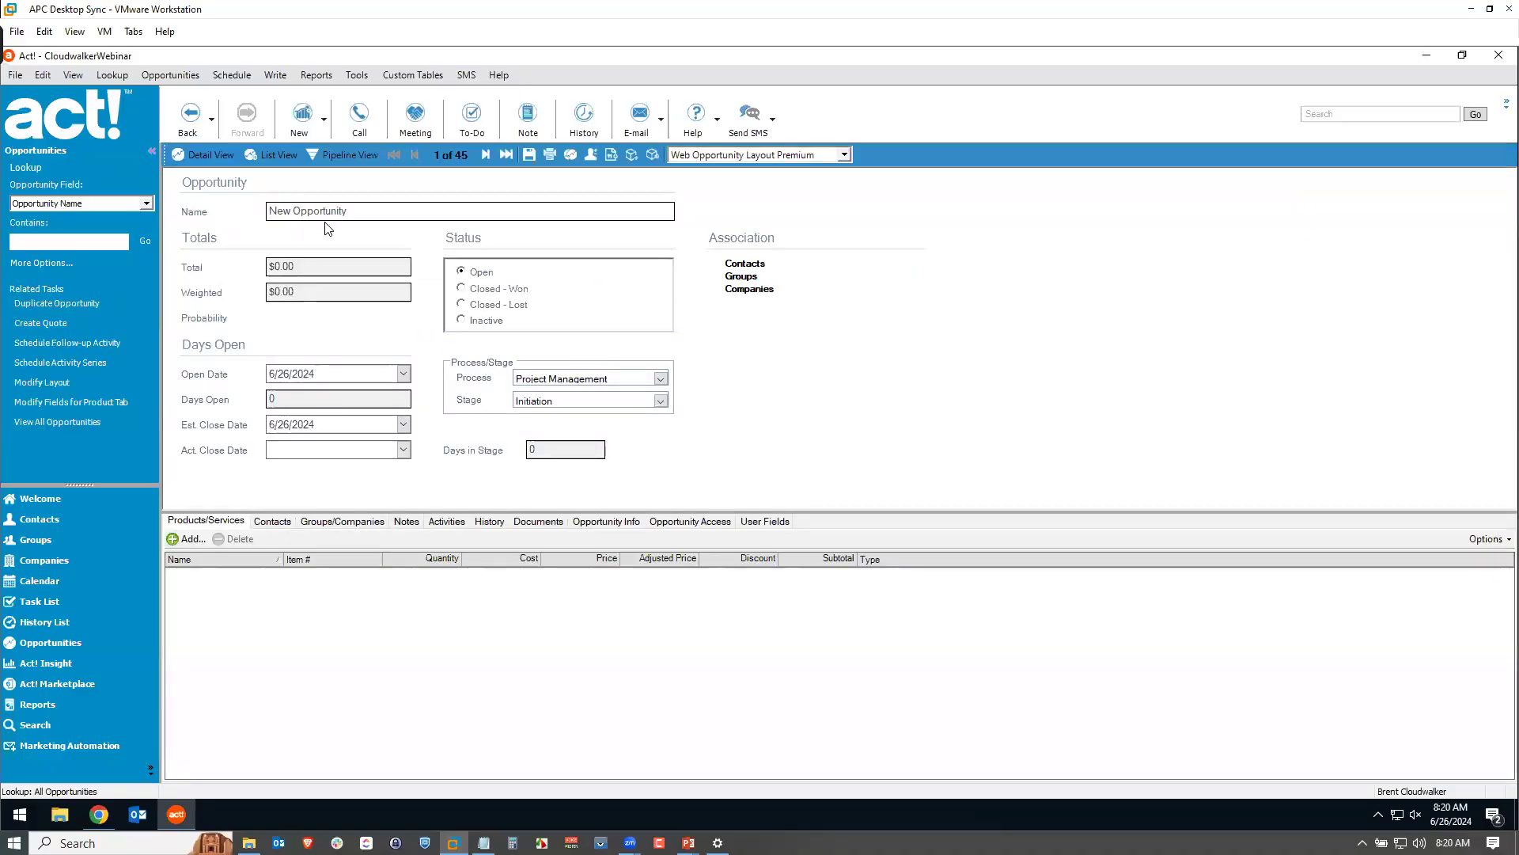
click(298, 267)
key(Tab)
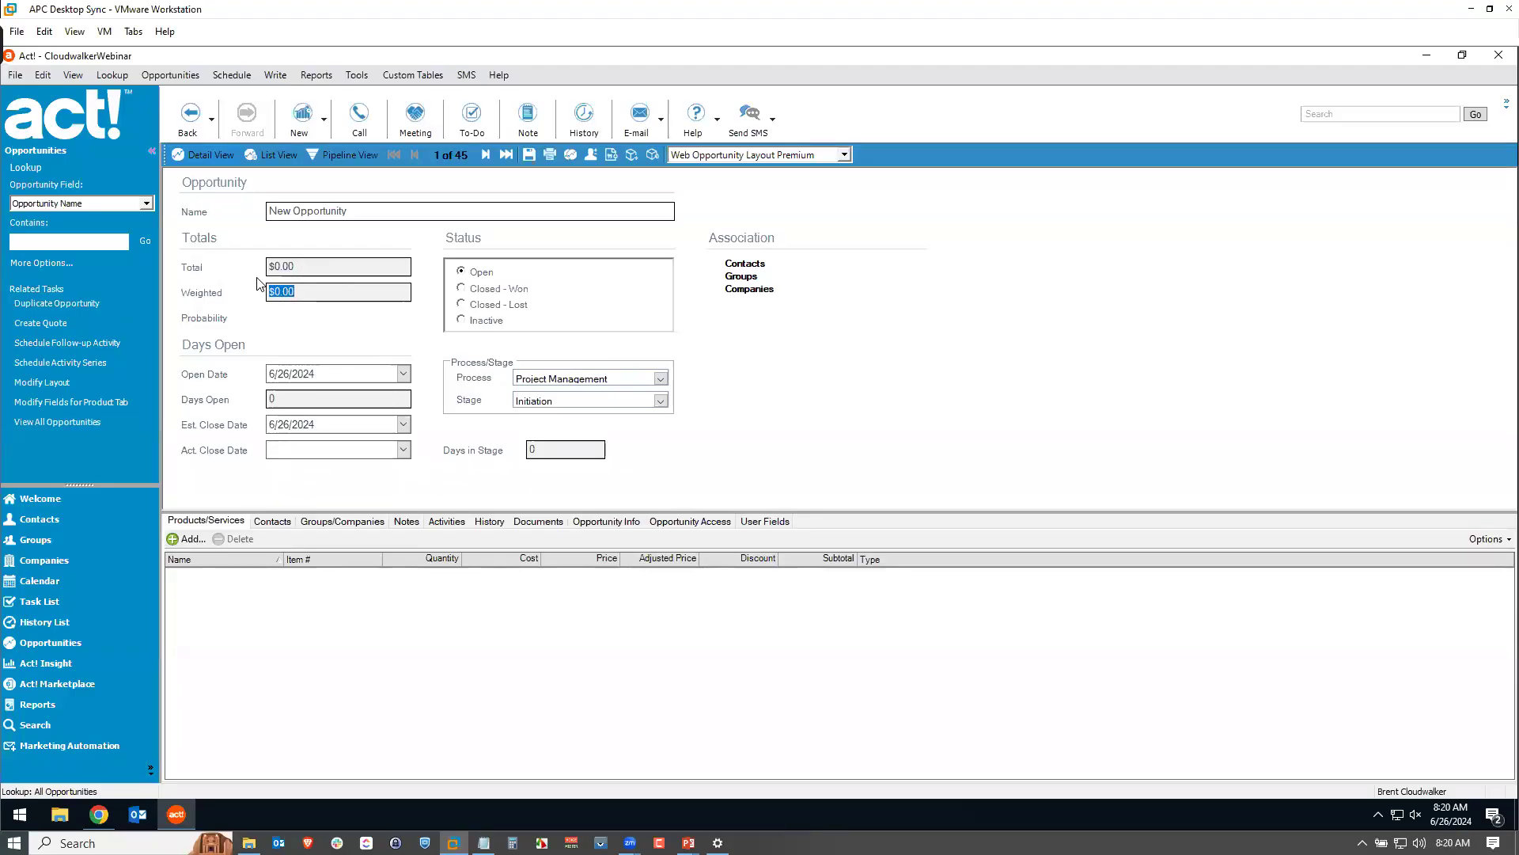
click(296, 291)
click(290, 268)
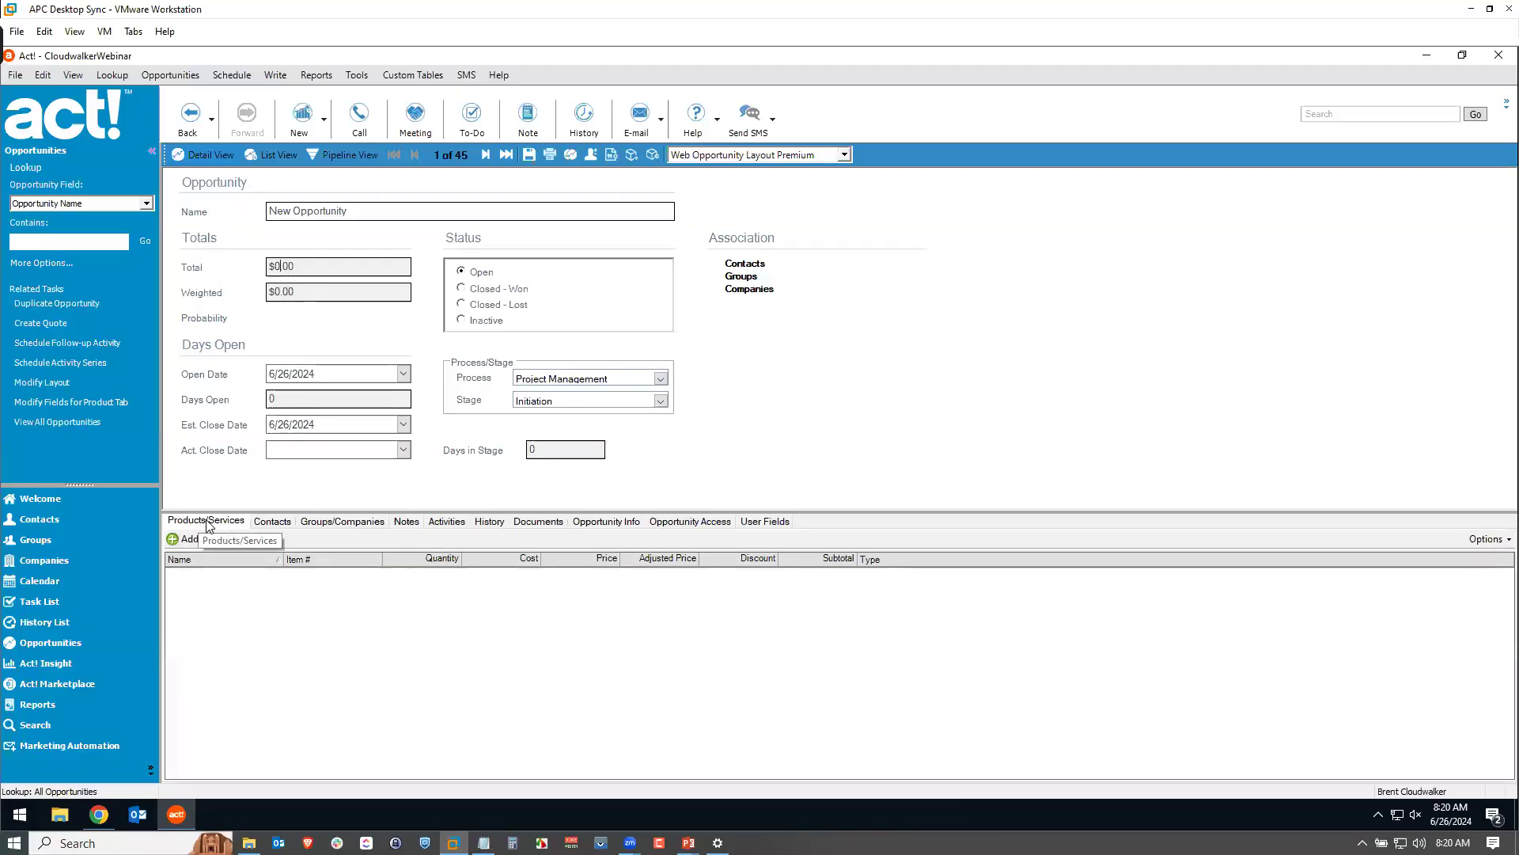
- Start a product entry for the opportunity and browse the available product names
click(188, 539)
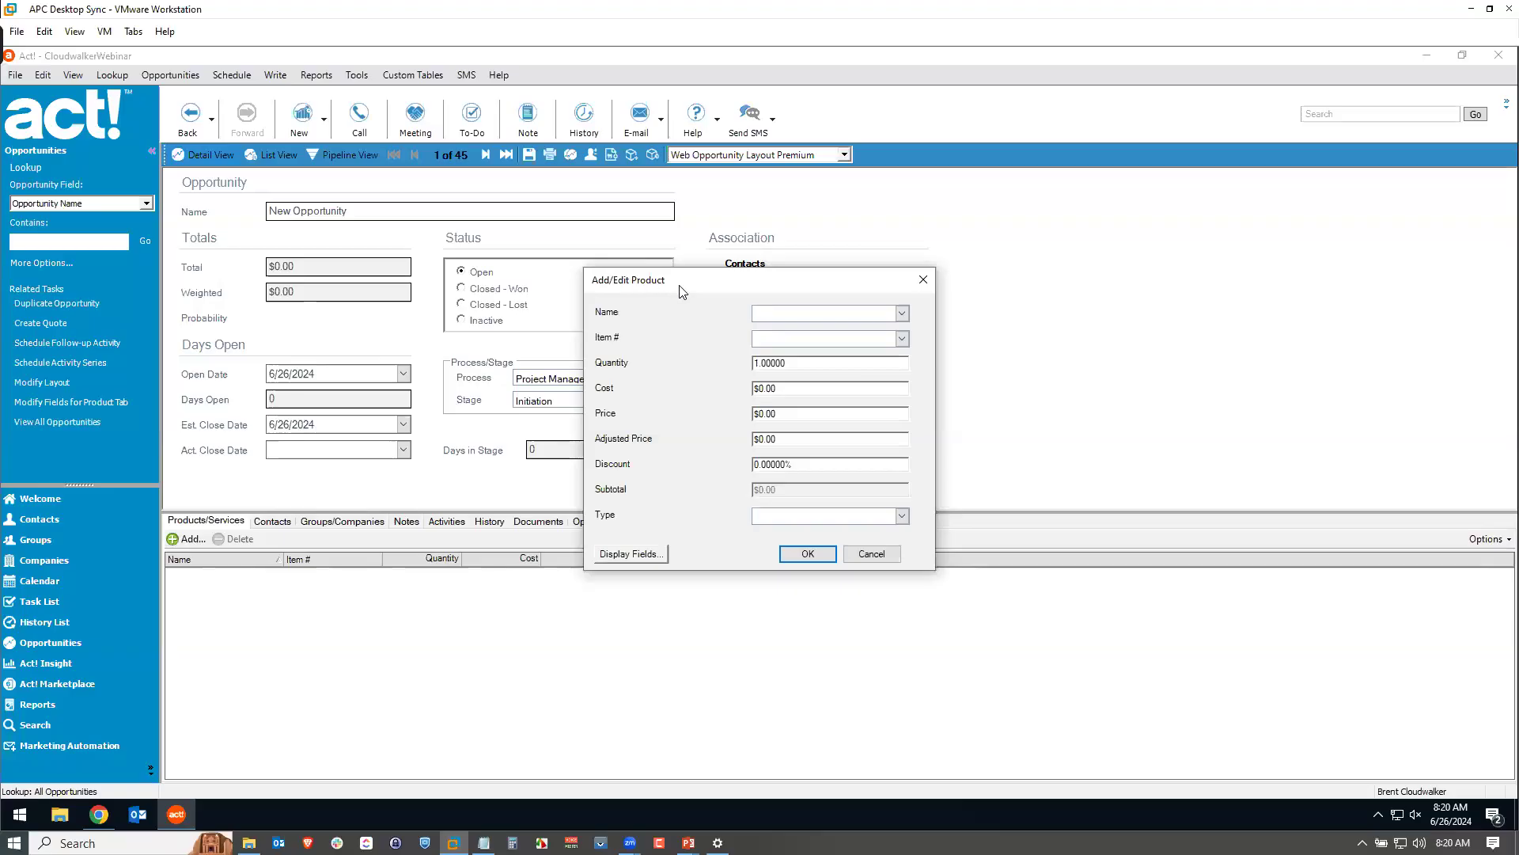
click(901, 314)
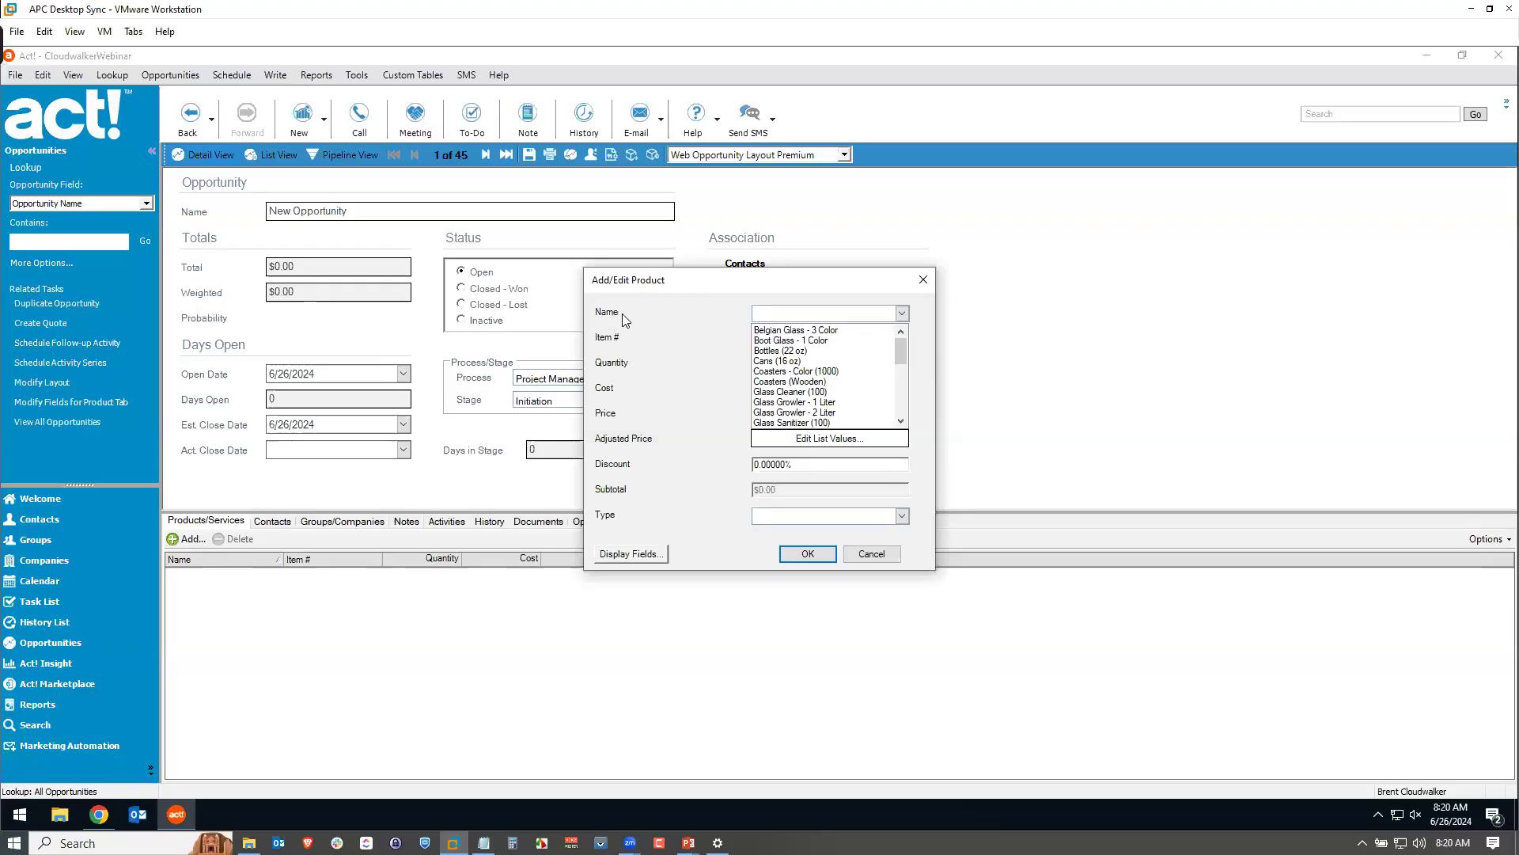
mouse_move(902, 347)
mouse_down()
mouse_move(899, 423)
mouse_move(901, 335)
mouse_up()
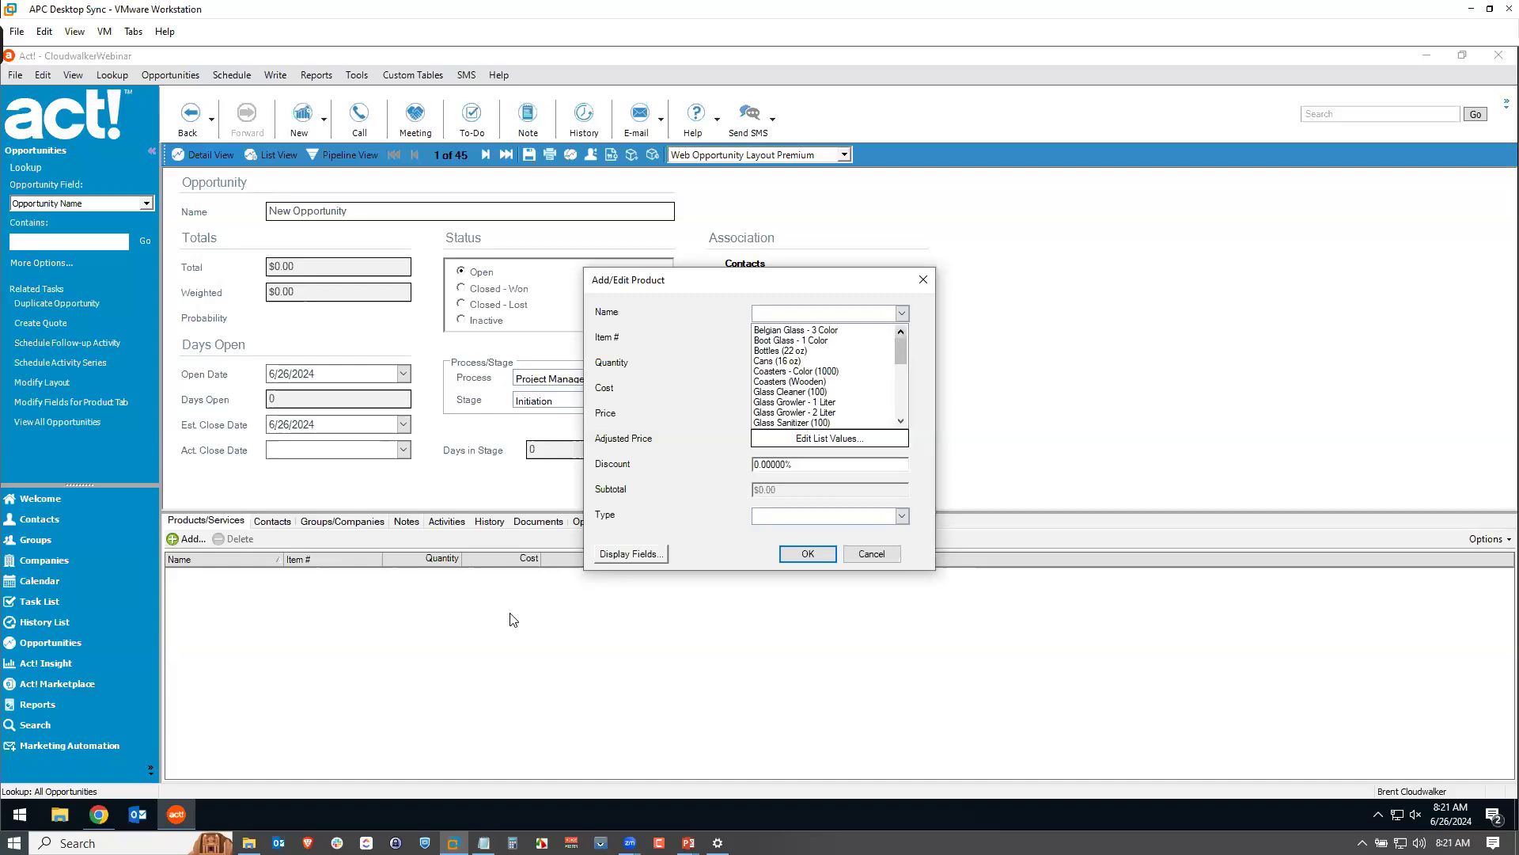
- Switch to Act! in Chrome, save the product list, and create a new opportunity with its products and services shown
click(98, 814)
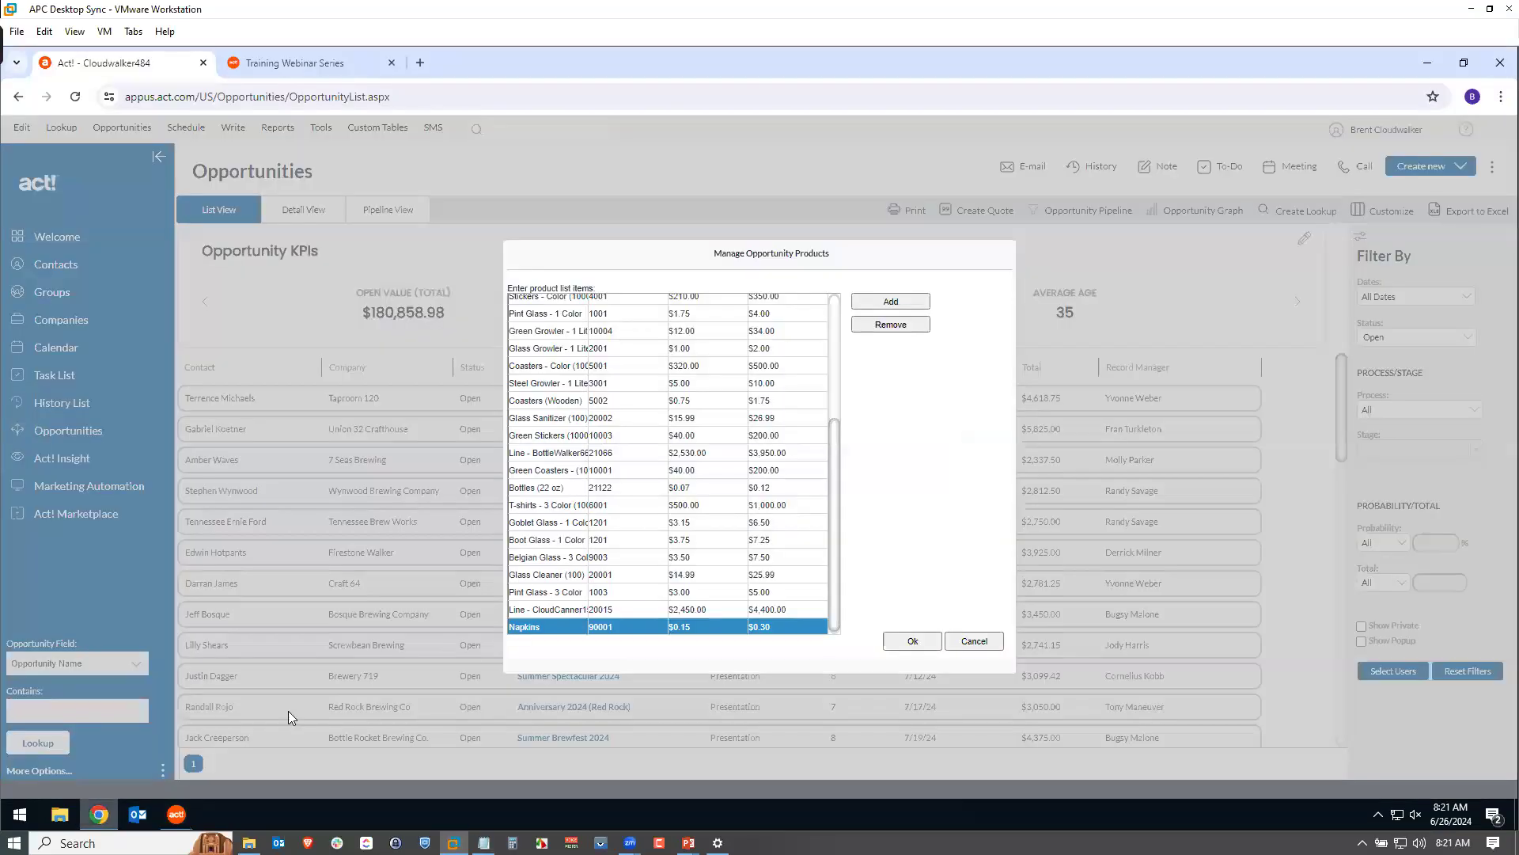
click(912, 640)
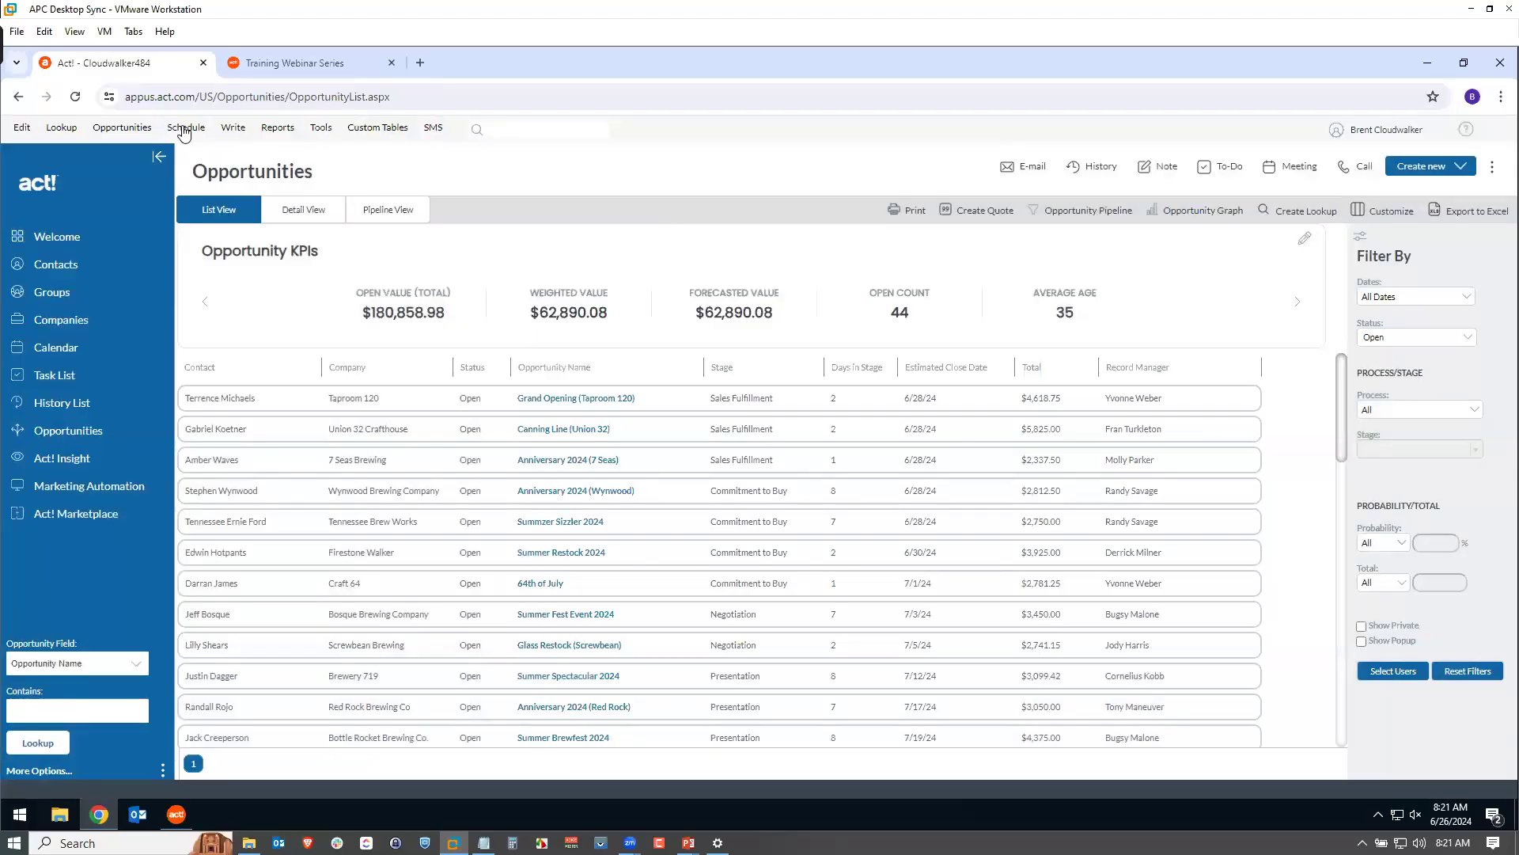
click(1410, 171)
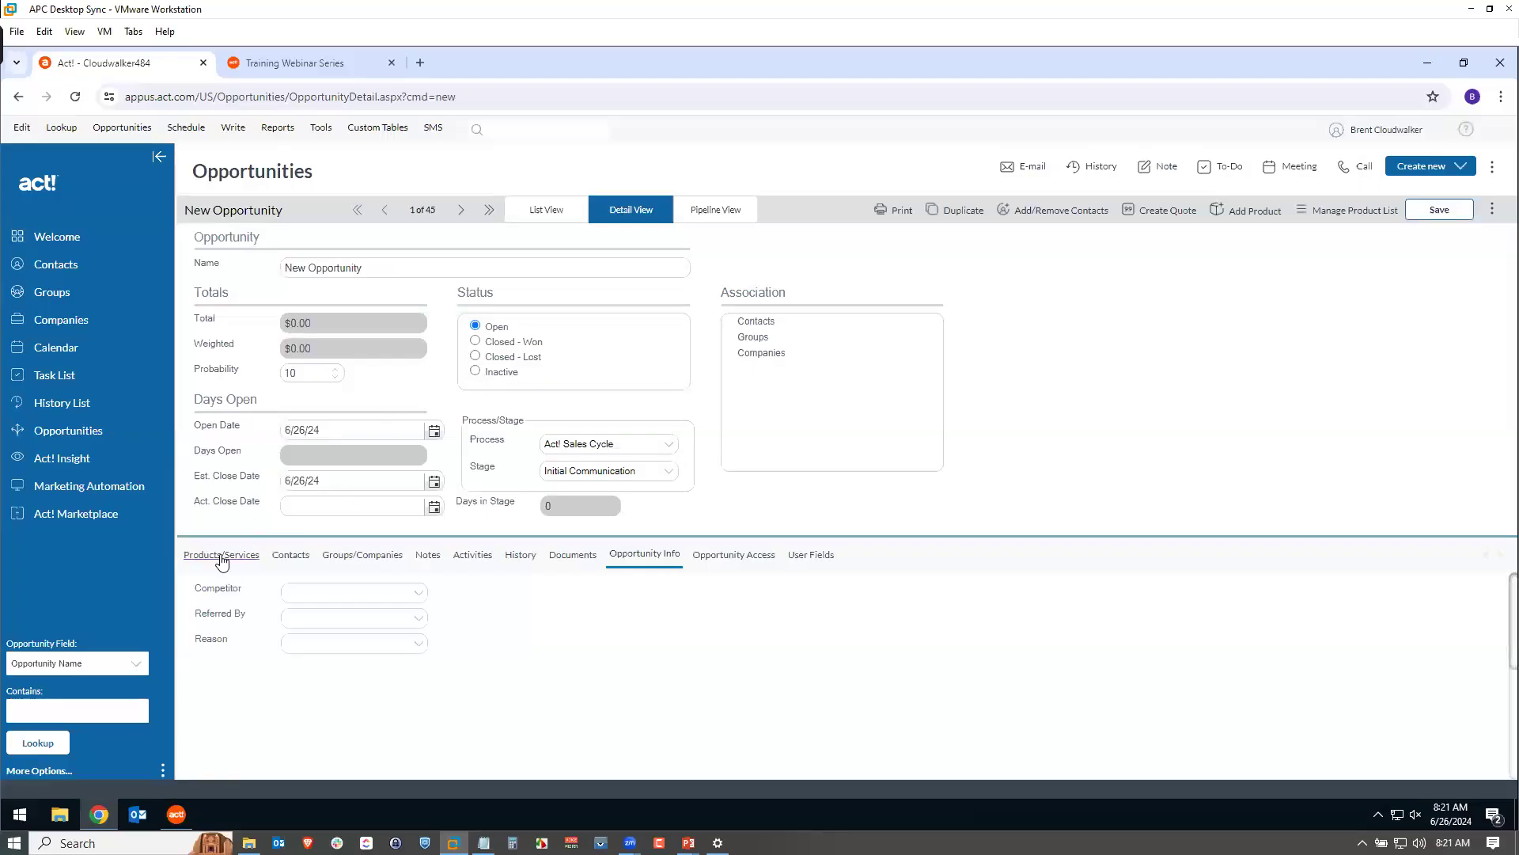
click(222, 559)
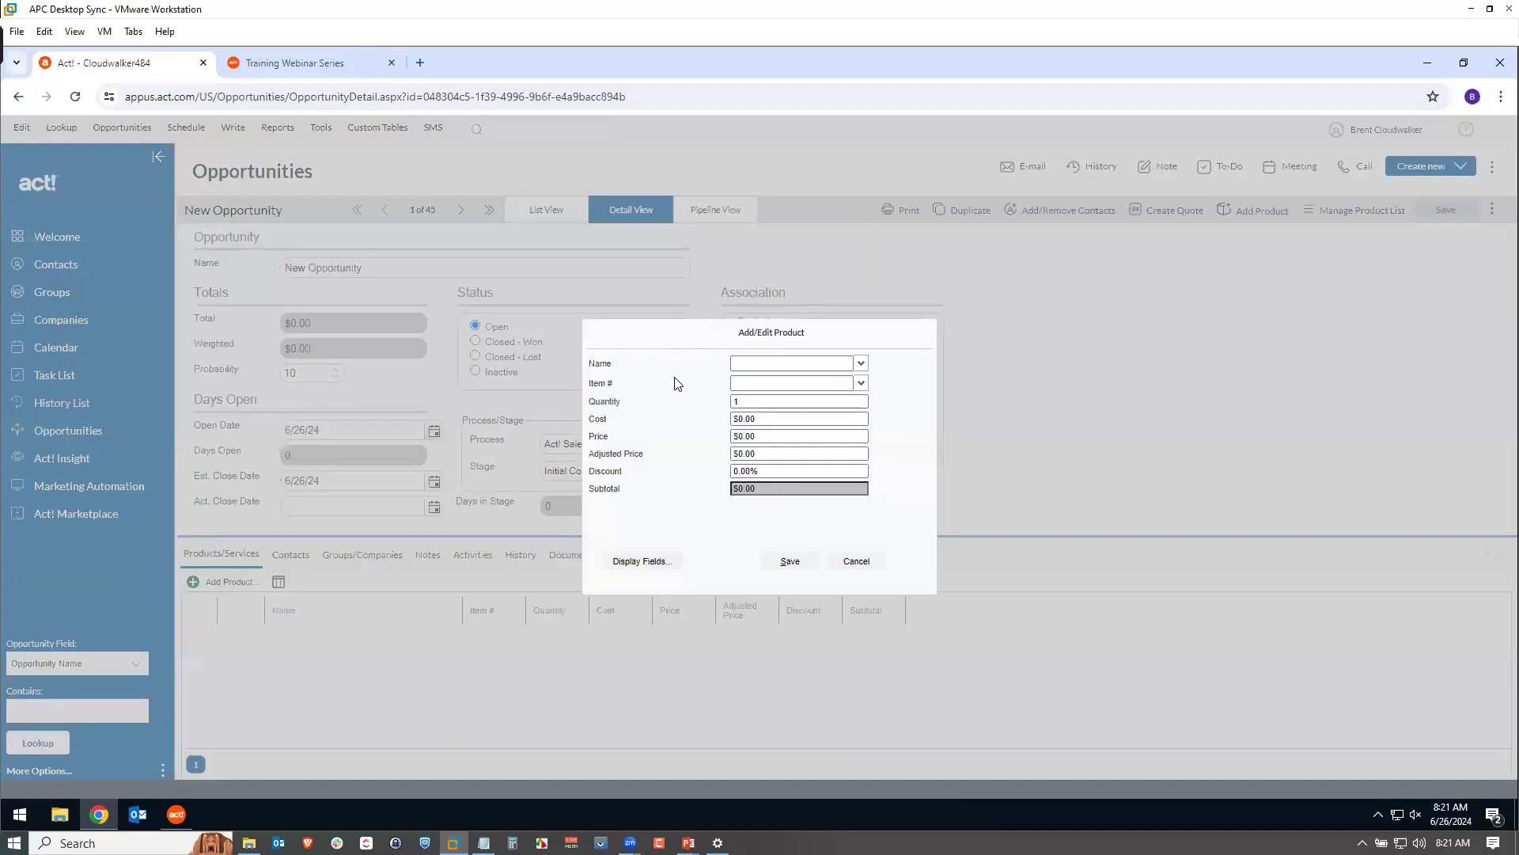
- Try Napkins as the product in a new entry for the opportunity, then cancel the entry
click(860, 365)
drag(862, 386, 862, 428)
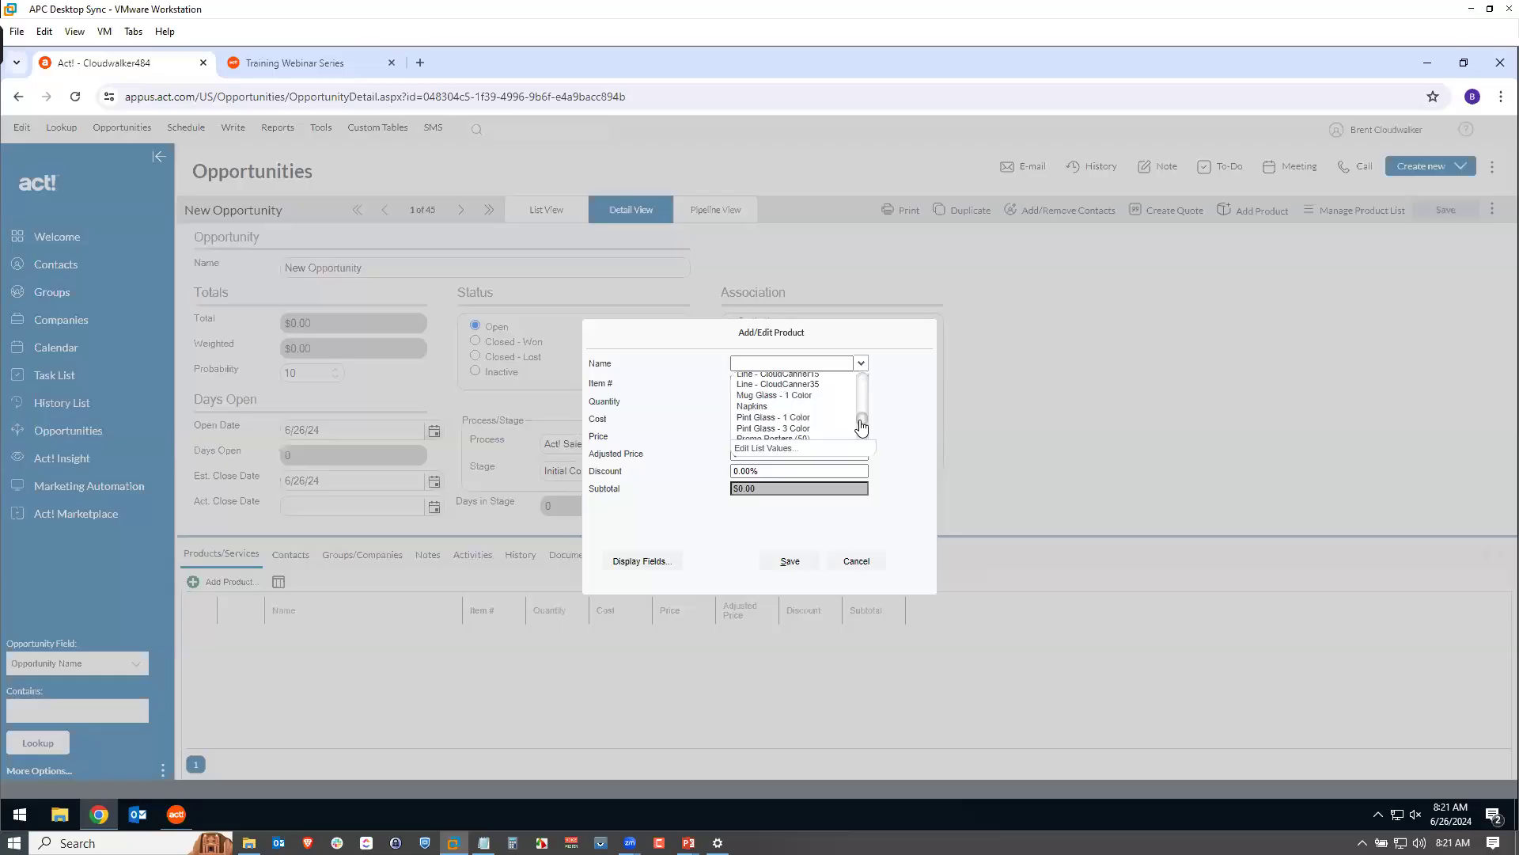
click(759, 406)
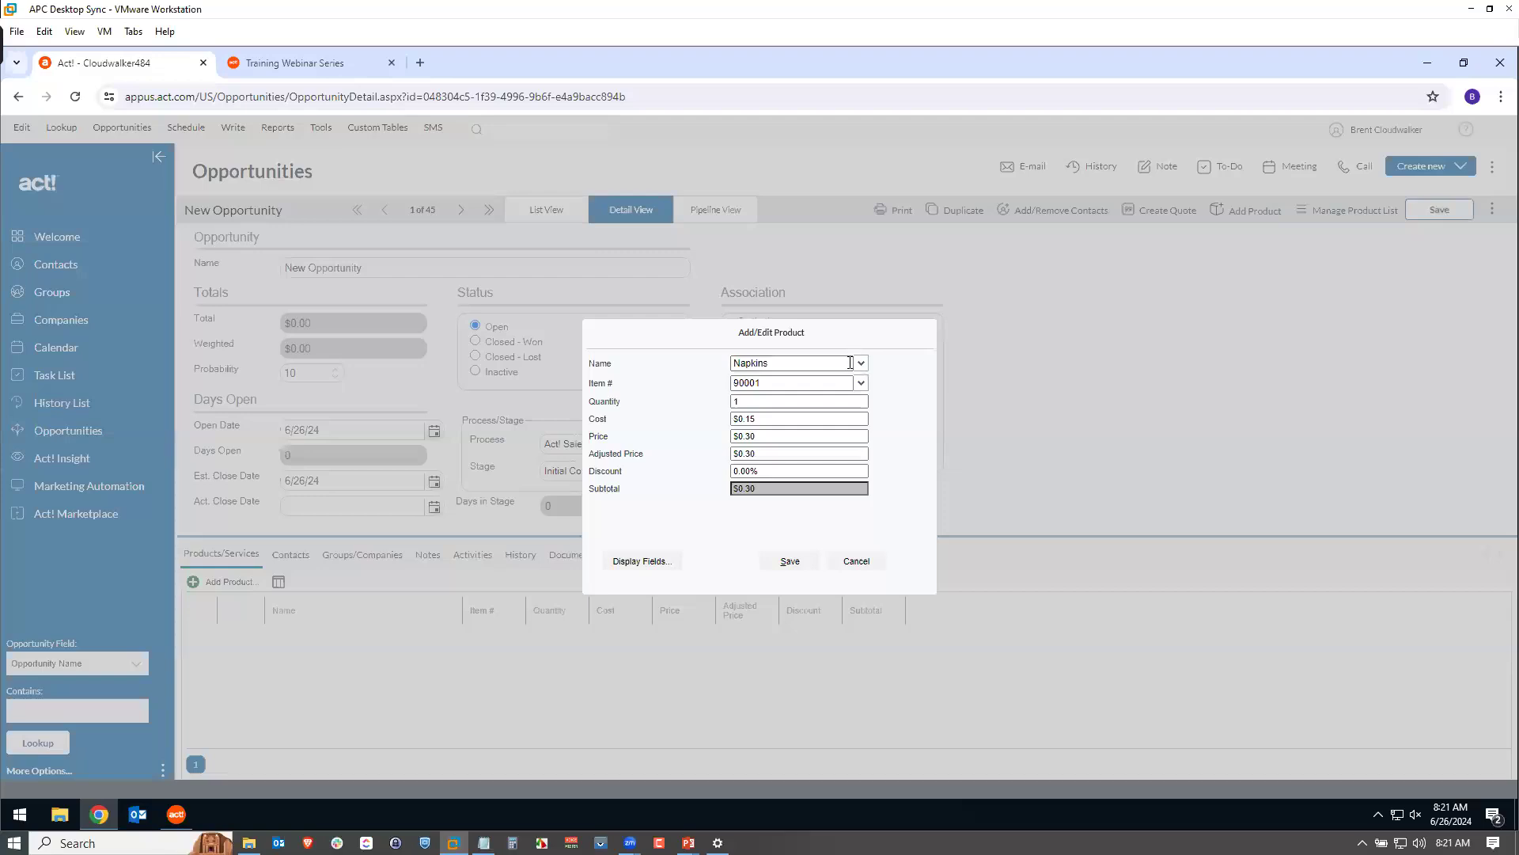
click(856, 562)
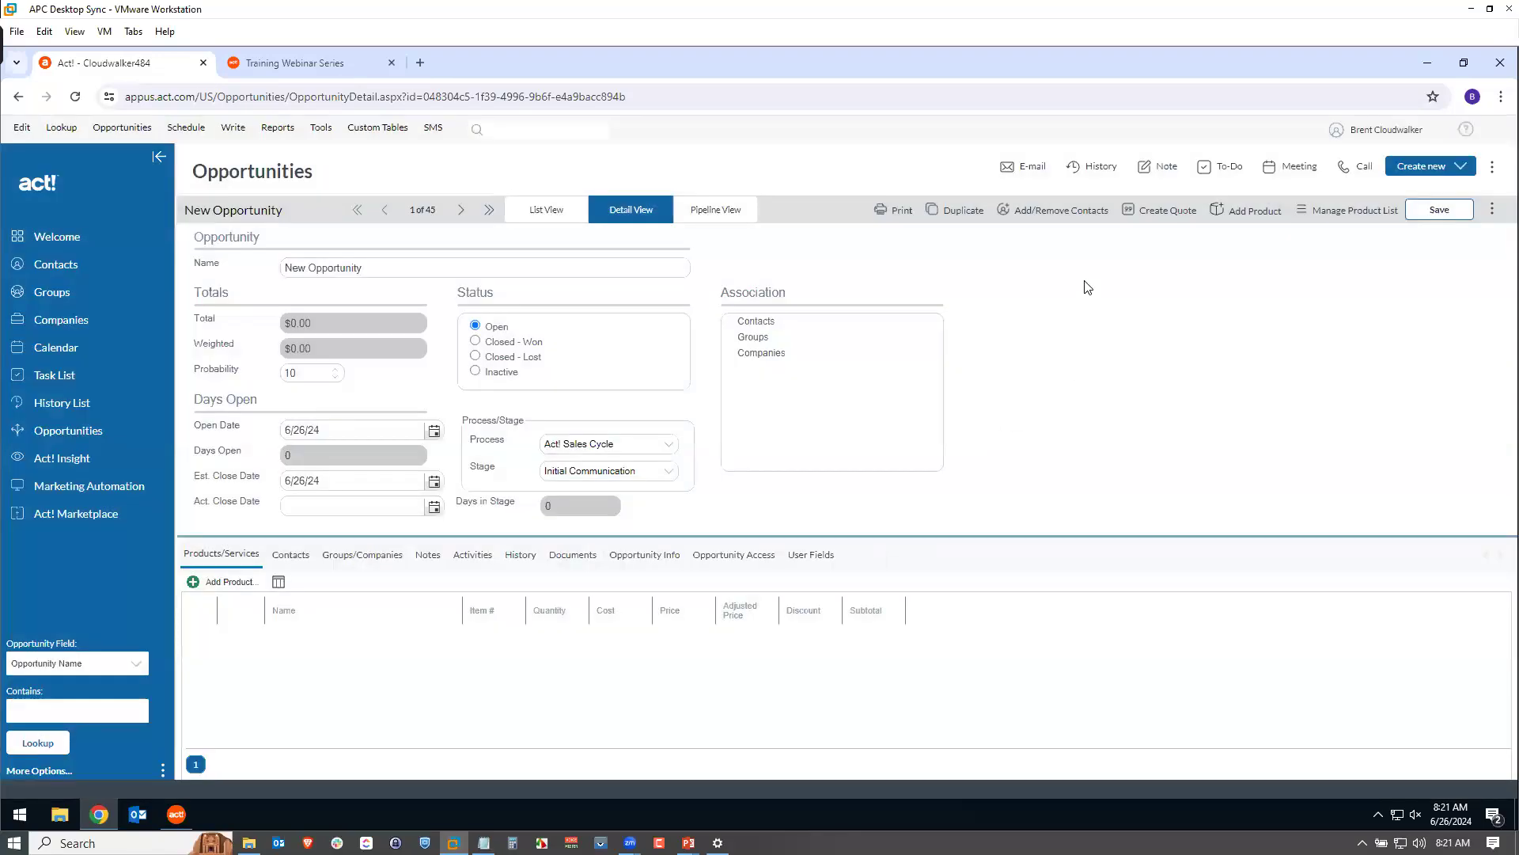
- Start a new product entry for the opportunity, choose Belgian Glass - 3 Color, and set the quantity to 200
click(223, 583)
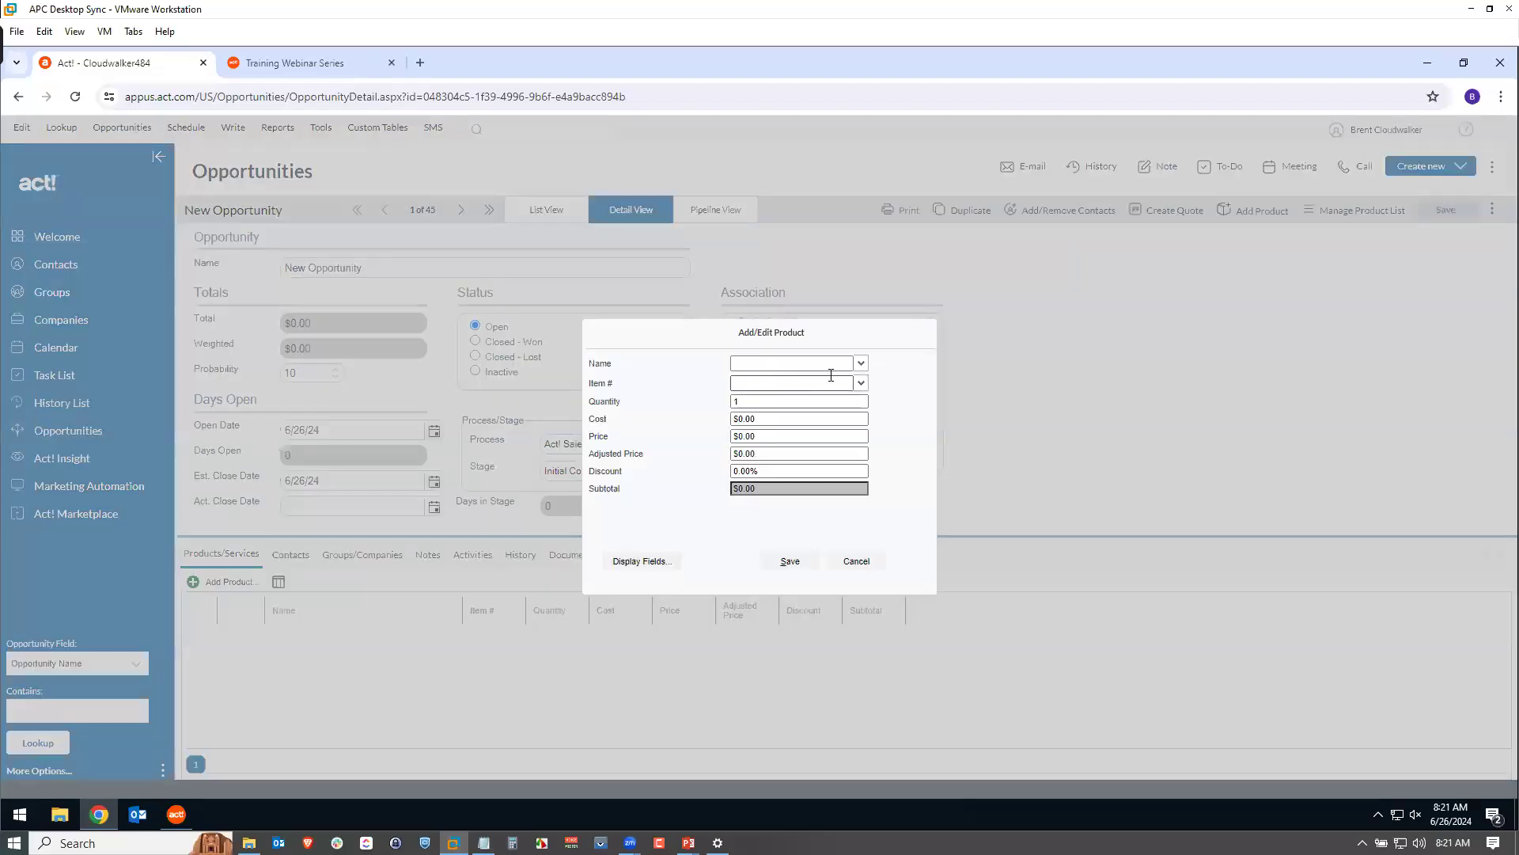
click(861, 364)
click(823, 382)
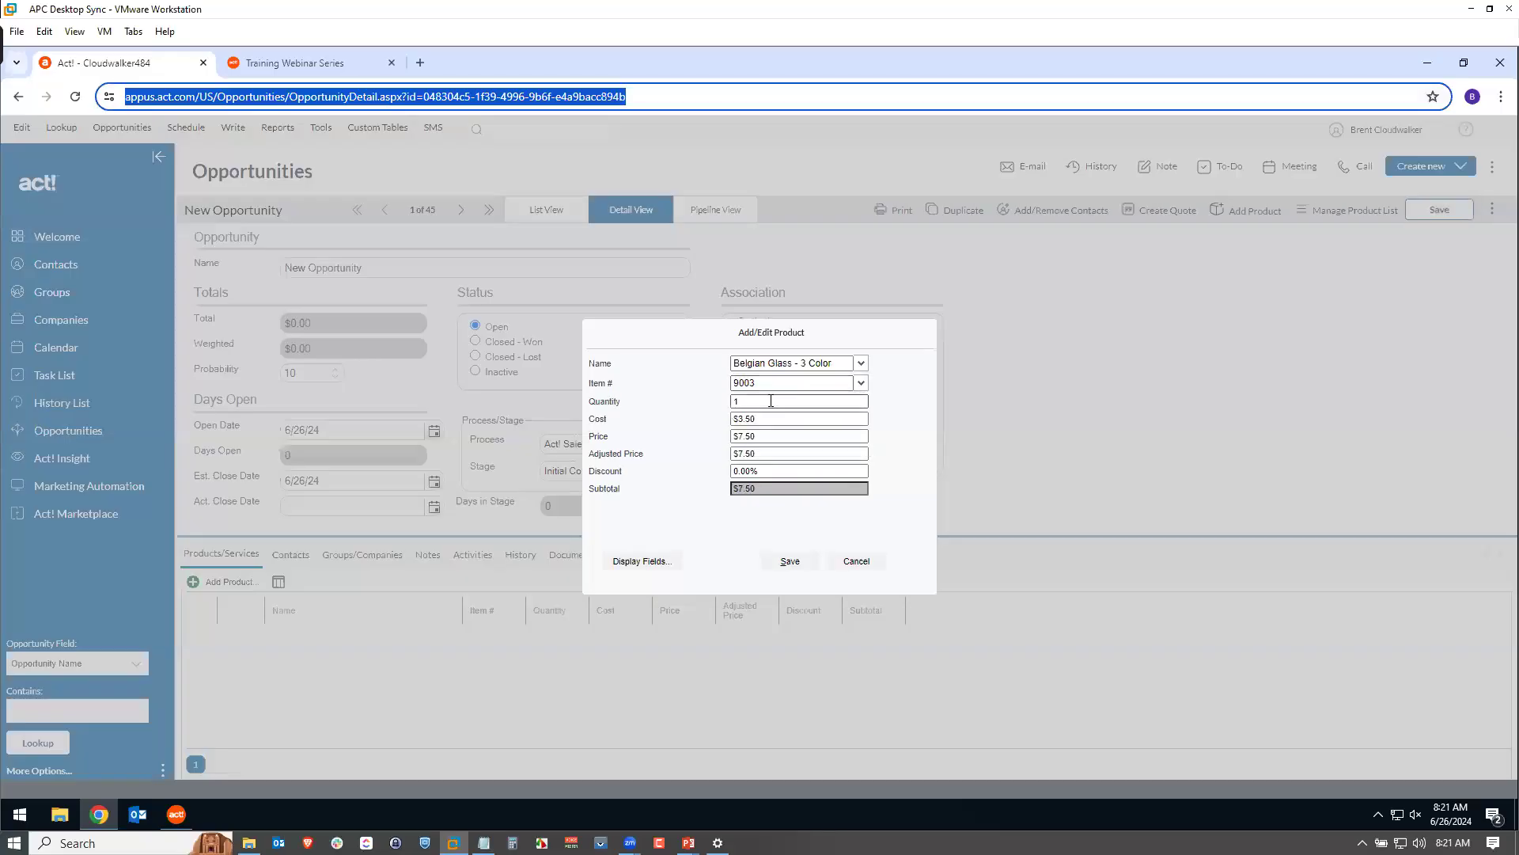
click(788, 398)
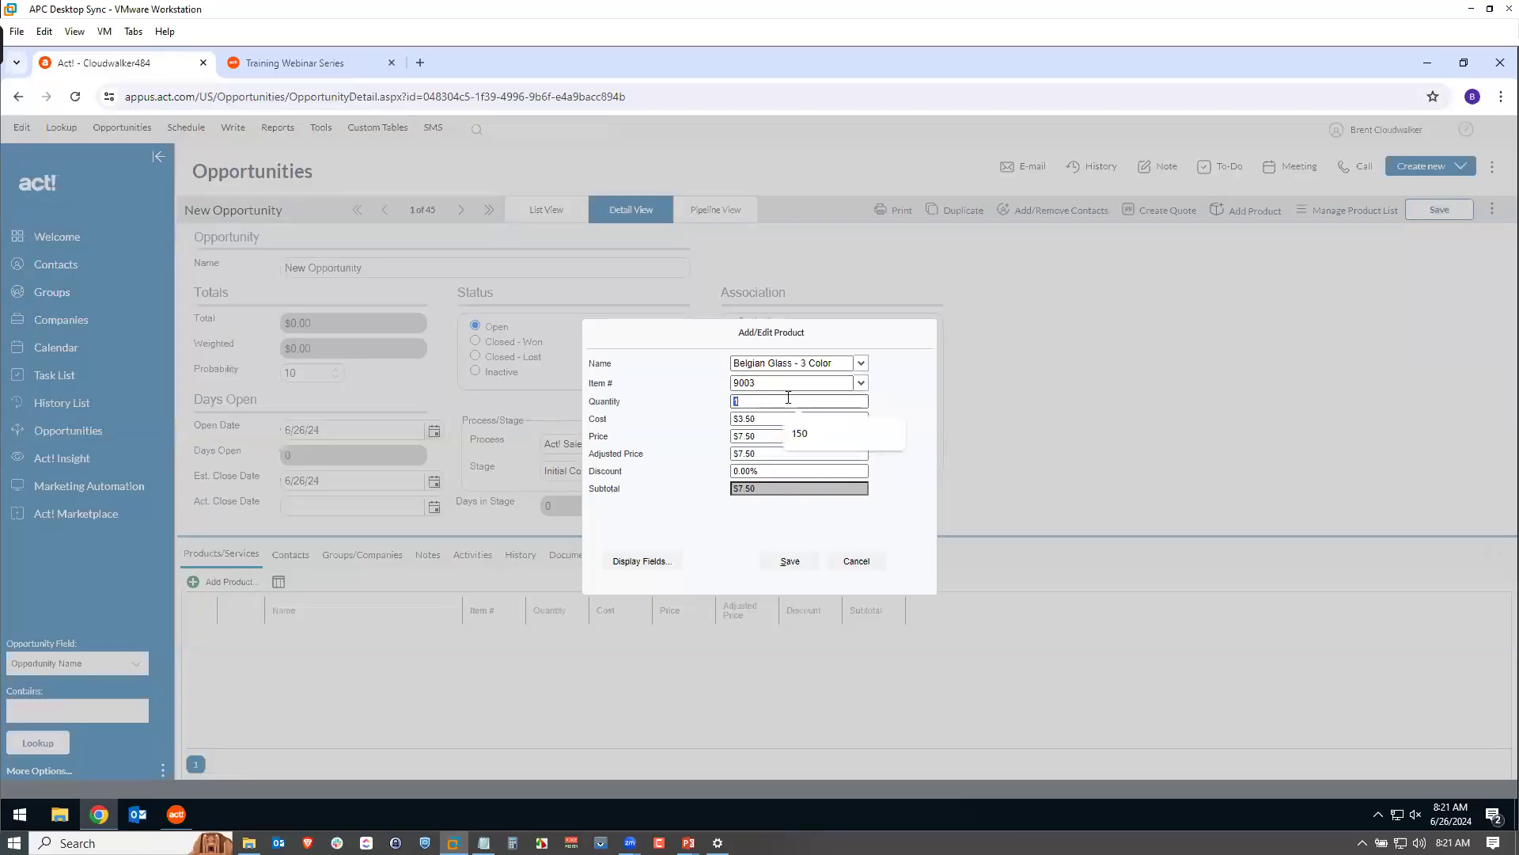
text(200)
key(Tab)
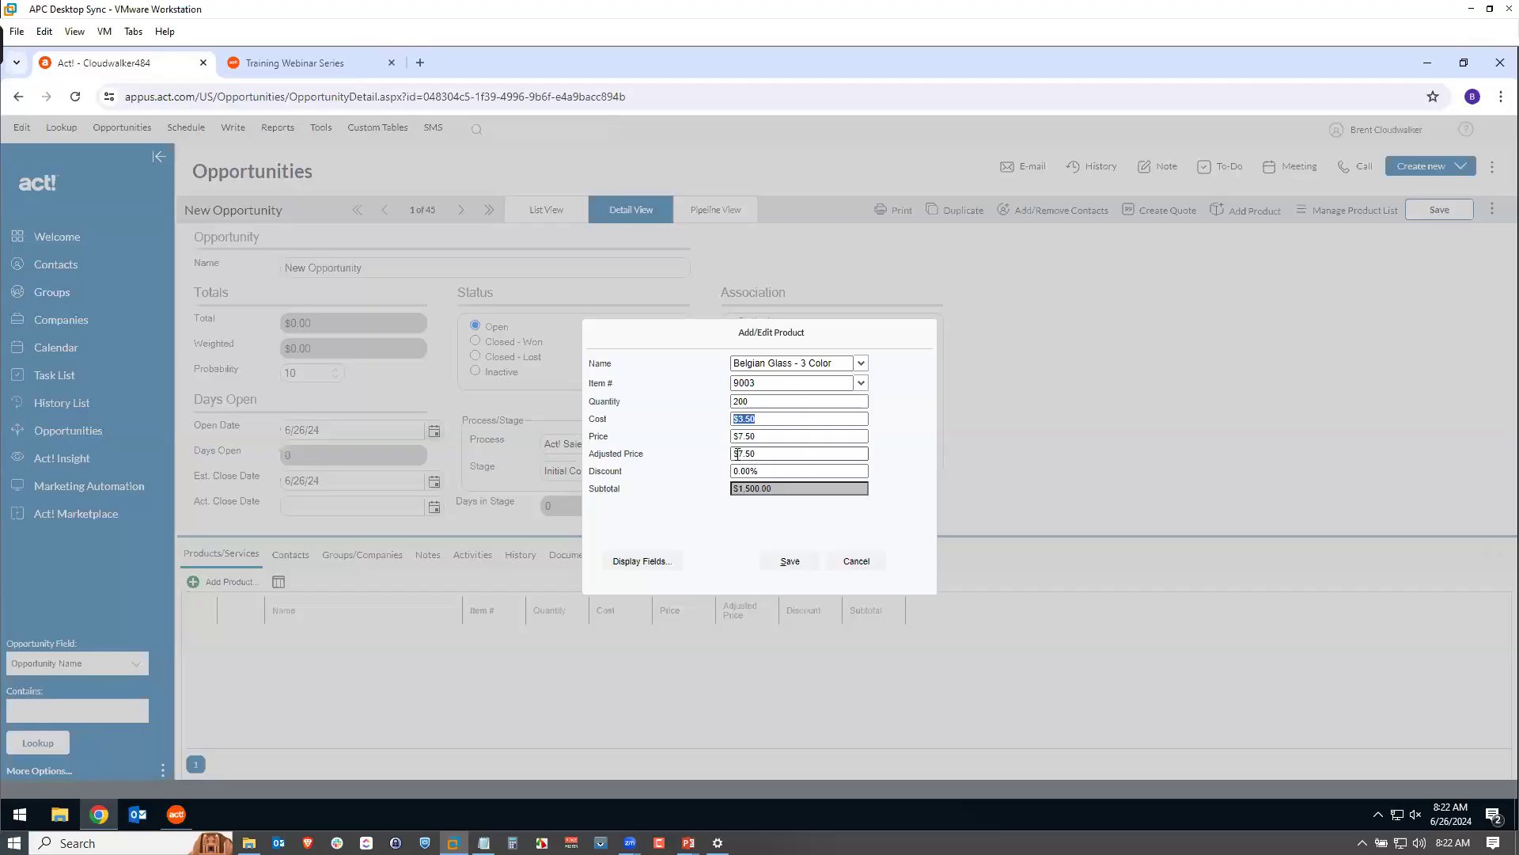
- Set the discount for the Belgian Glass - 3 Color entry to 5%
drag(760, 471, 743, 471)
click(764, 456)
double_click(763, 453)
click(765, 454)
click(770, 471)
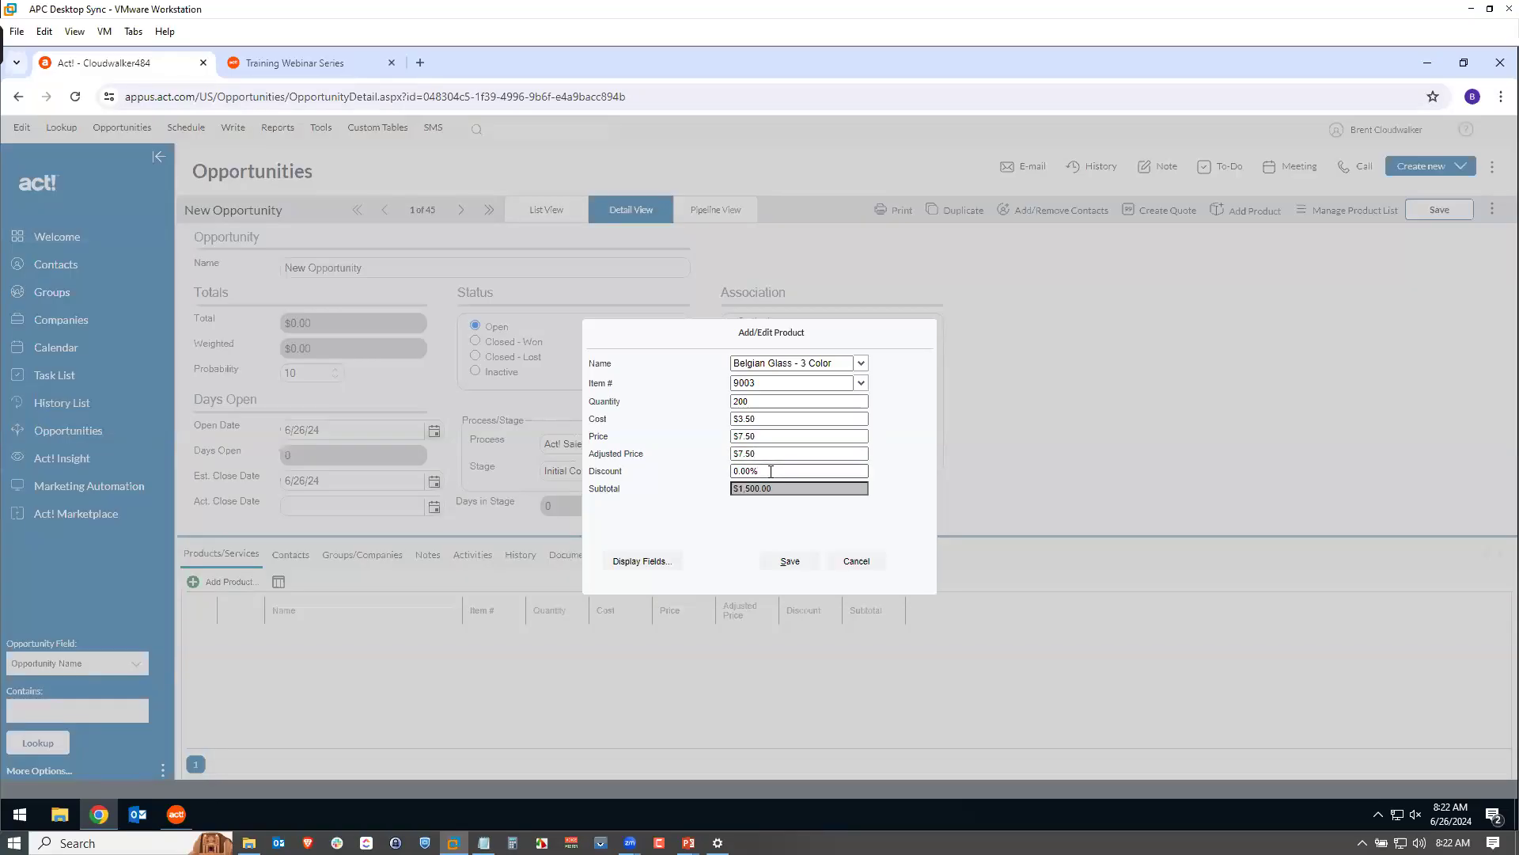
drag(771, 470, 697, 478)
text(5)
click(686, 462)
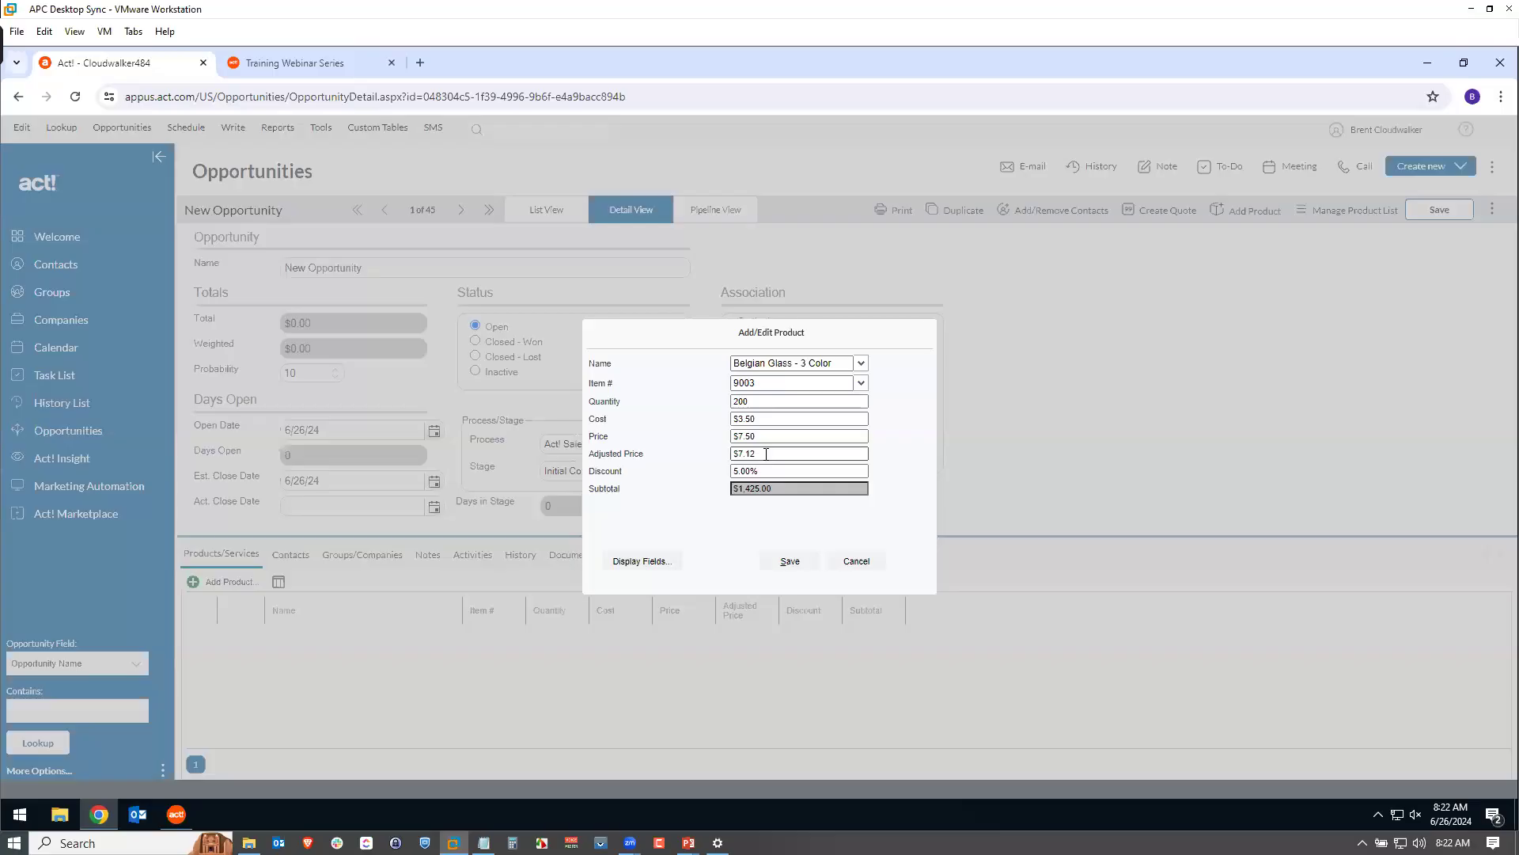
- Set the Belgian Glass entry's adjusted price to $7.00, save it, and check the opportunity's total
double_click(766, 454)
key(BackSpace)
click(813, 560)
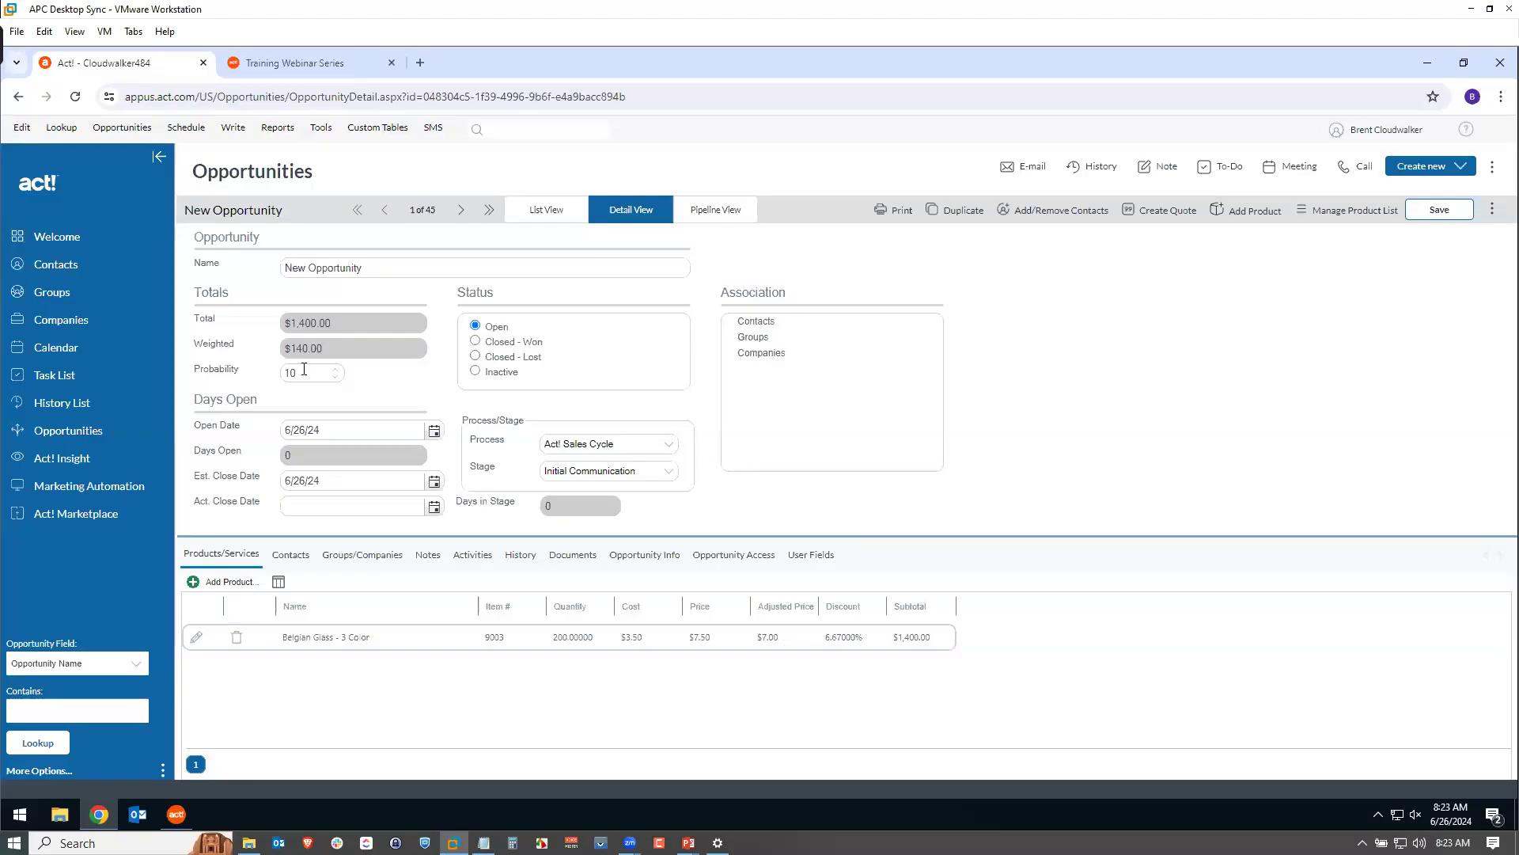
drag(281, 328, 341, 323)
click(343, 322)
- Add T-shirts - 3 Color (100) to the opportunity with a quantity of 1 and save the entry
click(230, 584)
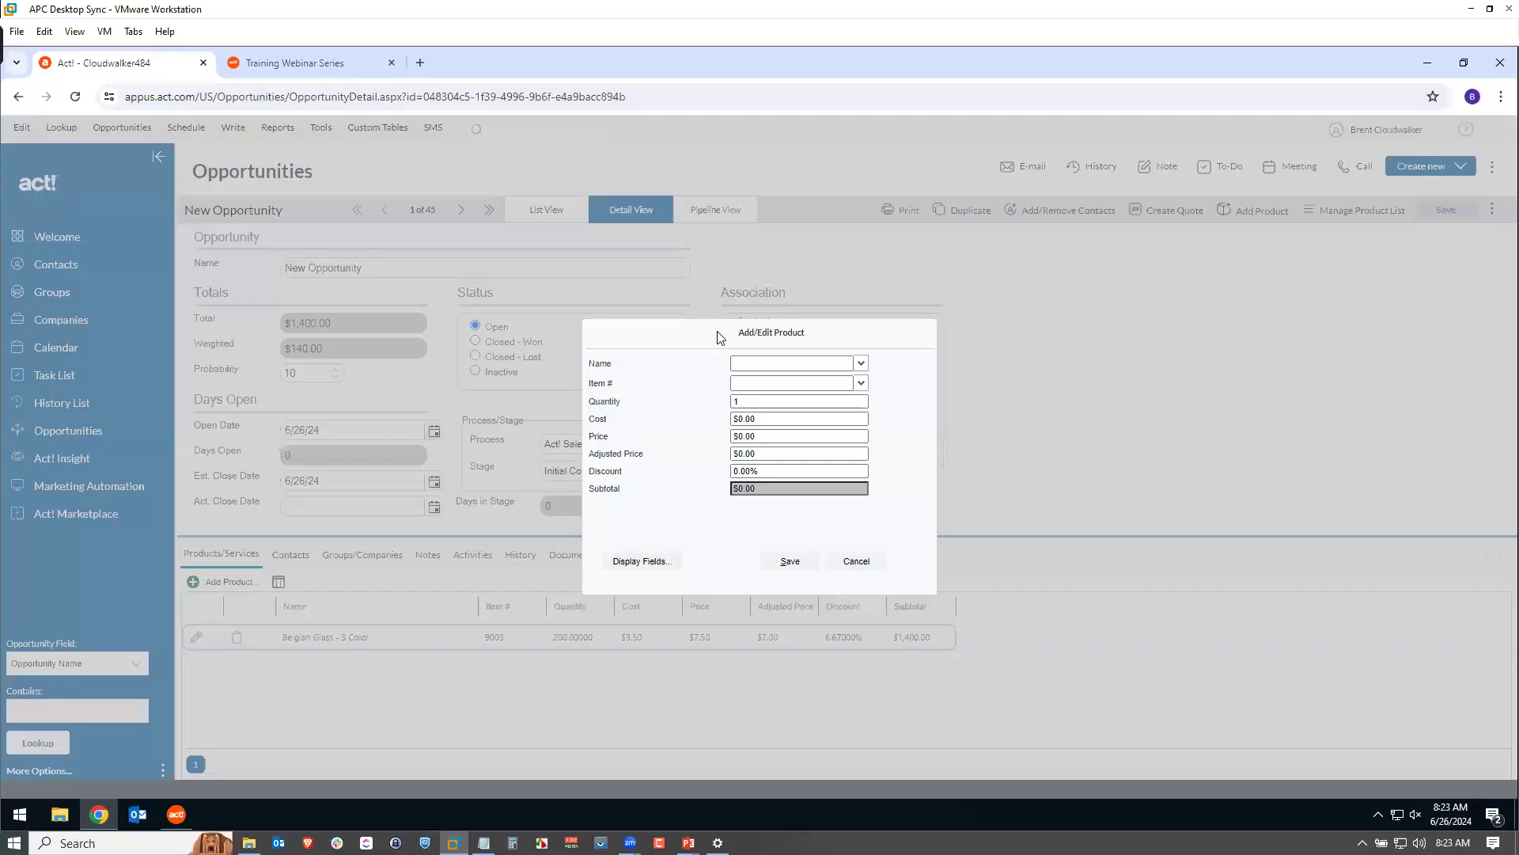
click(860, 364)
scroll(864, 405, down, 1)
scroll(864, 405, down, 6)
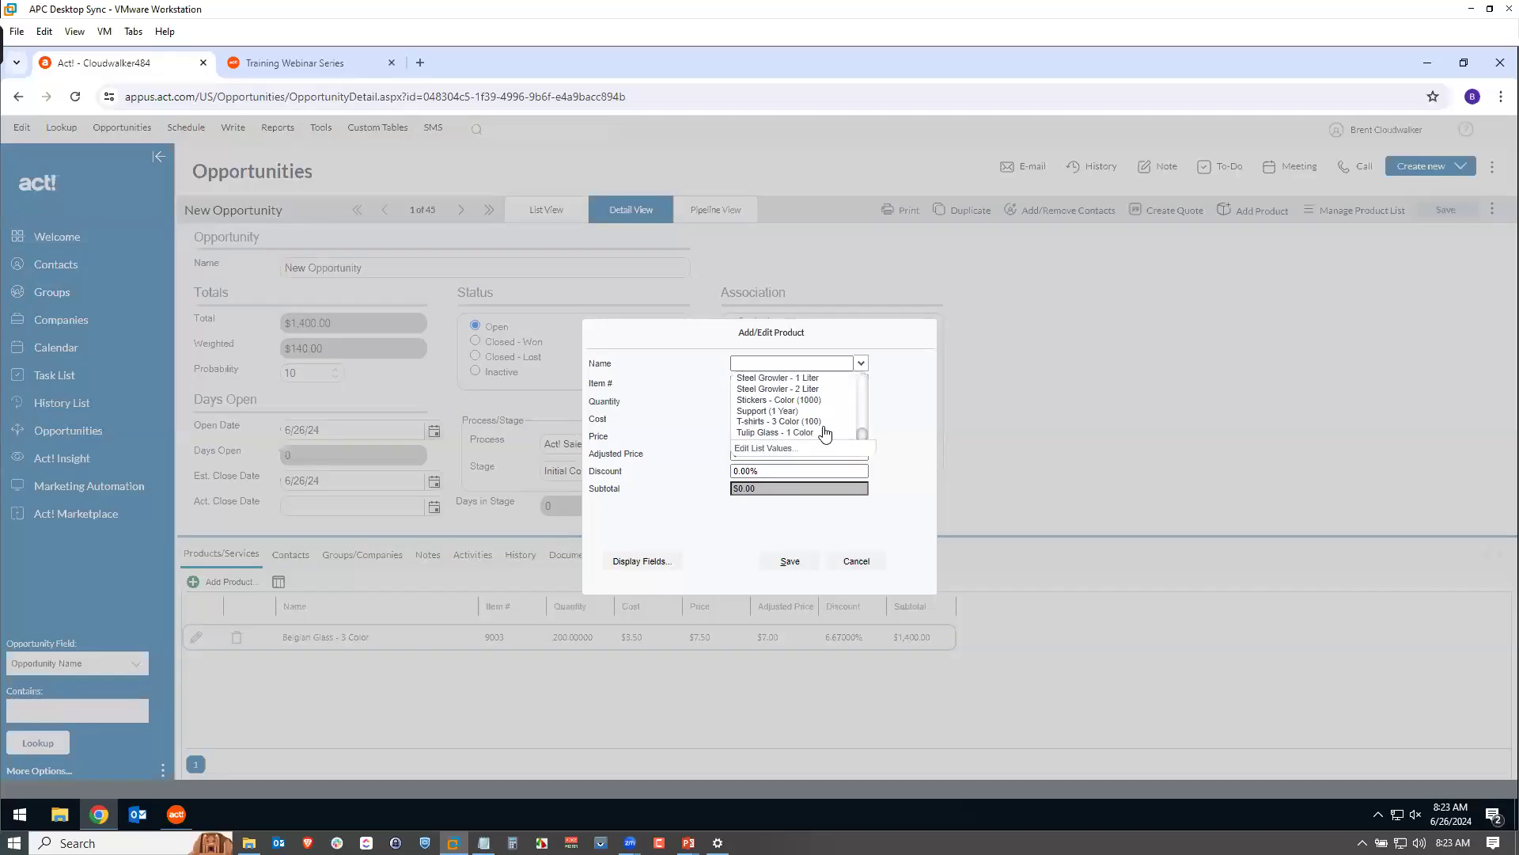
click(797, 421)
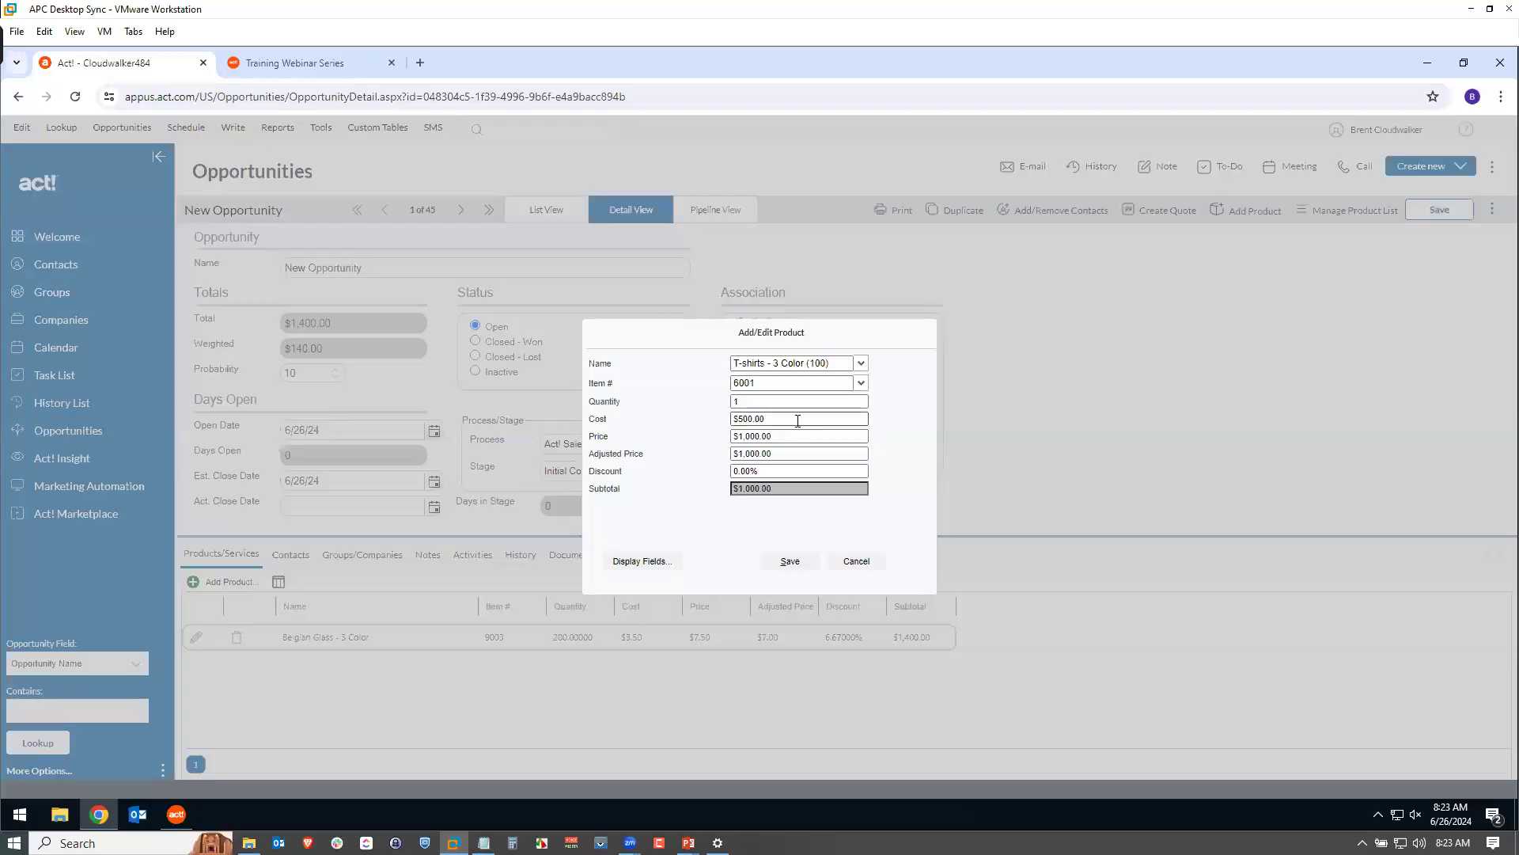
key(ctrl+l)
click(792, 402)
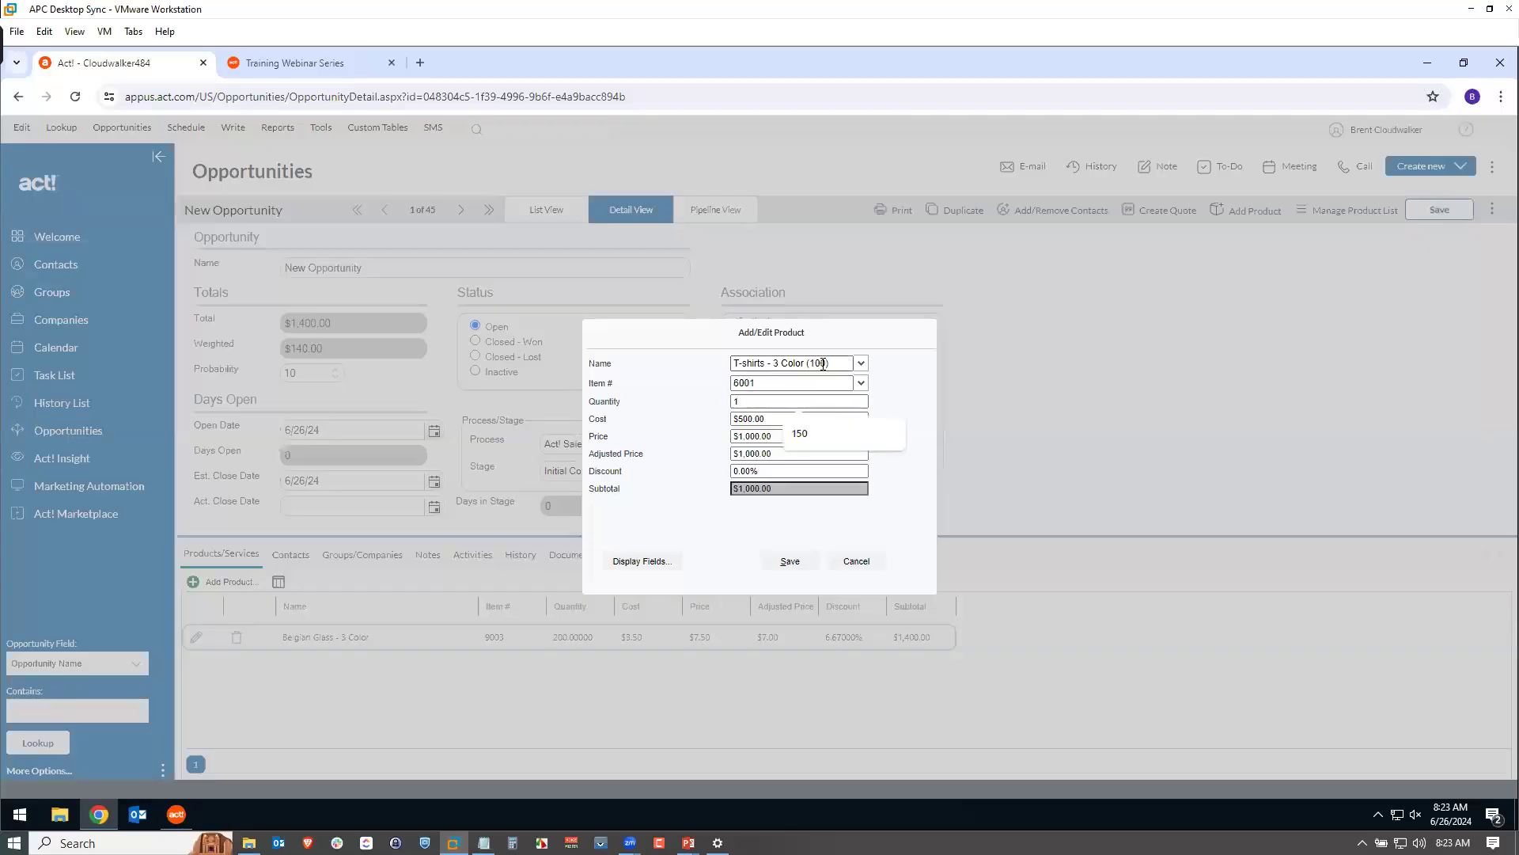
click(761, 417)
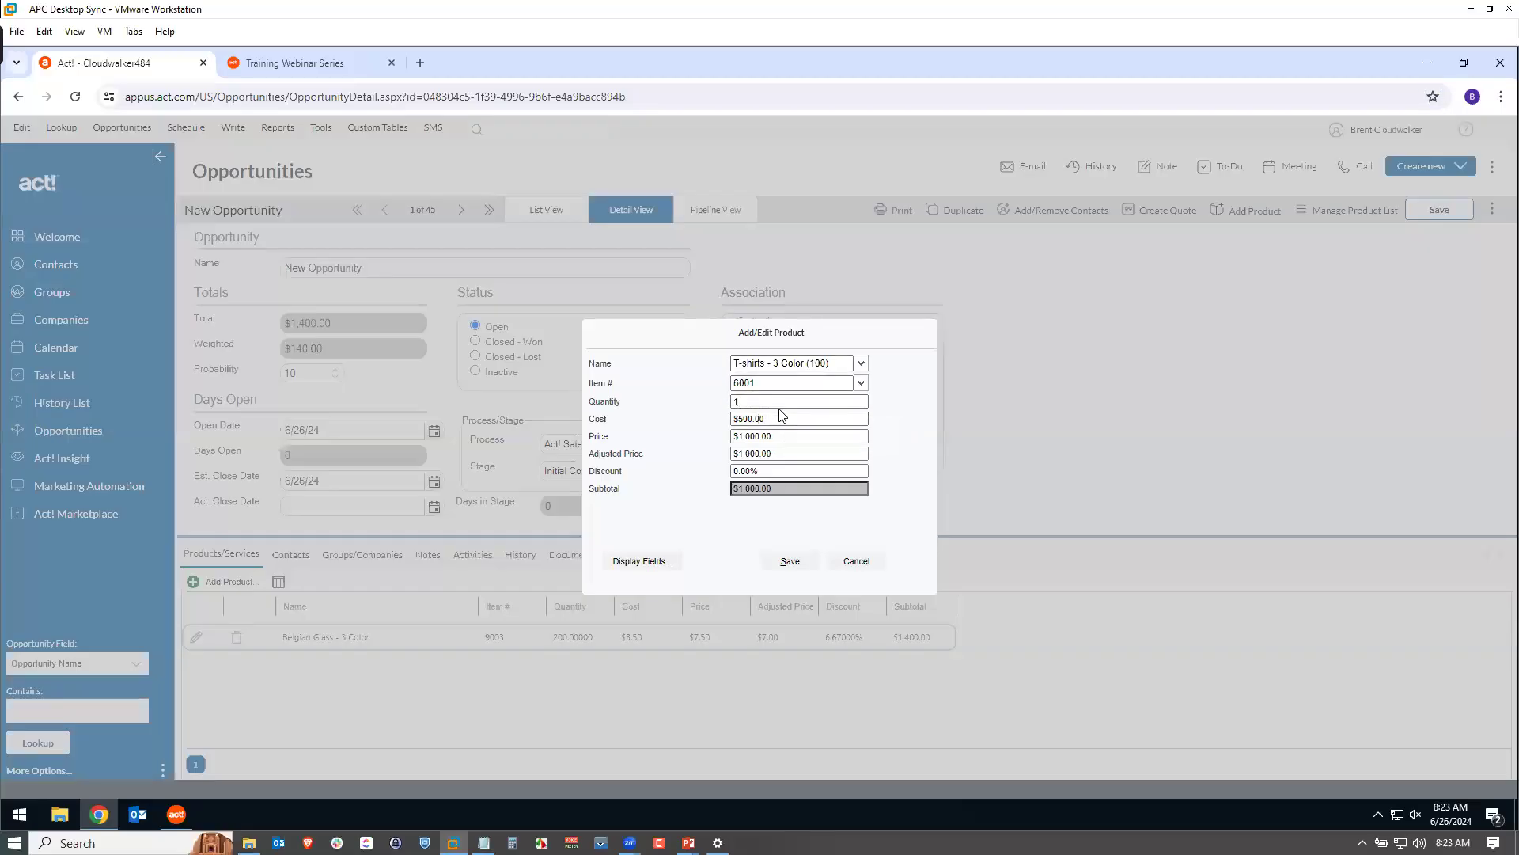
click(789, 561)
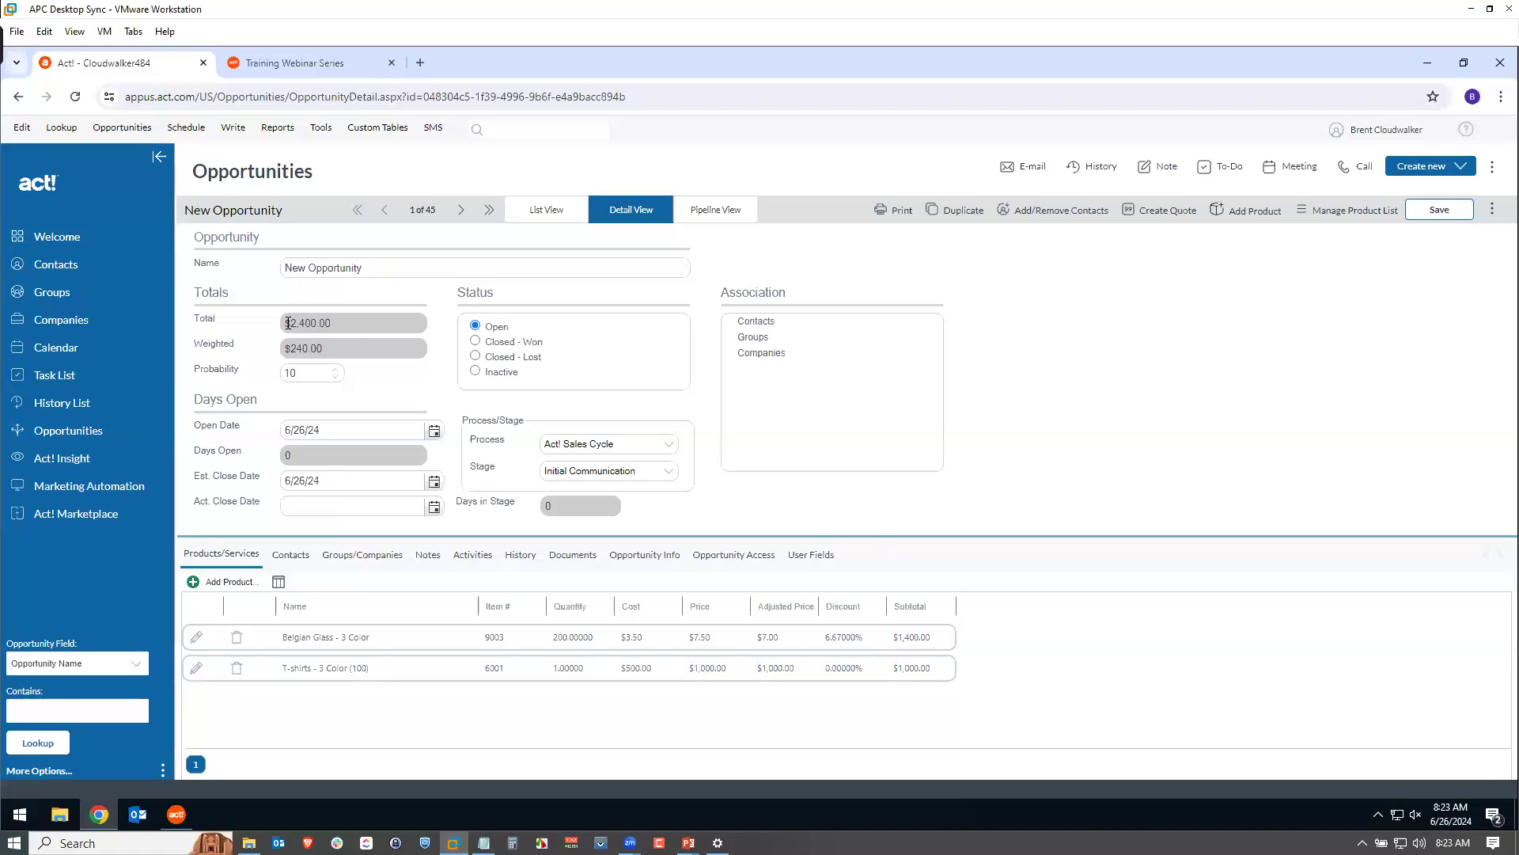
- Examine the opportunity's total and weighted amounts together with the stages available in its process
double_click(348, 320)
click(346, 323)
click(647, 471)
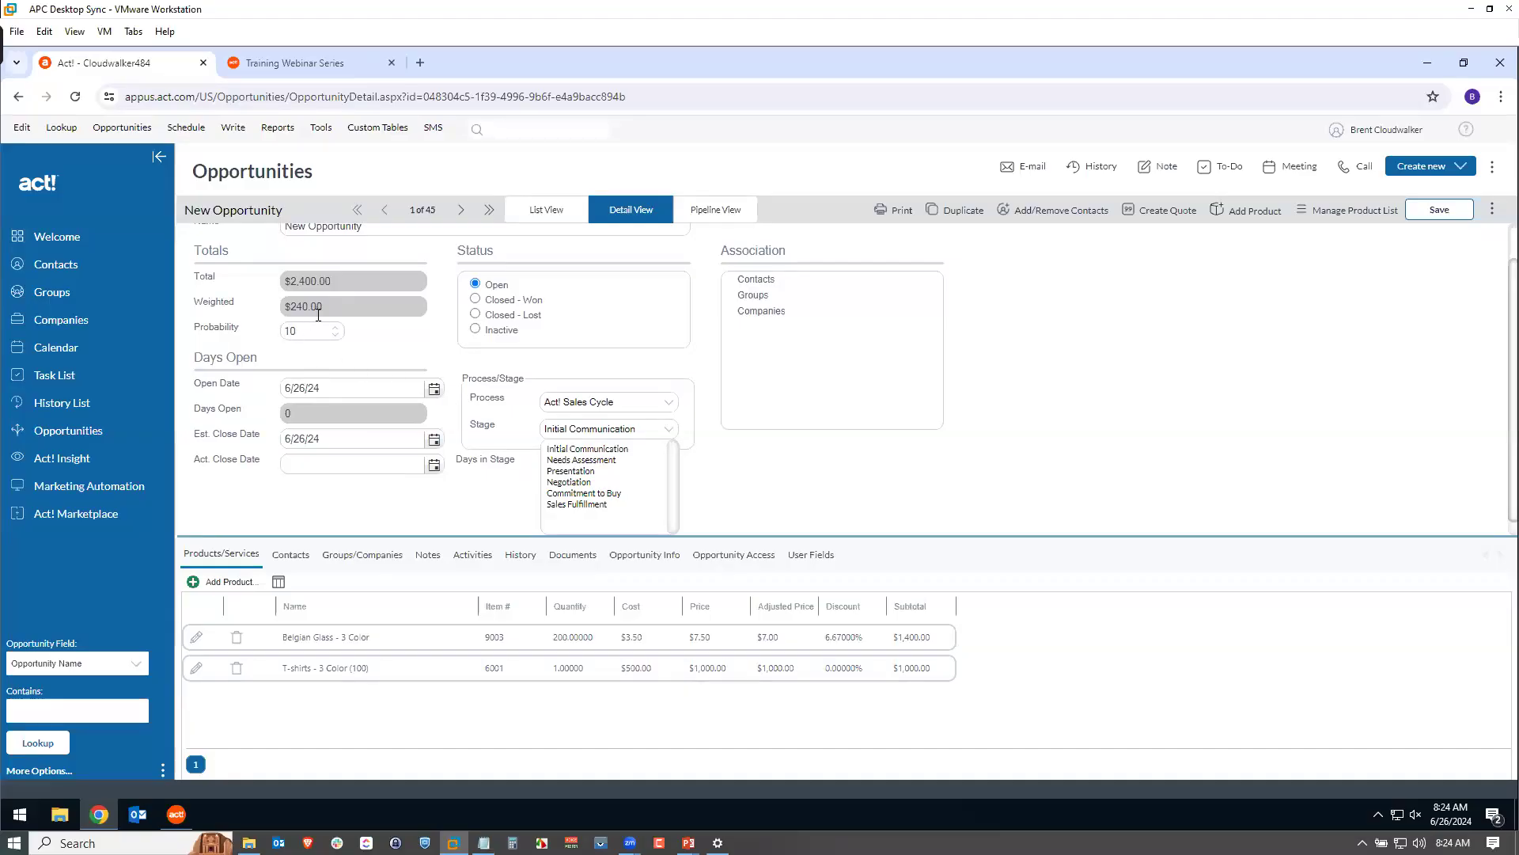
drag(330, 308, 283, 309)
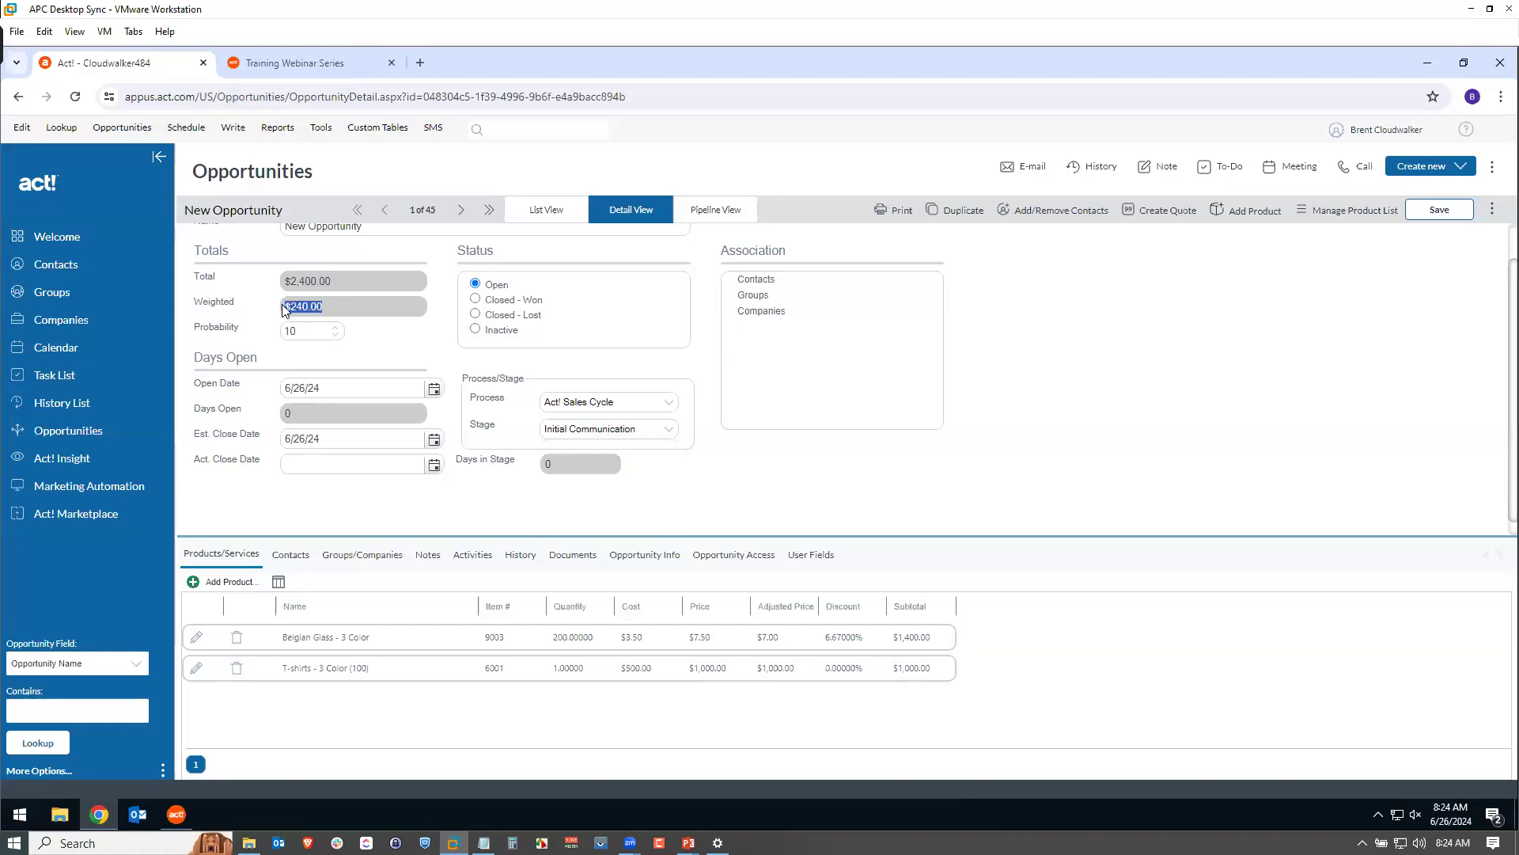
click(332, 307)
click(669, 433)
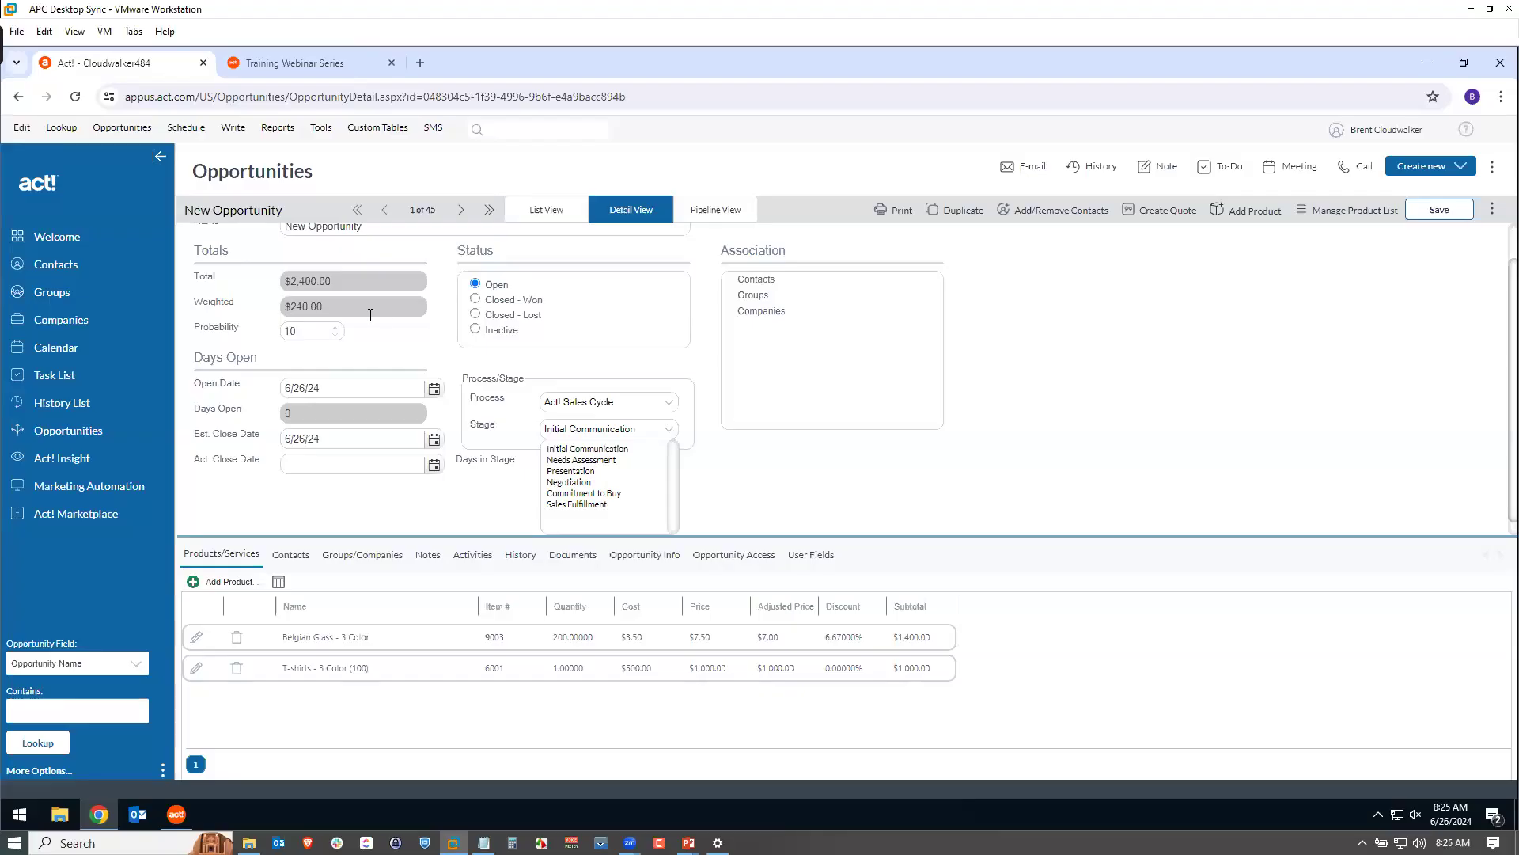
click(449, 331)
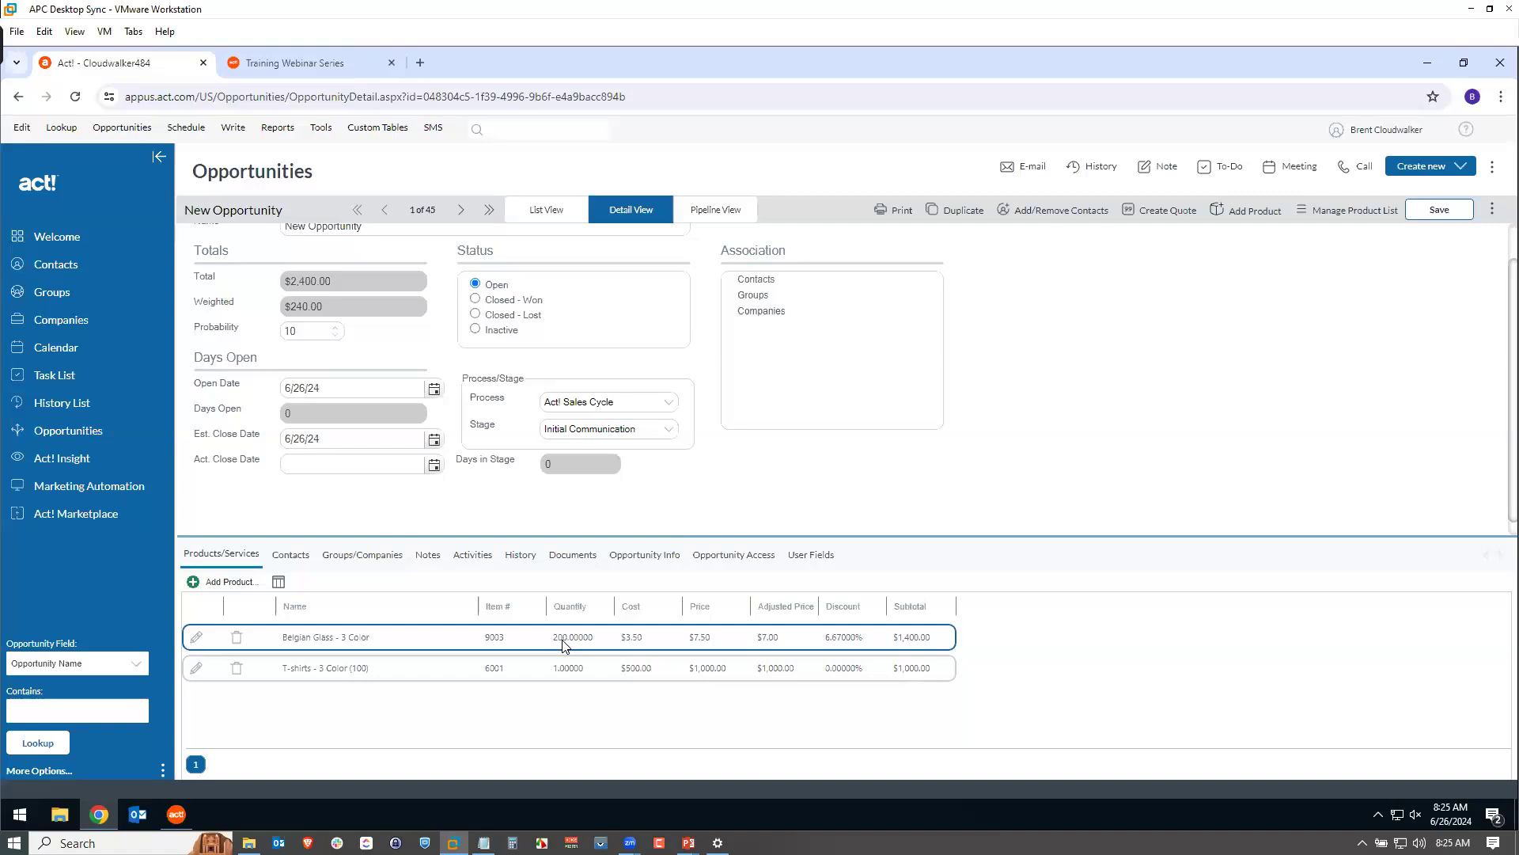
- Change the quantity of the Belgian Glass - 3 Color product to 350 and save the entry
click(195, 642)
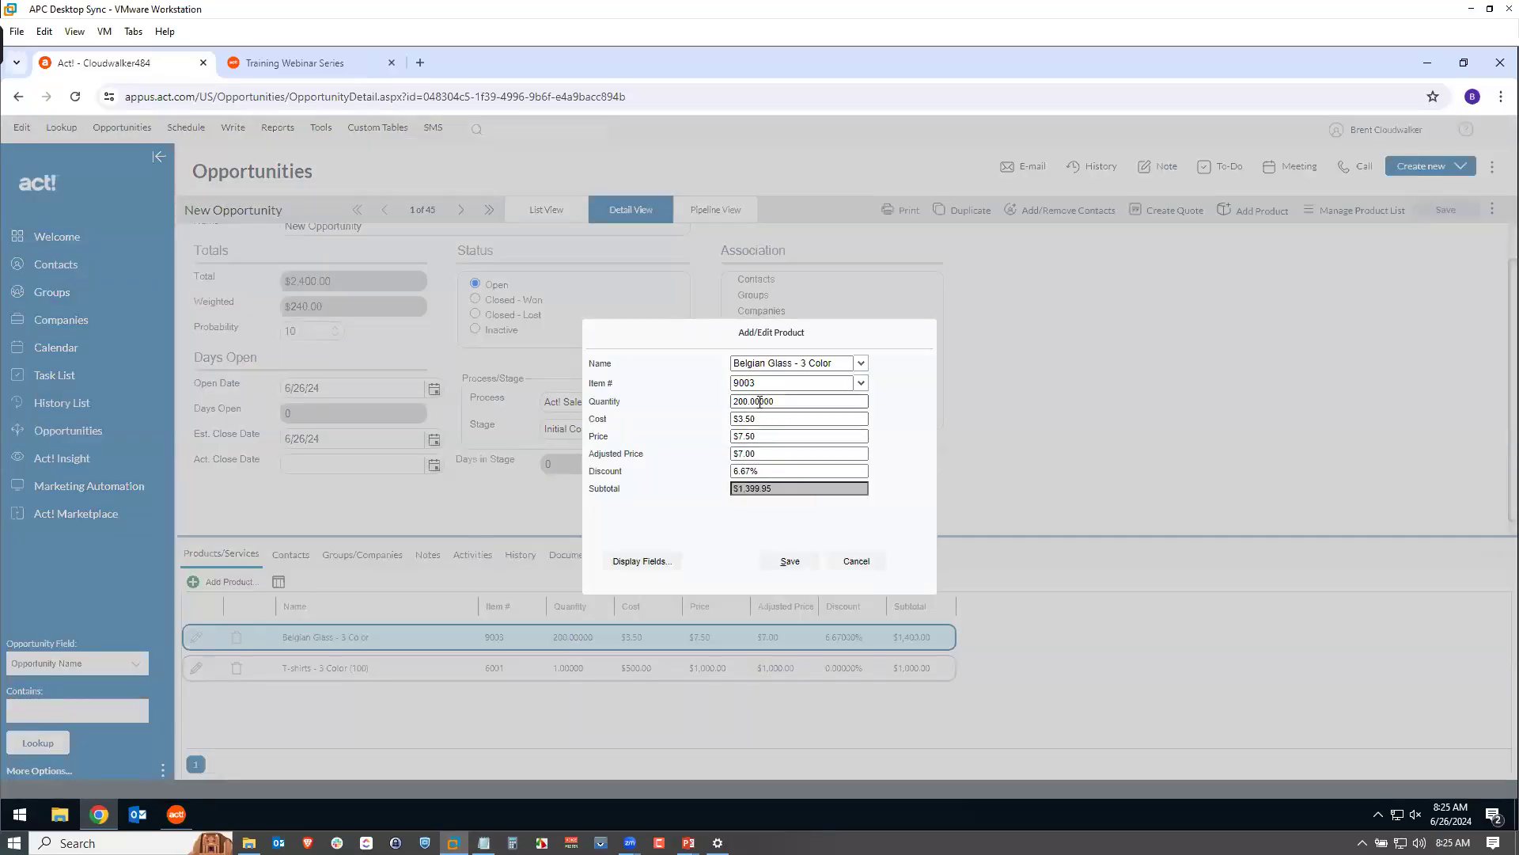
drag(777, 401, 710, 411)
text(350)
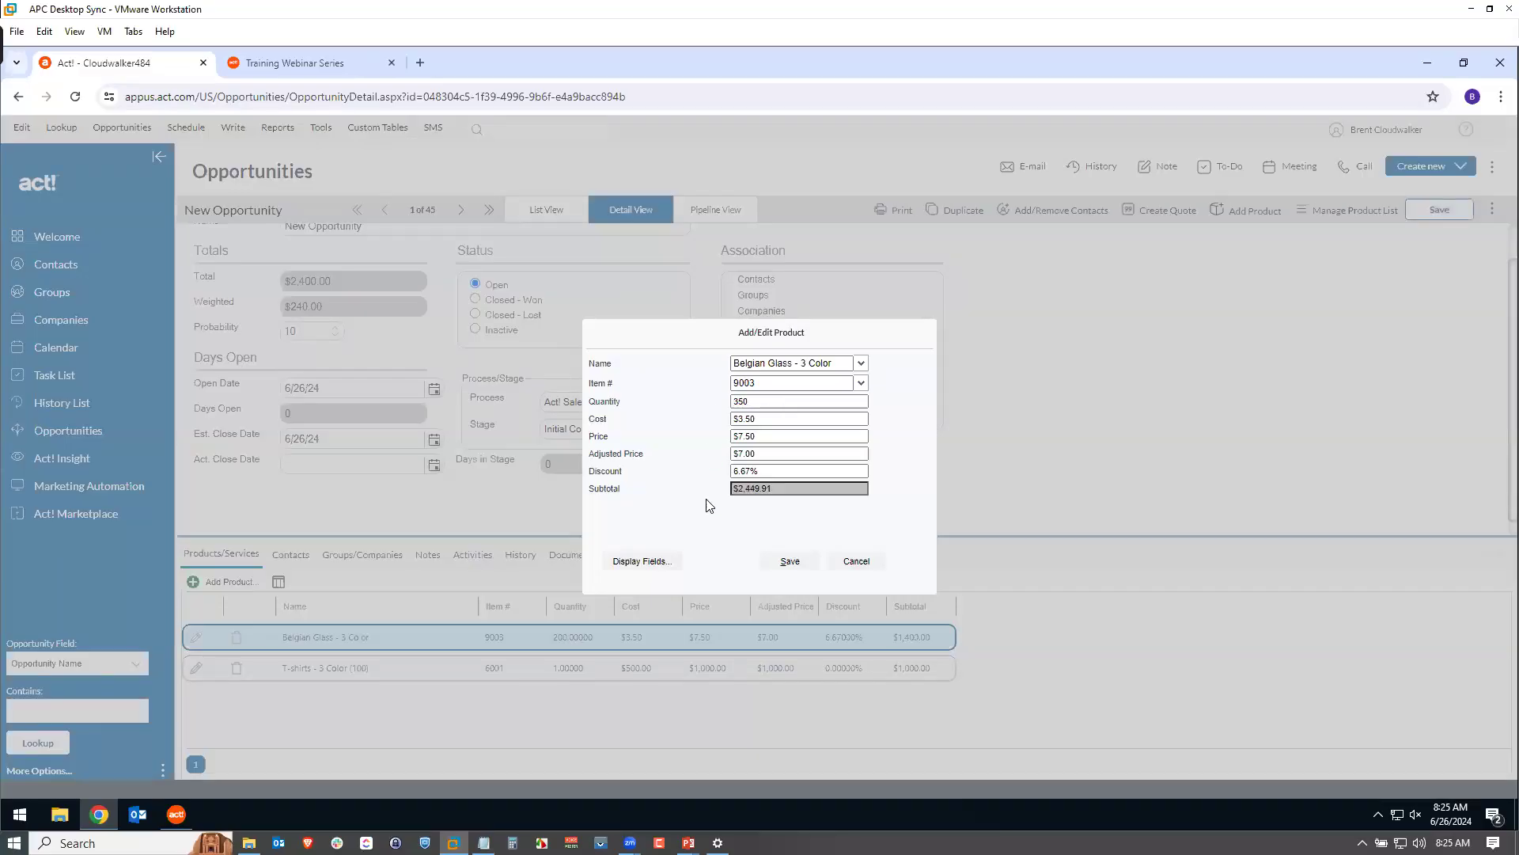
click(790, 562)
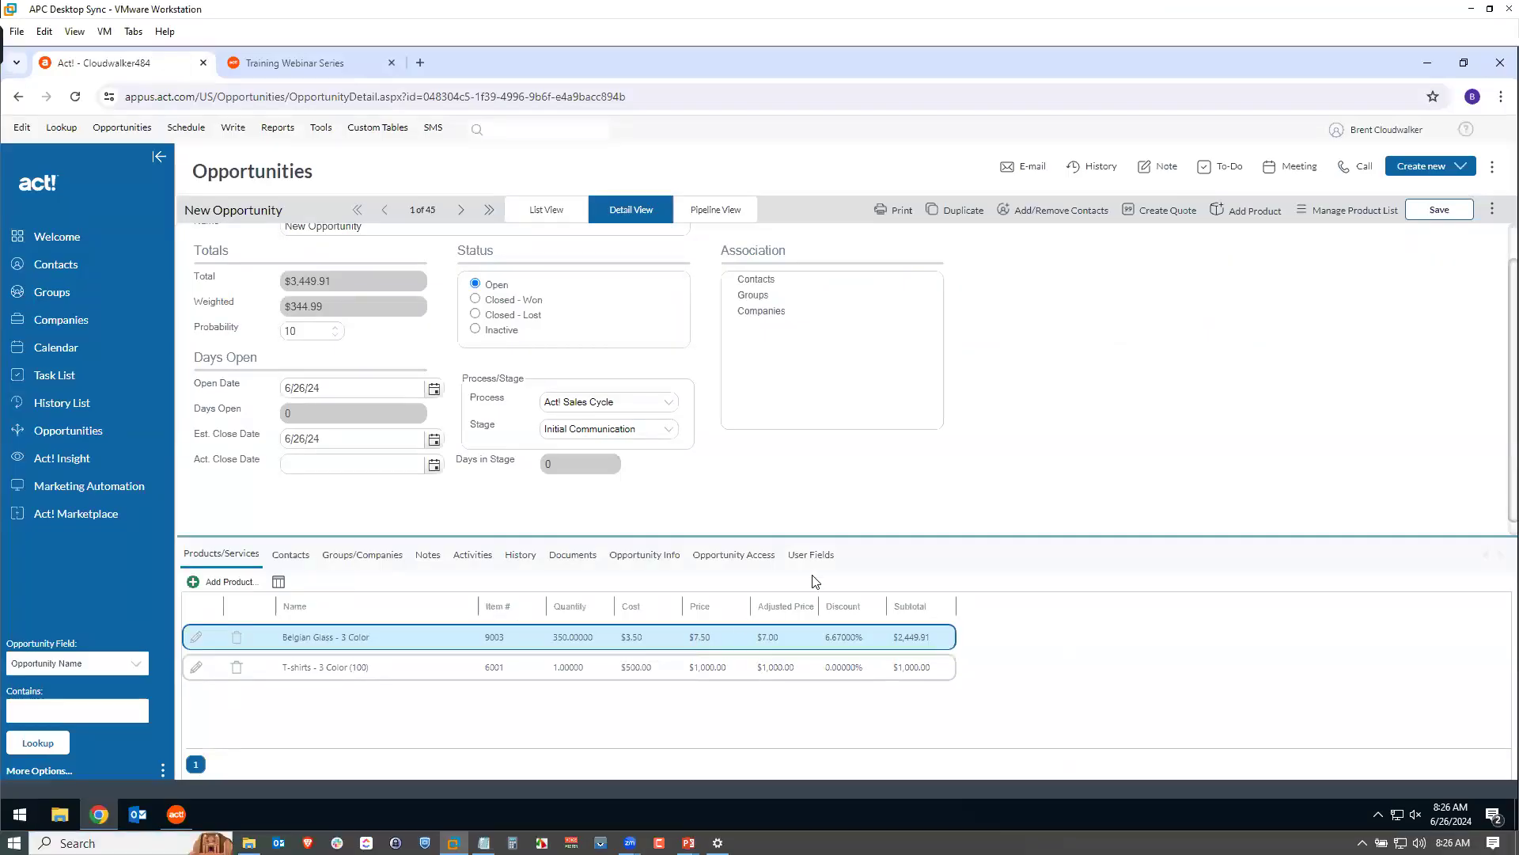
- Name the opportunity Summer Festival 2024 and save it
scroll(877, 489, up, 1)
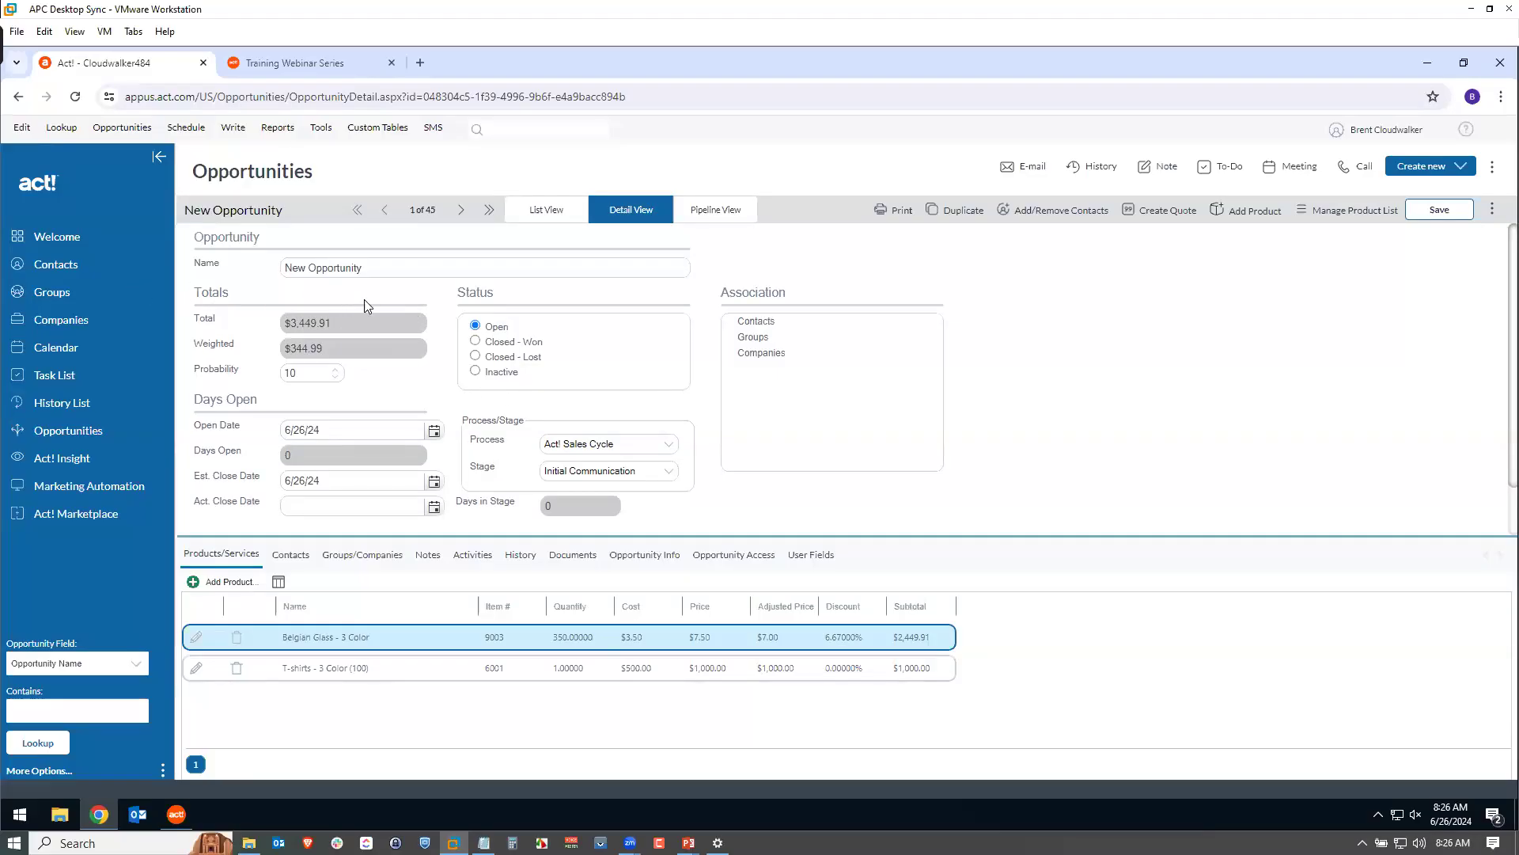
triple_click(416, 265)
text(S)
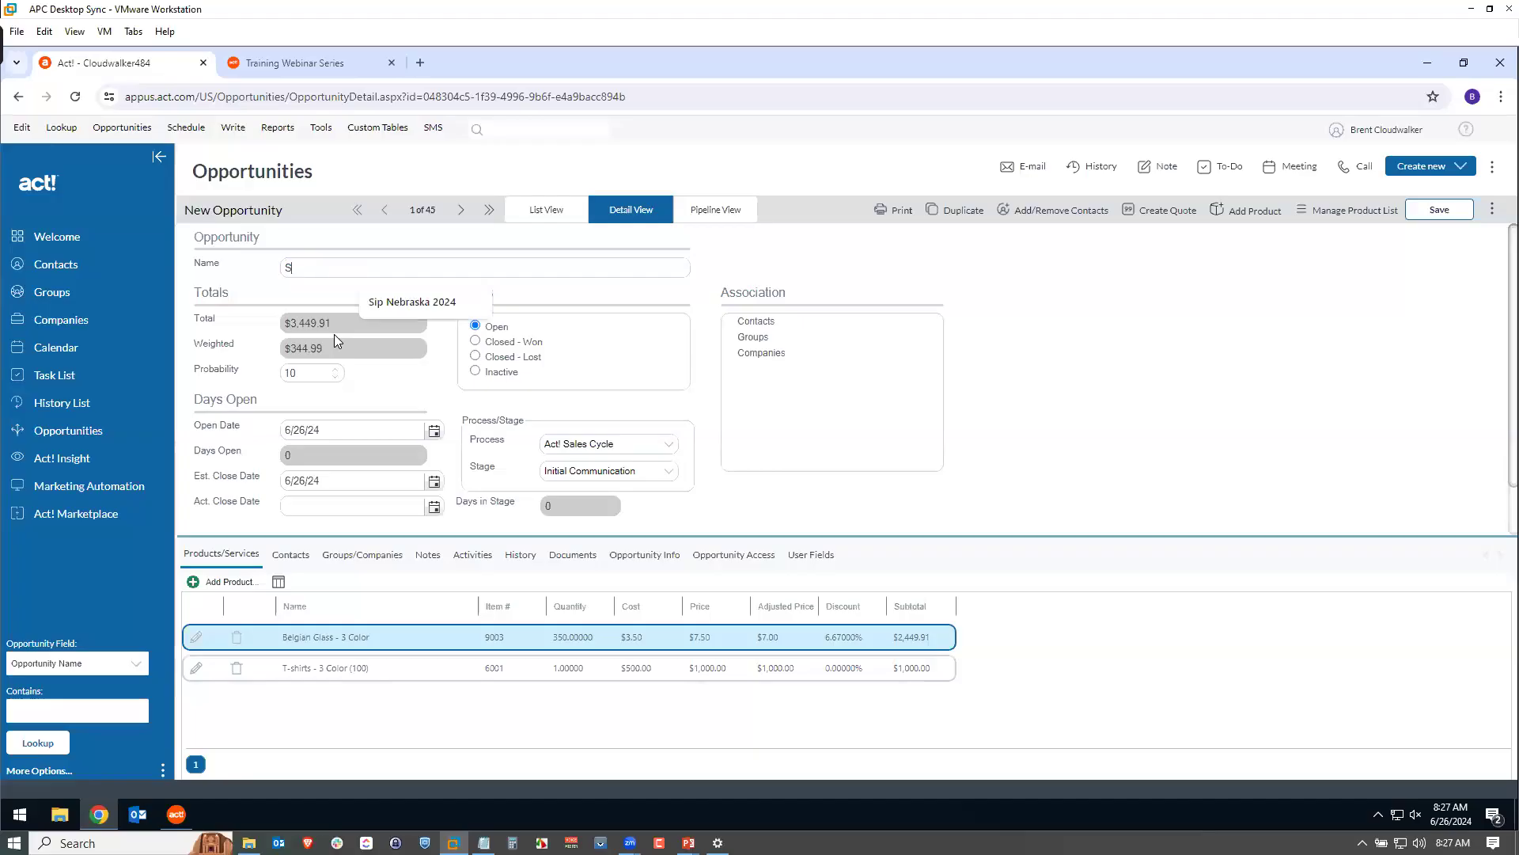
text(ummer Festival 202)
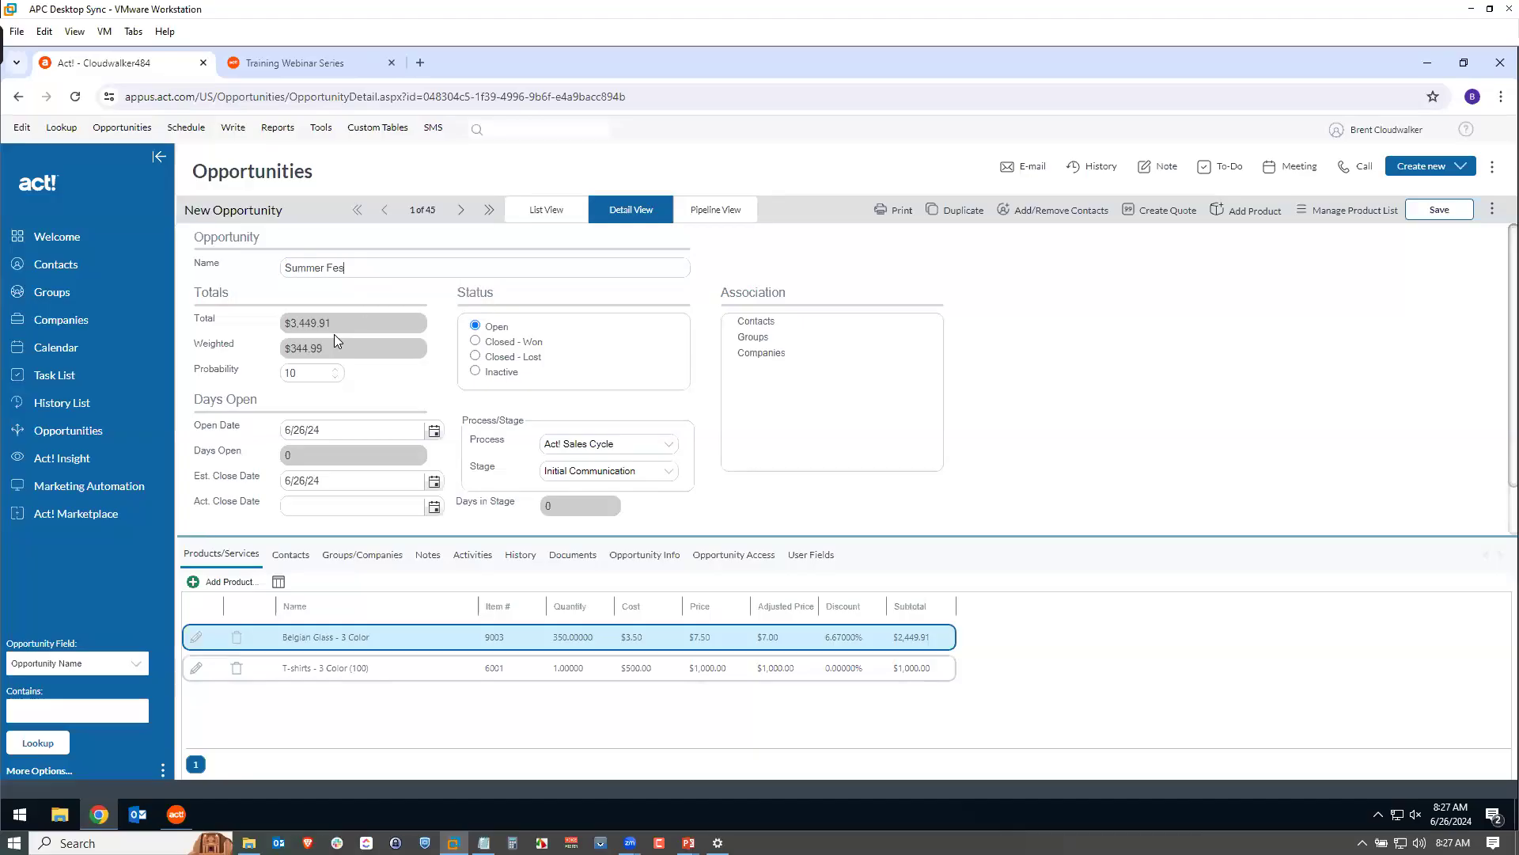
text(4)
click(1439, 210)
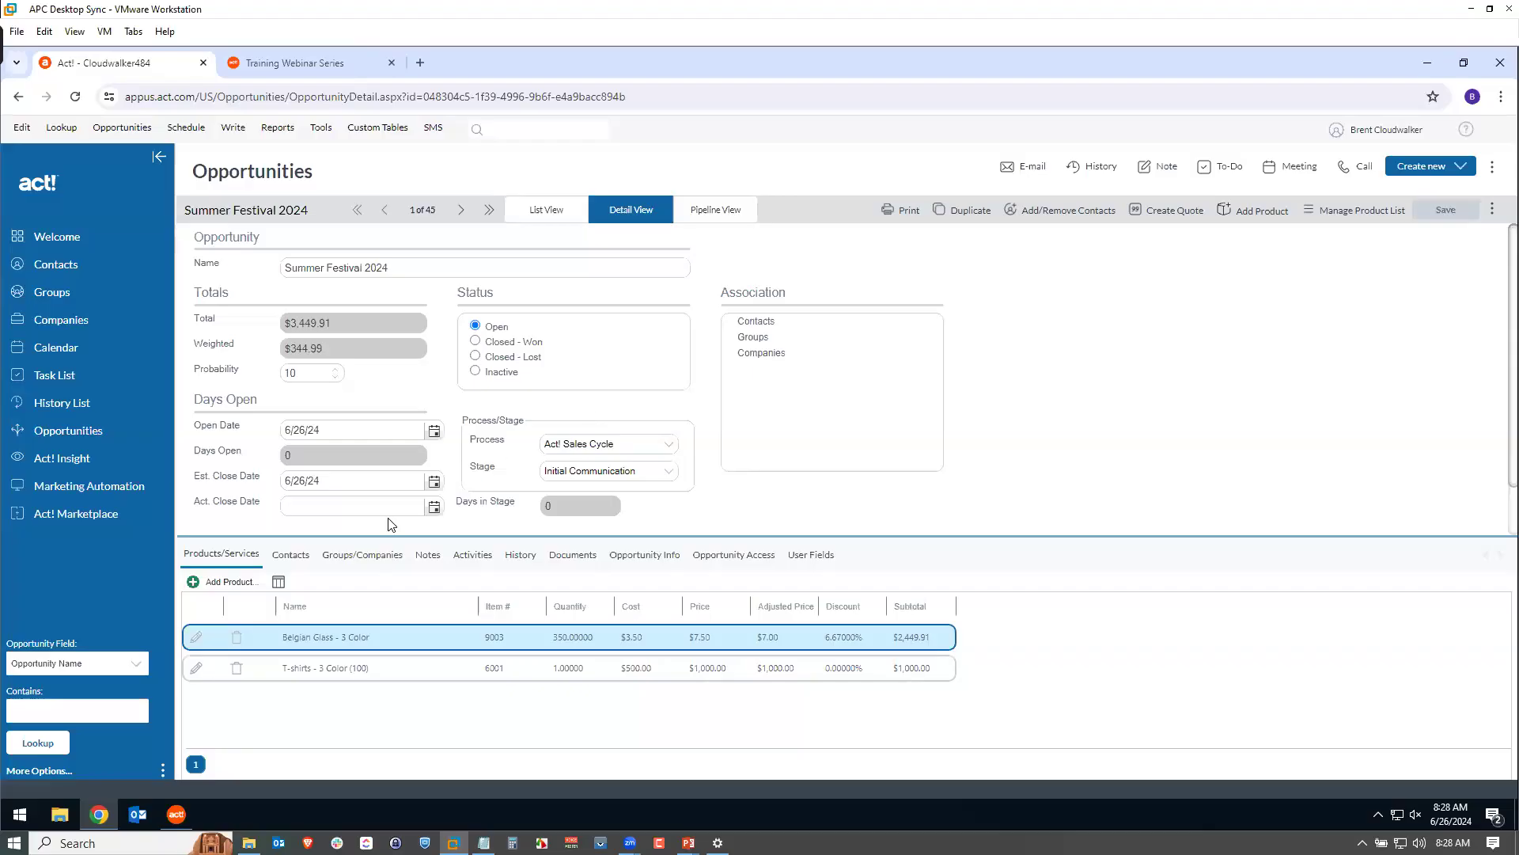
- Search the contacts by last name and associate the King Harbor Brewing Co contact with the opportunity
click(289, 559)
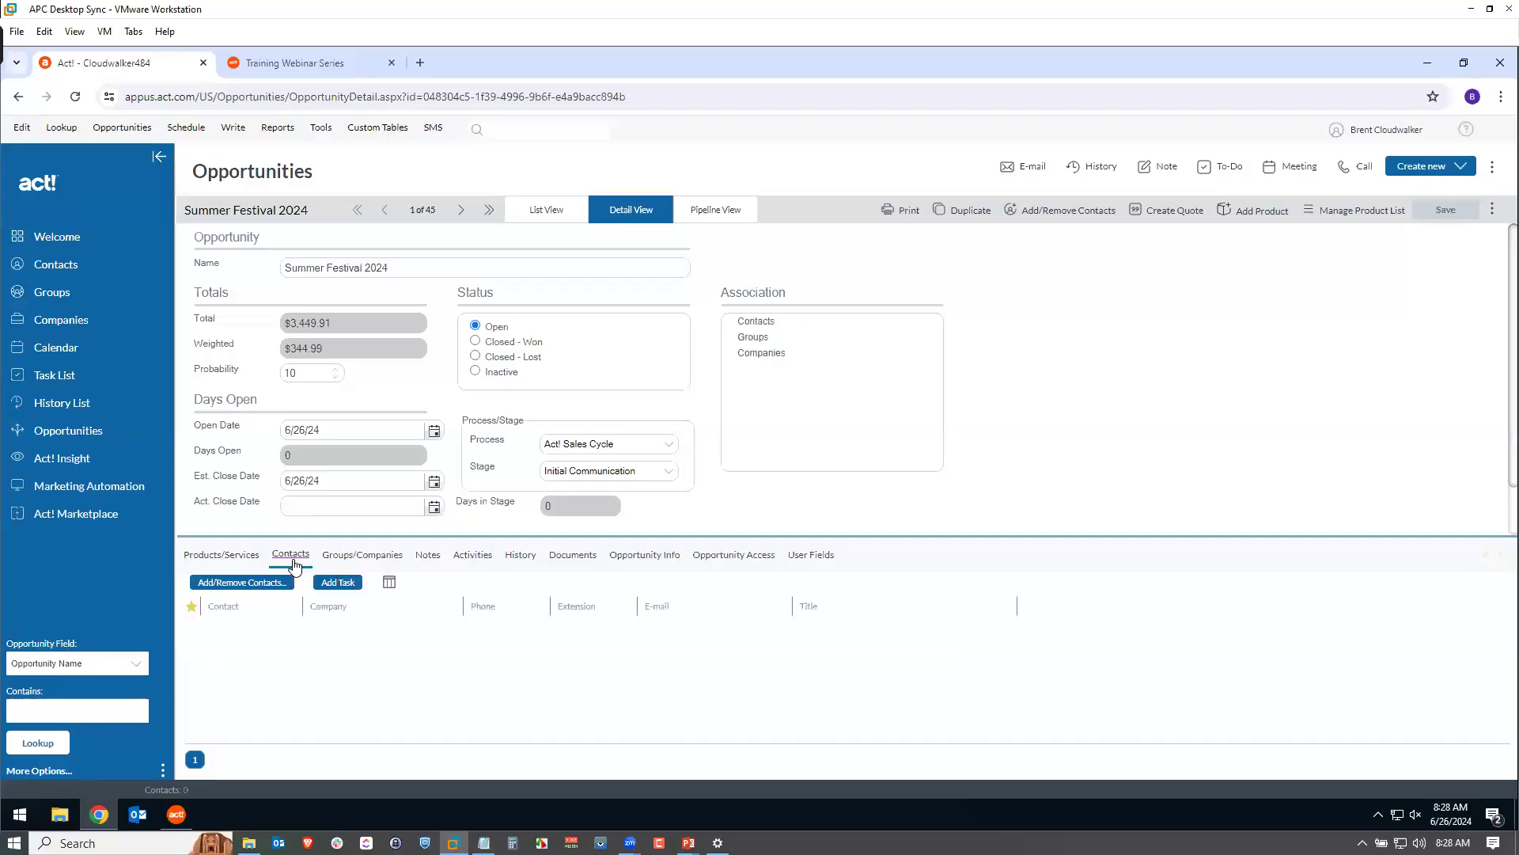
click(231, 586)
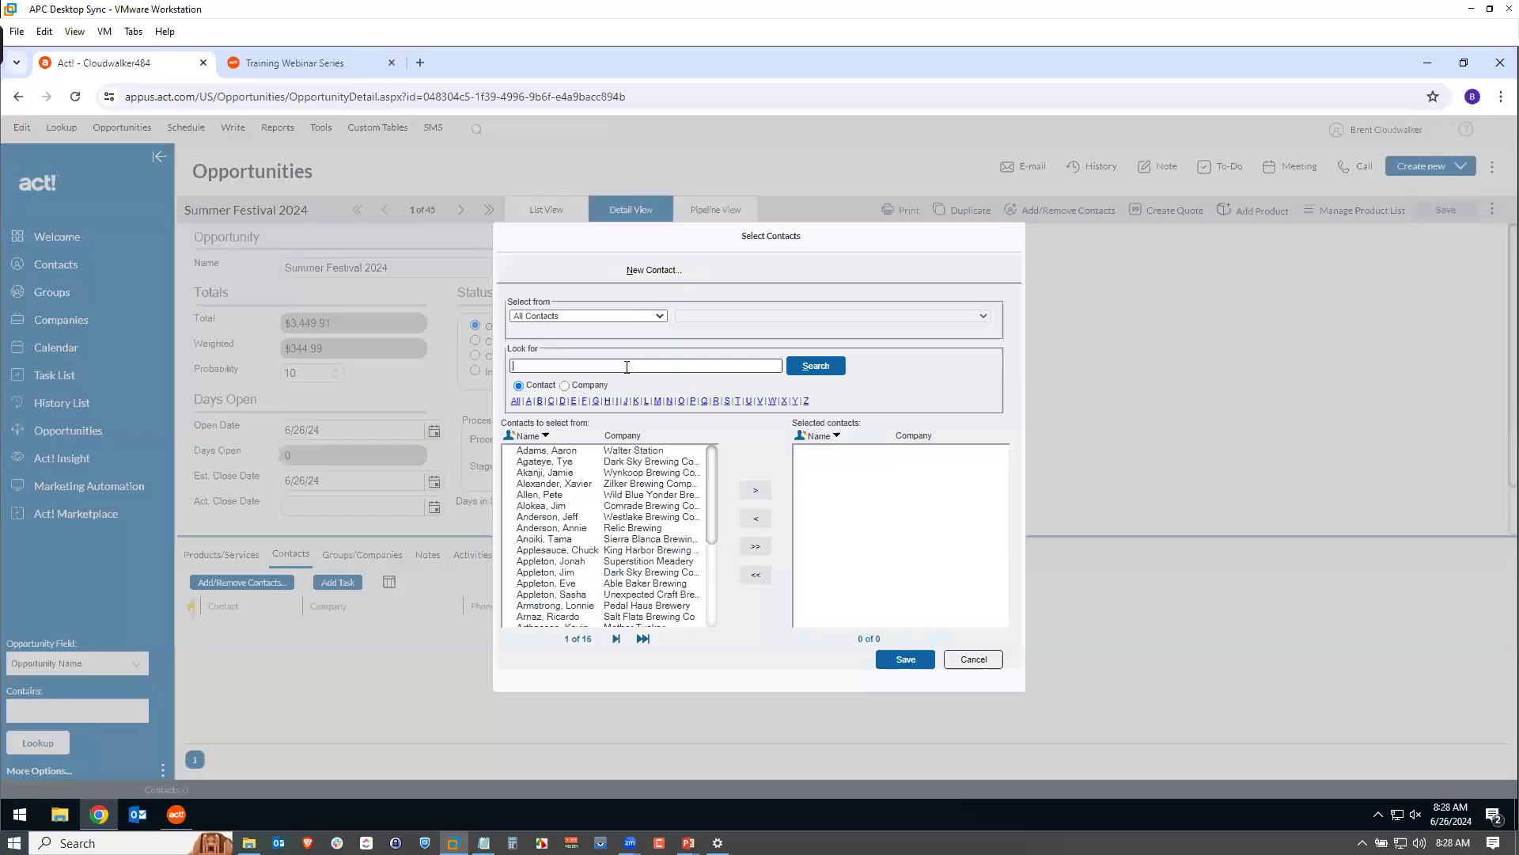
text(pple)
click(811, 371)
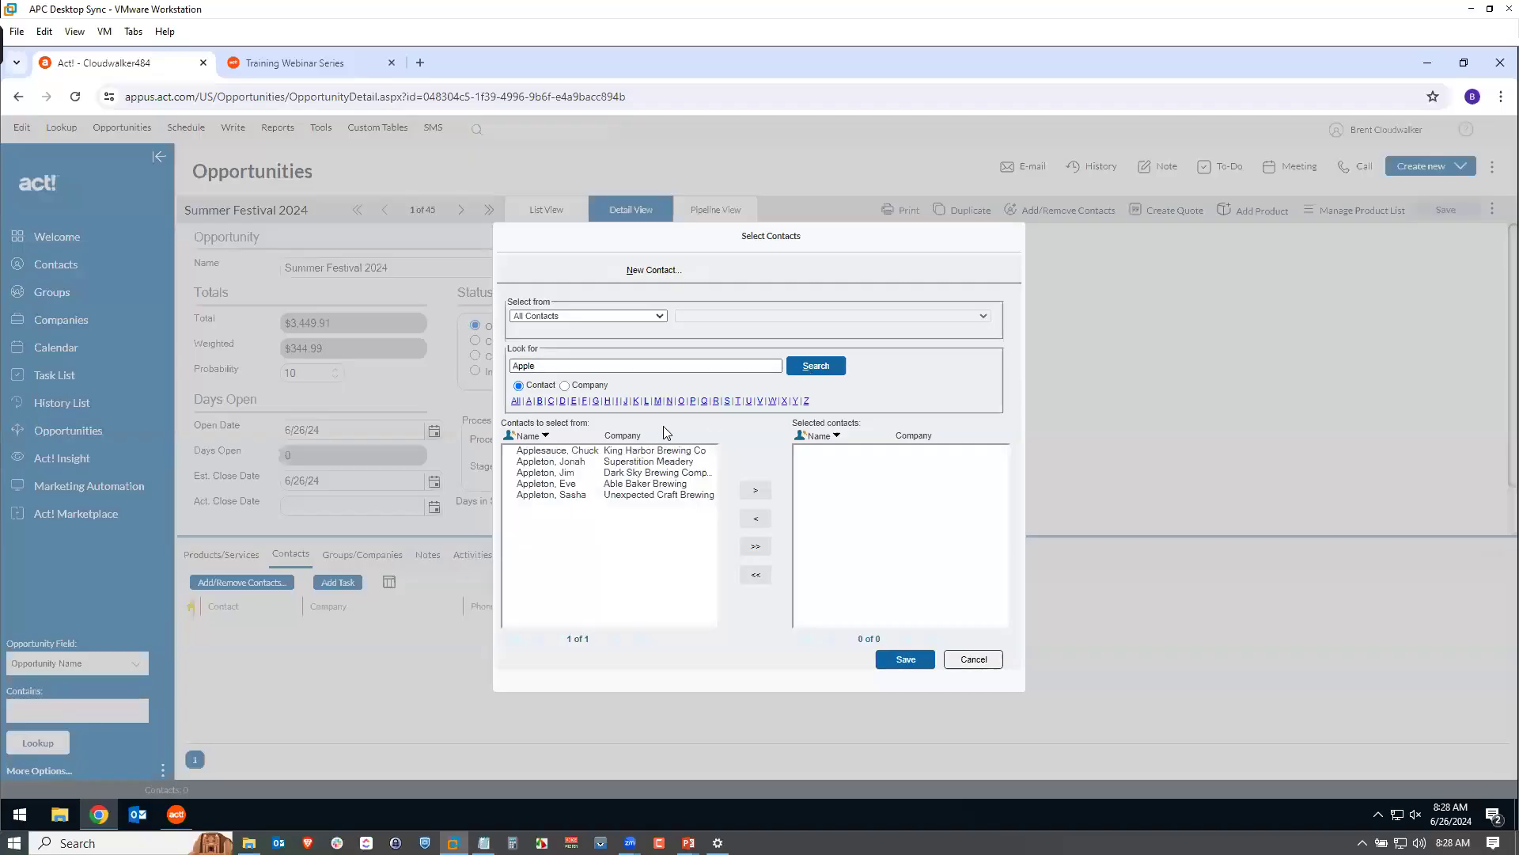
click(587, 451)
click(756, 491)
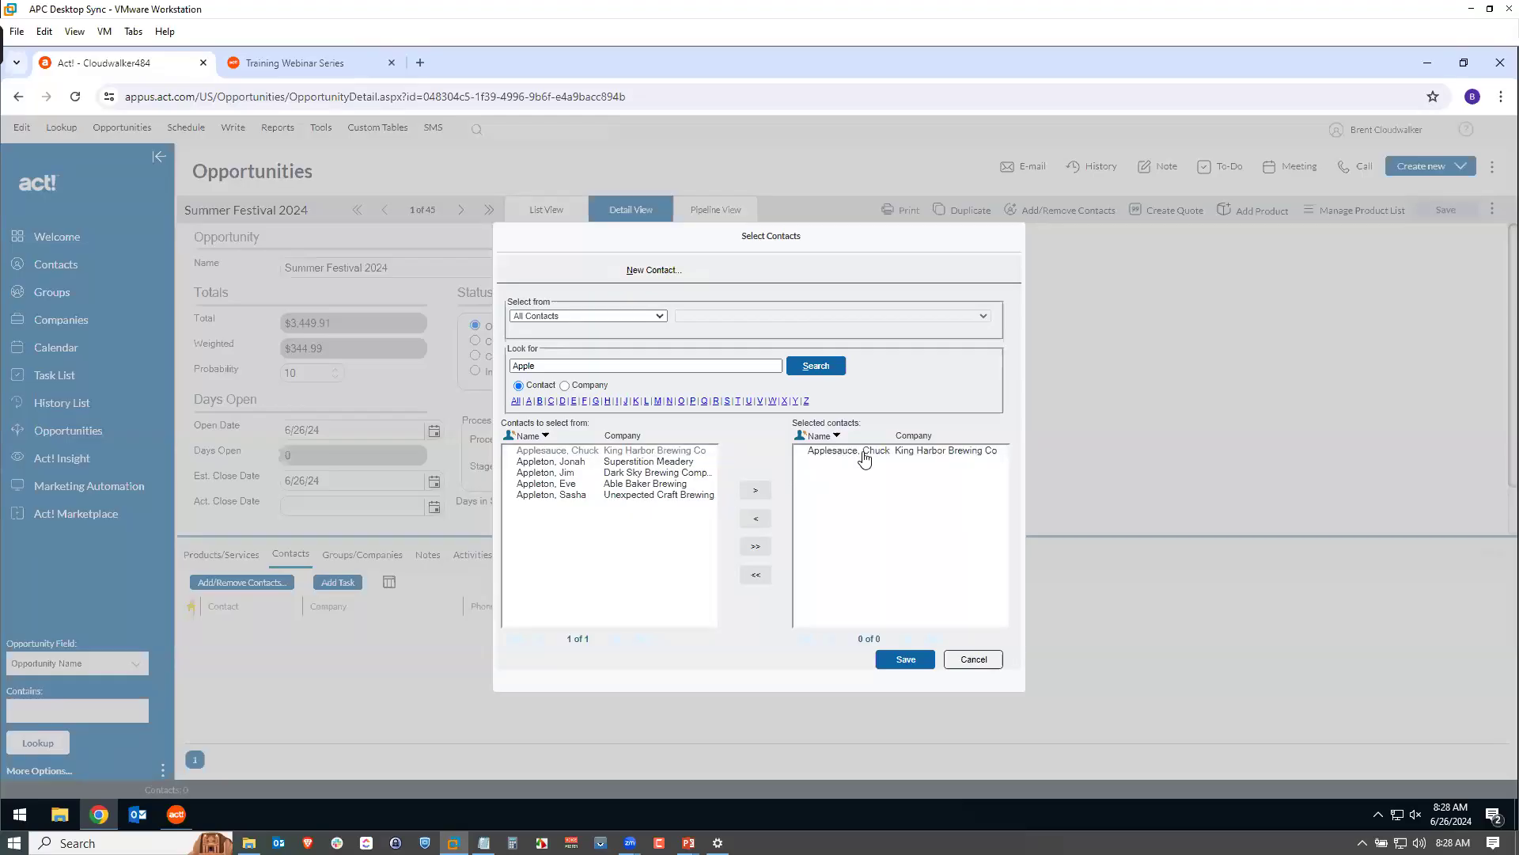
click(906, 660)
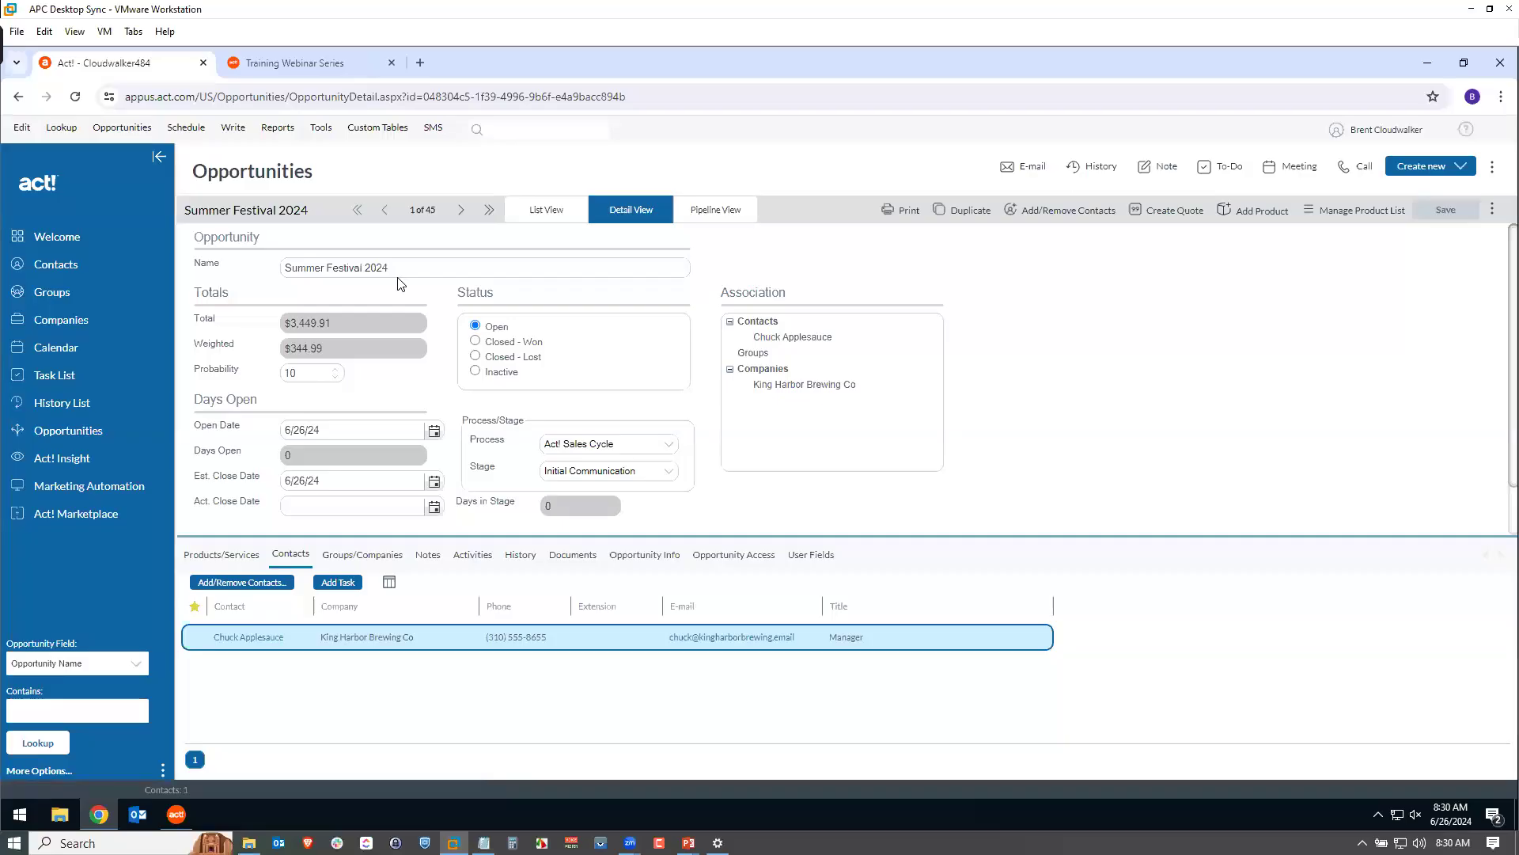
- Advance the opportunity to the Needs Assessment stage and show its products and services
click(669, 476)
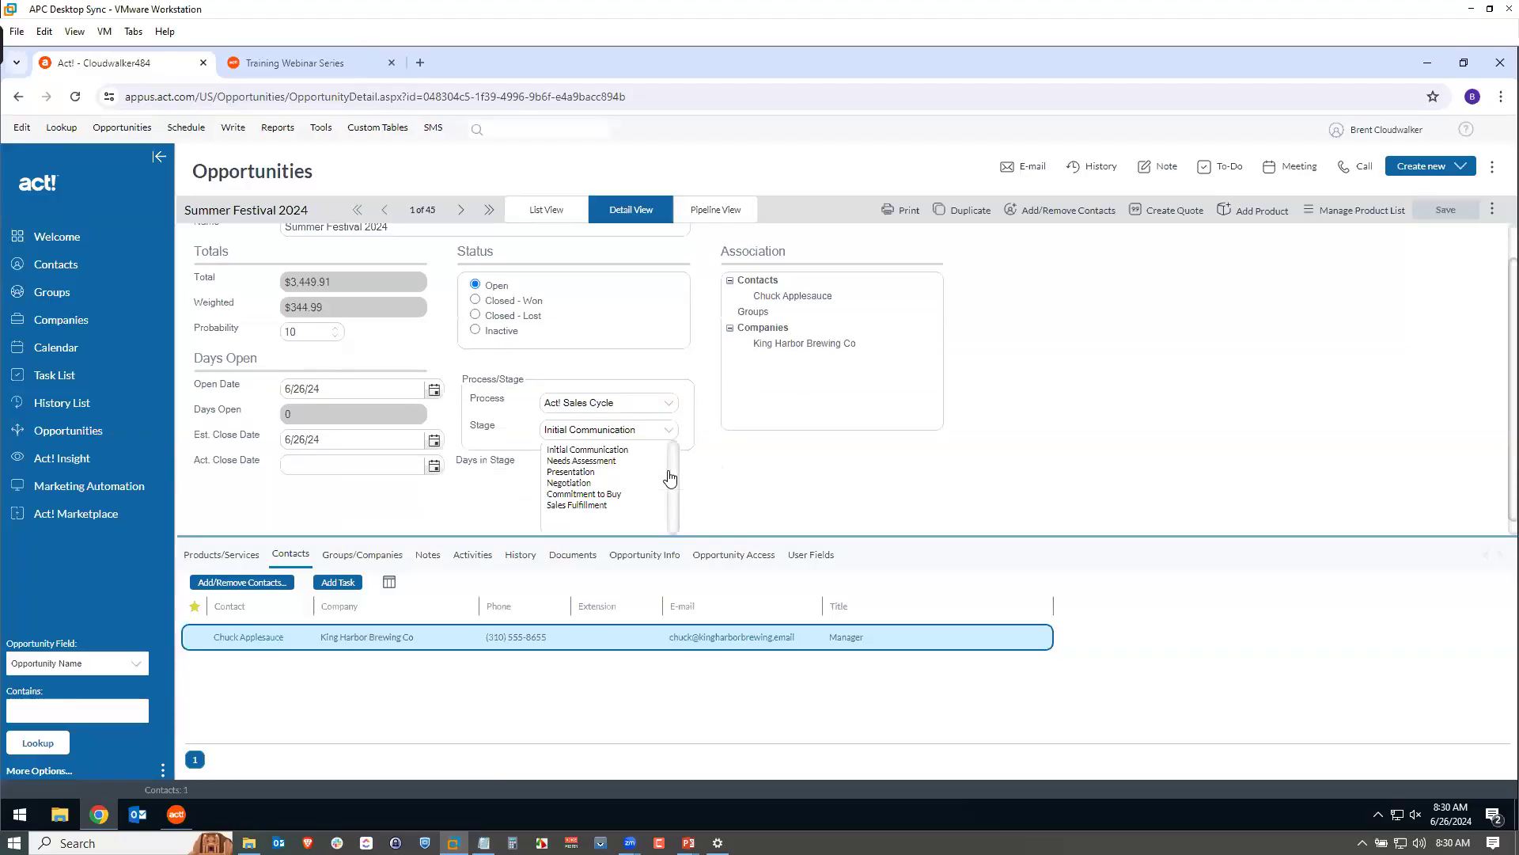
click(584, 461)
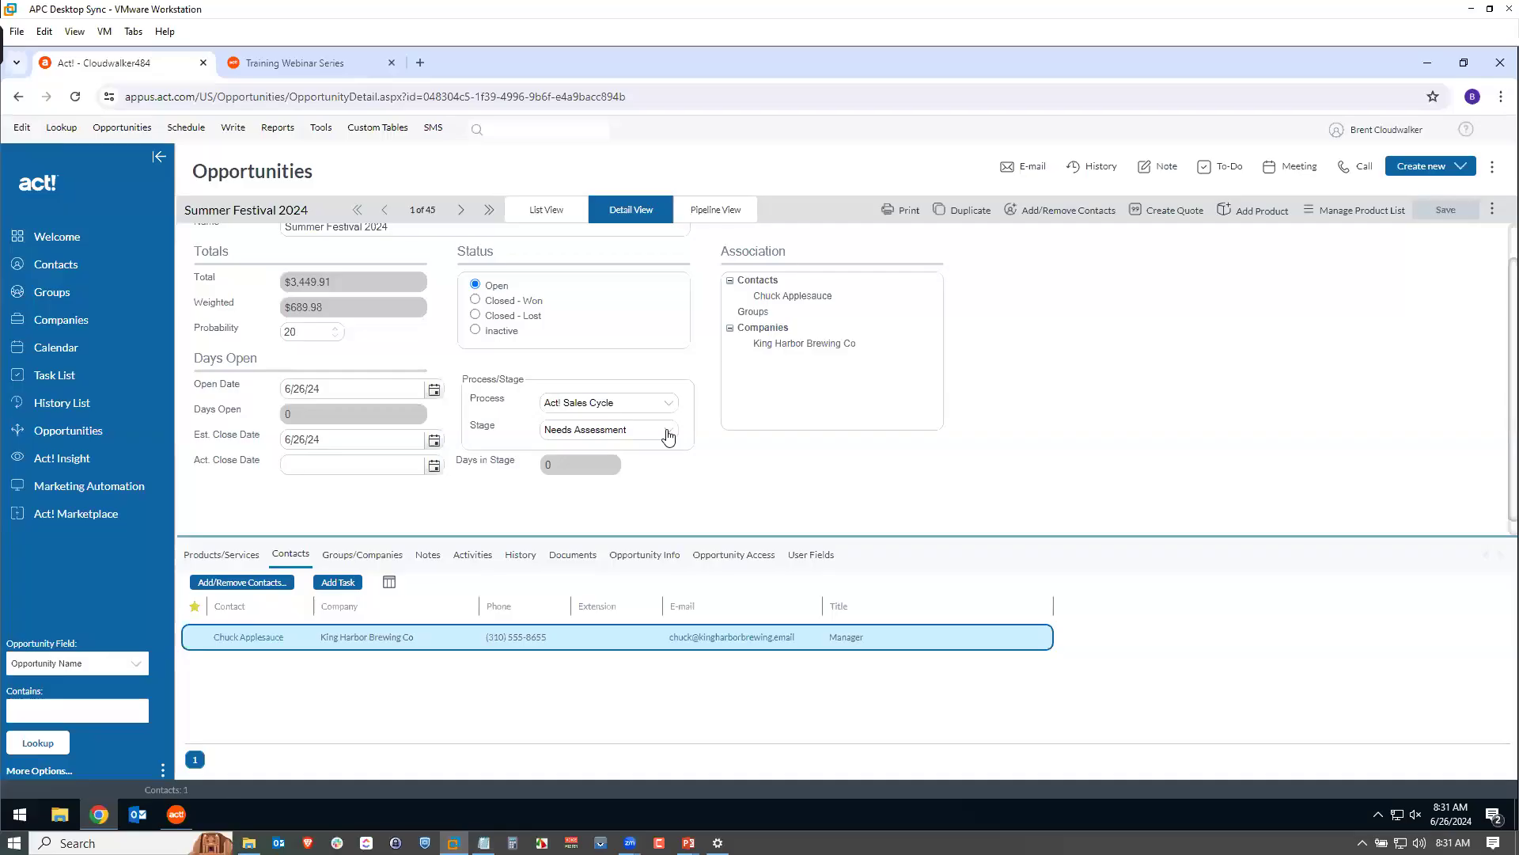
click(212, 555)
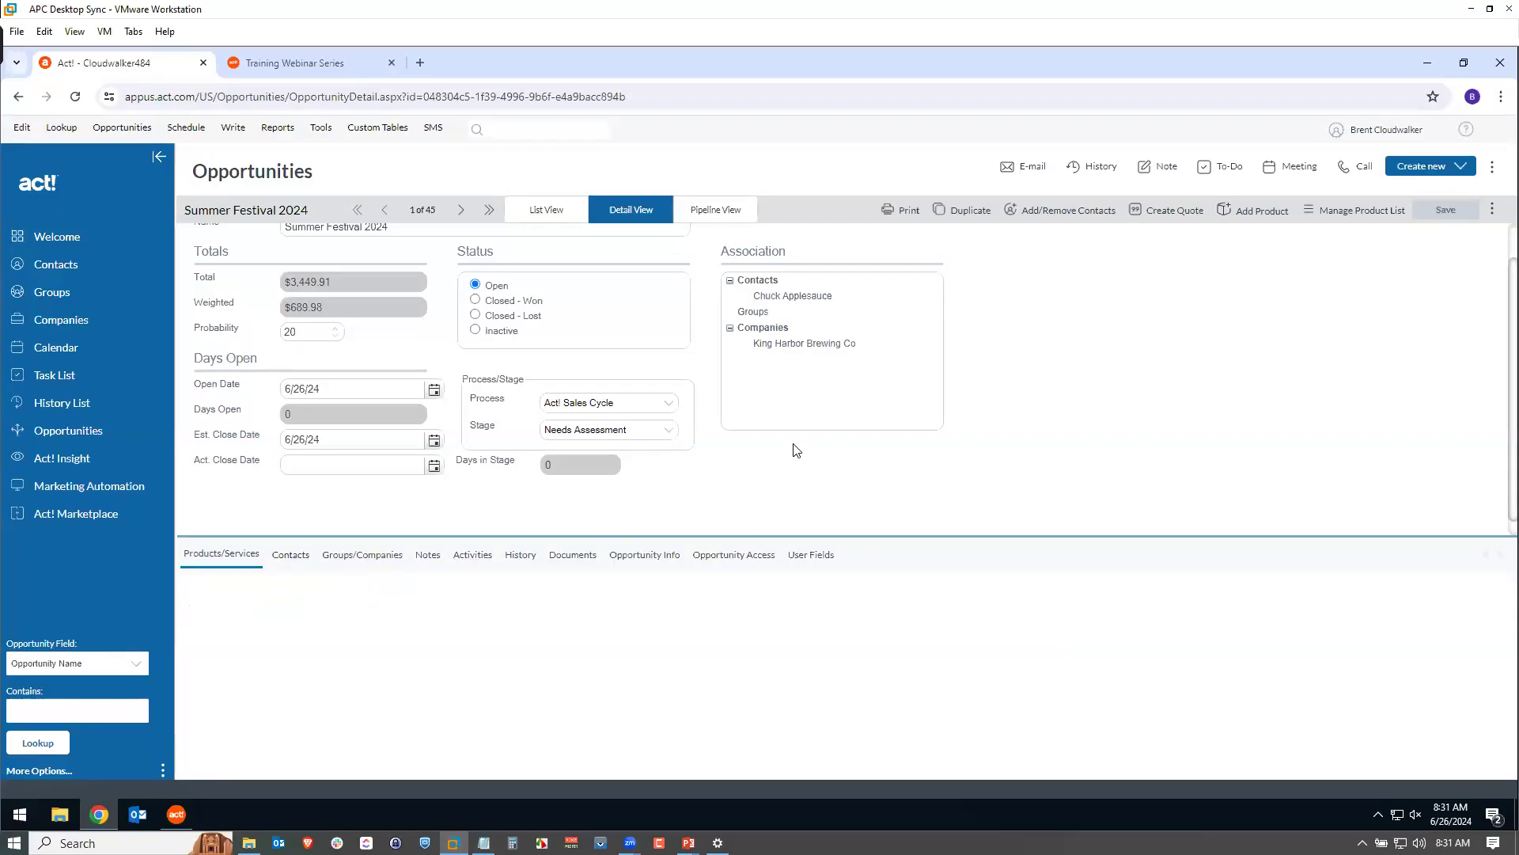
- Move the opportunity to the Presentation stage and save it
click(672, 440)
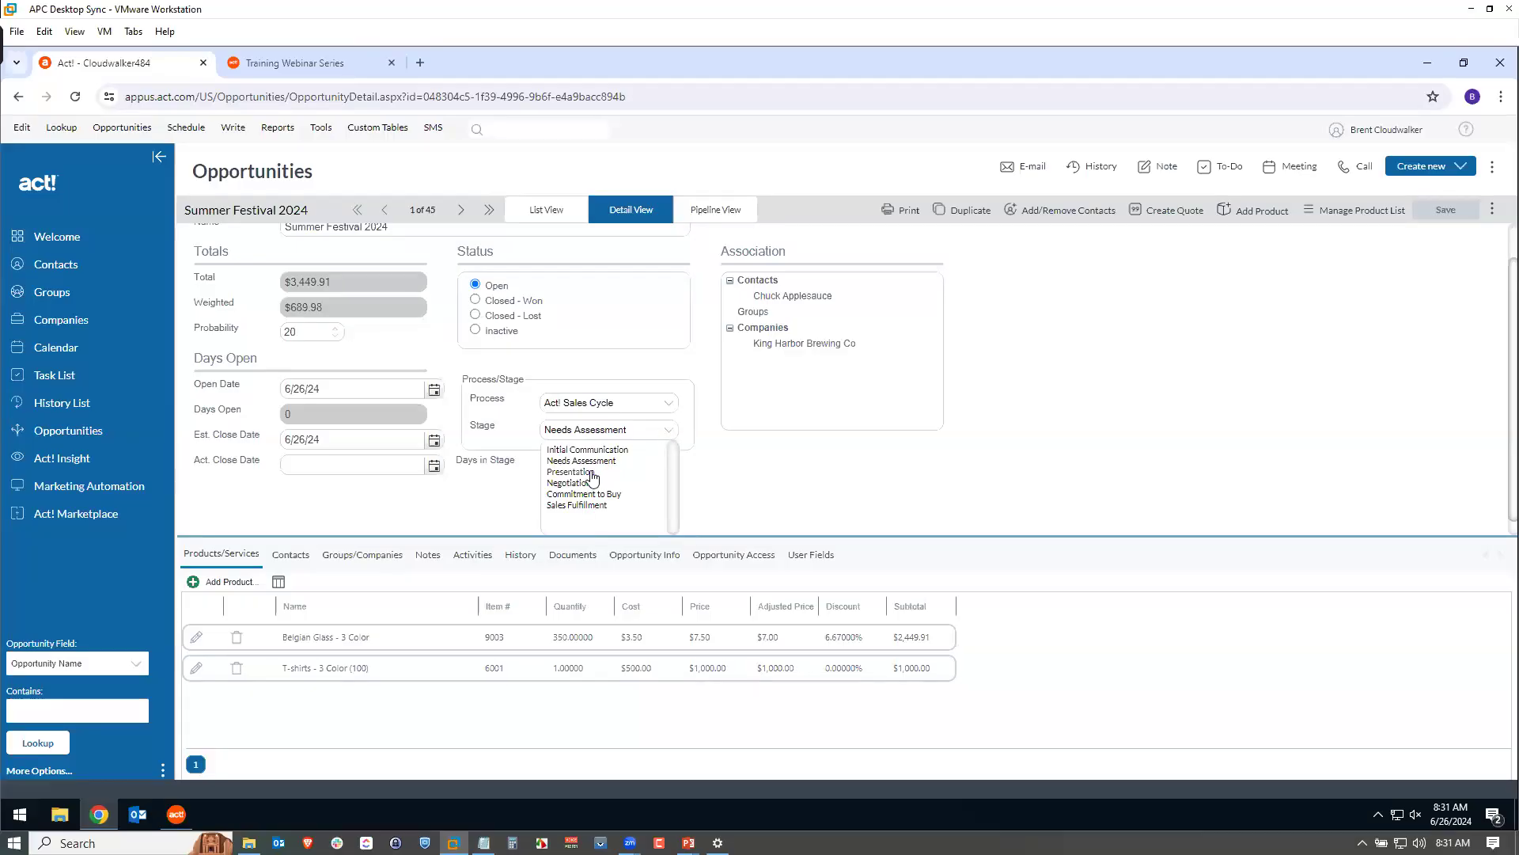
click(589, 472)
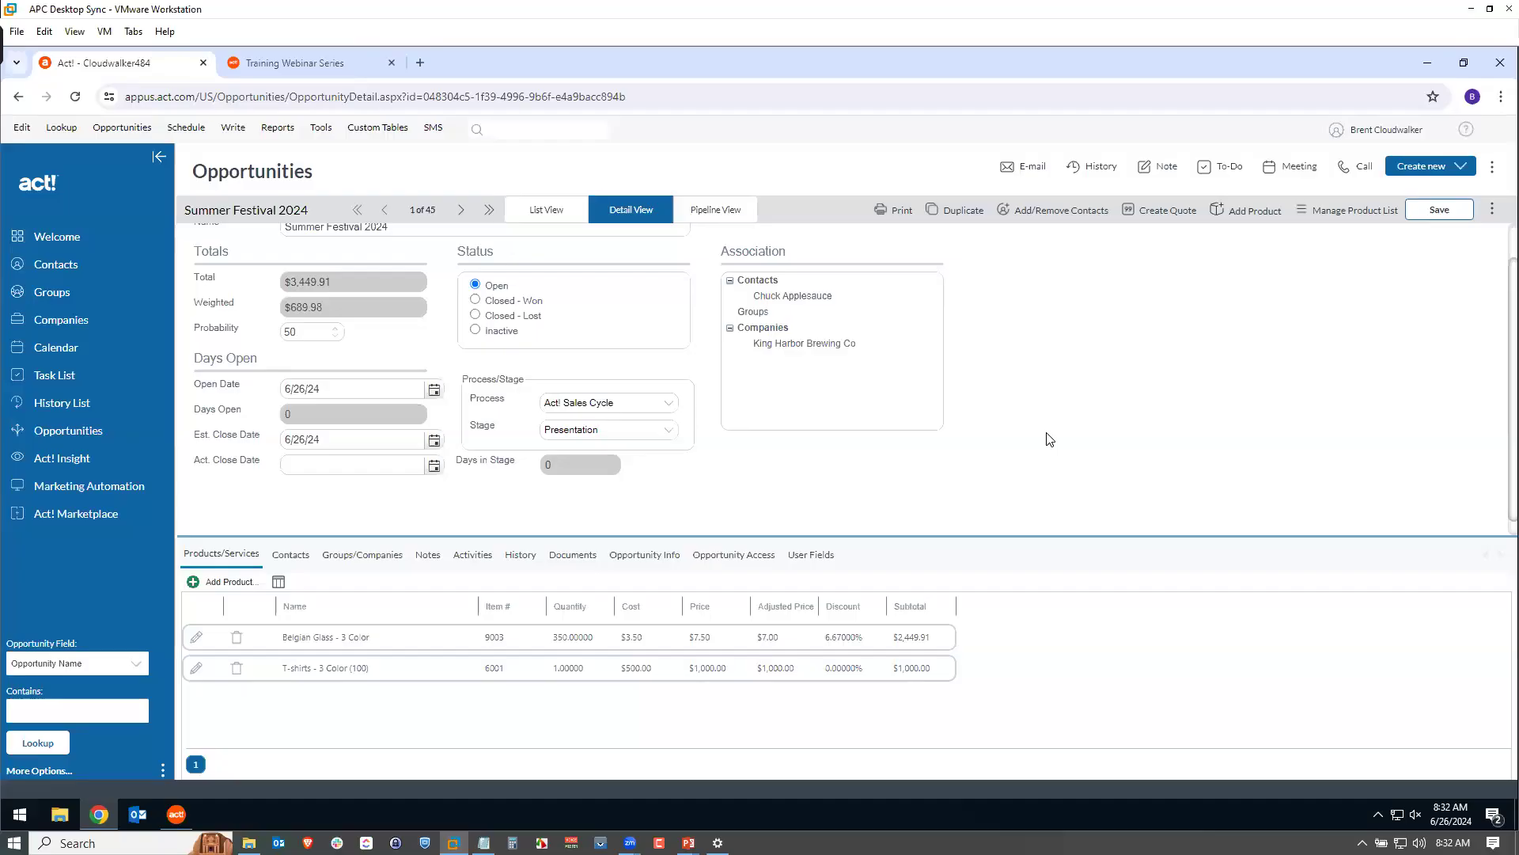
scroll(1010, 431, up, 1)
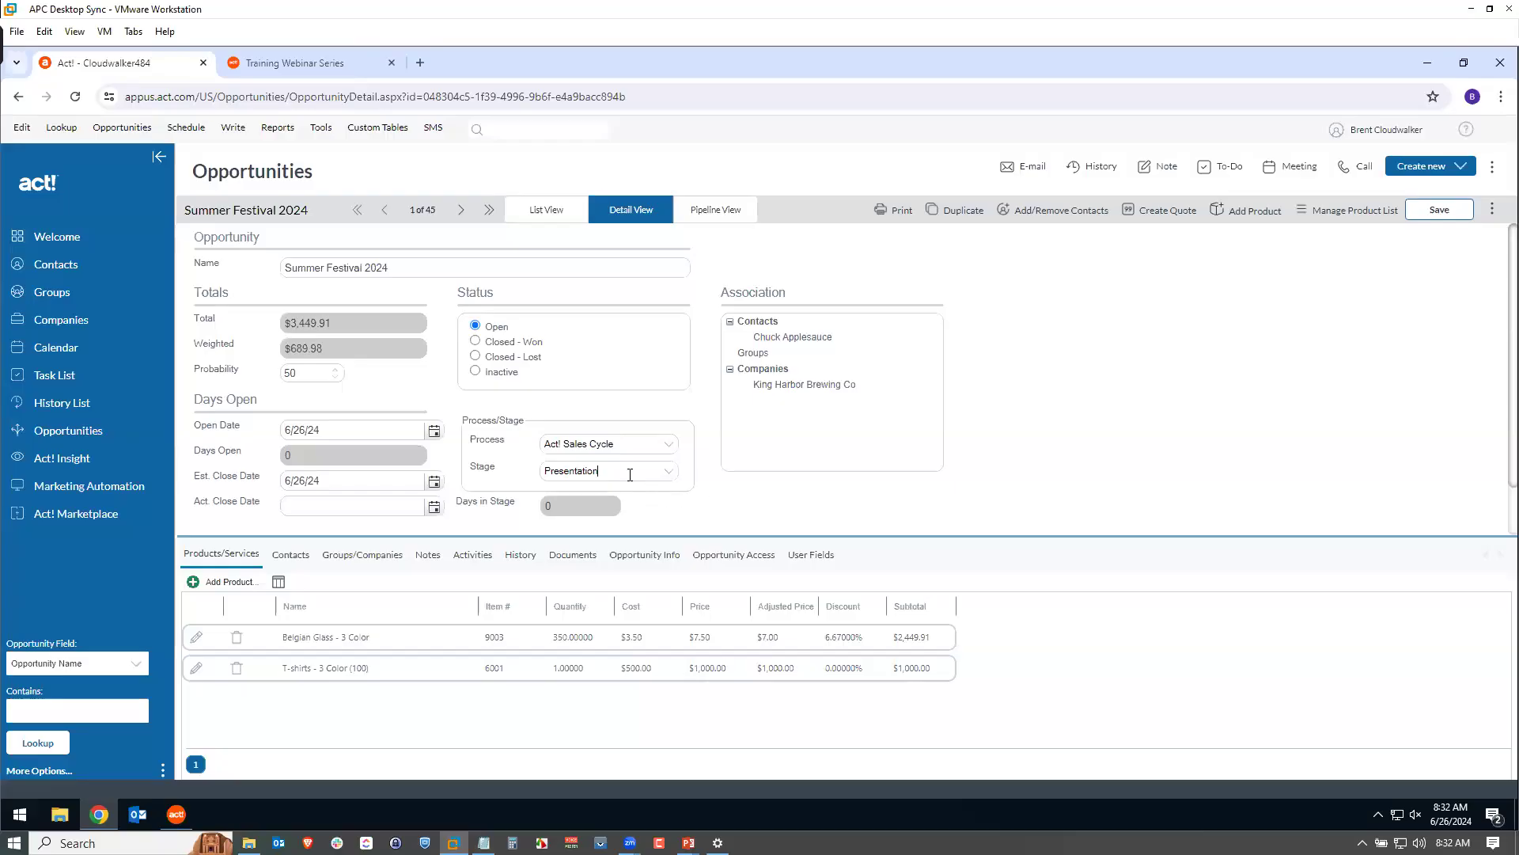
click(1435, 217)
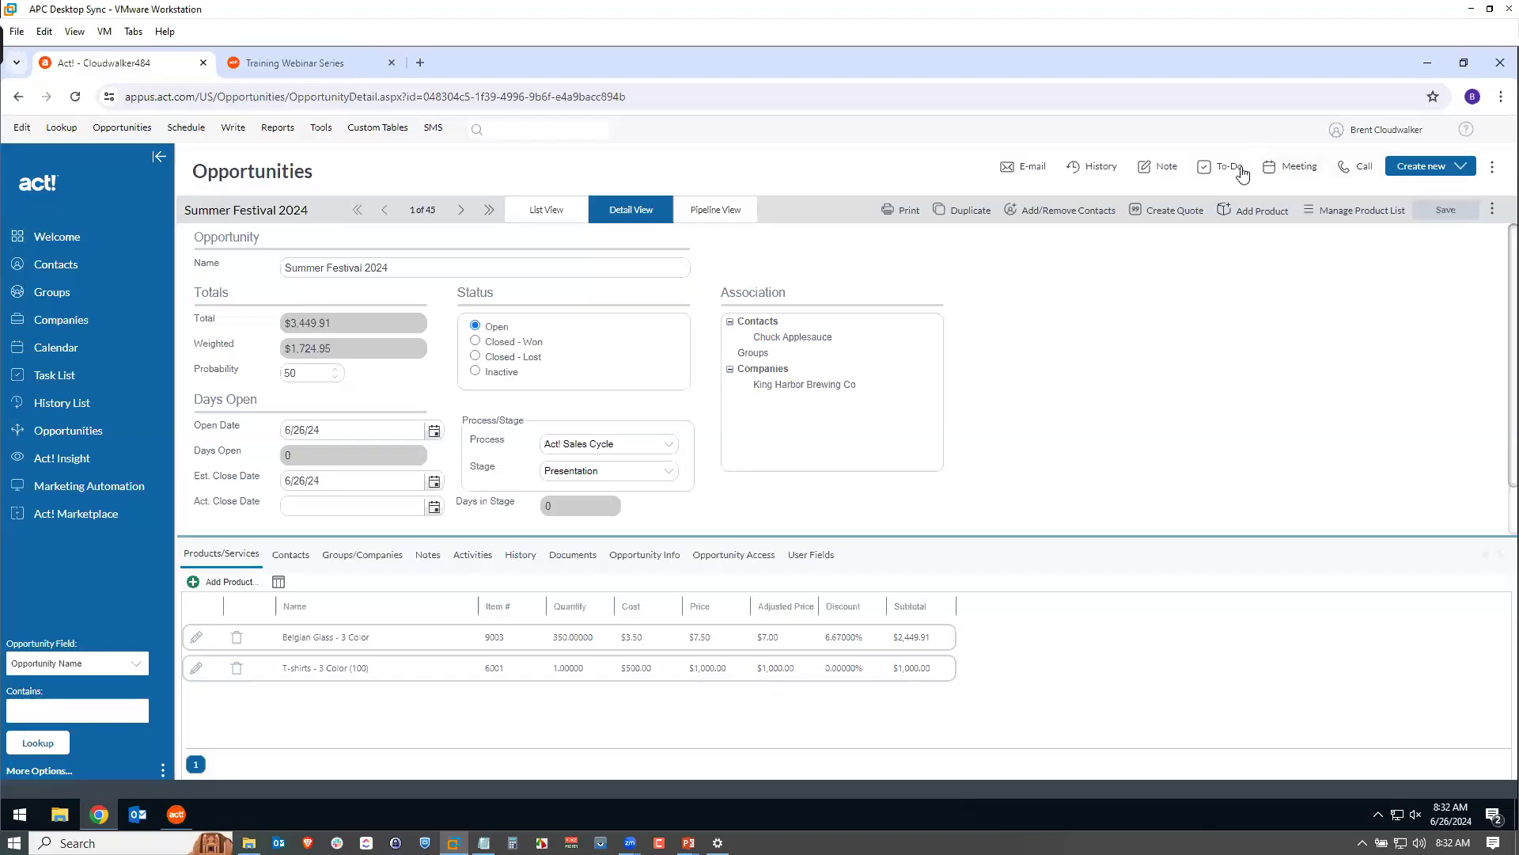
- Create a meeting activity for the Summer Festival 2024 opportunity and shorten its title to "Summer Festival 2024: Presentation"
click(1295, 173)
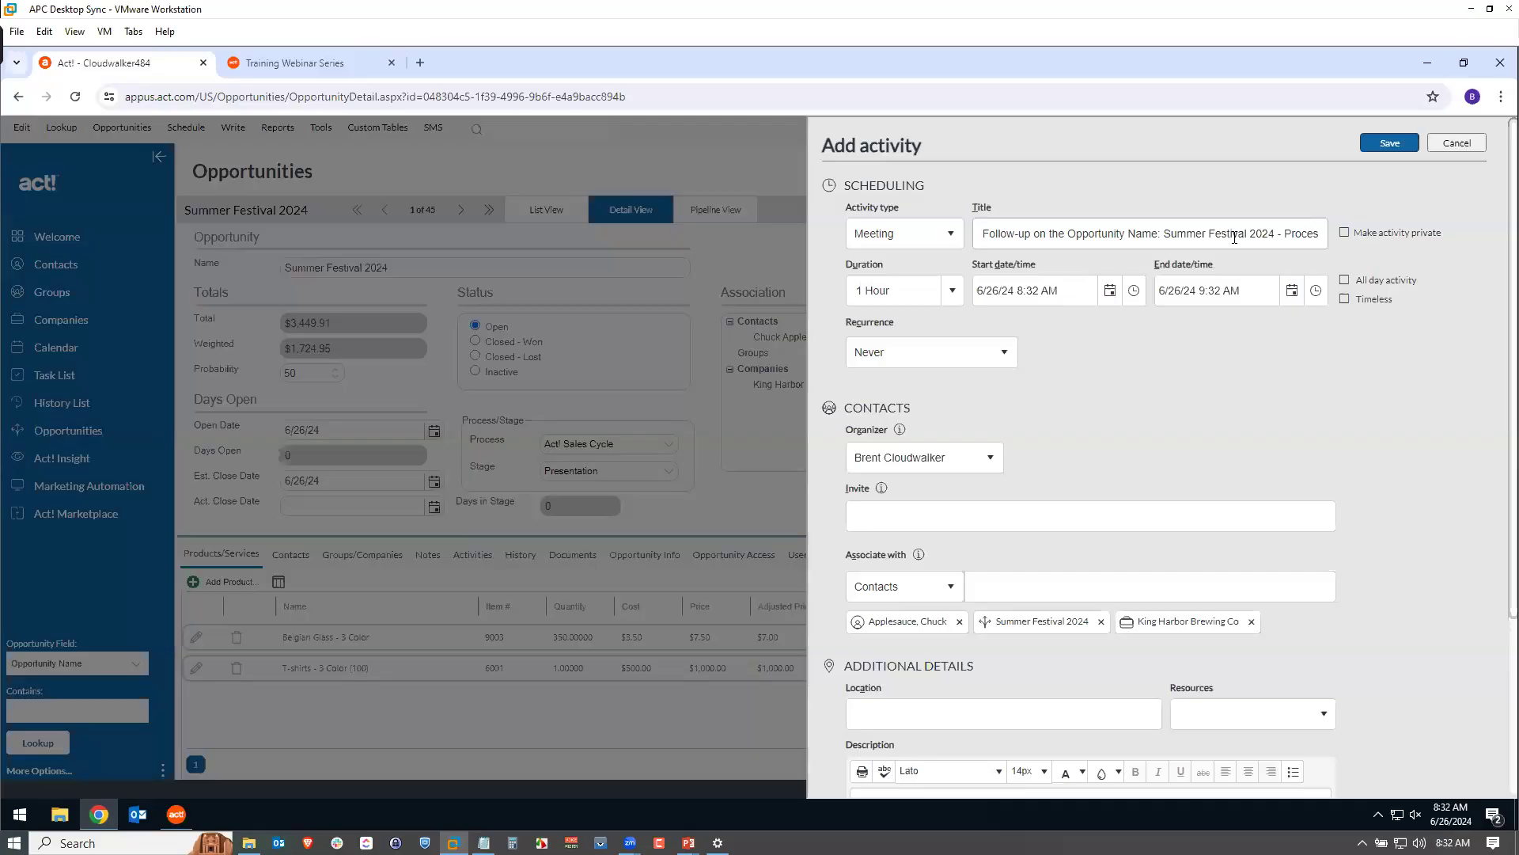
click(983, 233)
drag(985, 234, 1312, 239)
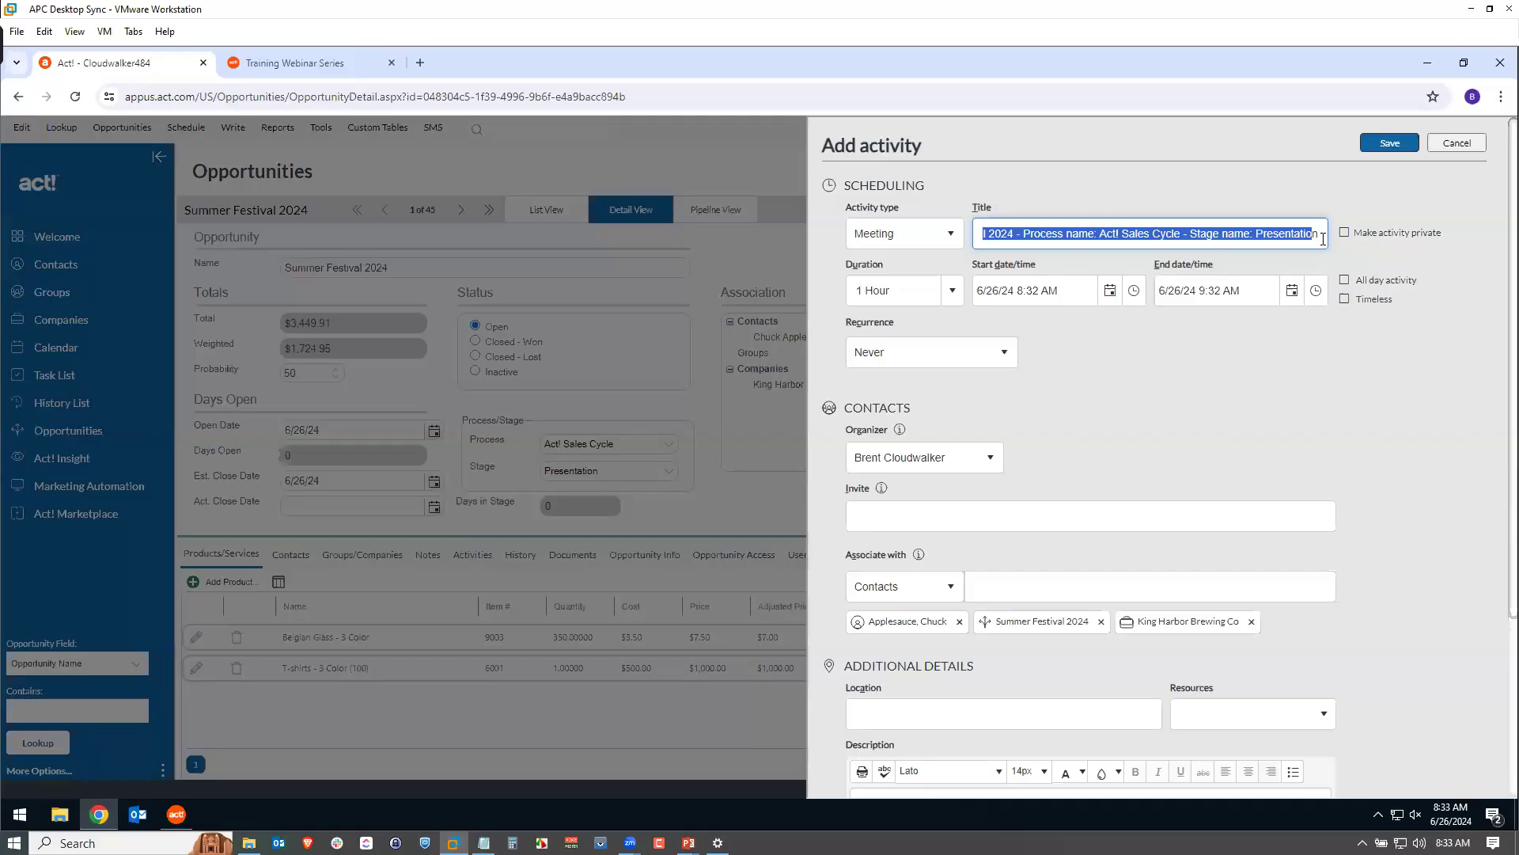
click(1290, 236)
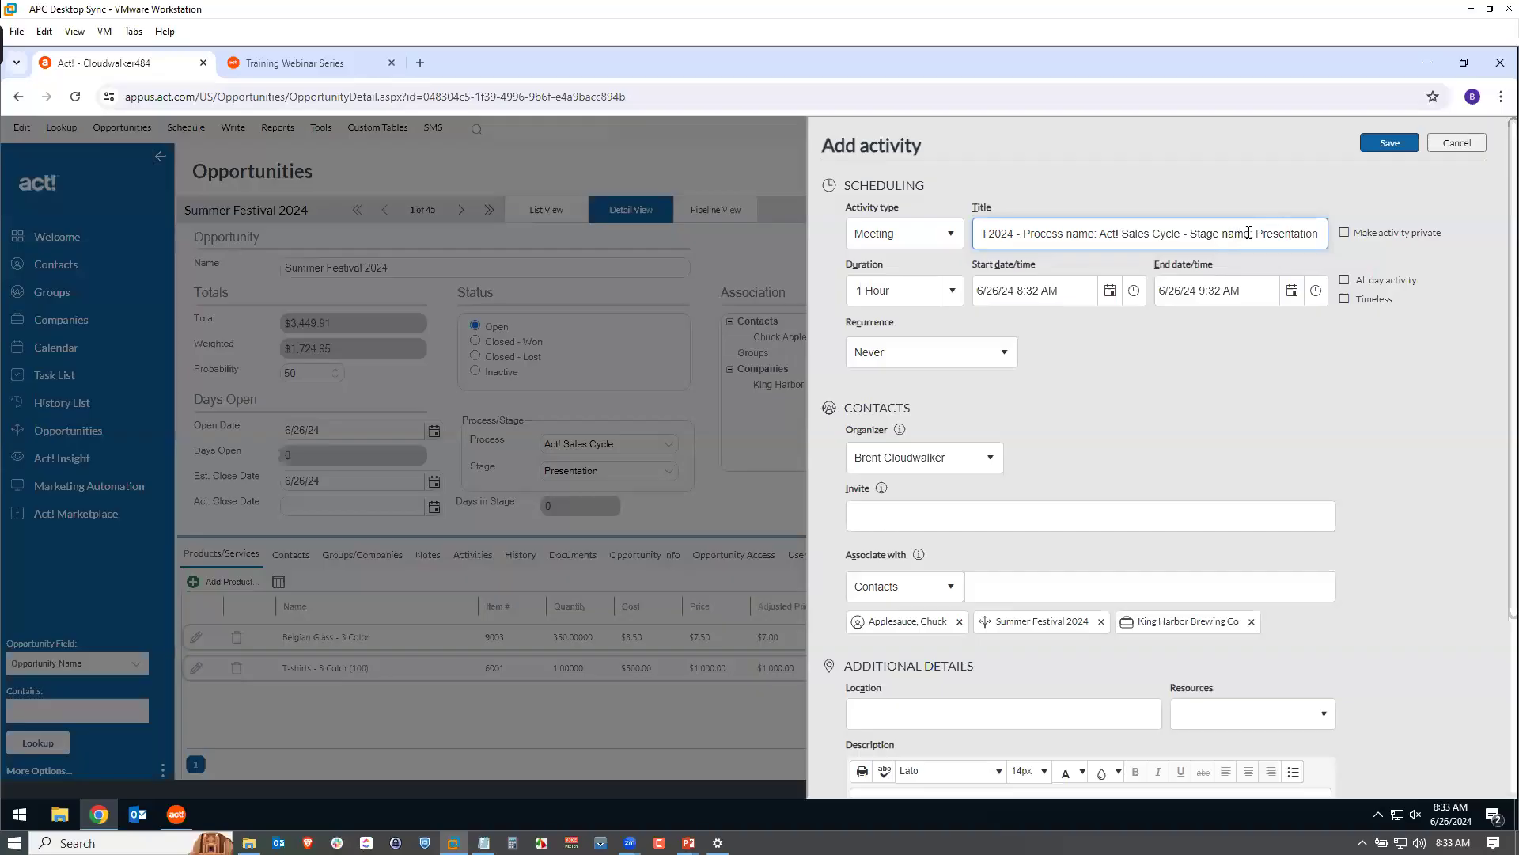
drag(1249, 233, 1031, 237)
key(BackSpace)
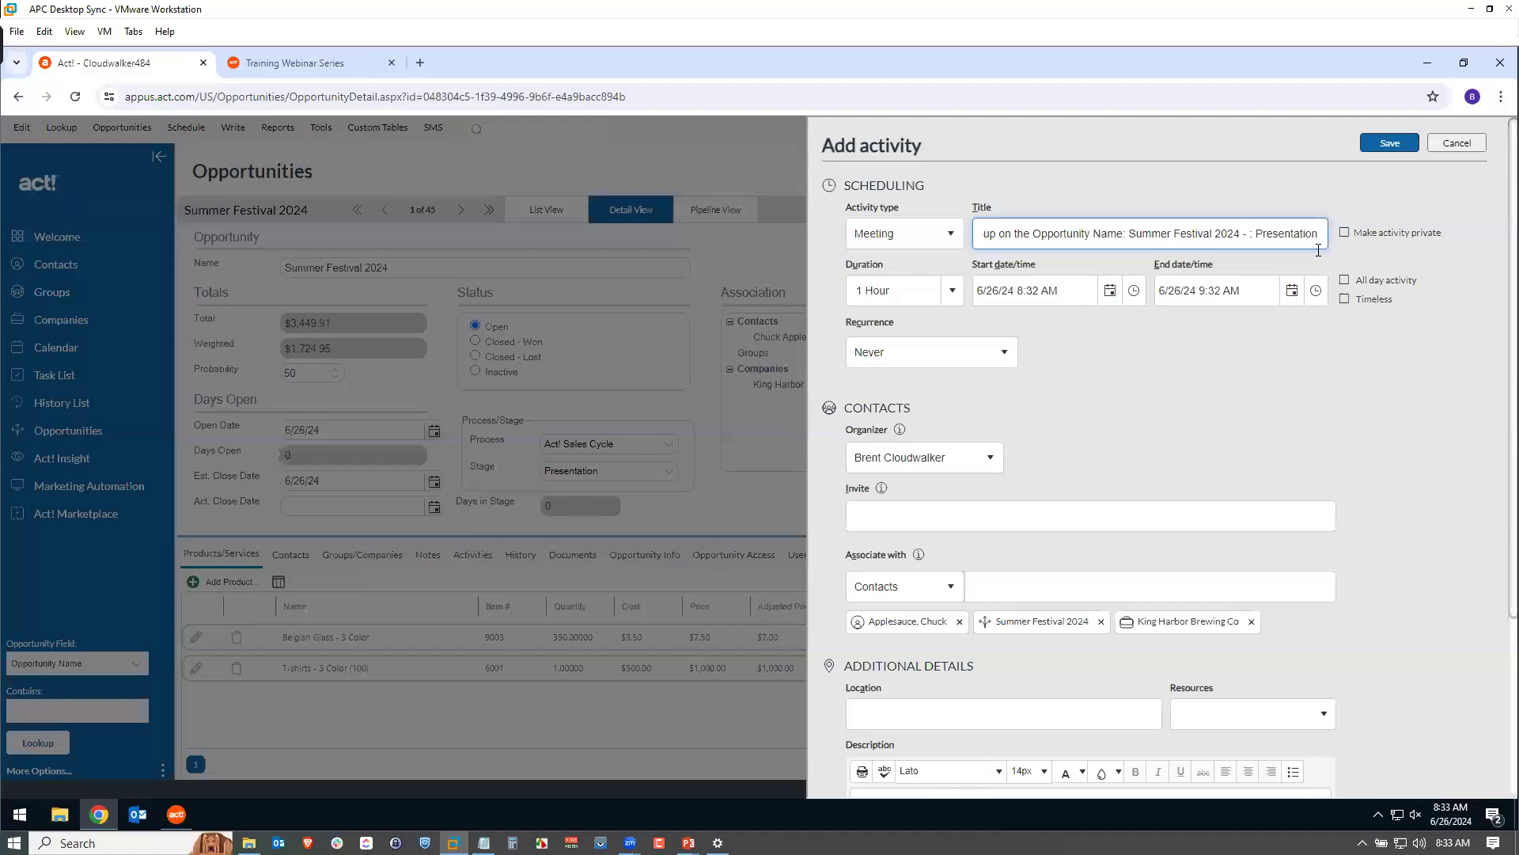
key(BackSpace)
key(BackSpace)
key(BackSpace)
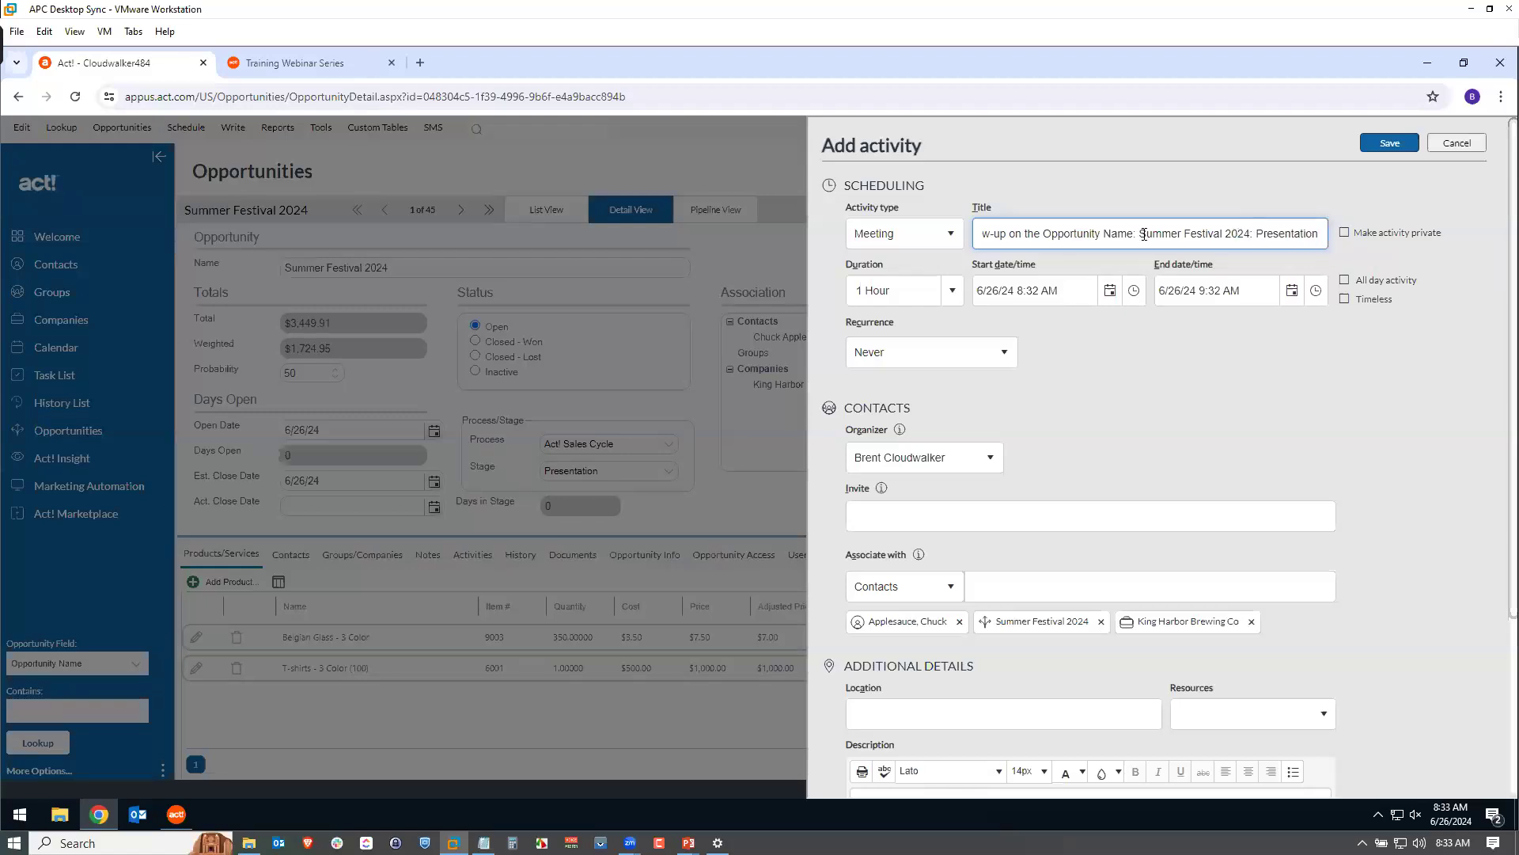
drag(1137, 233, 939, 239)
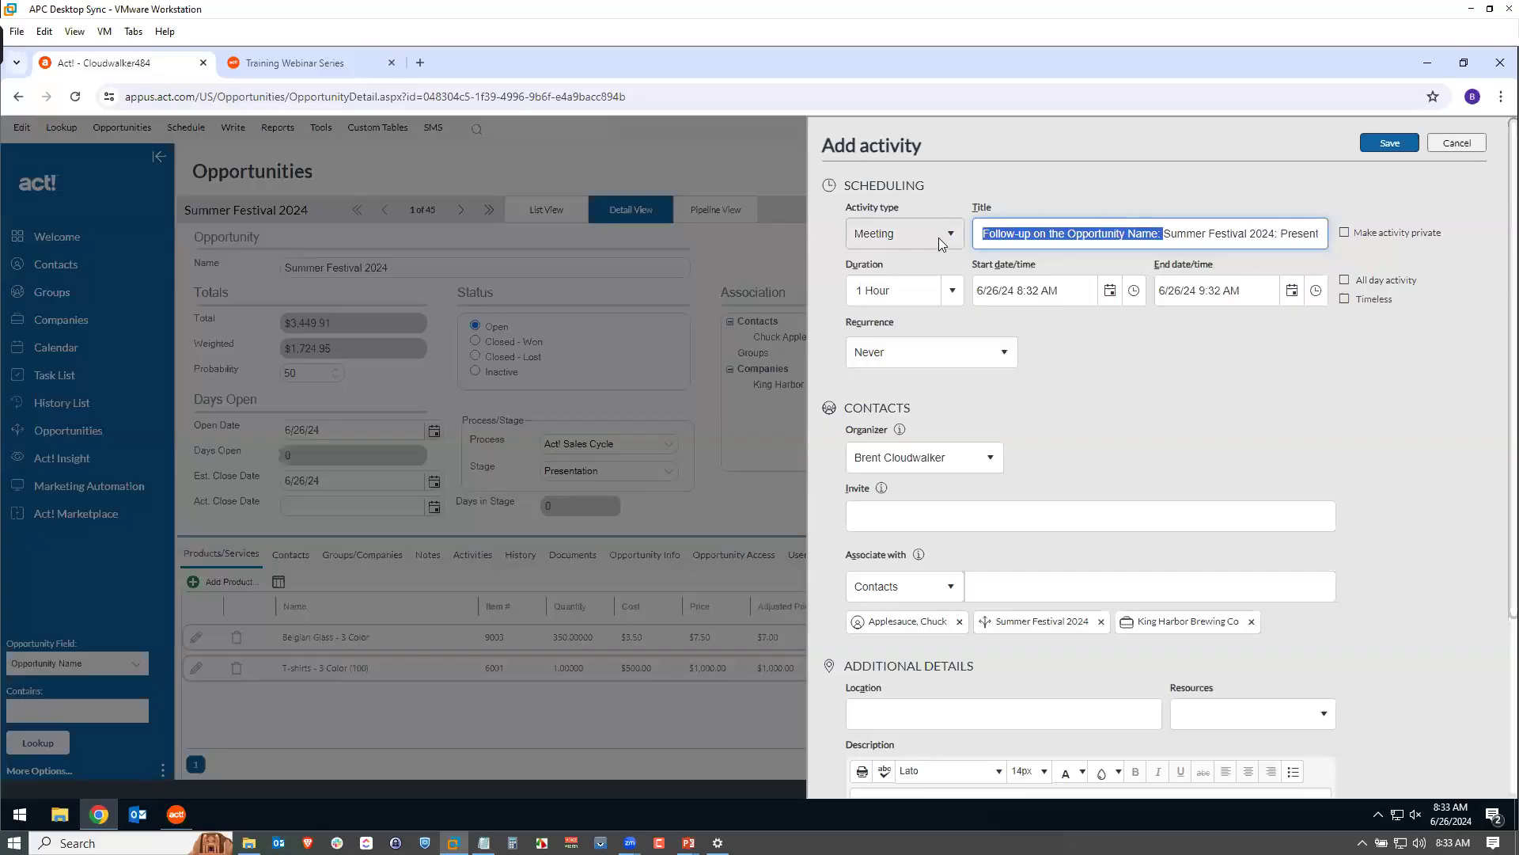
key(BackSpace)
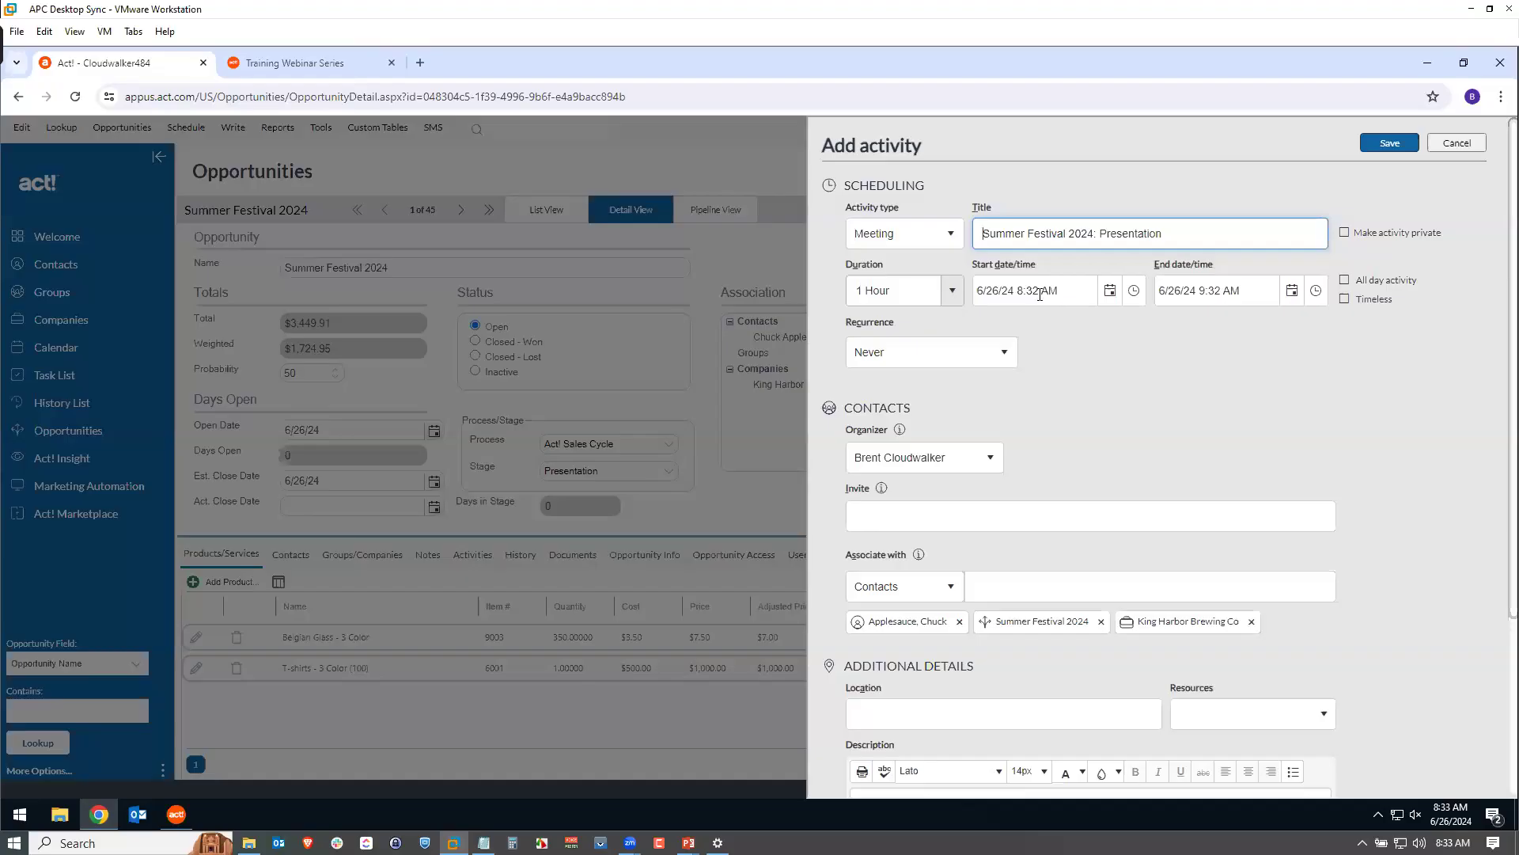
- Set the meeting's start to 6/27/24 at 3:00 PM
click(1111, 291)
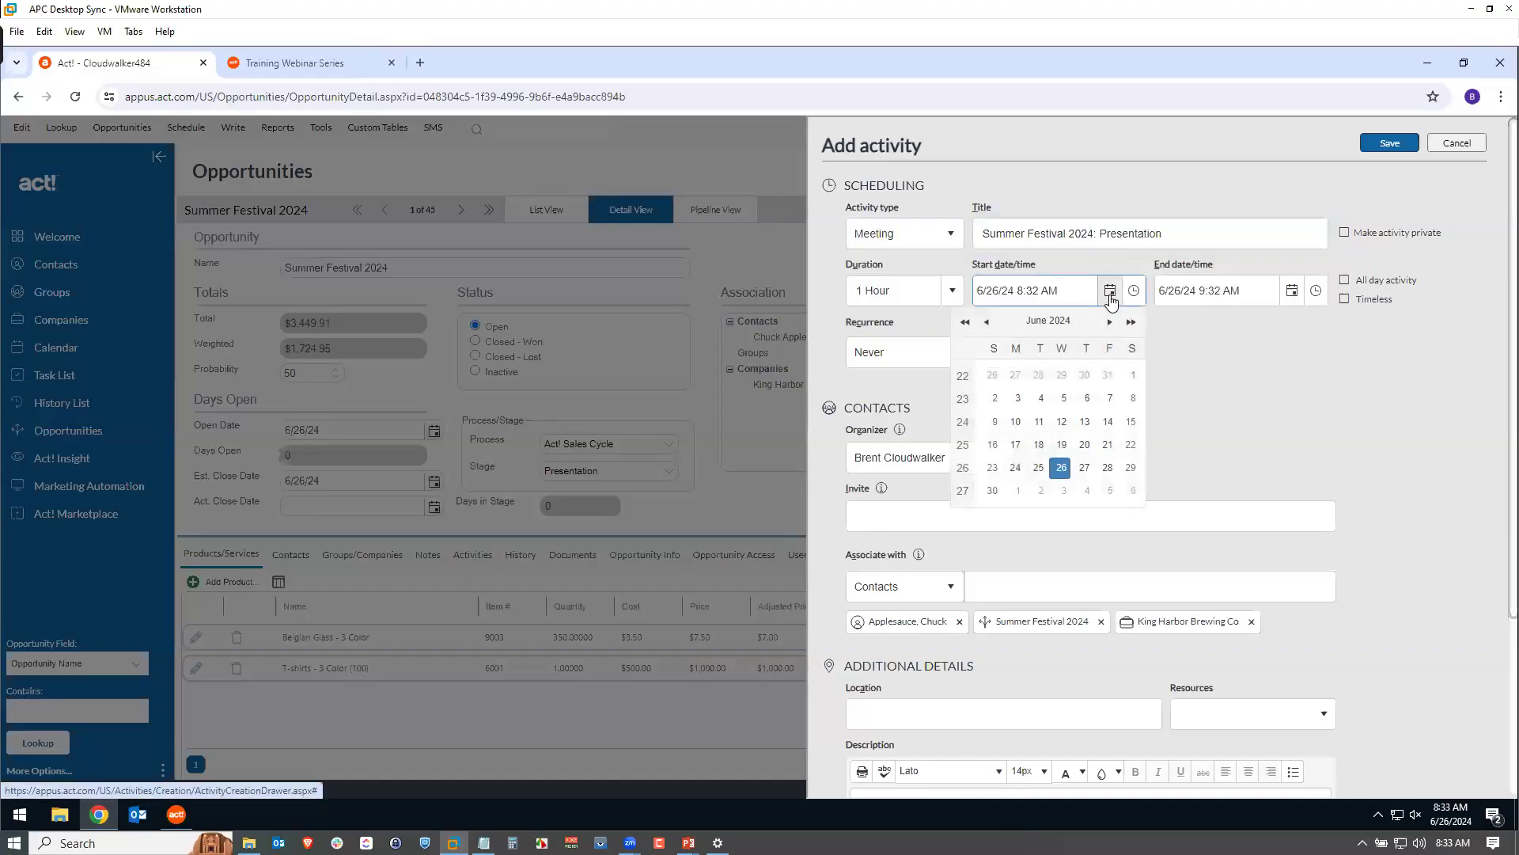
click(1084, 466)
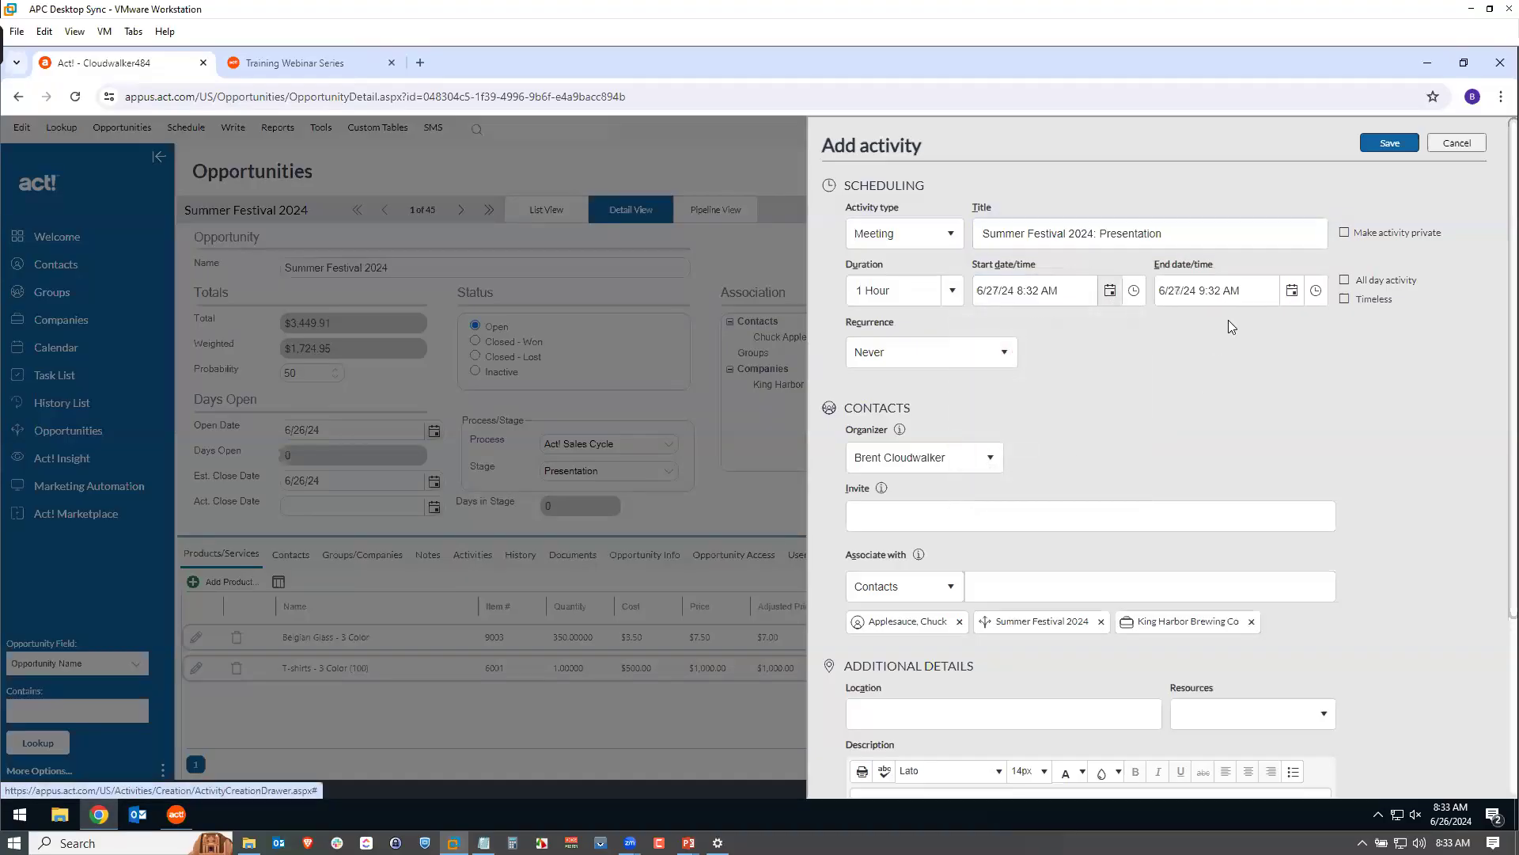
click(1134, 291)
scroll(1139, 364, down, 4)
click(1103, 397)
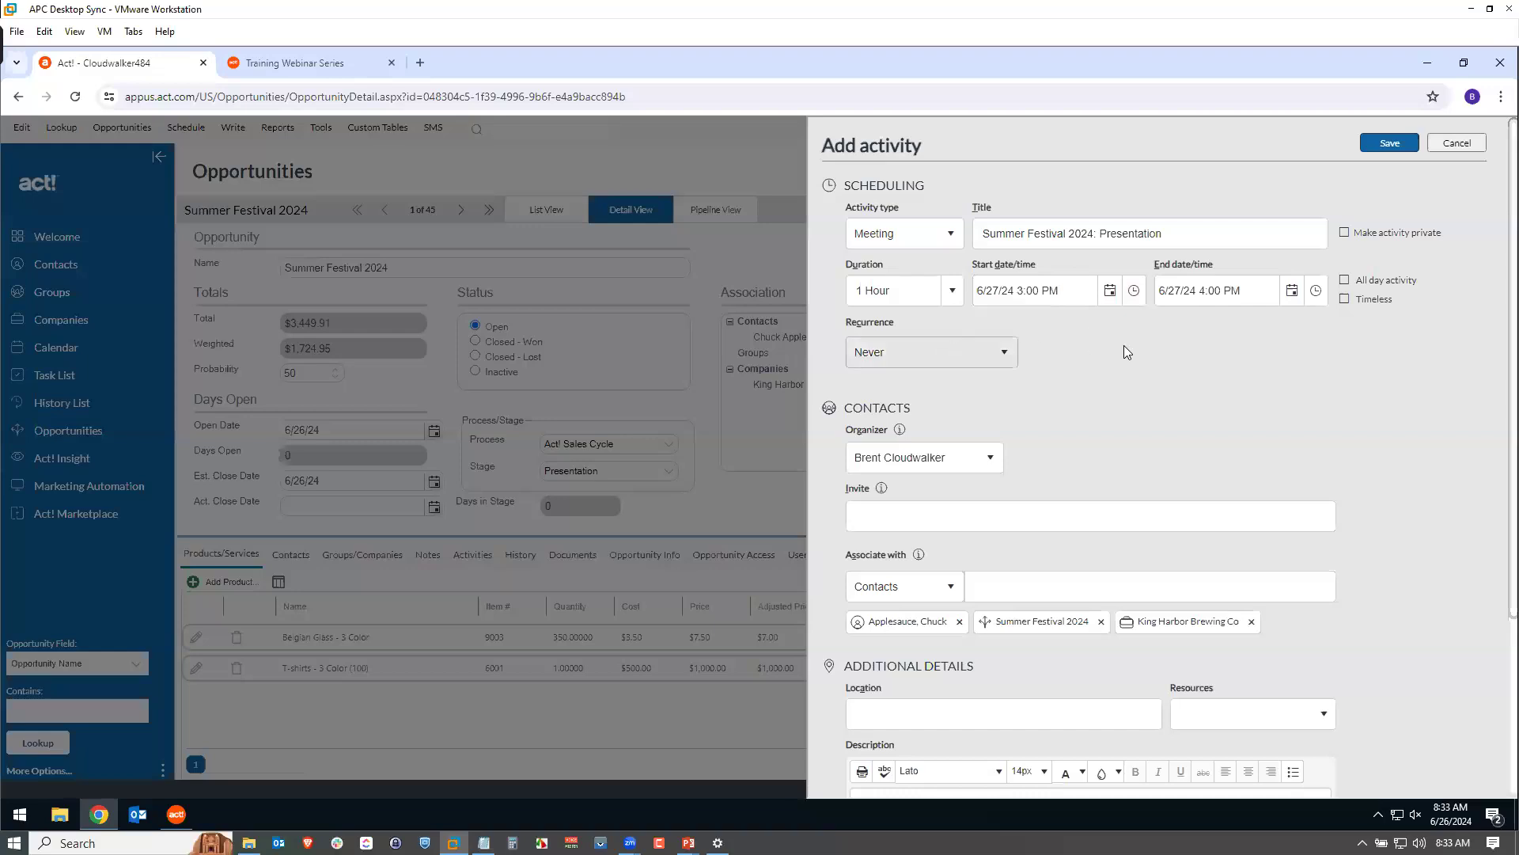
- Check the meeting's organizer choices and additional details, save it, and show the opportunity's activities
scroll(1021, 420, down, 1)
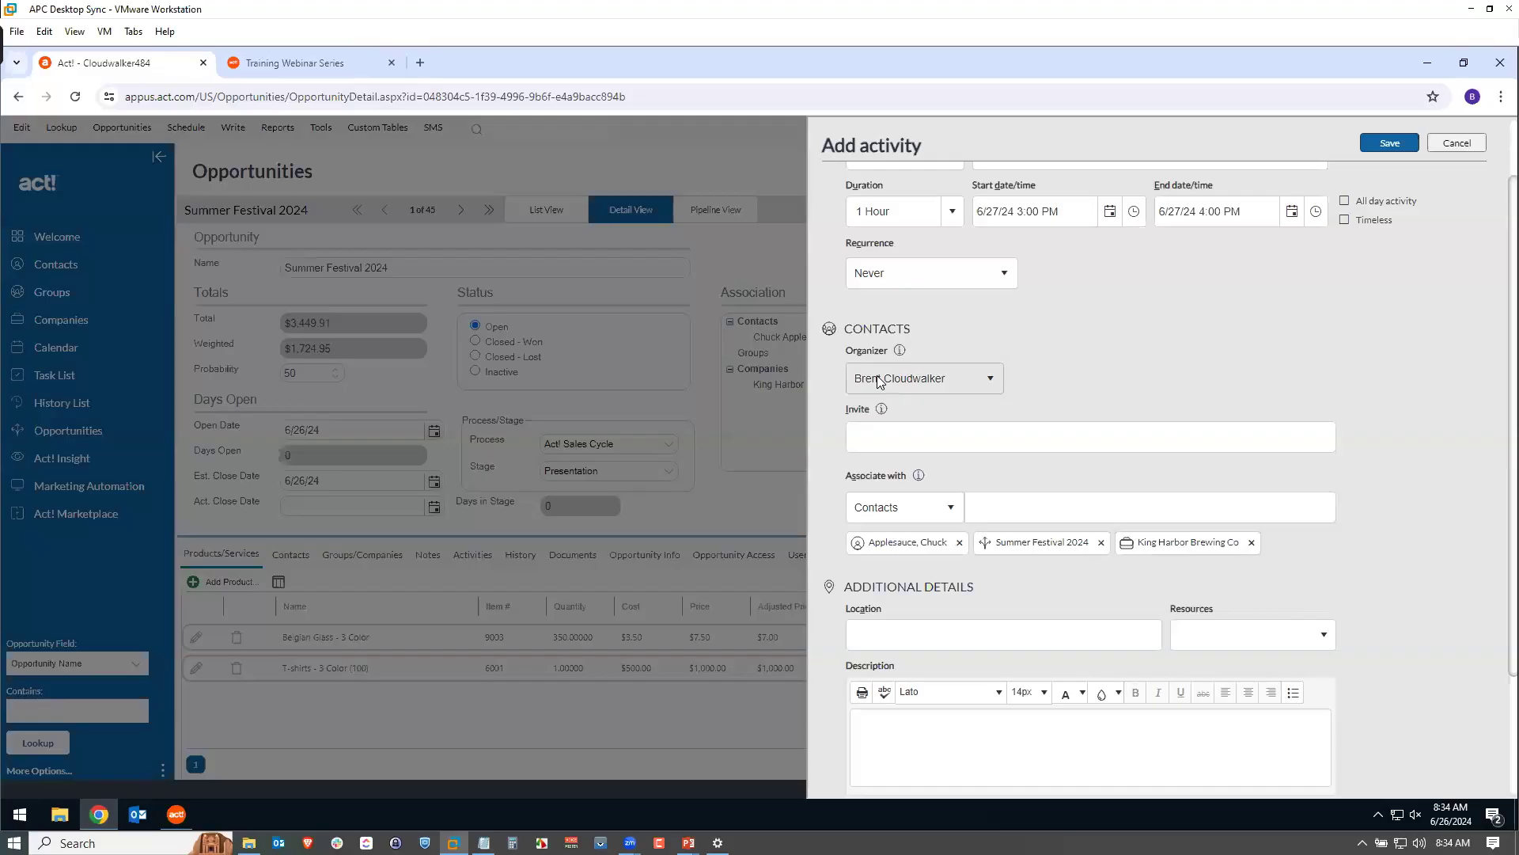
click(991, 382)
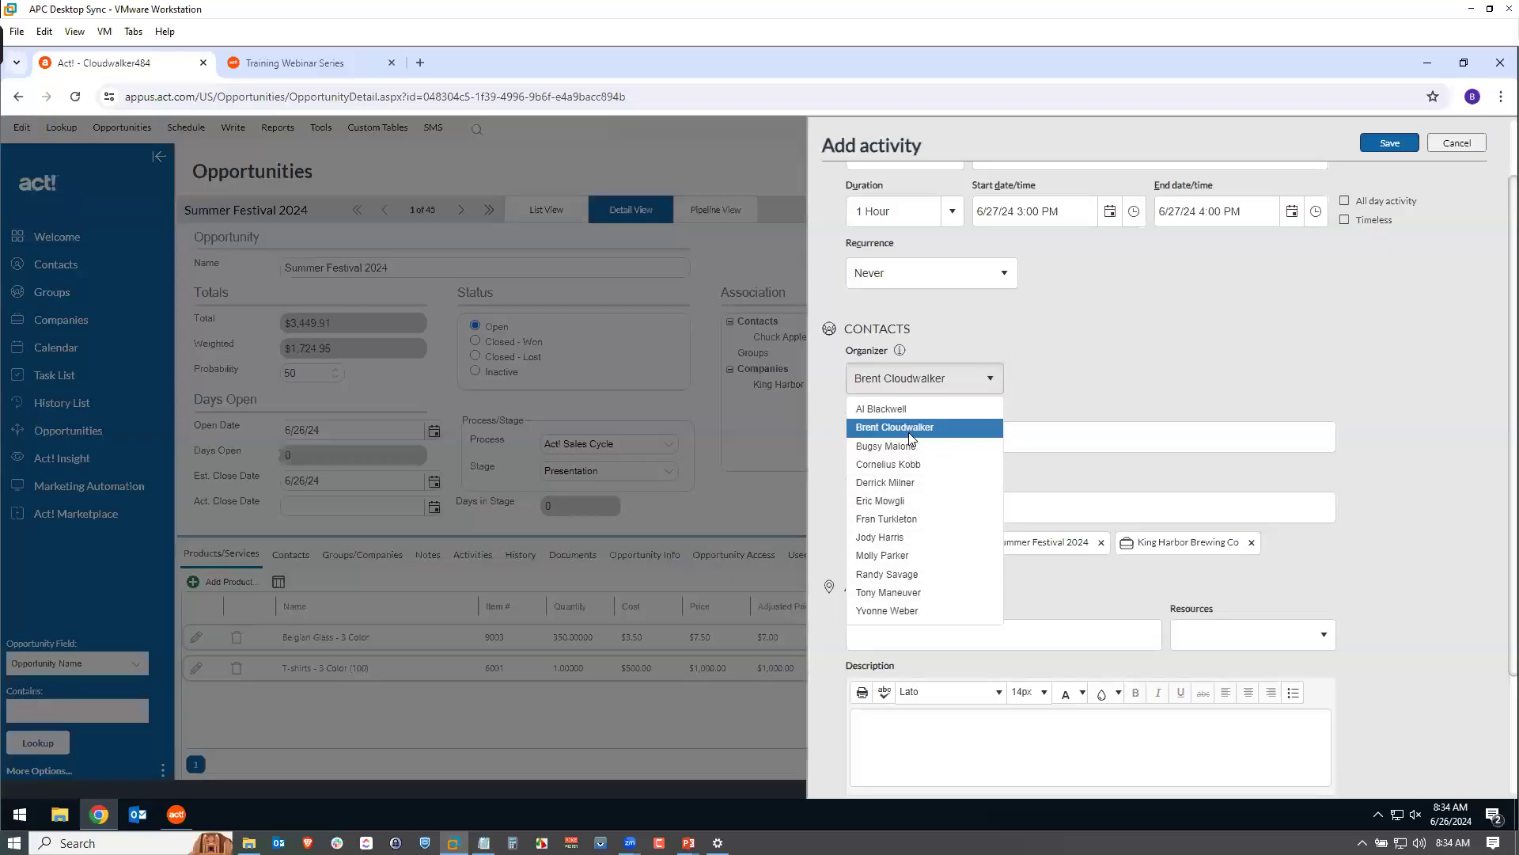
scroll(910, 434, down, 1)
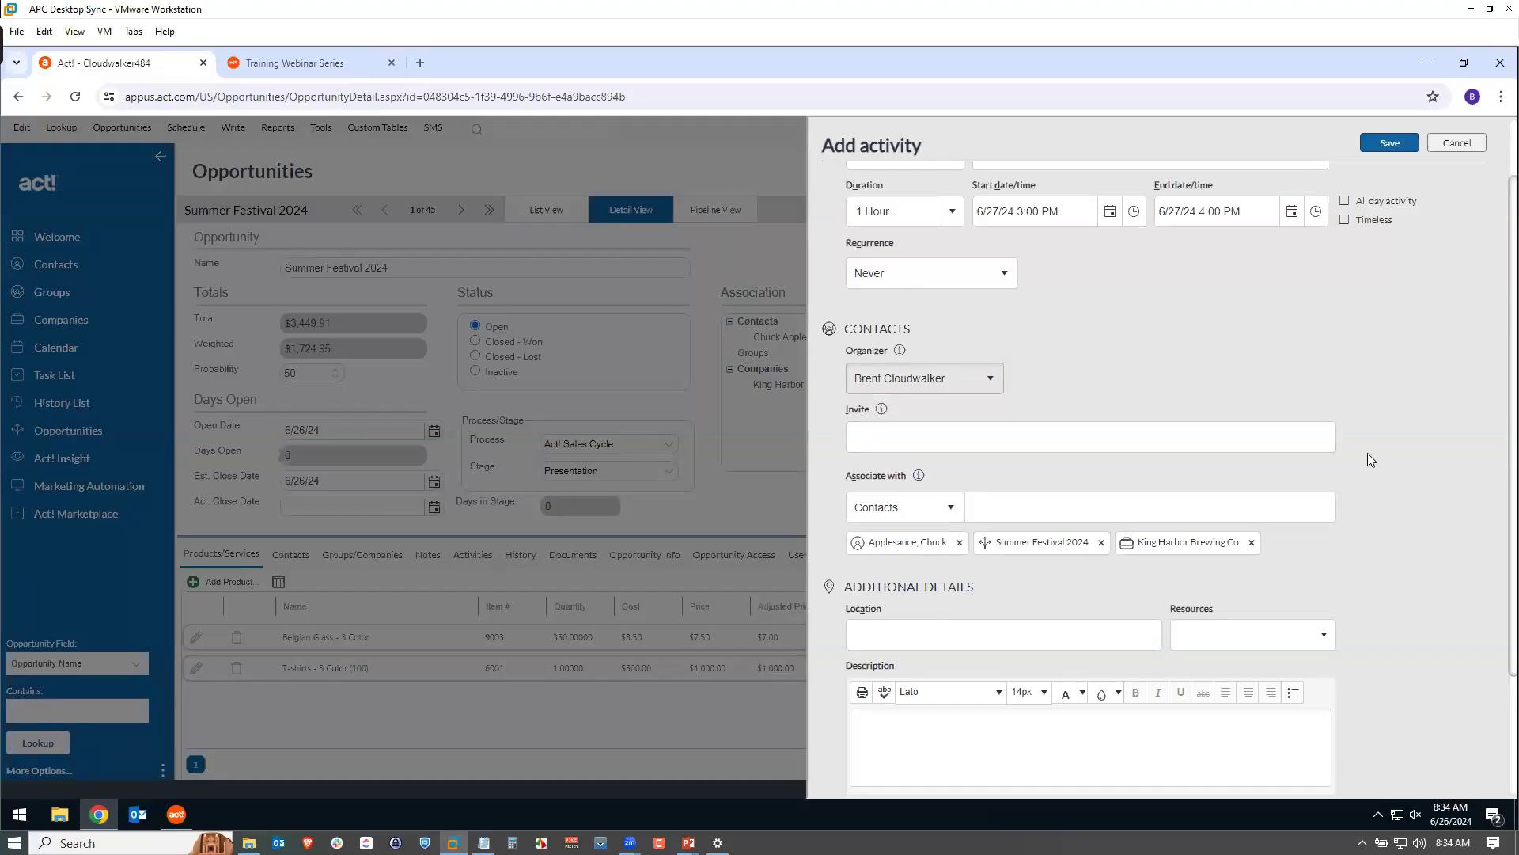
scroll(1370, 459, down, 2)
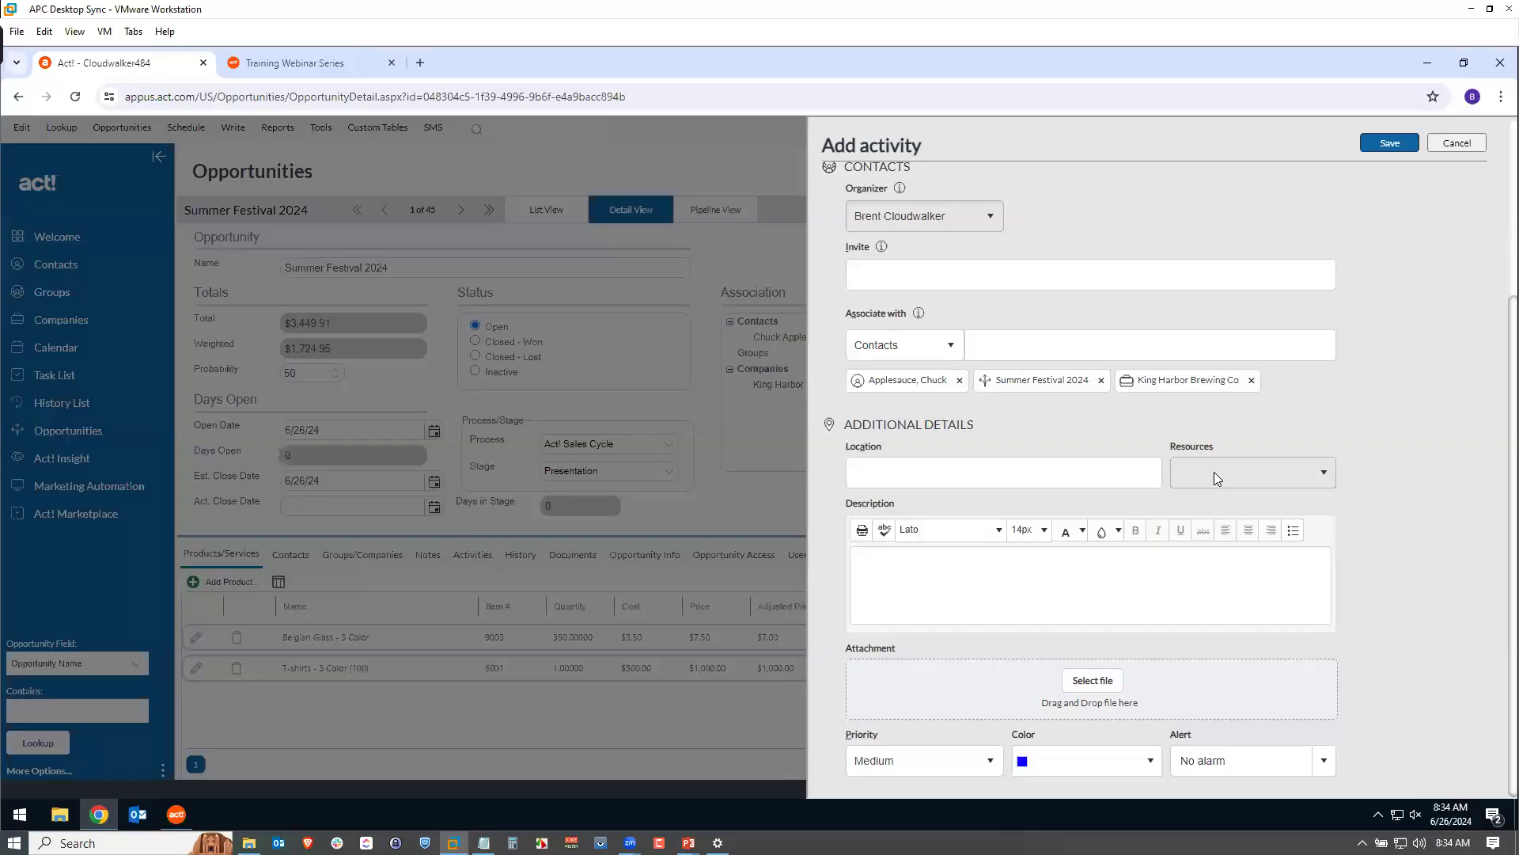
click(902, 574)
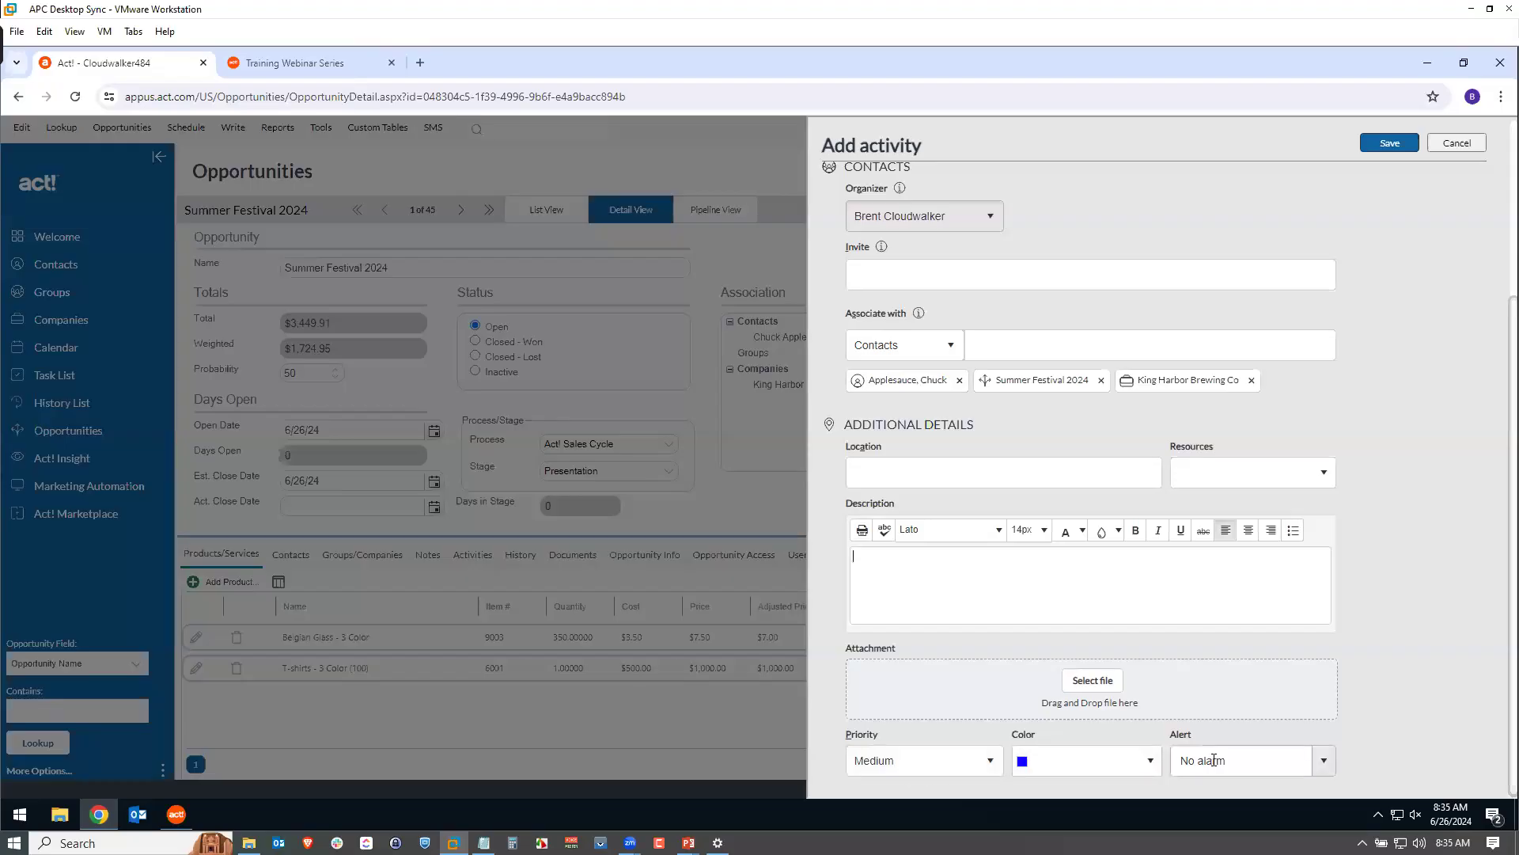
scroll(1355, 701, up, 3)
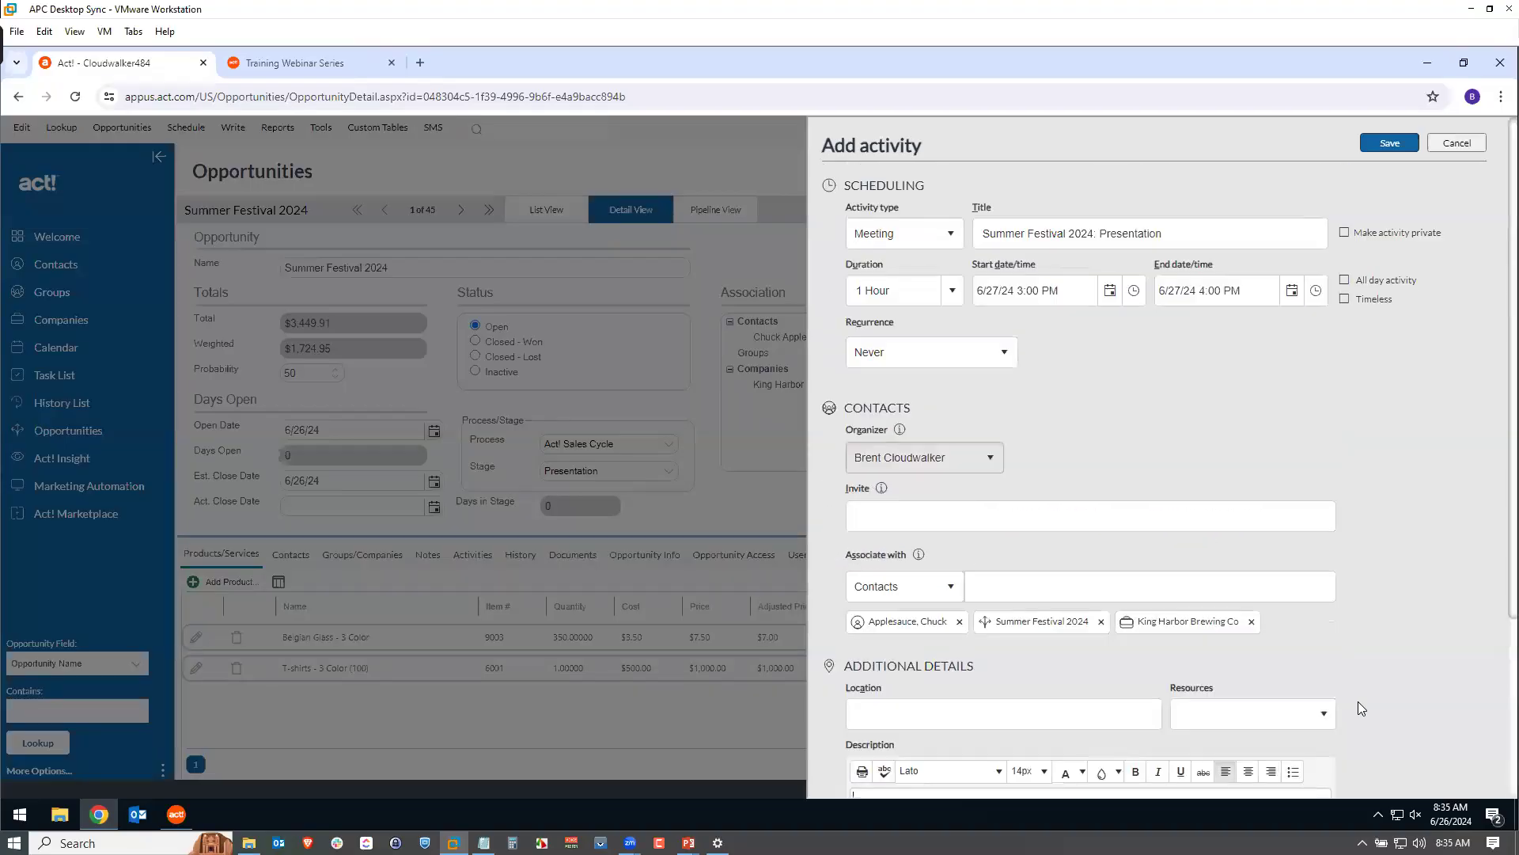
click(1389, 144)
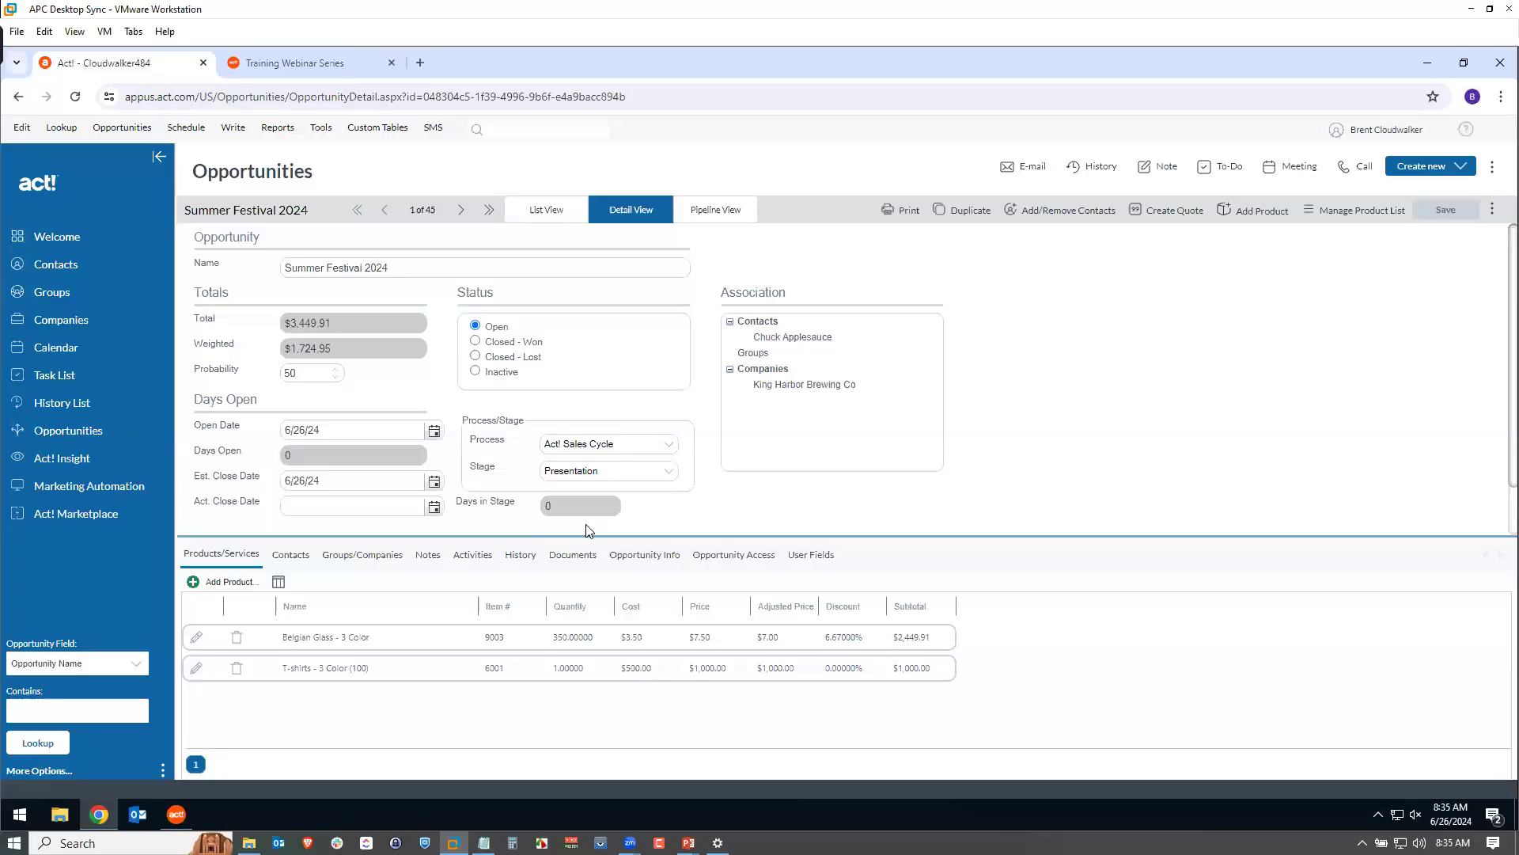
click(473, 556)
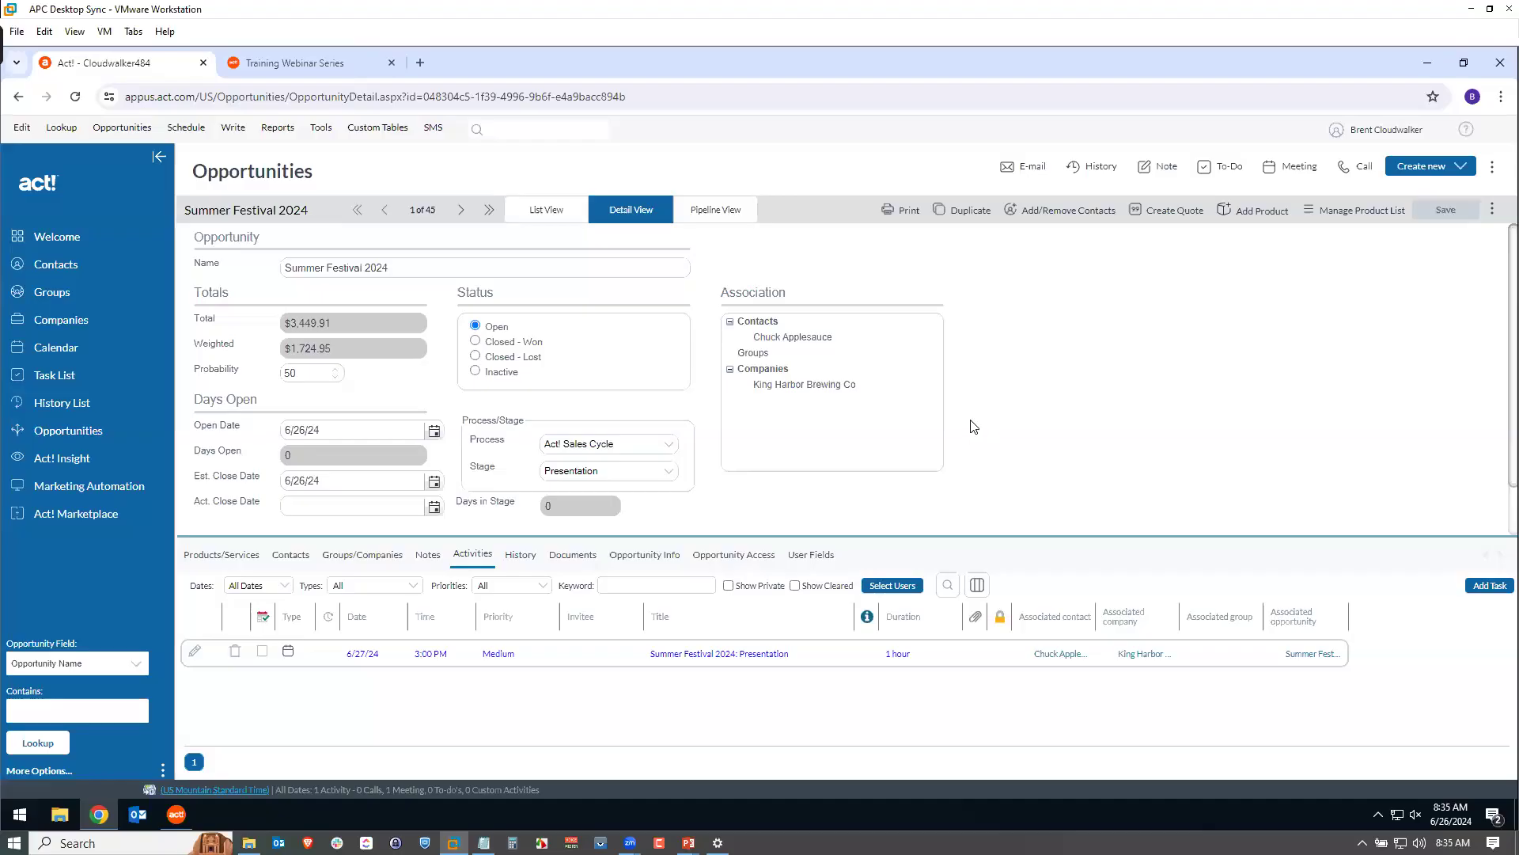
- Switch to desktop Act!, dismiss the product entry, examine the opportunity's follow-up activity types, and return to the web version
click(176, 815)
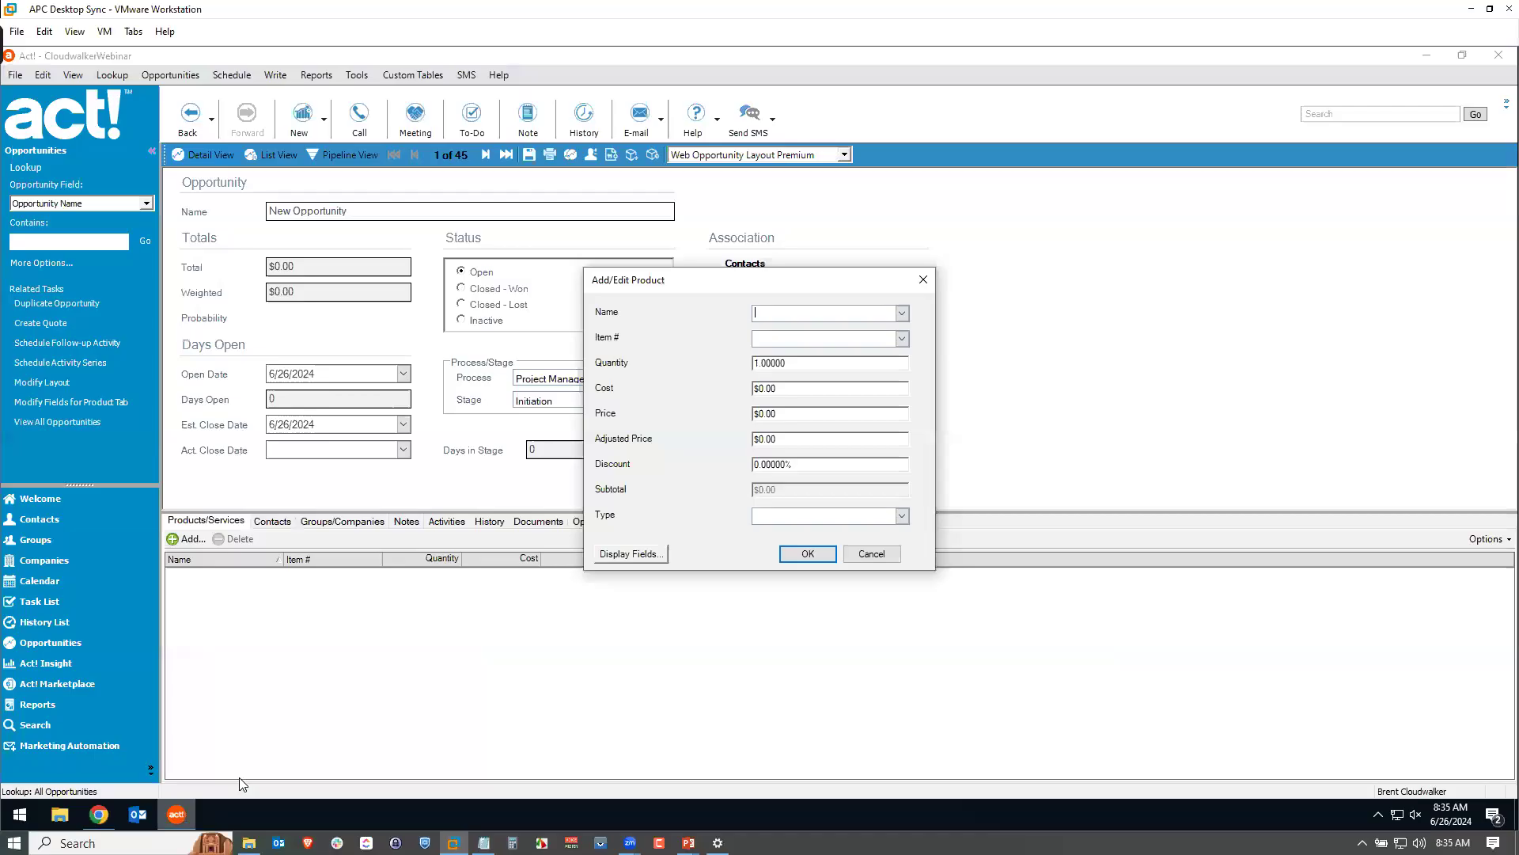
click(867, 554)
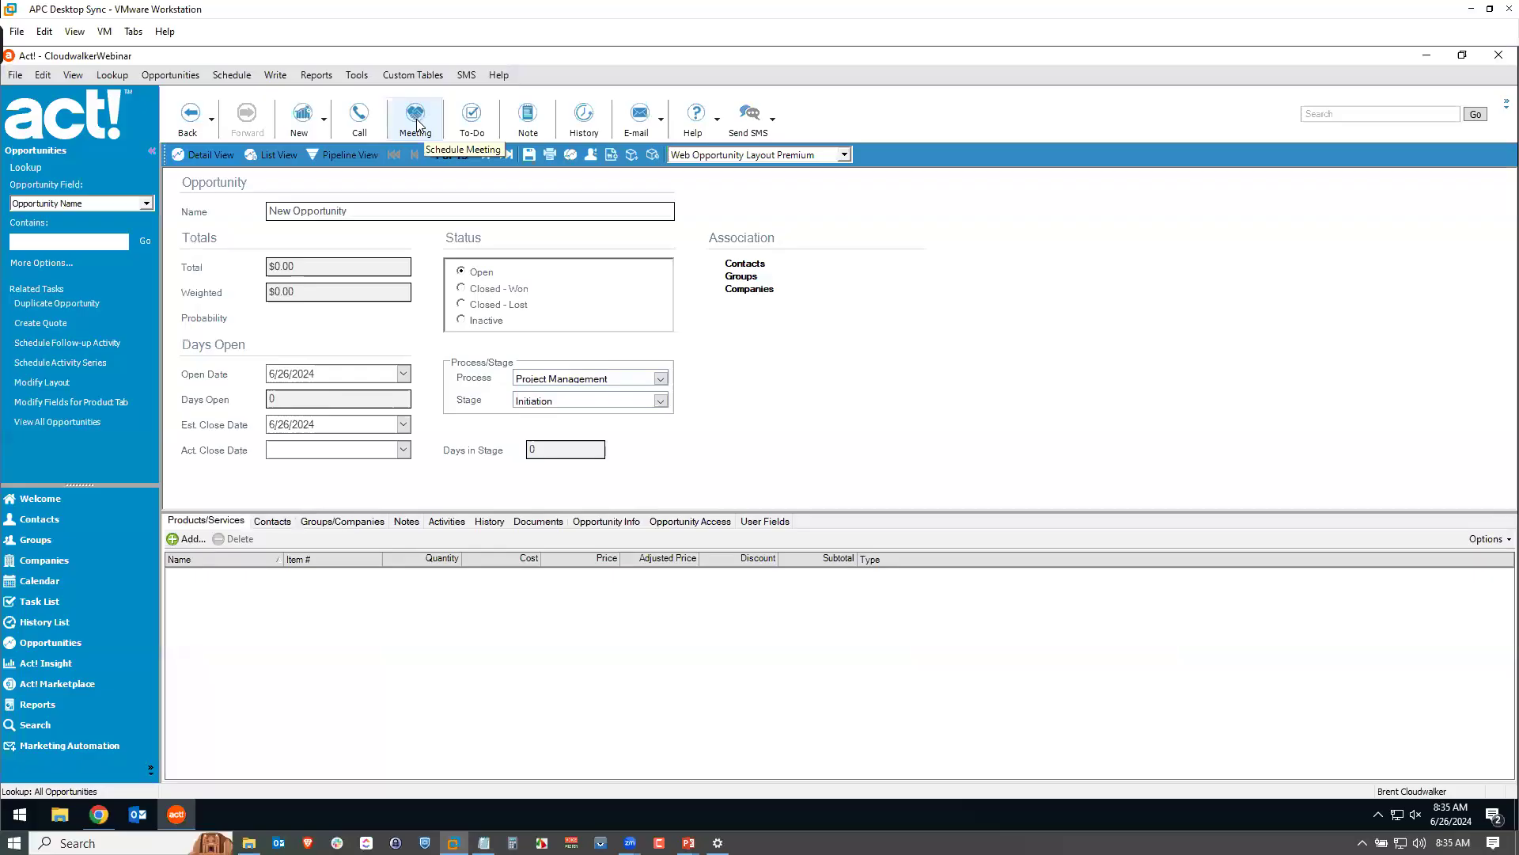
right_click(832, 400)
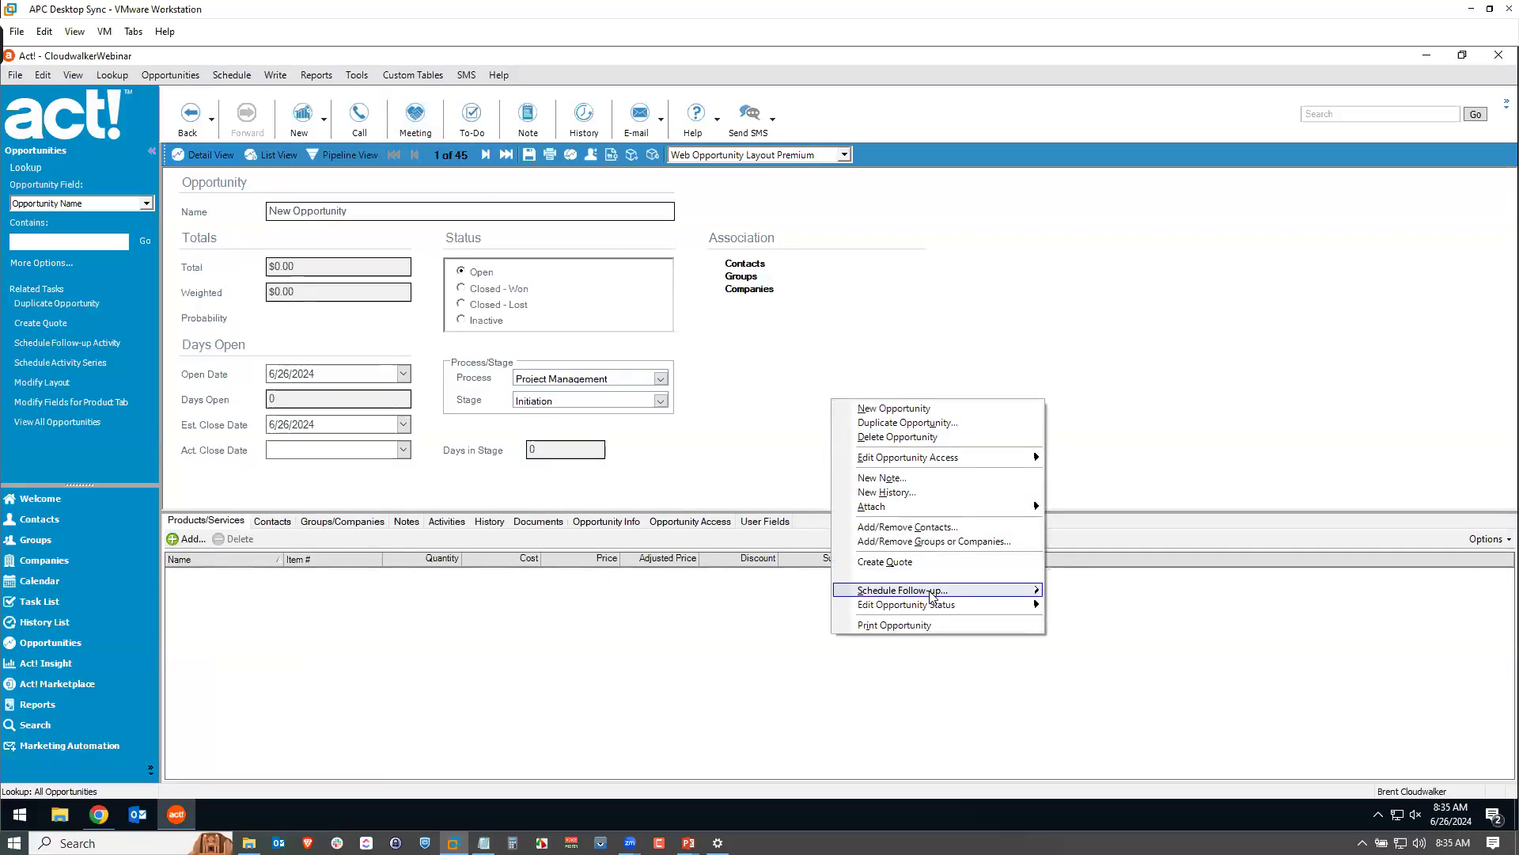
mouse_move(936, 594)
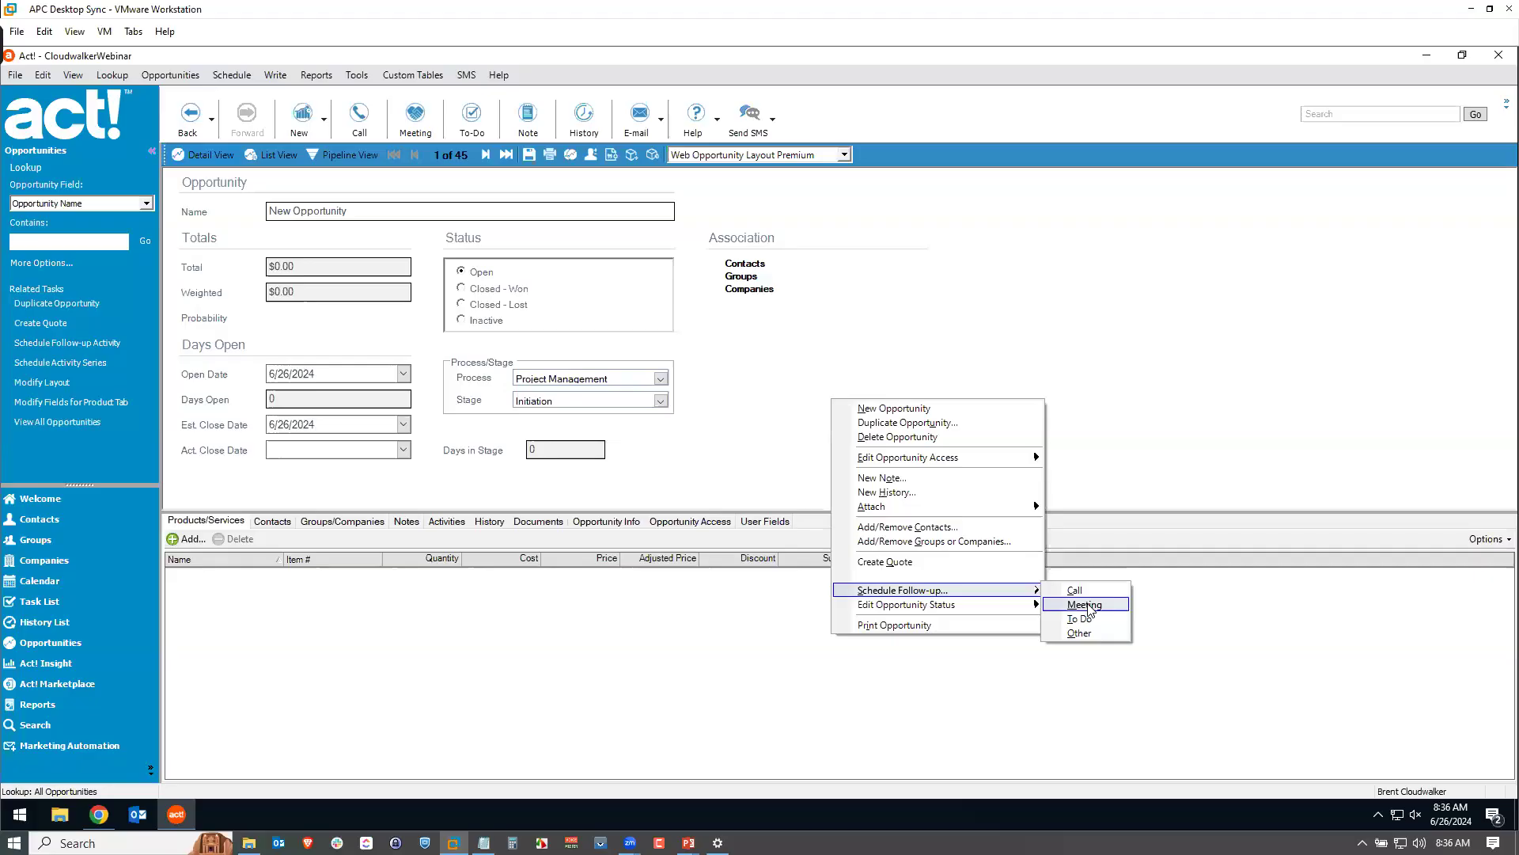
click(748, 373)
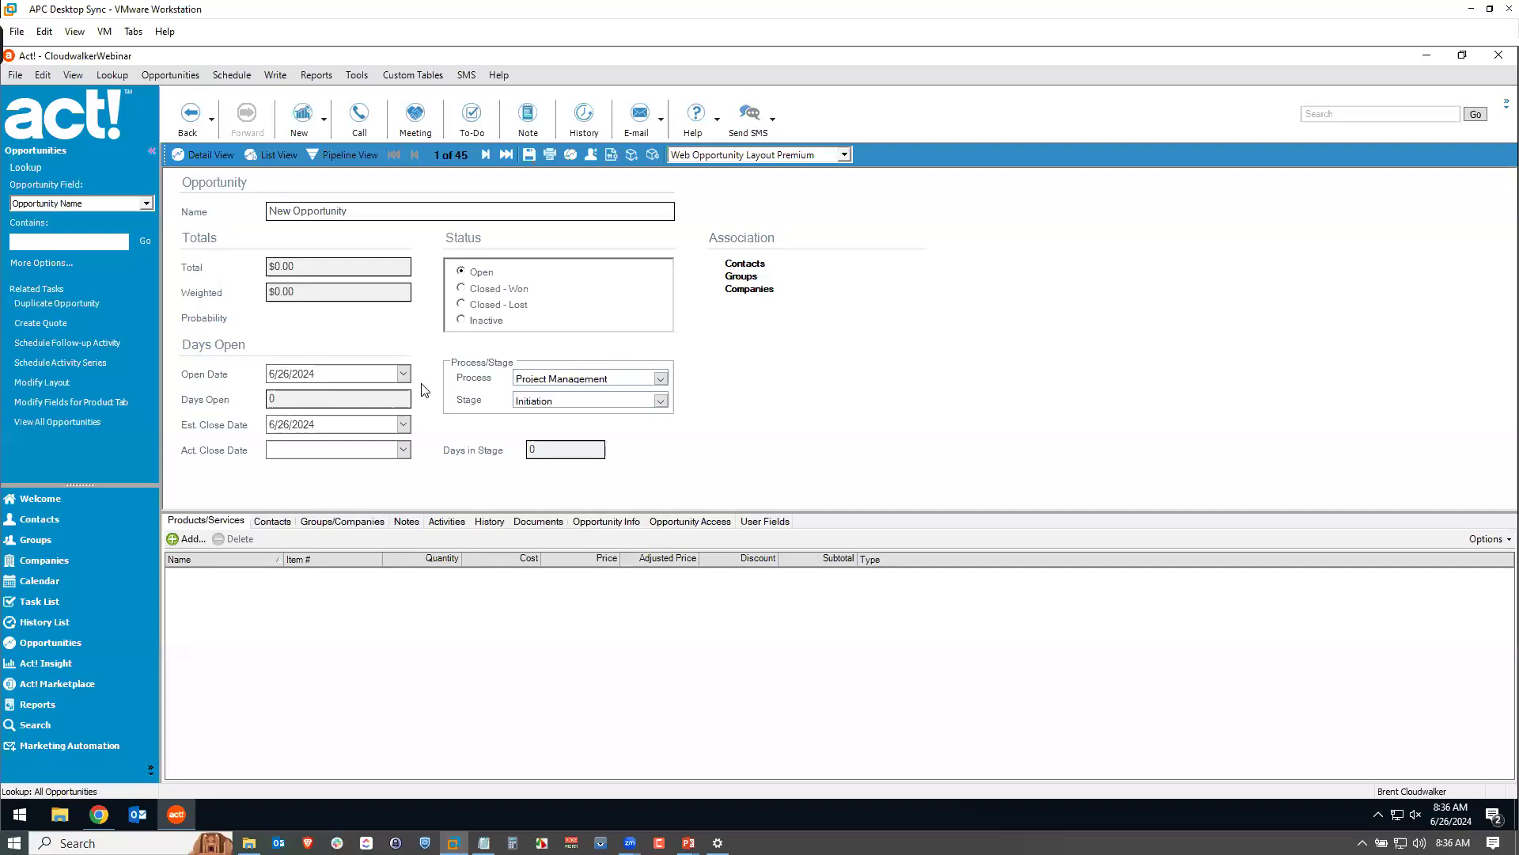
click(182, 815)
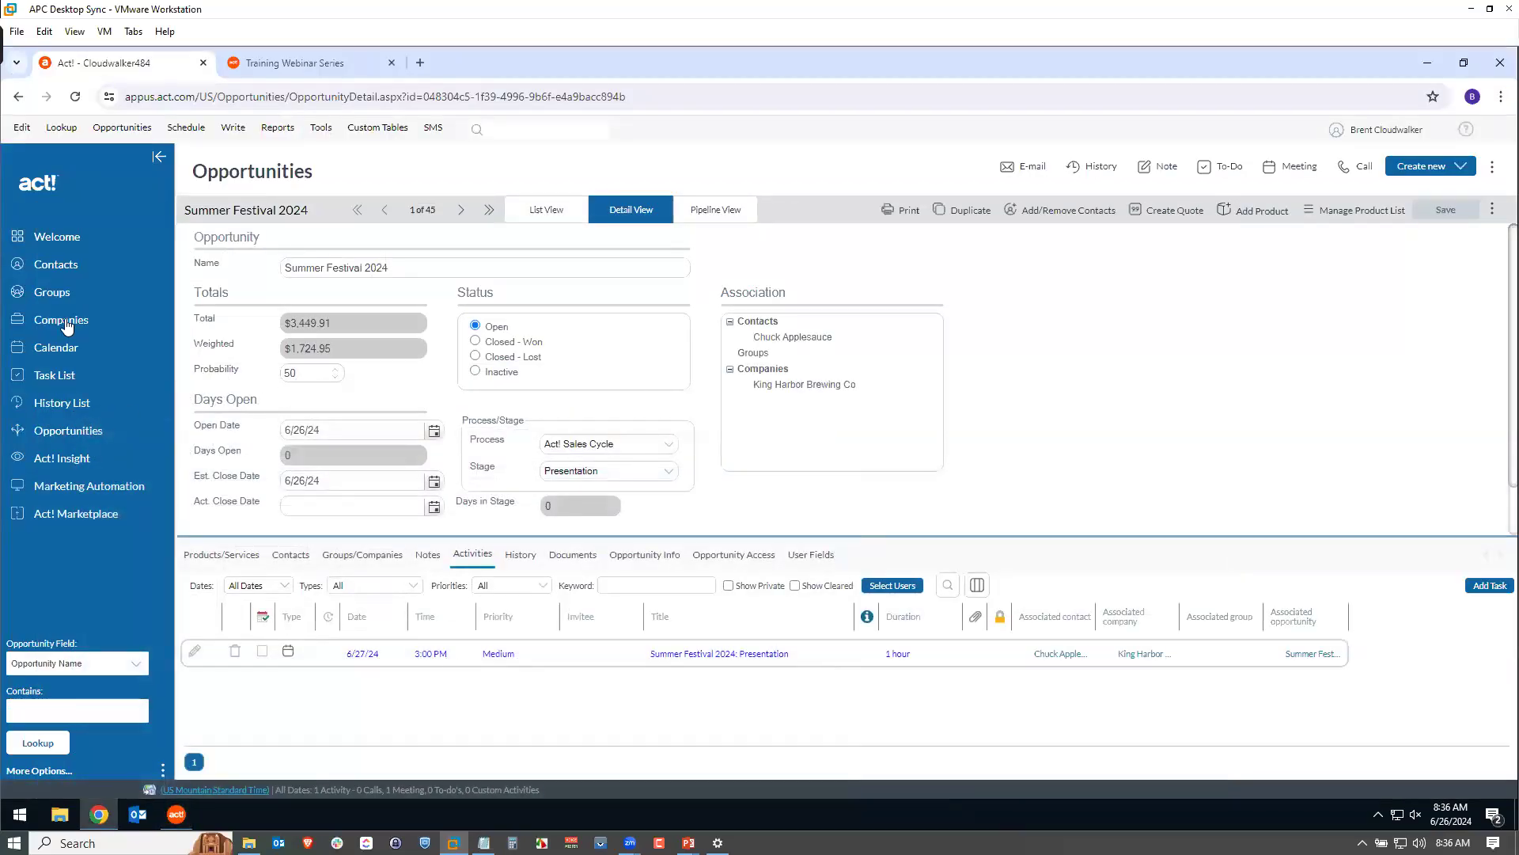
- Add the Organizer column to the Task List and select the Summer Festival 2024: Presentation meeting
click(55, 377)
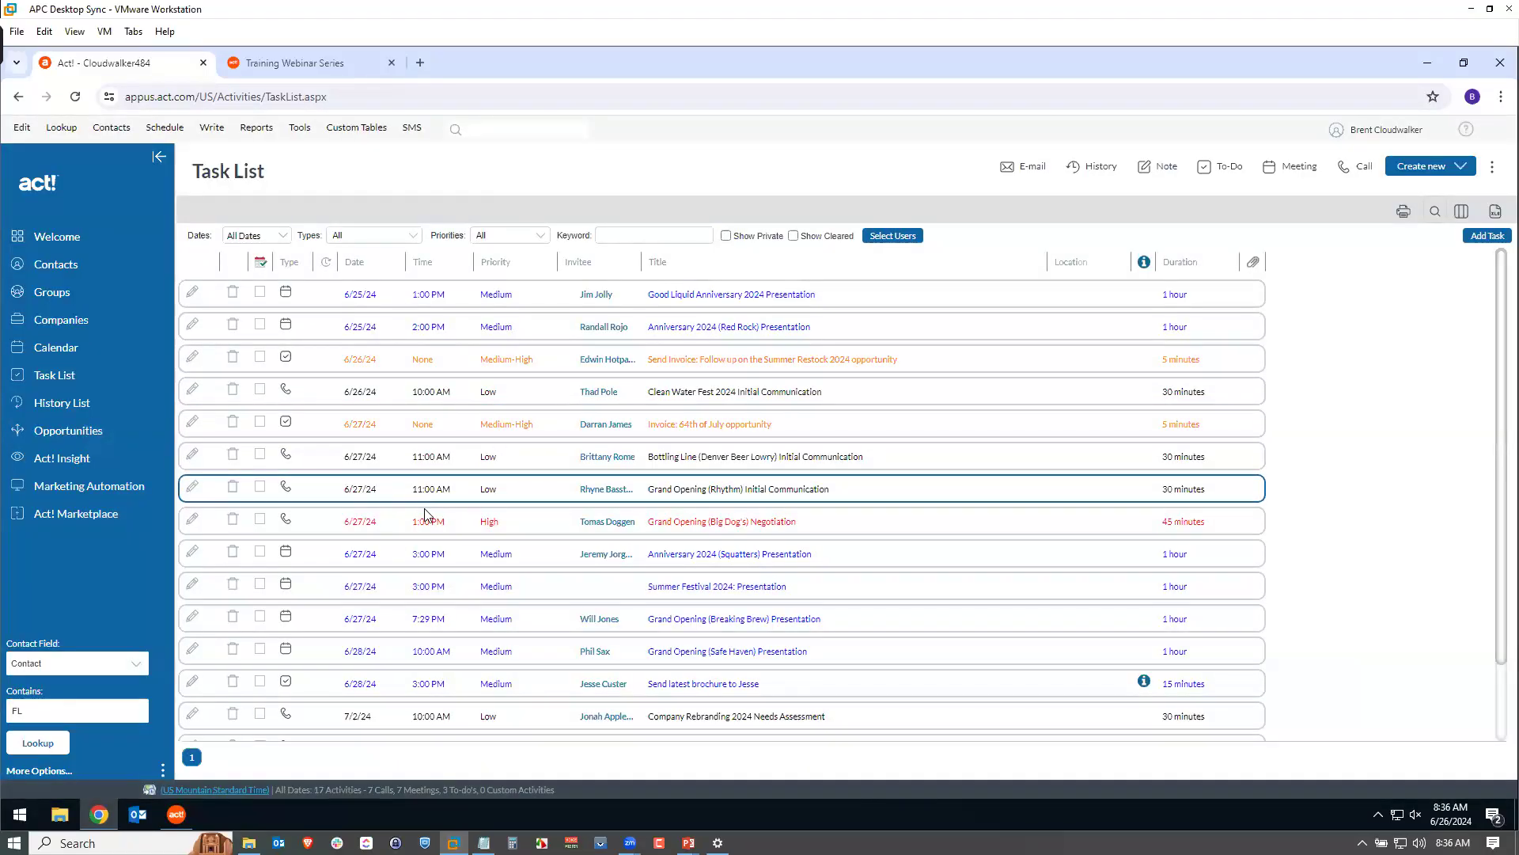
click(555, 592)
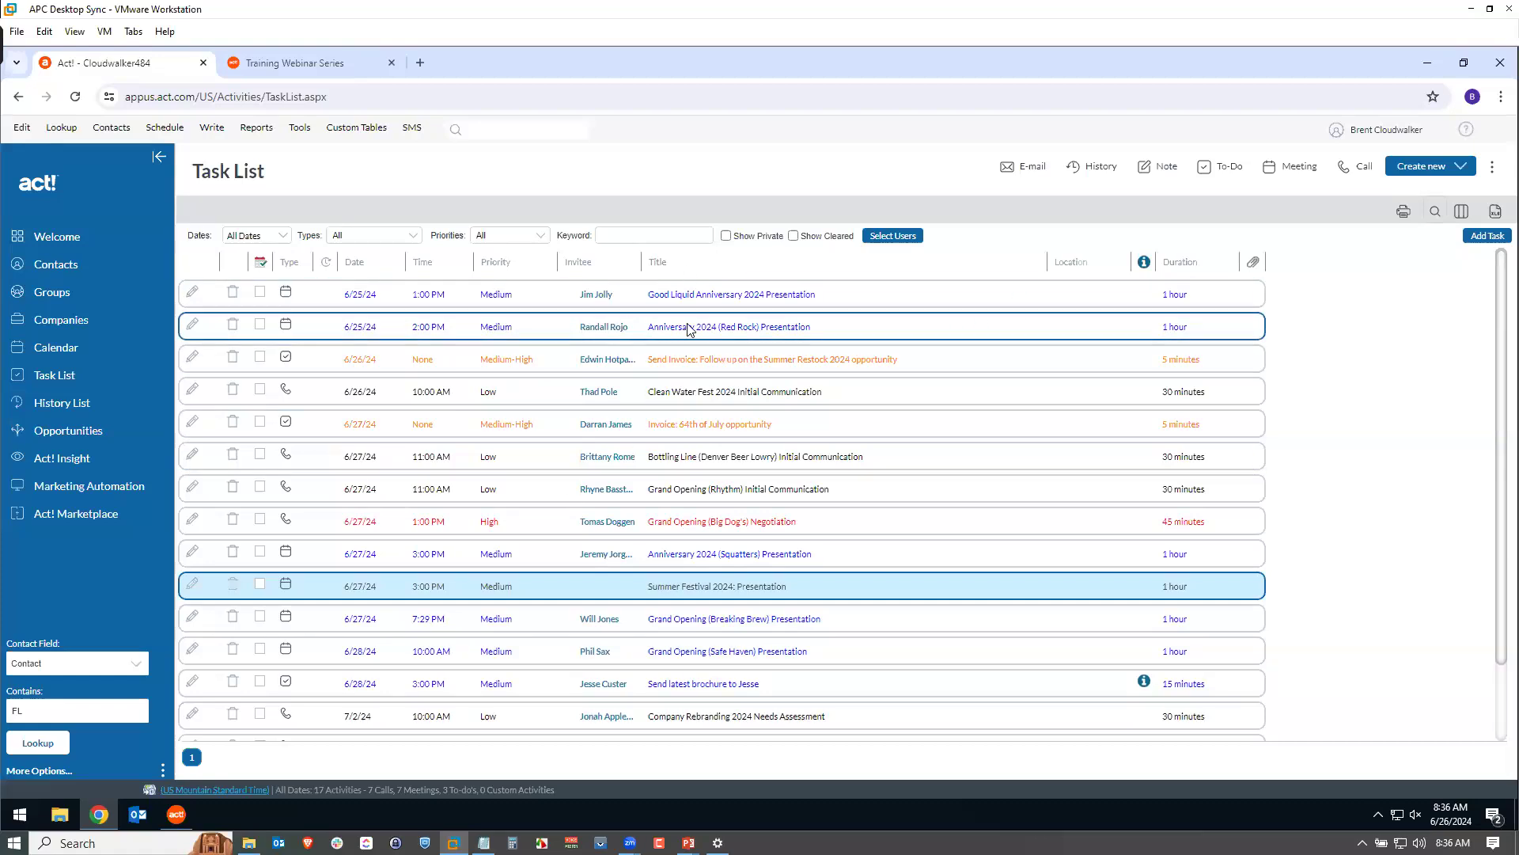
click(1461, 212)
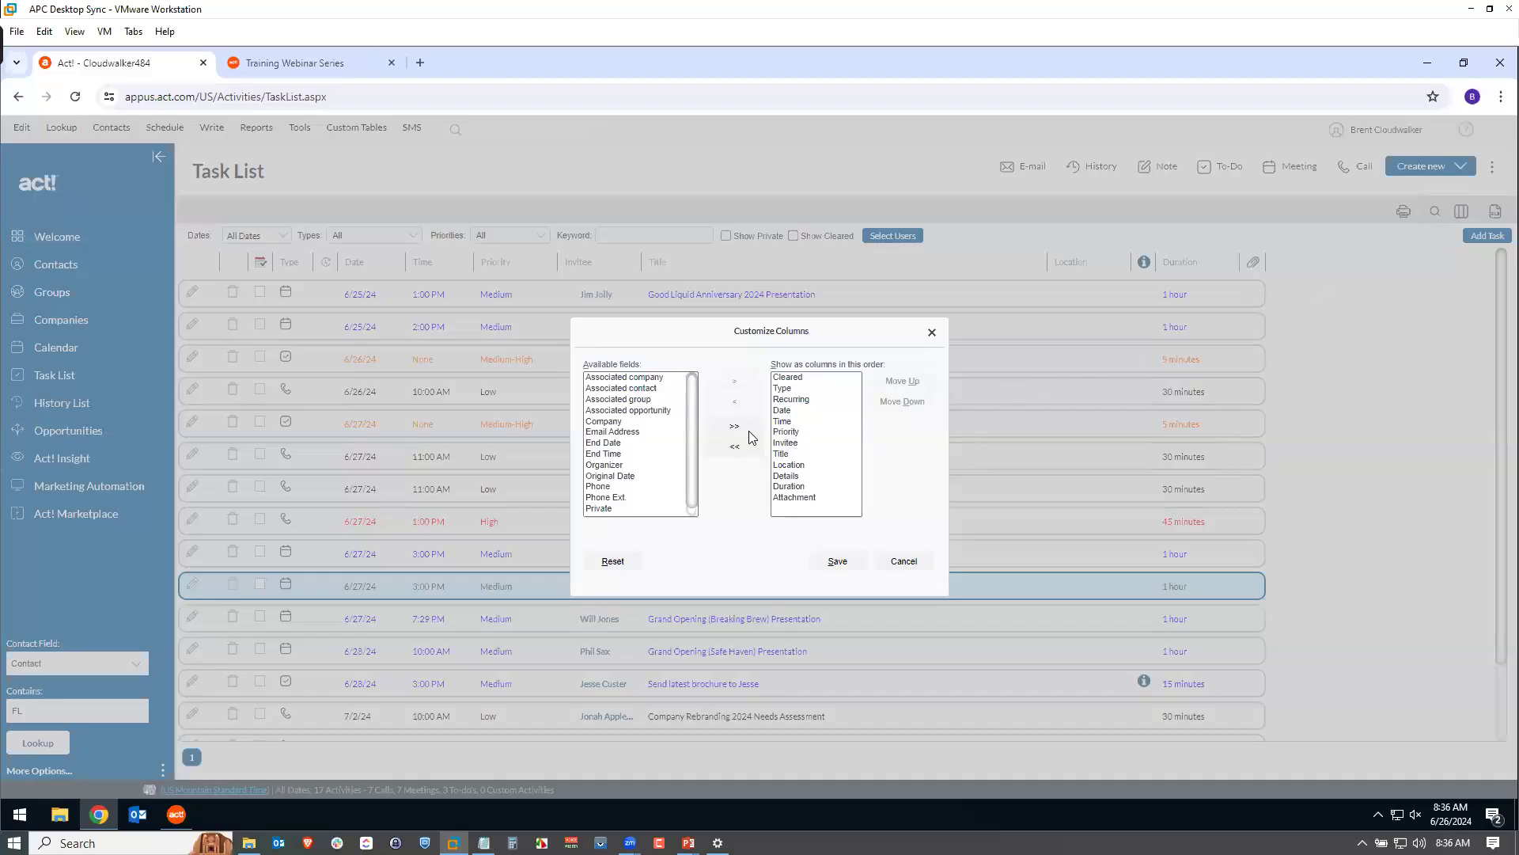
drag(691, 440, 691, 465)
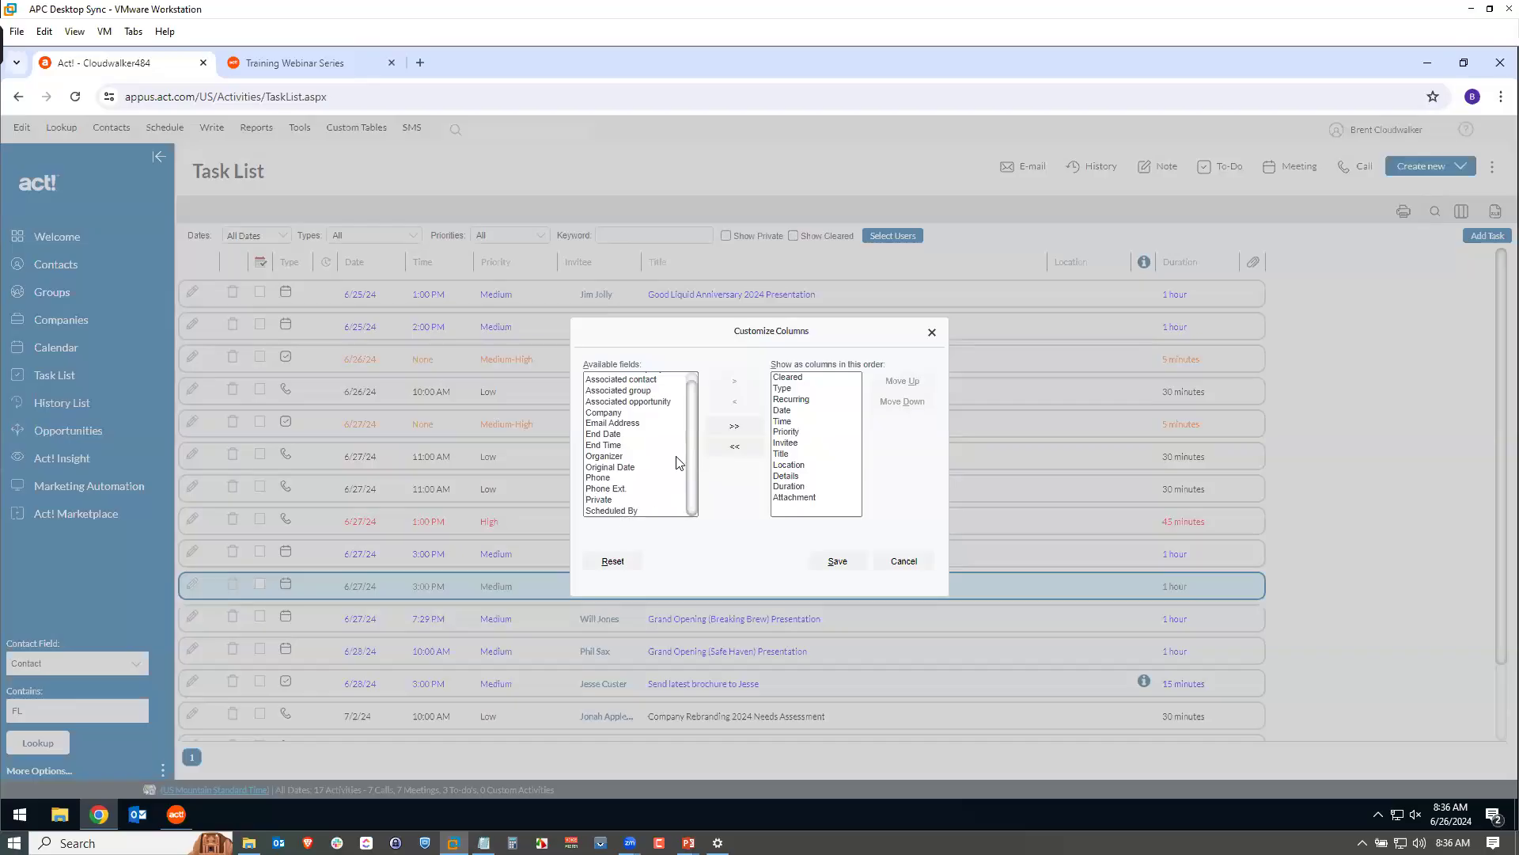
click(622, 456)
click(737, 384)
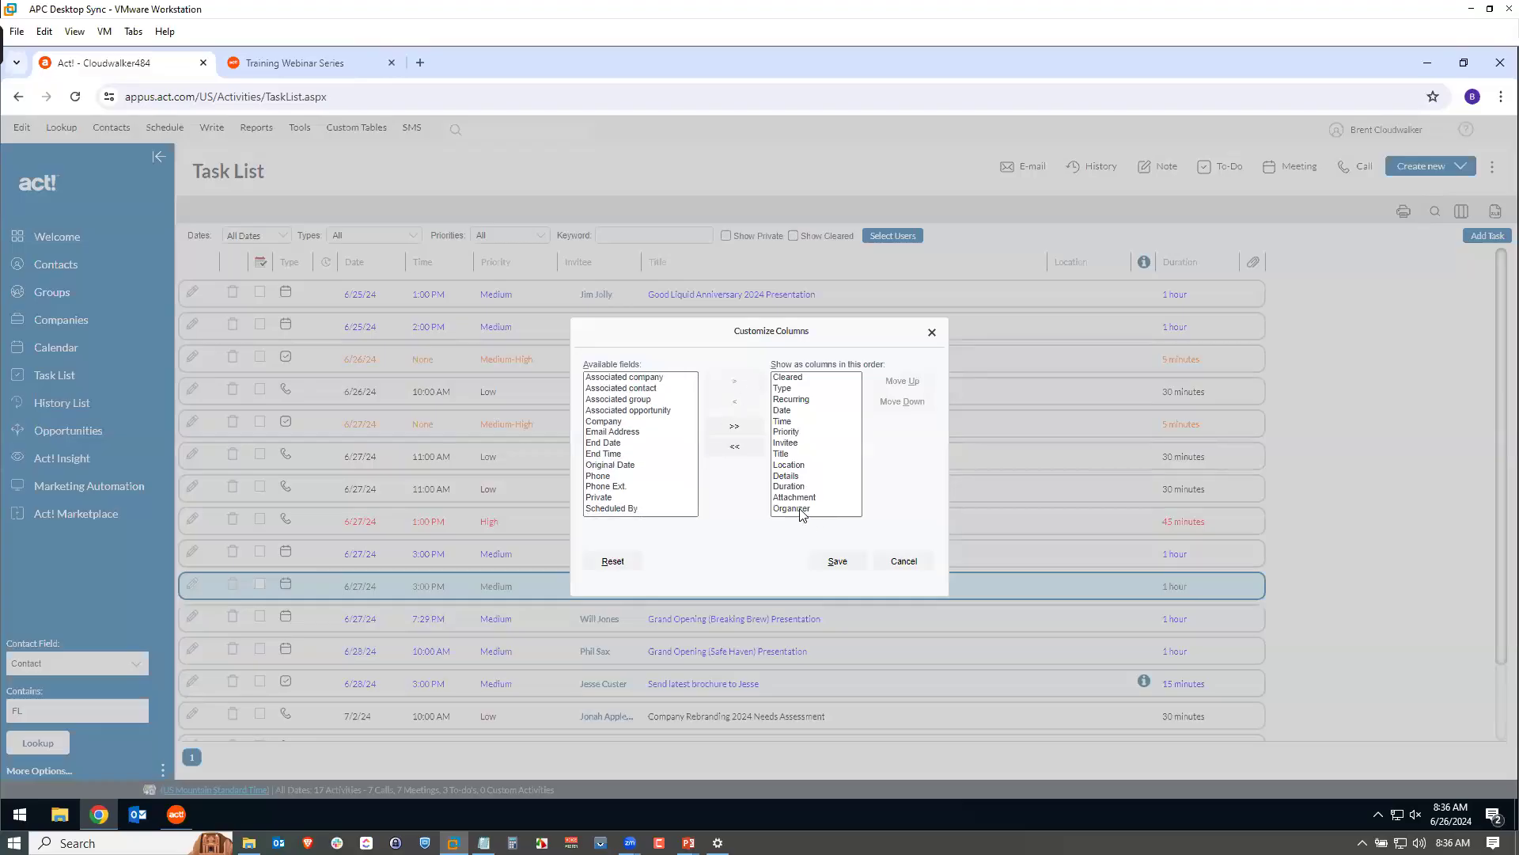
click(838, 561)
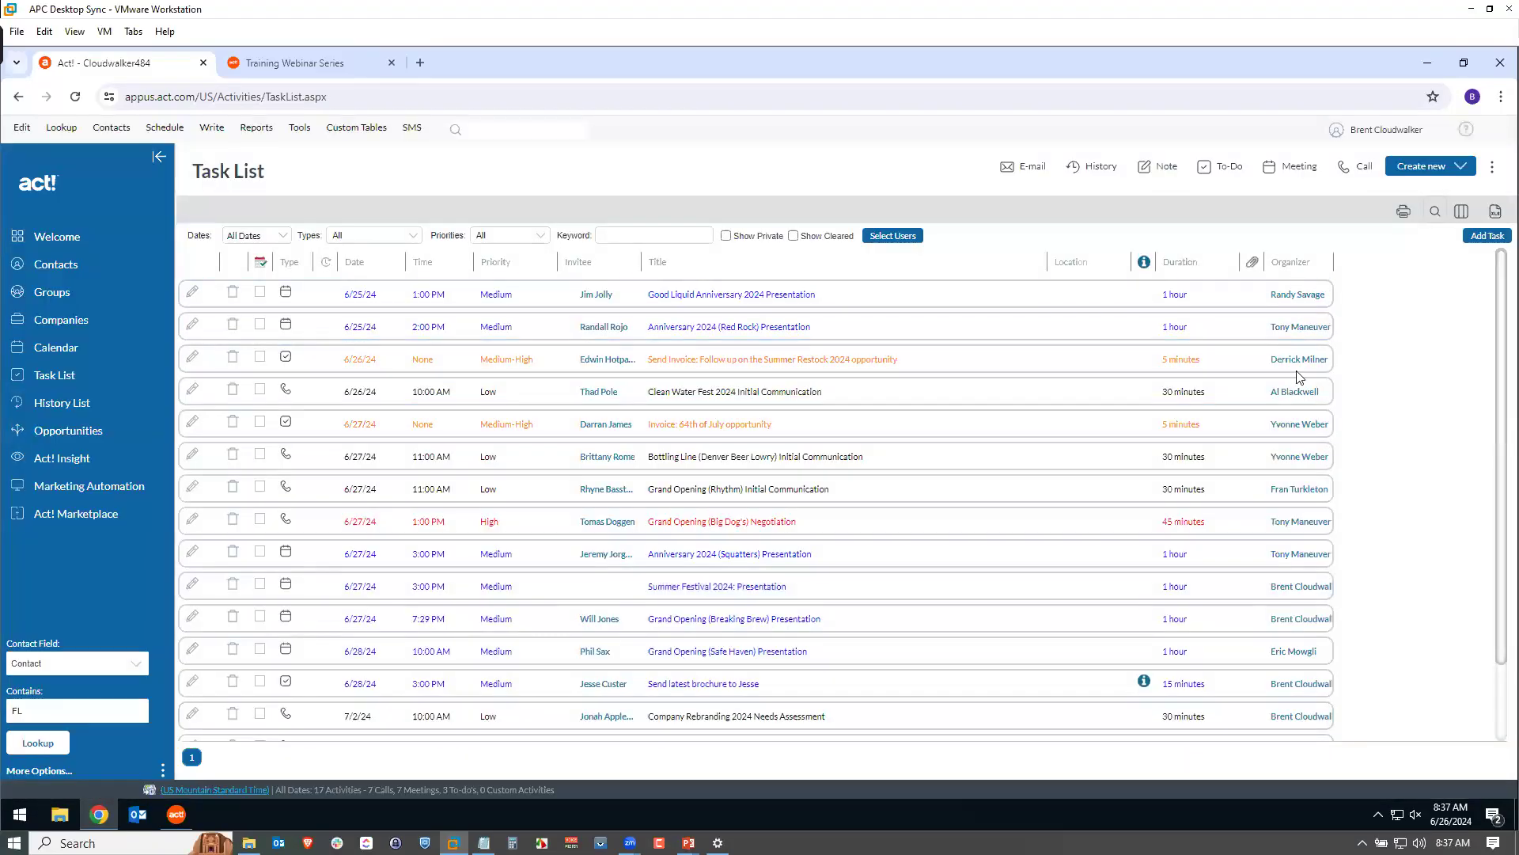
click(851, 593)
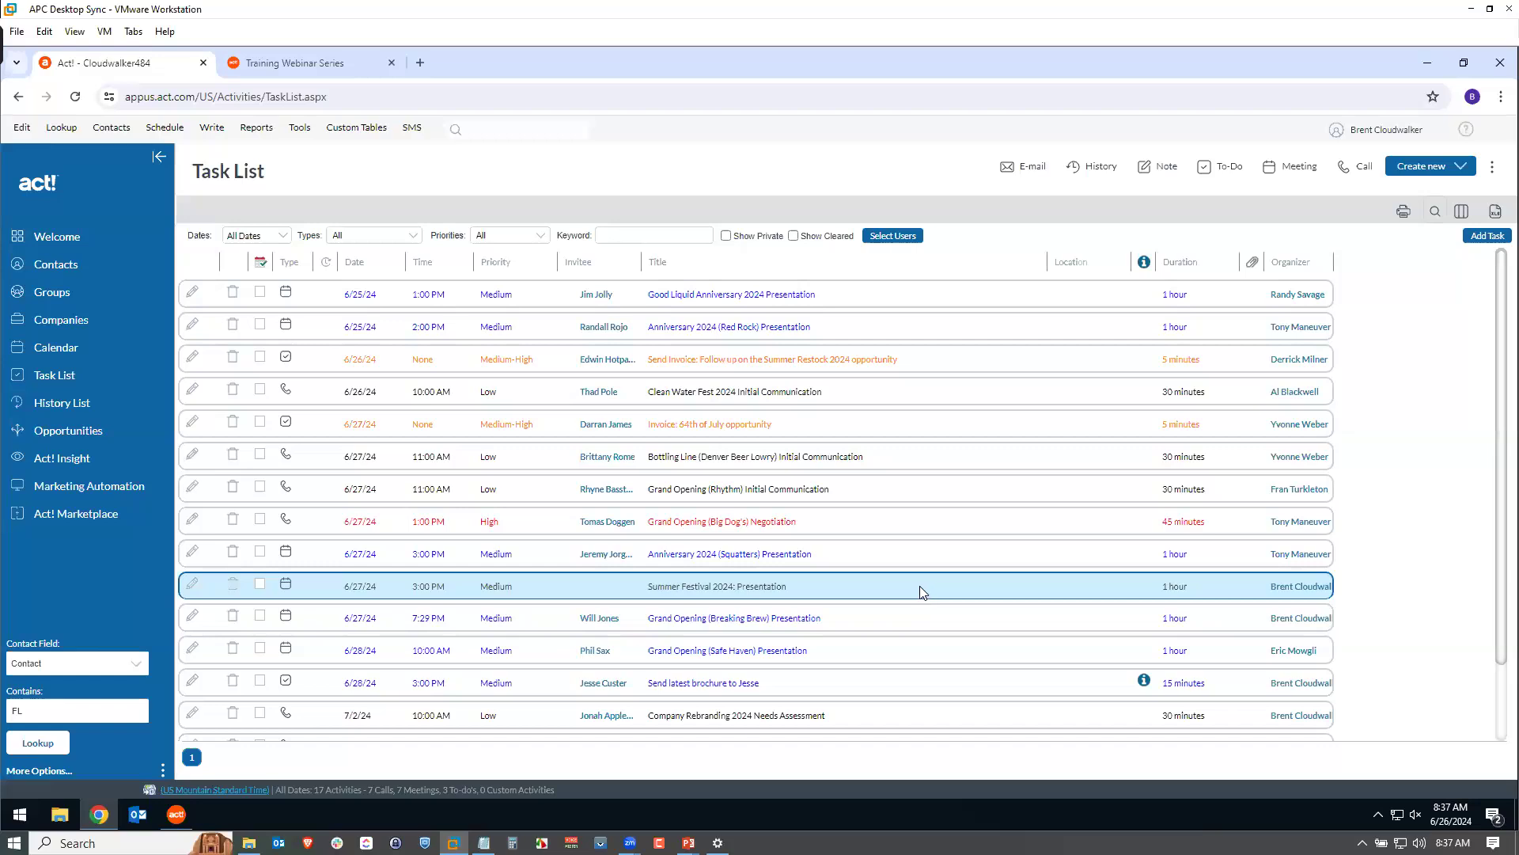
- Return to the web opportunities, and examine the sales pipeline view in desktop Act! before switching back to the browser
click(87, 435)
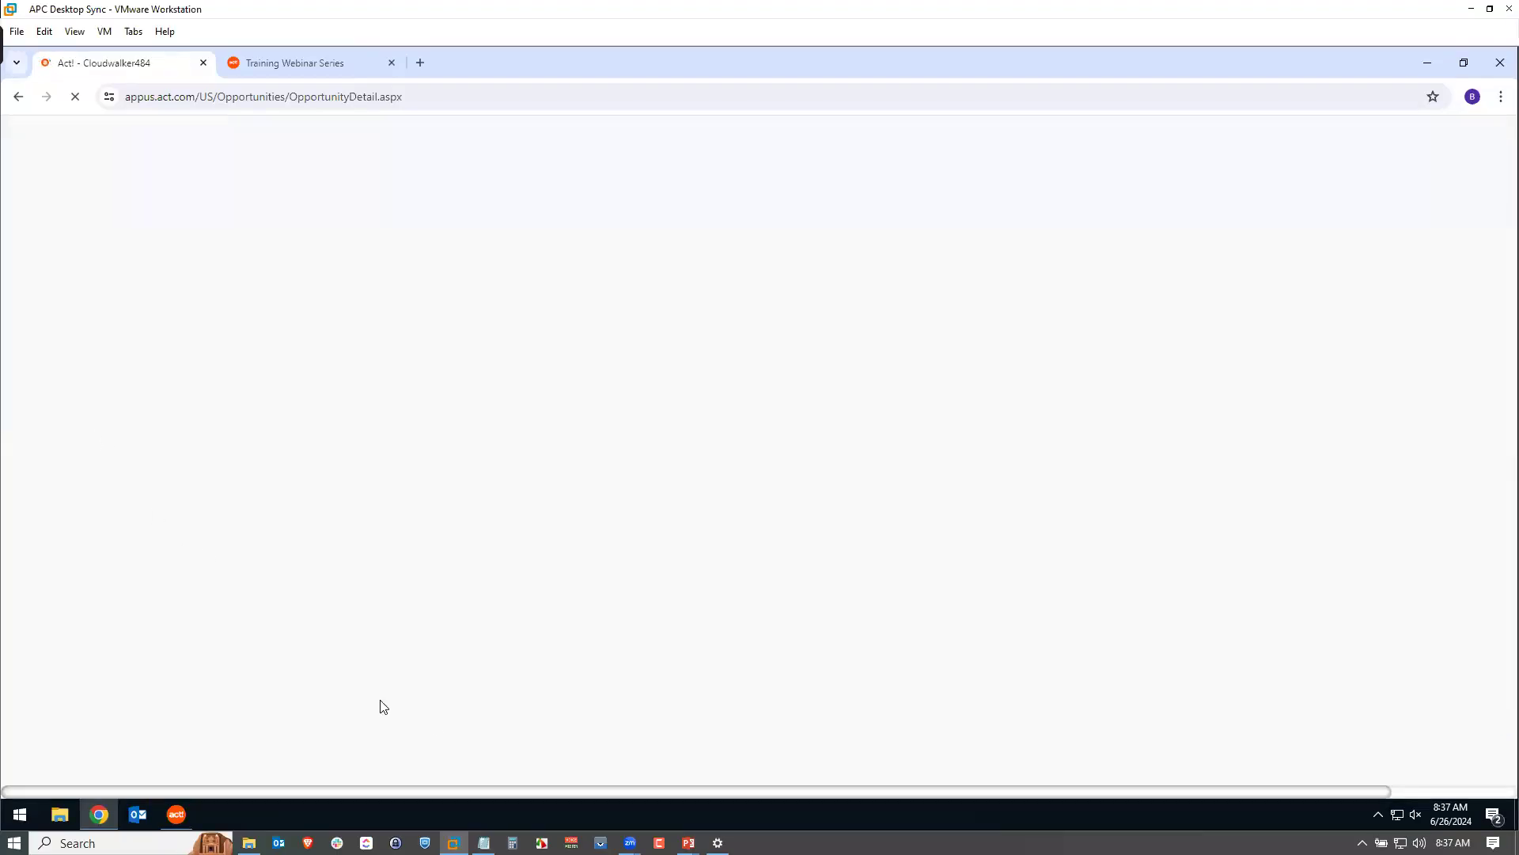
click(177, 815)
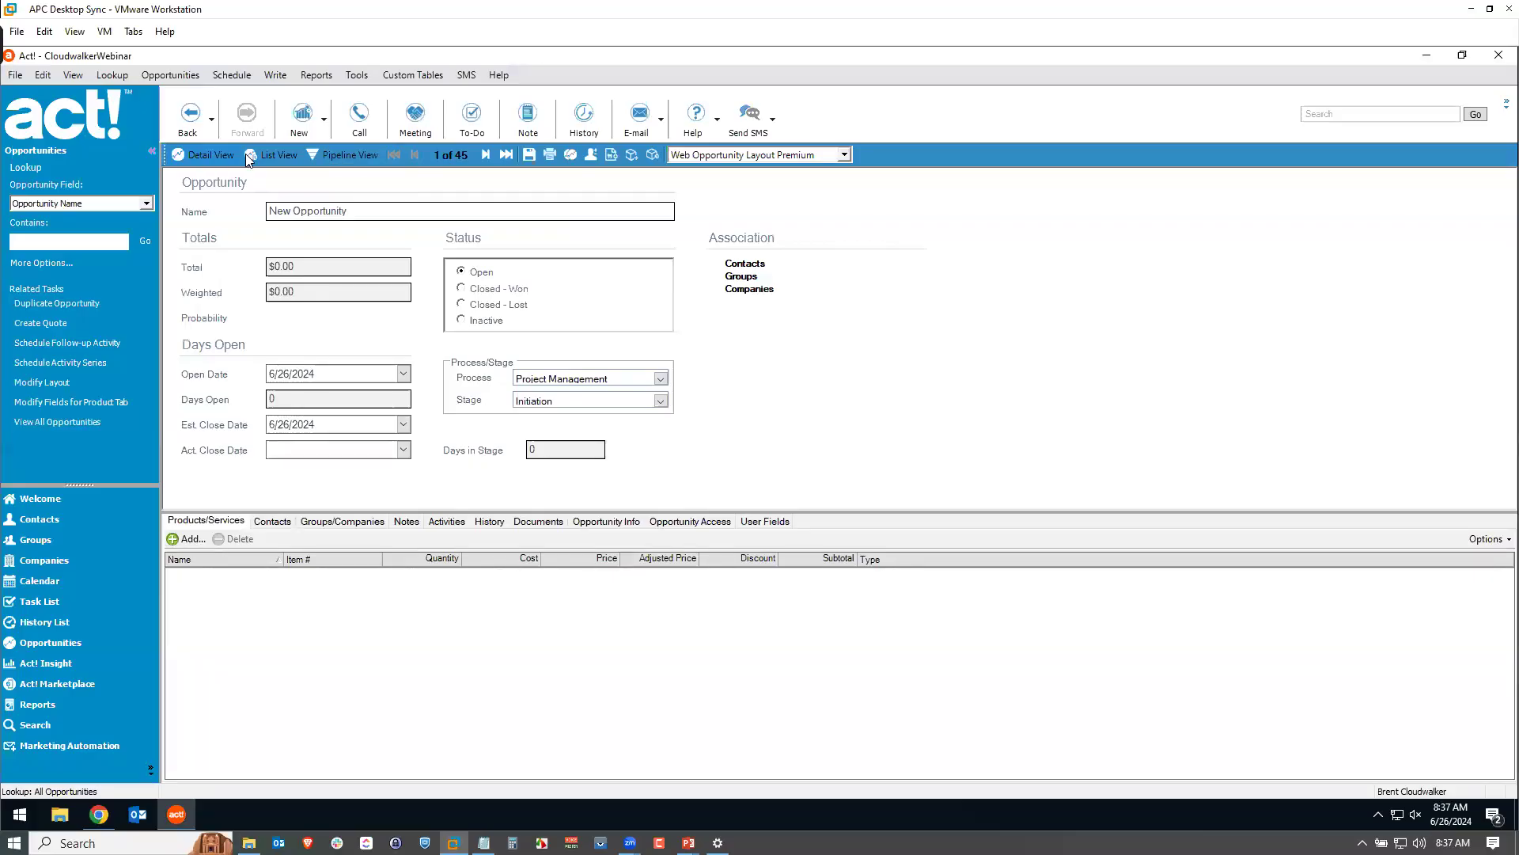
click(345, 157)
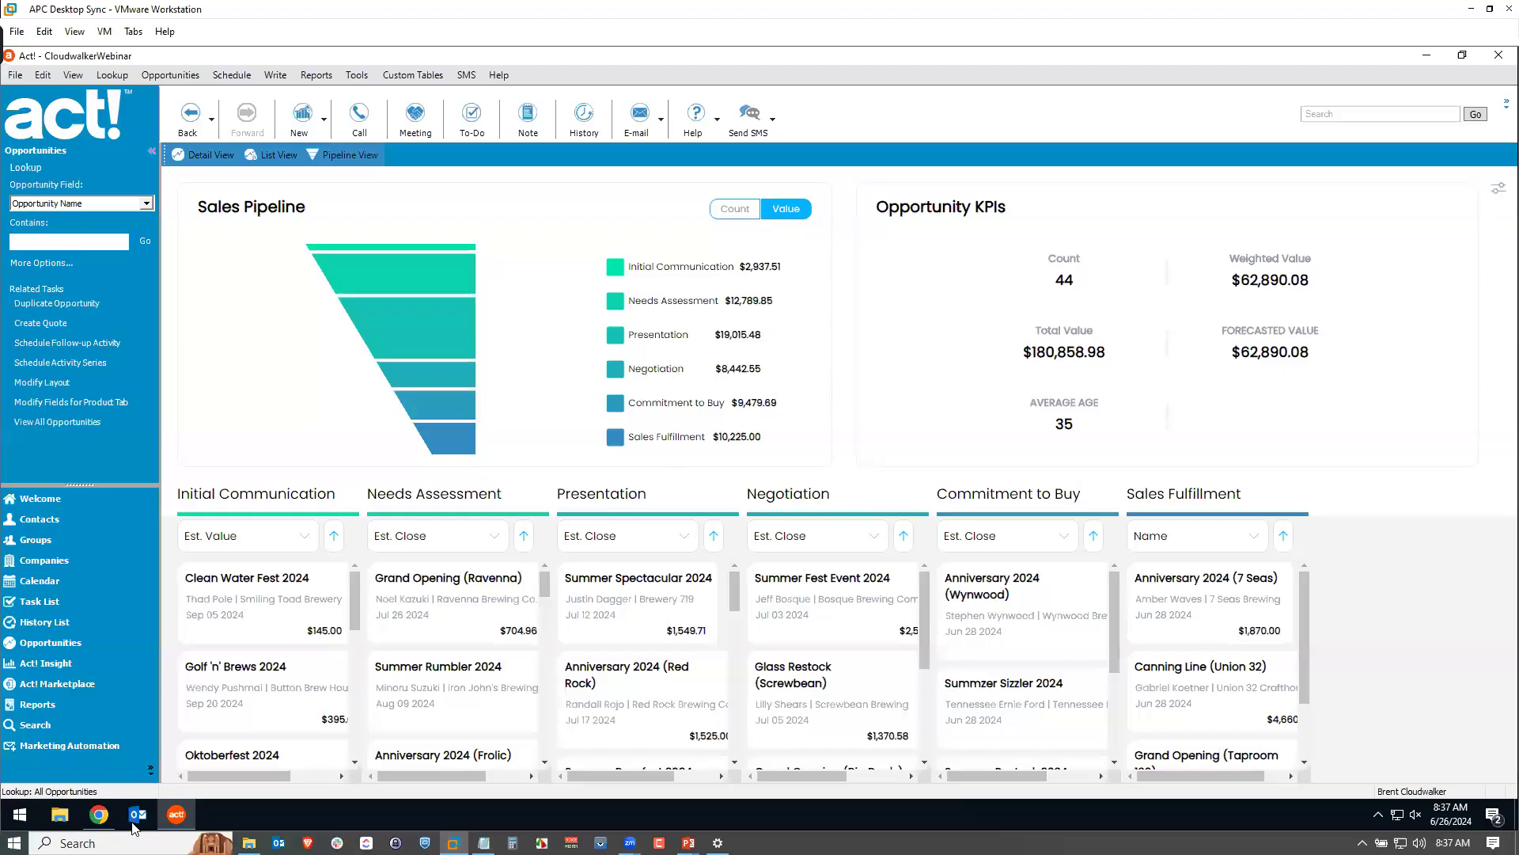
click(102, 824)
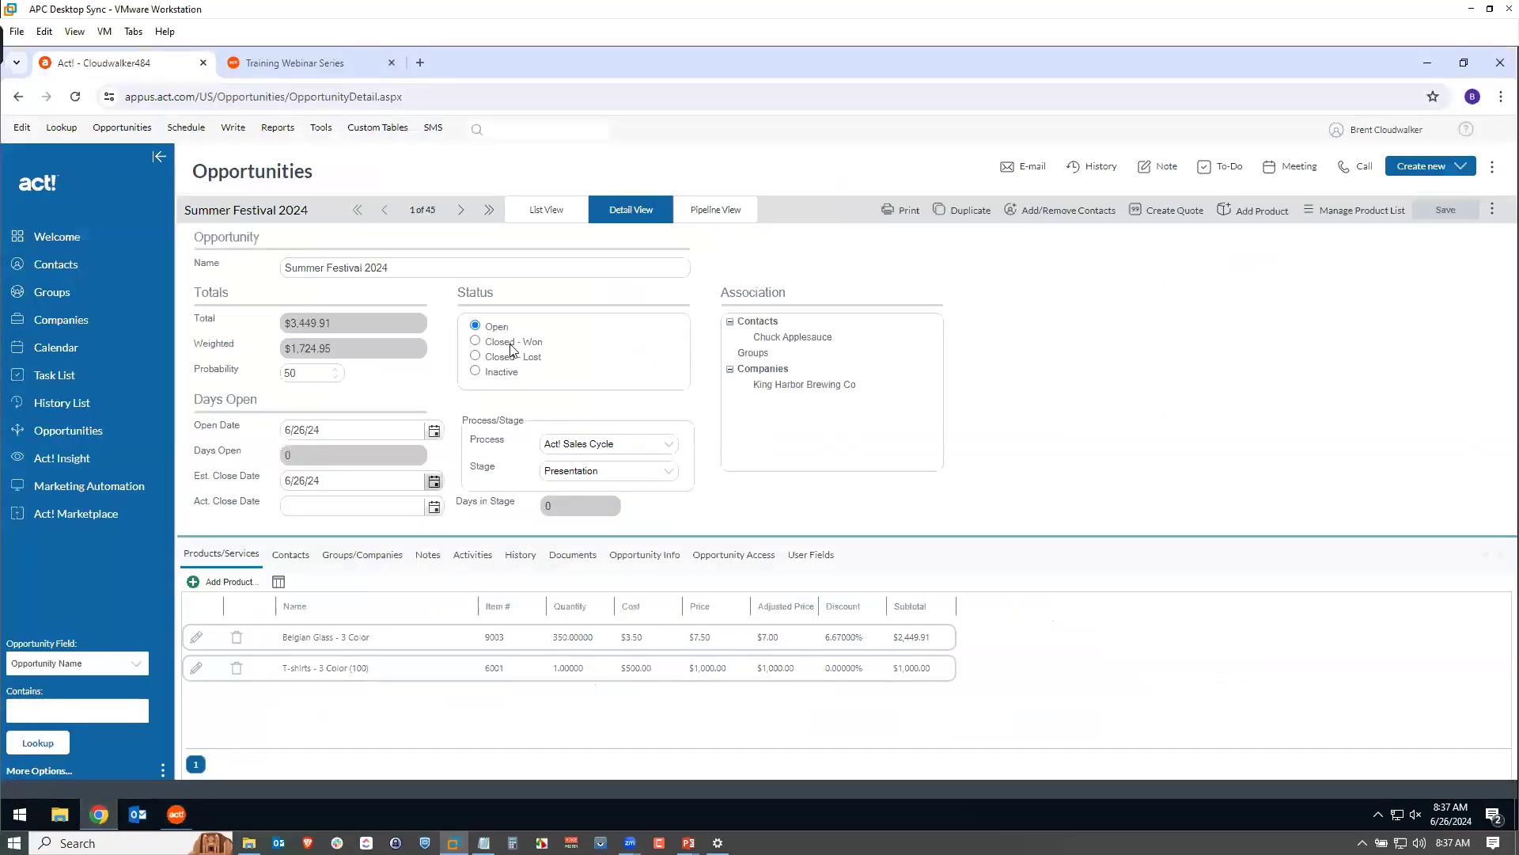
- Open the opportunities pipeline view and show the KPI and sales pipeline charts above the stage columns
click(716, 210)
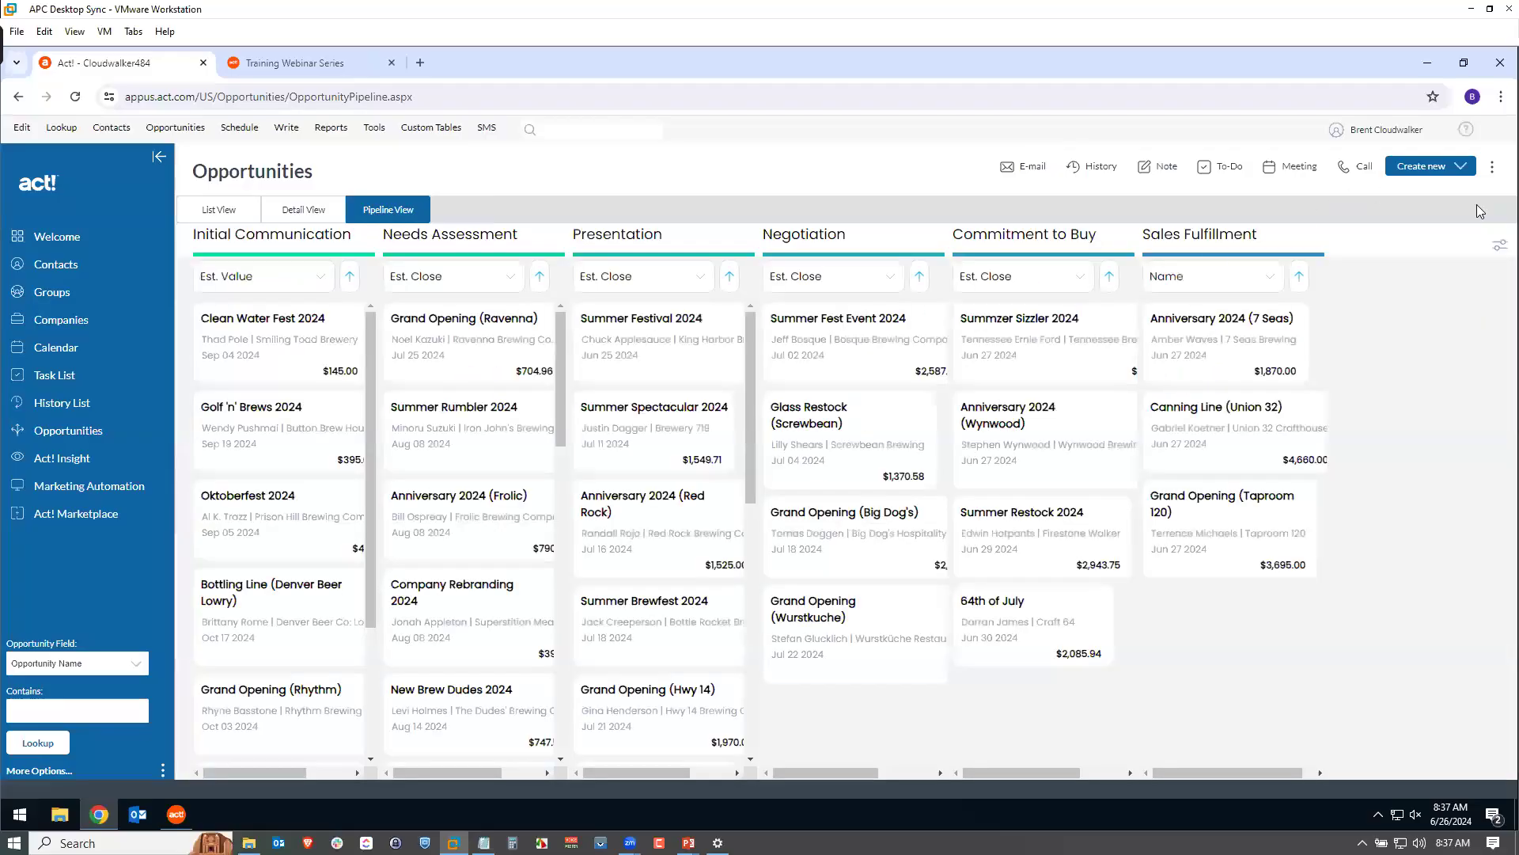
click(1500, 252)
click(1418, 283)
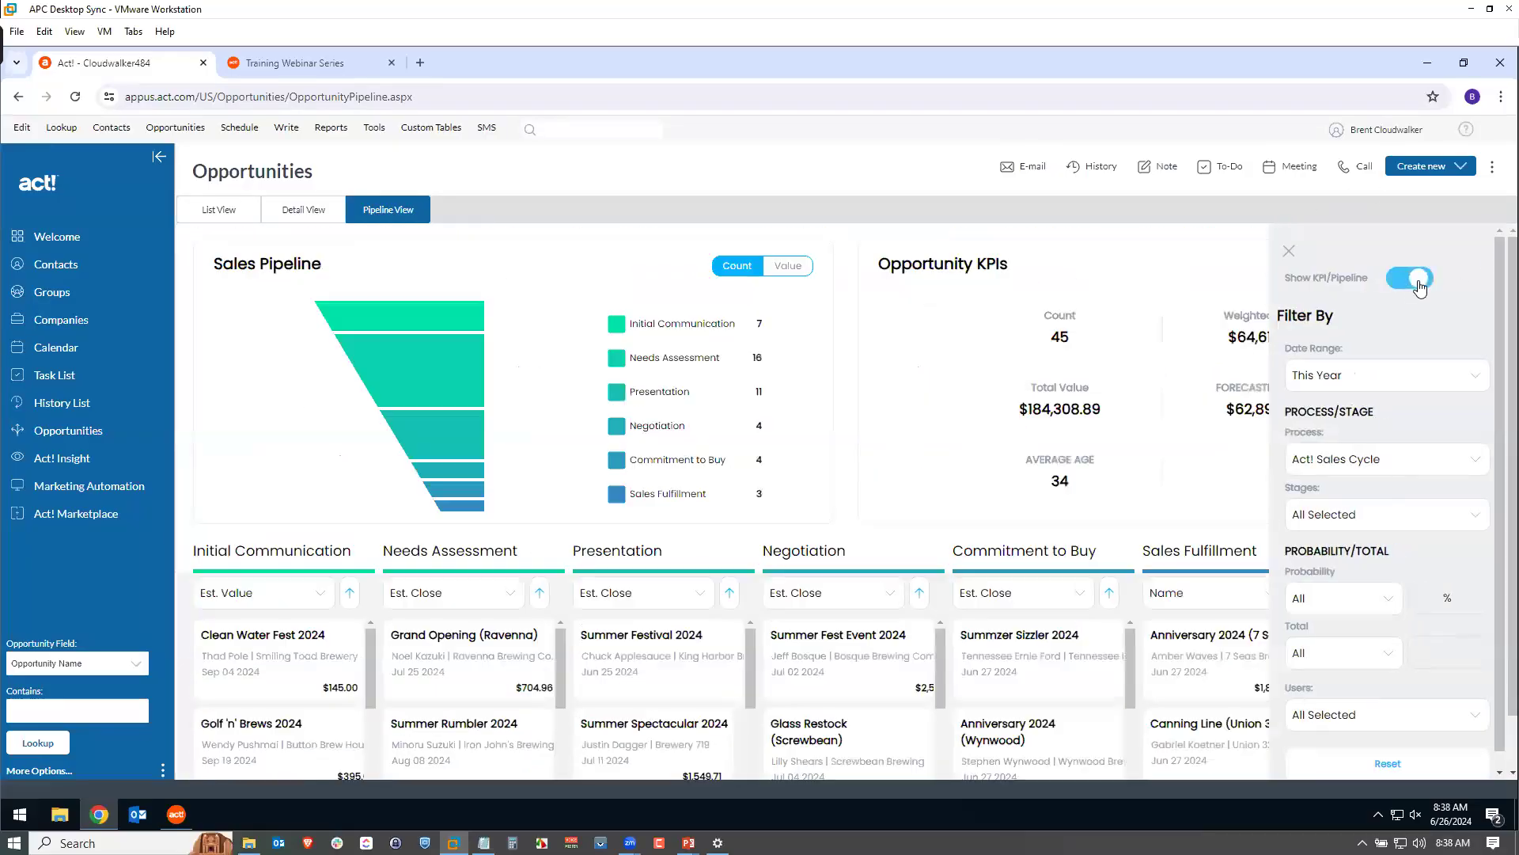
click(1302, 250)
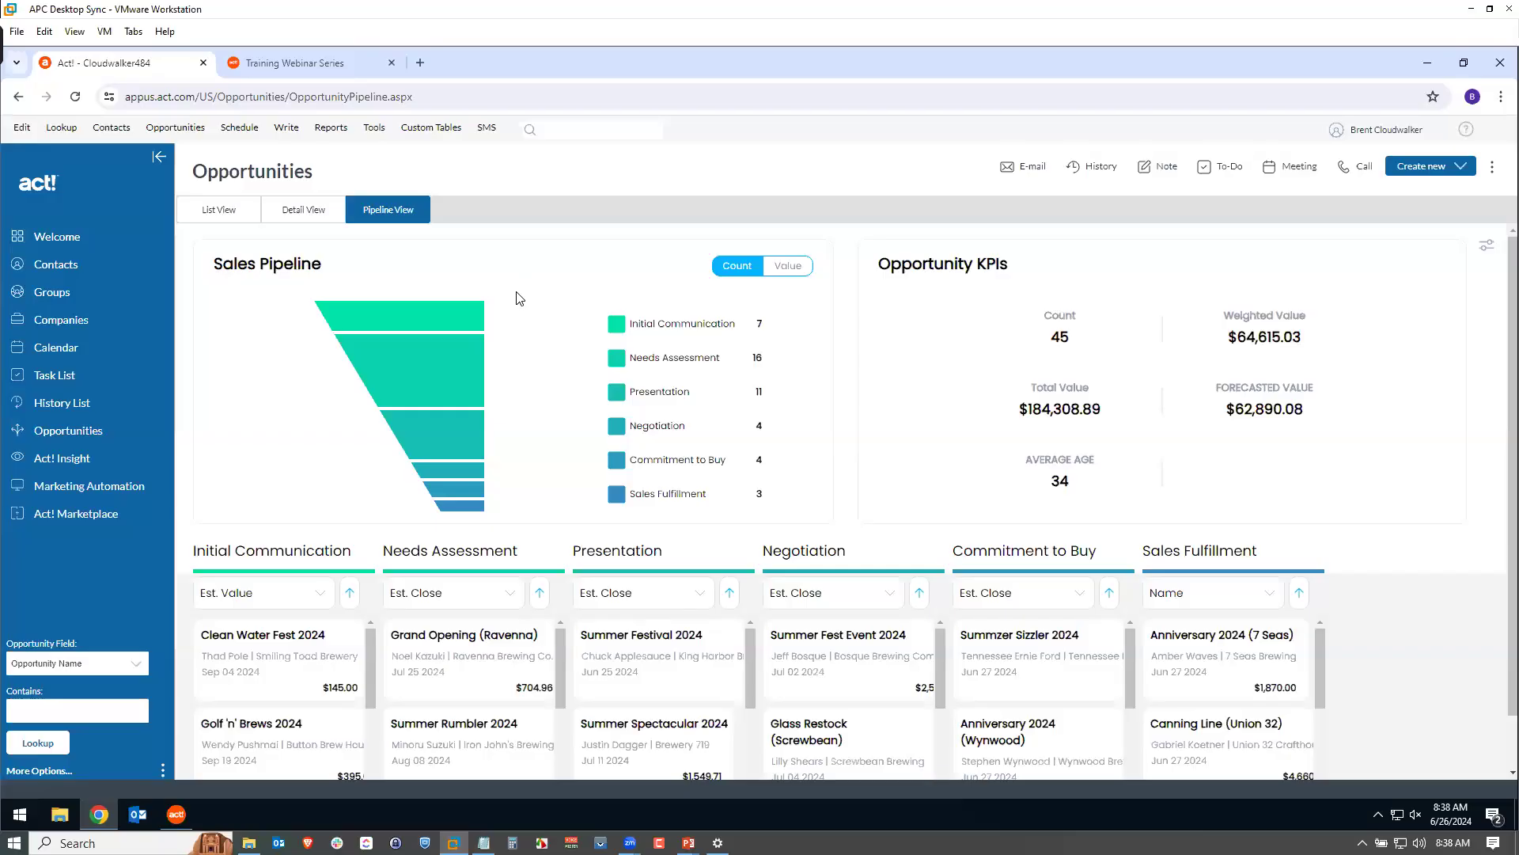
- Examine the sales pipeline funnel by opportunity count and by value for each stage, and return it to Count
mouse_move(693, 363)
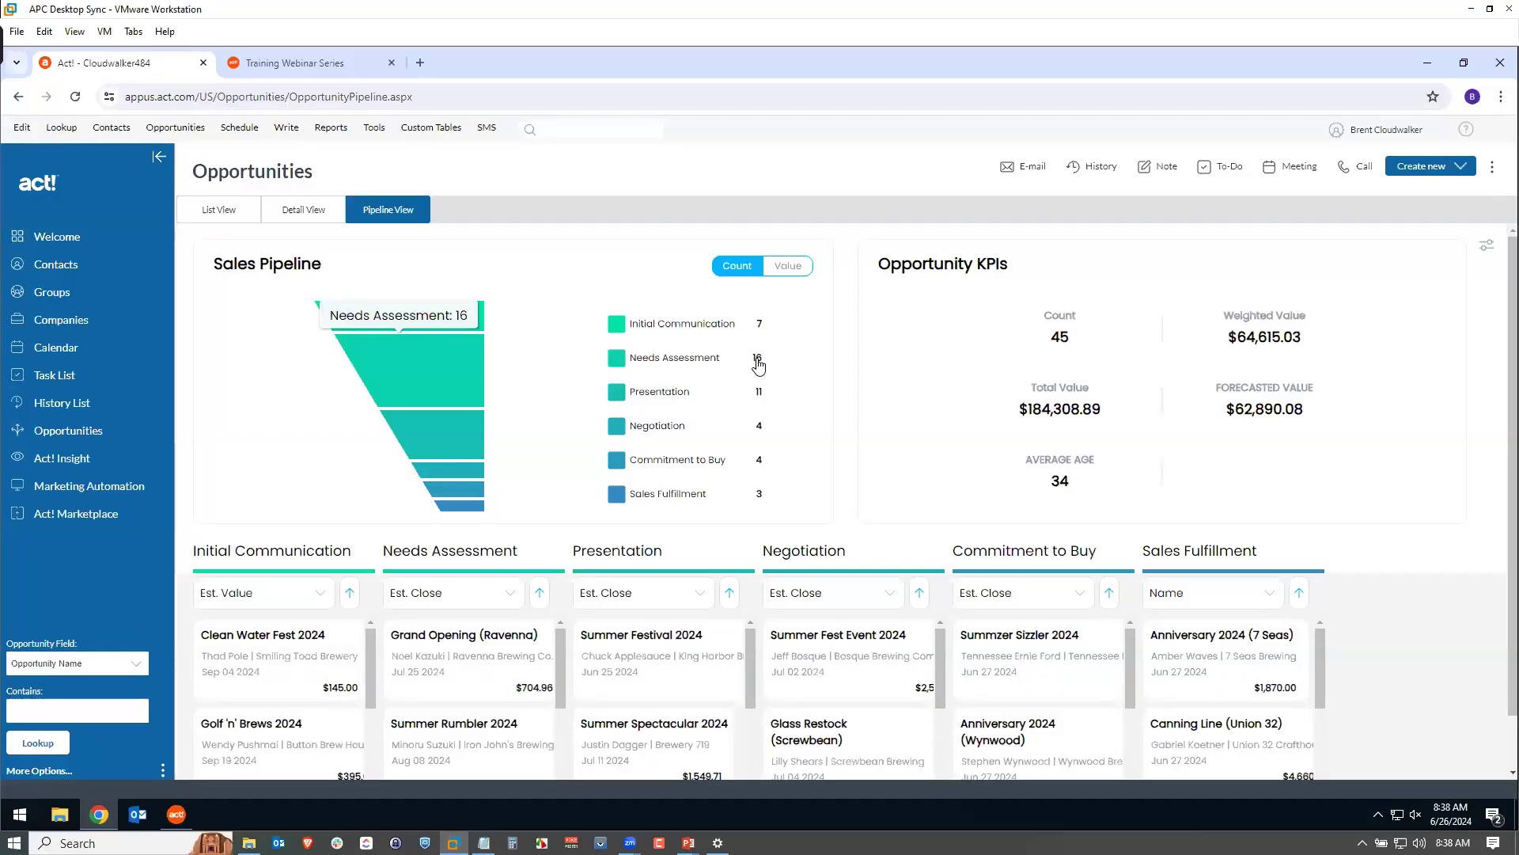
mouse_move(645, 457)
mouse_move(631, 485)
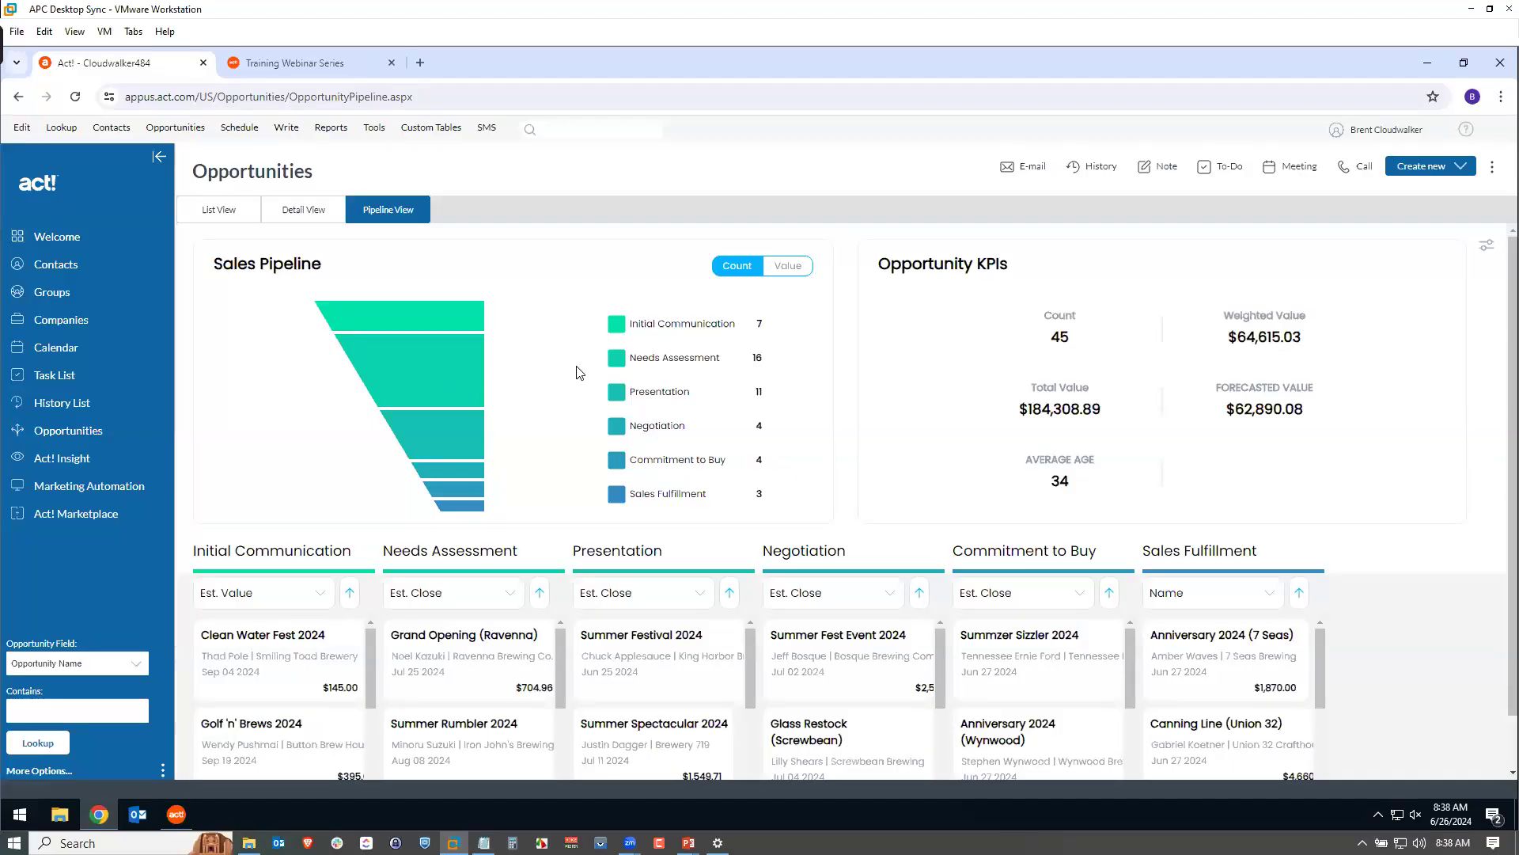
mouse_move(445, 375)
mouse_move(448, 341)
click(789, 267)
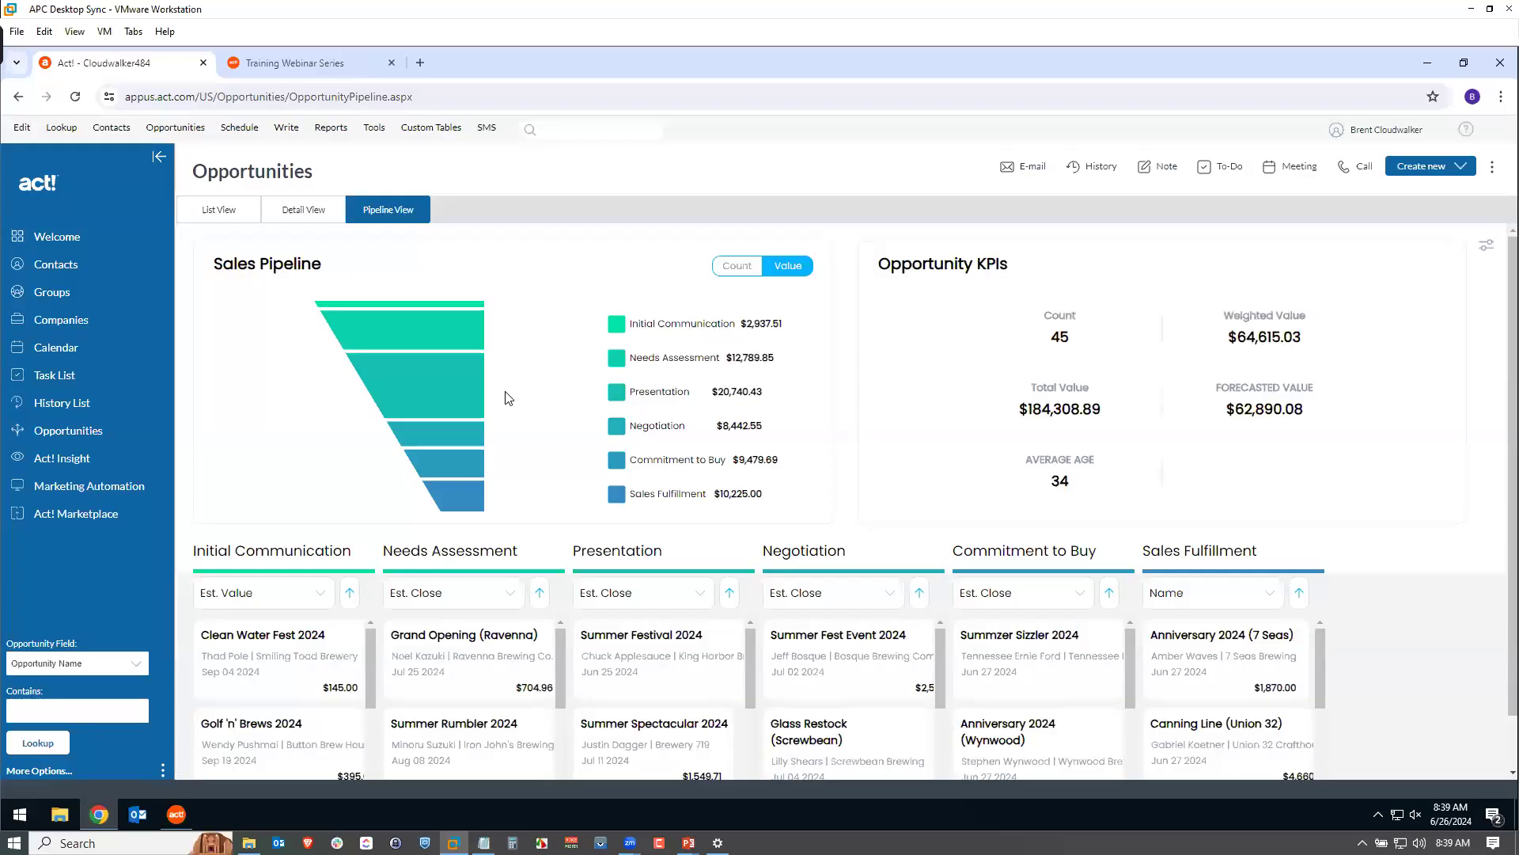
mouse_move(693, 326)
click(732, 266)
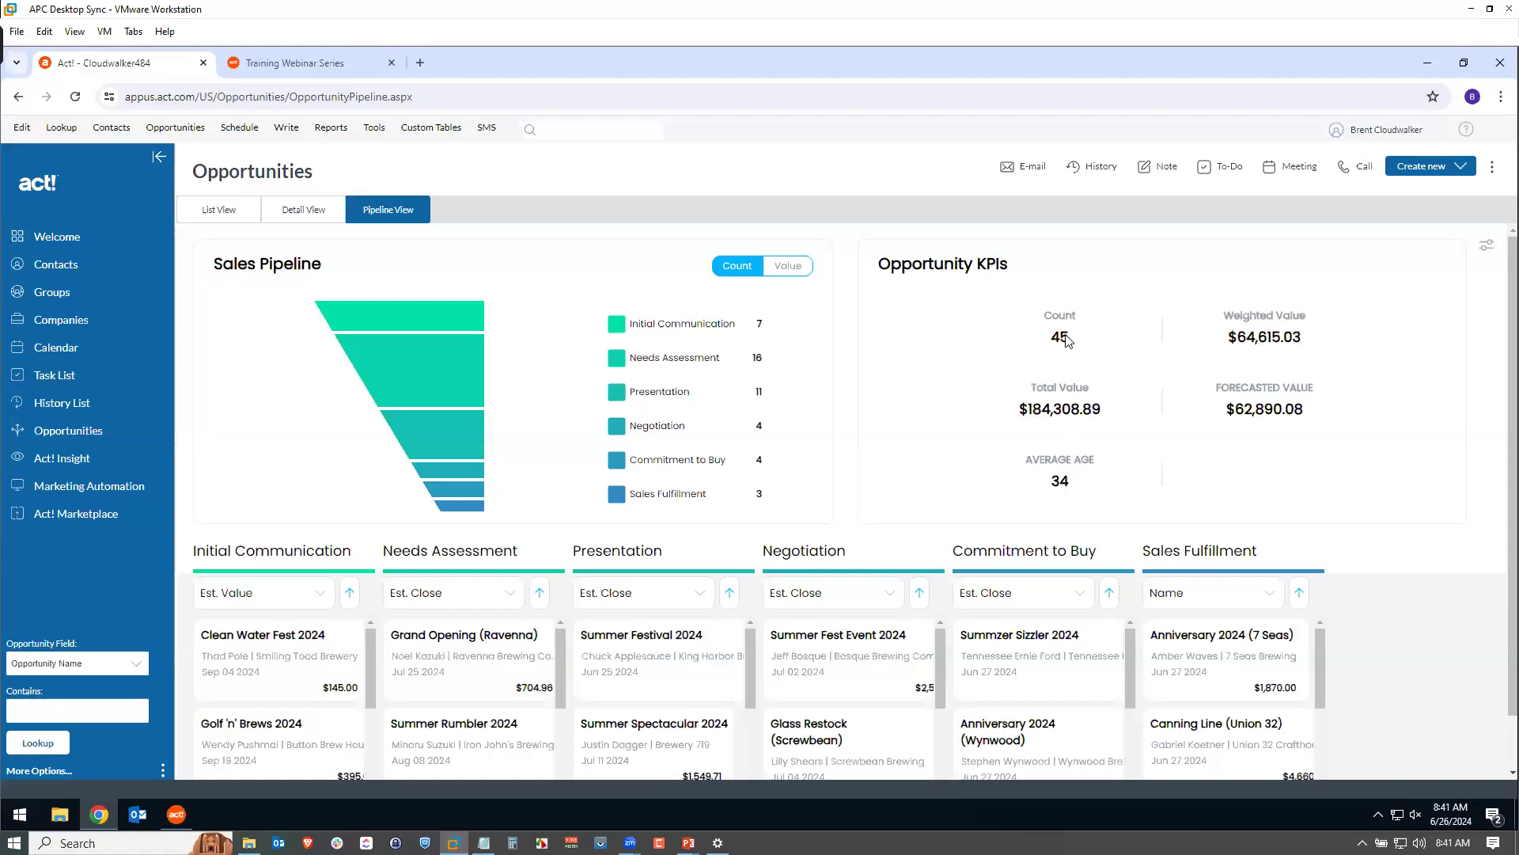
- Show the opportunity list and examine the KPI customization options, then cancel without changes
click(241, 215)
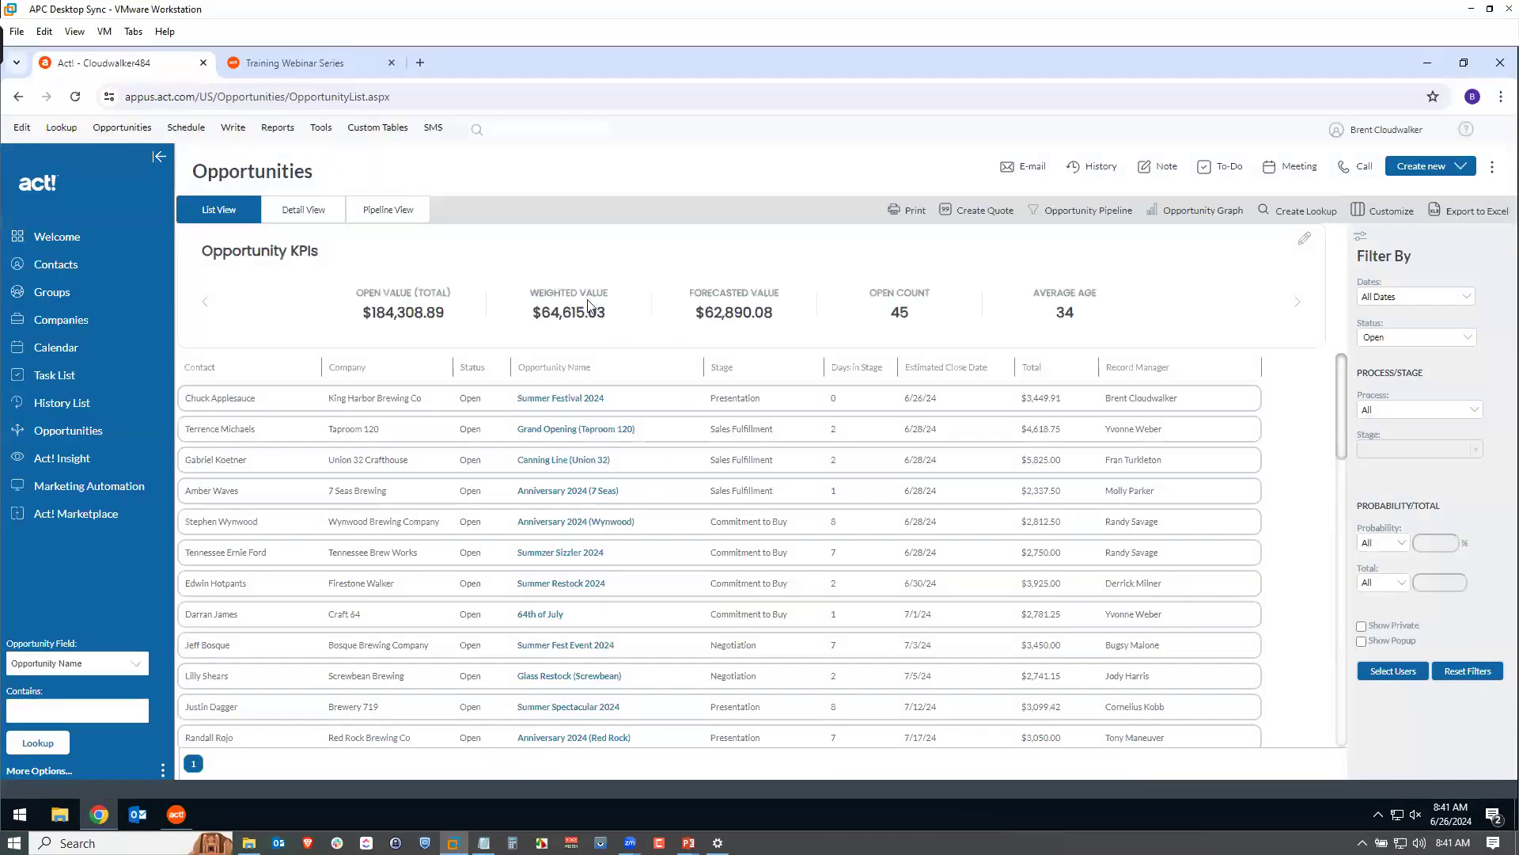
click(1306, 242)
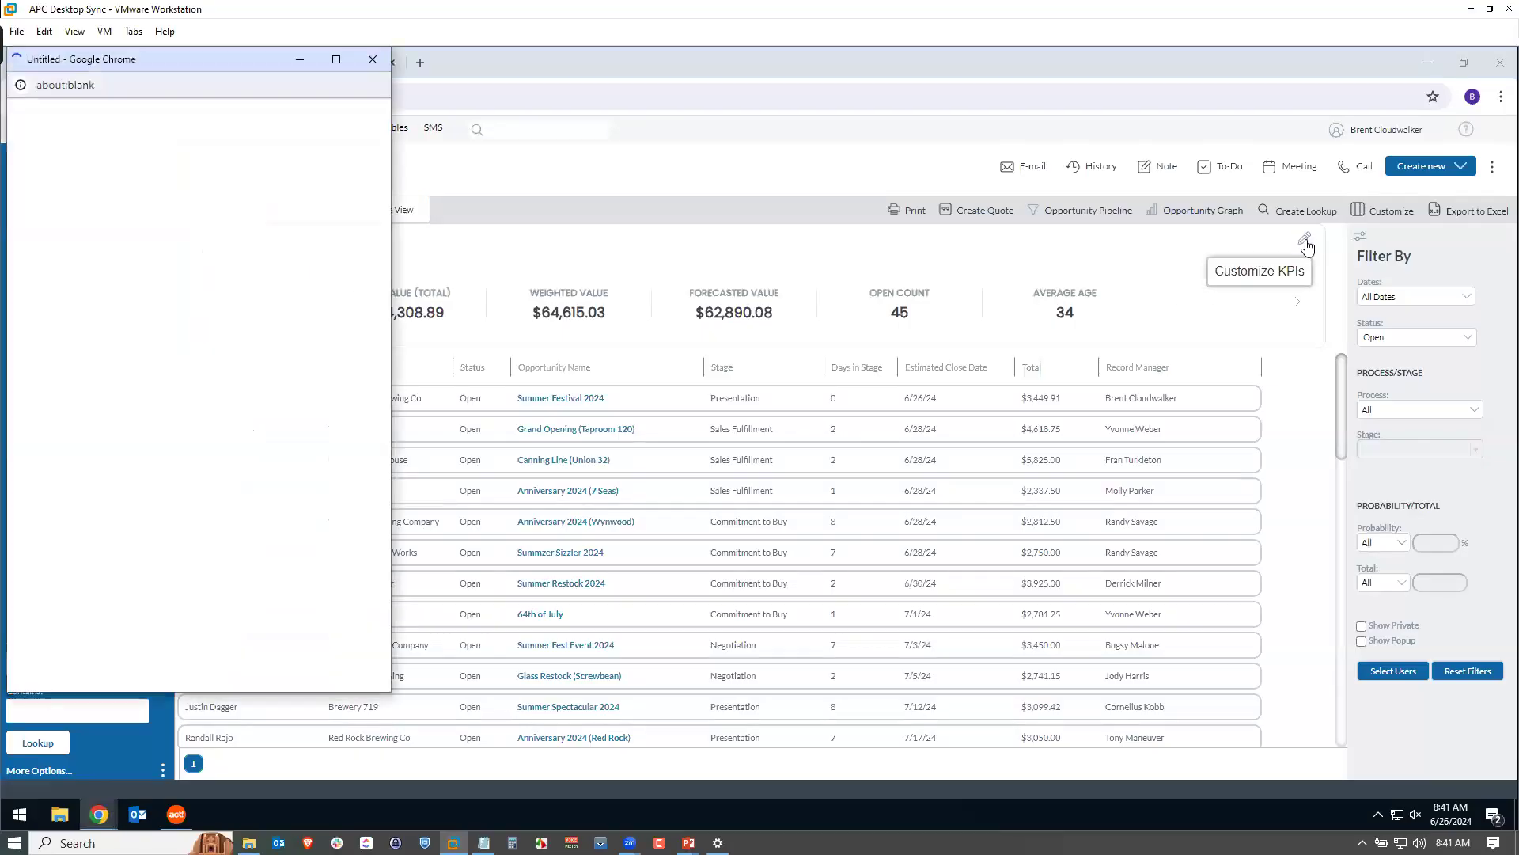
drag(245, 56, 348, 106)
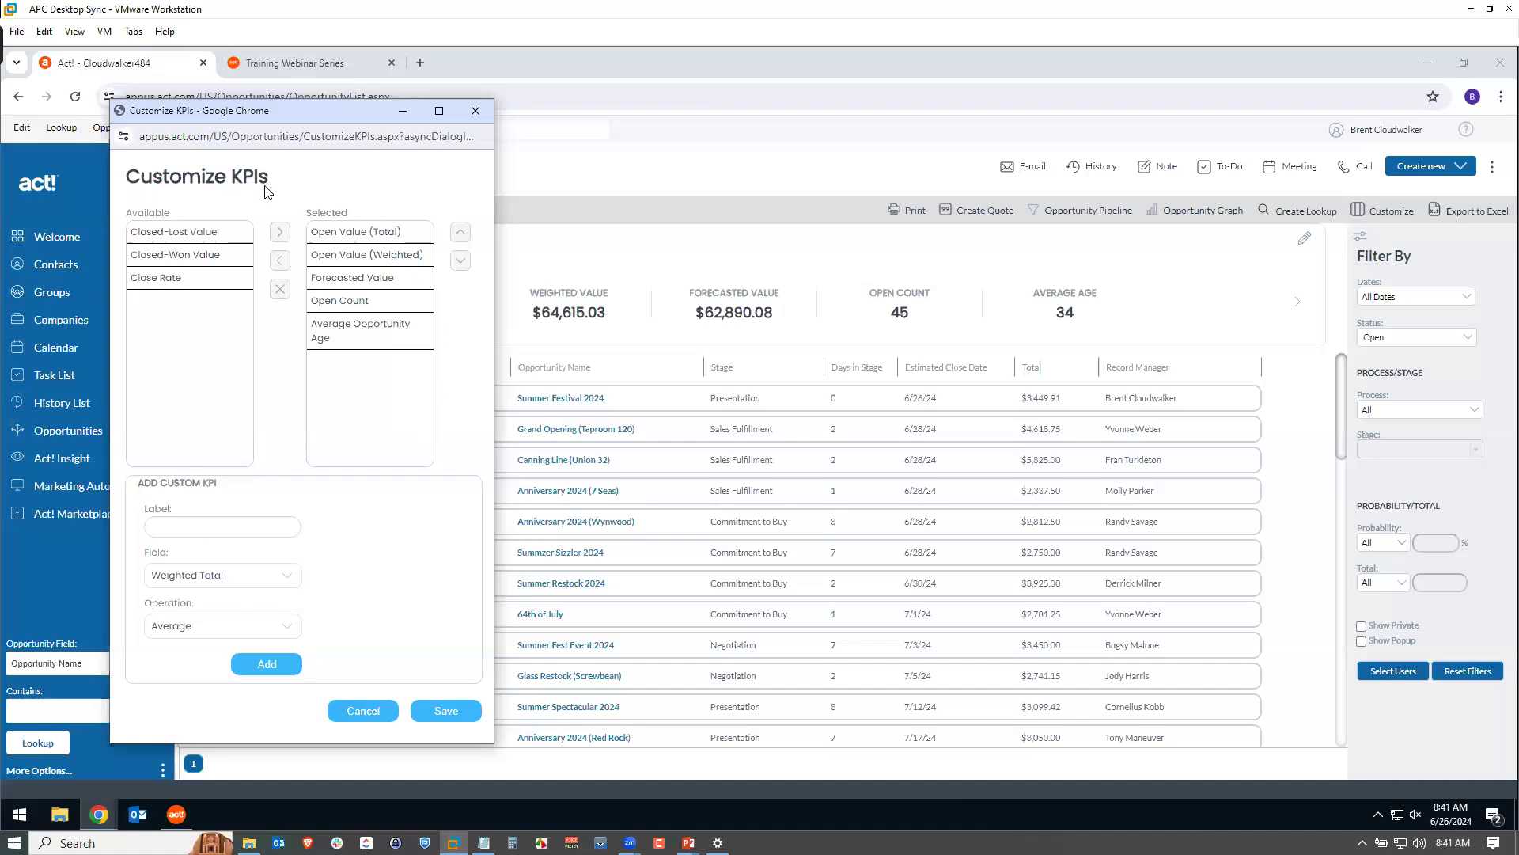
click(361, 709)
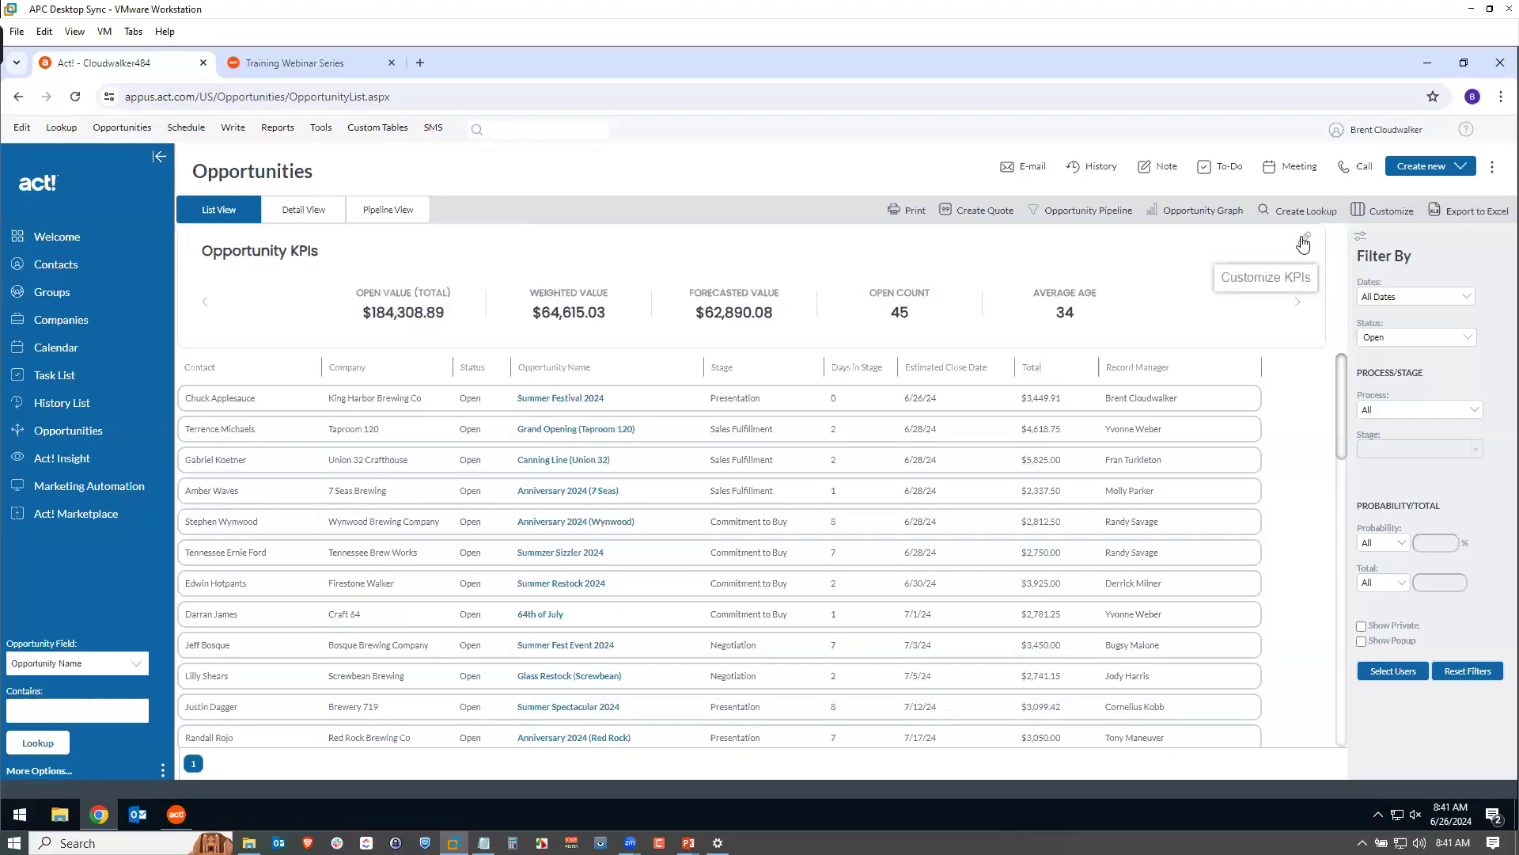
- Switch to desktop Act!, show its opportunity list, and minimize the Voicemeeter window covering it
click(176, 814)
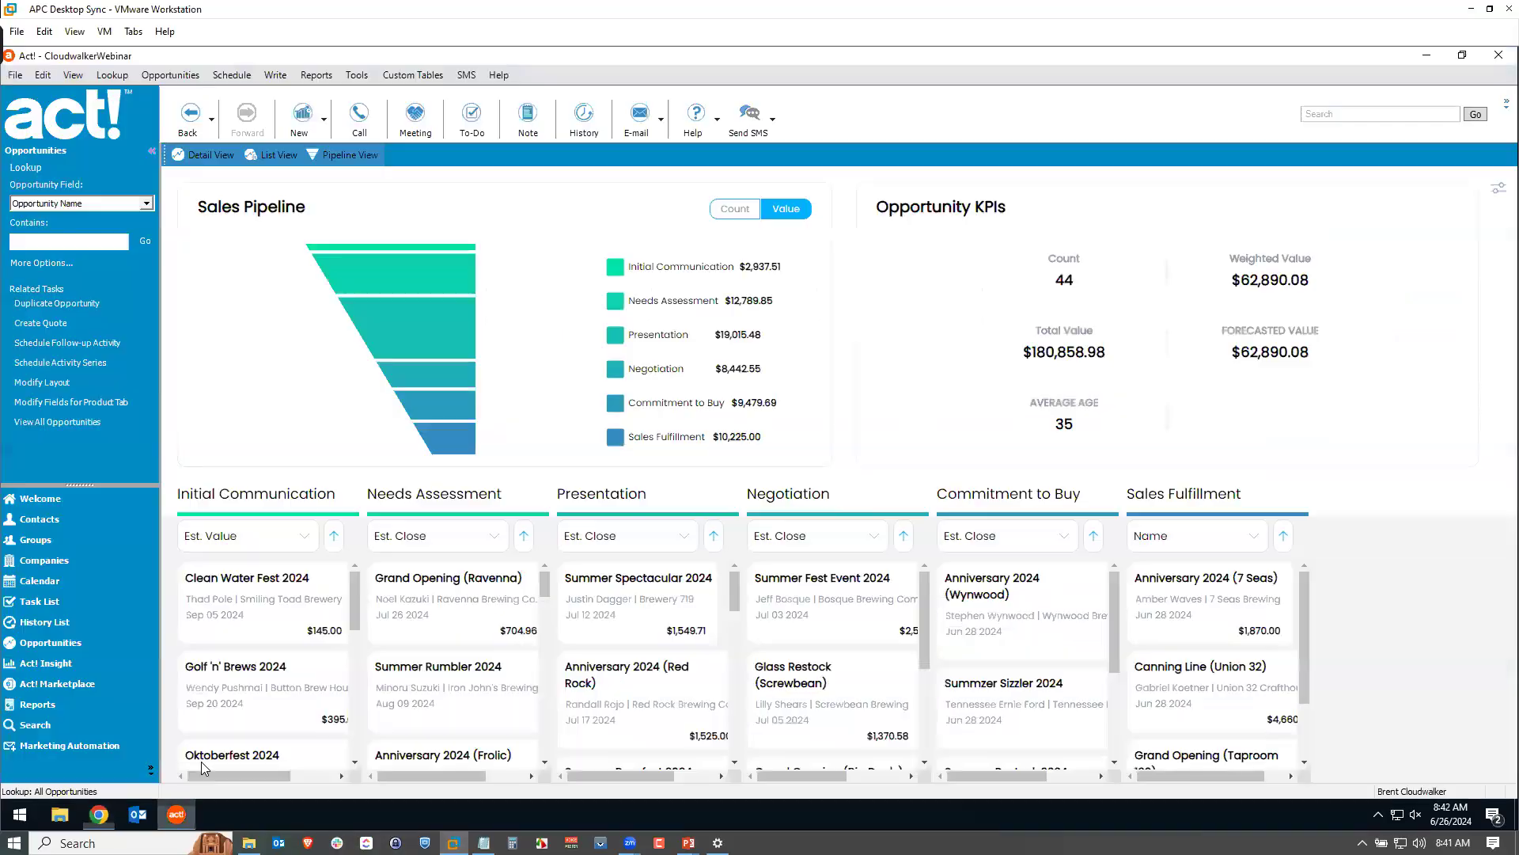
click(281, 150)
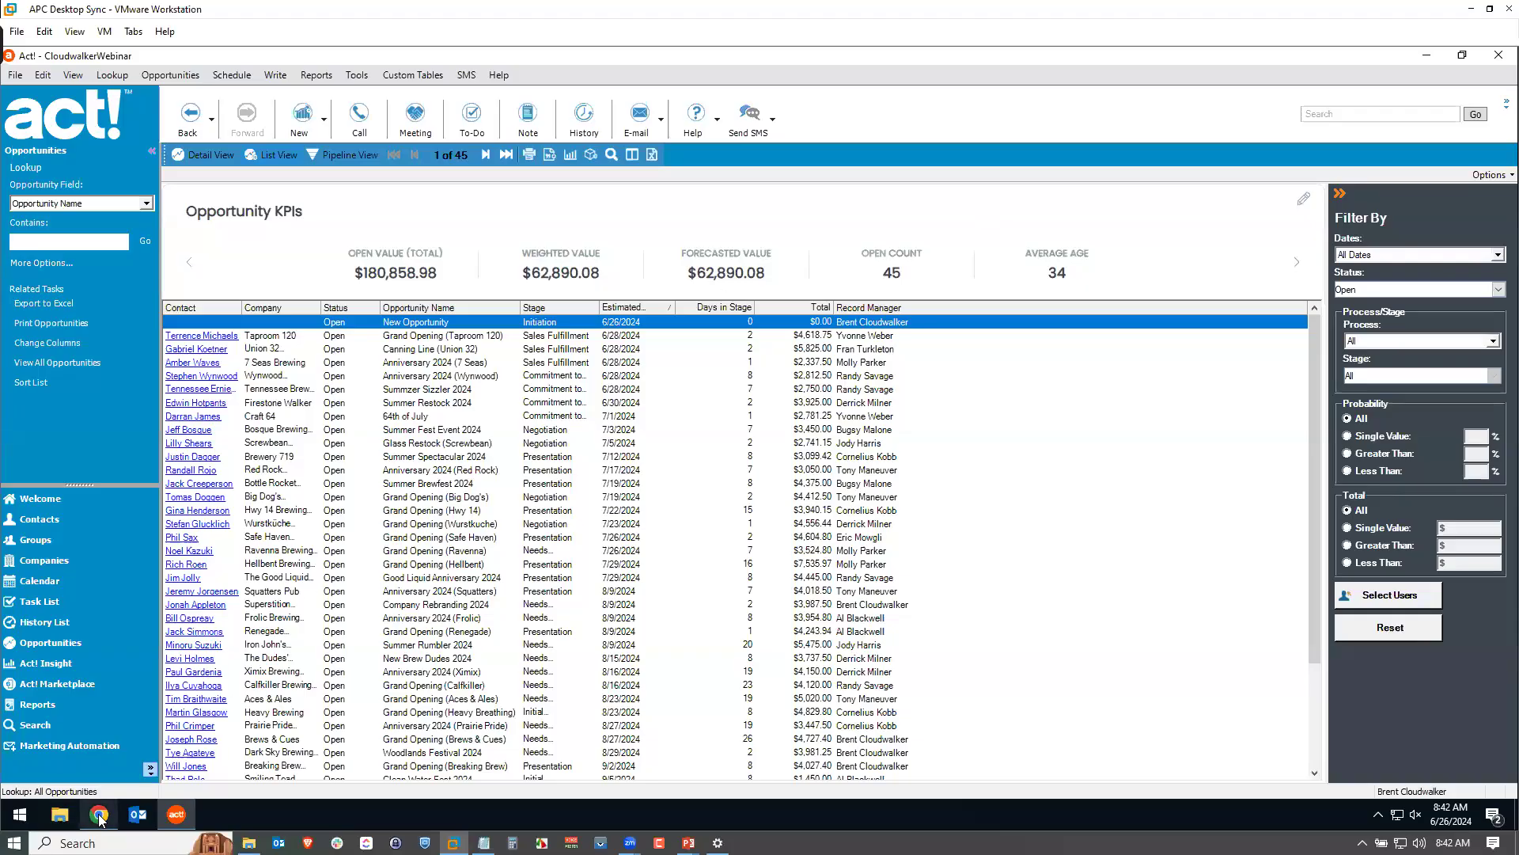
mouse_move(100, 820)
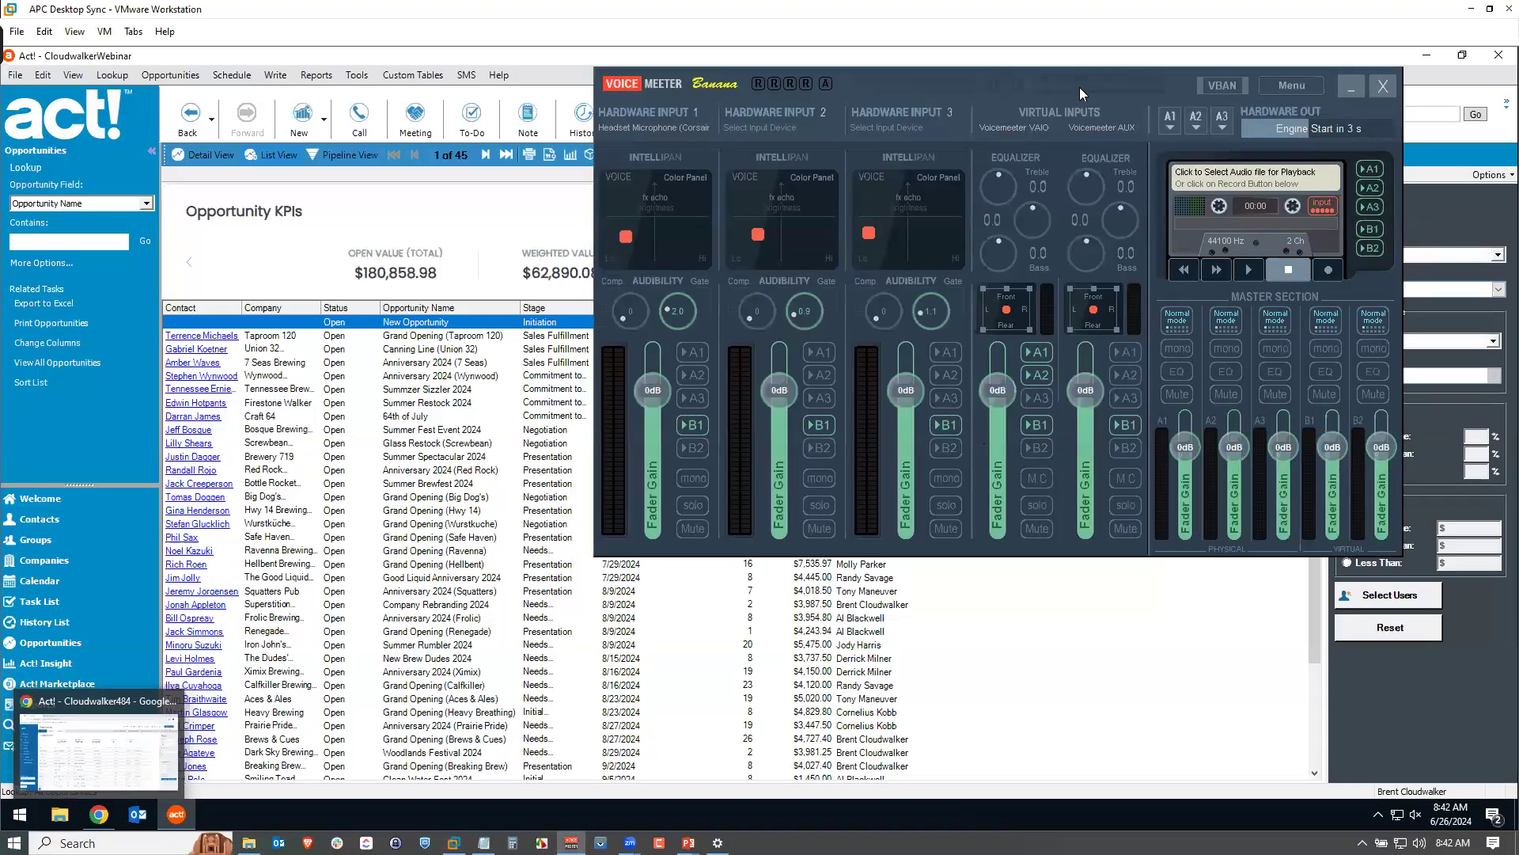
click(1350, 85)
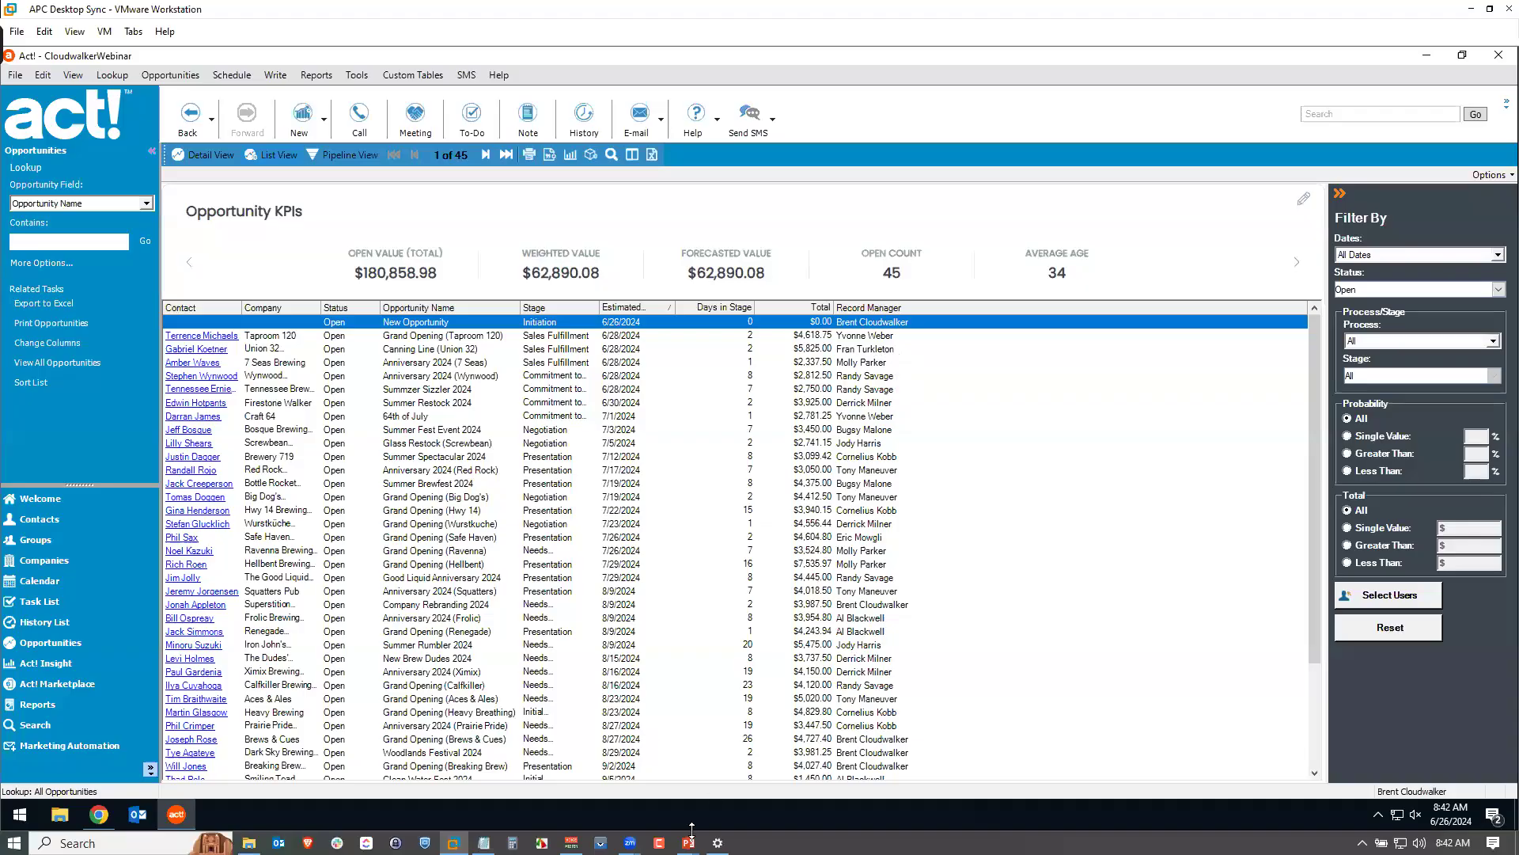
mouse_move(571, 842)
- Open the Grand Opening (Taproom 120) opportunity and examine its available sales stages
click(463, 337)
mouse_move(648, 360)
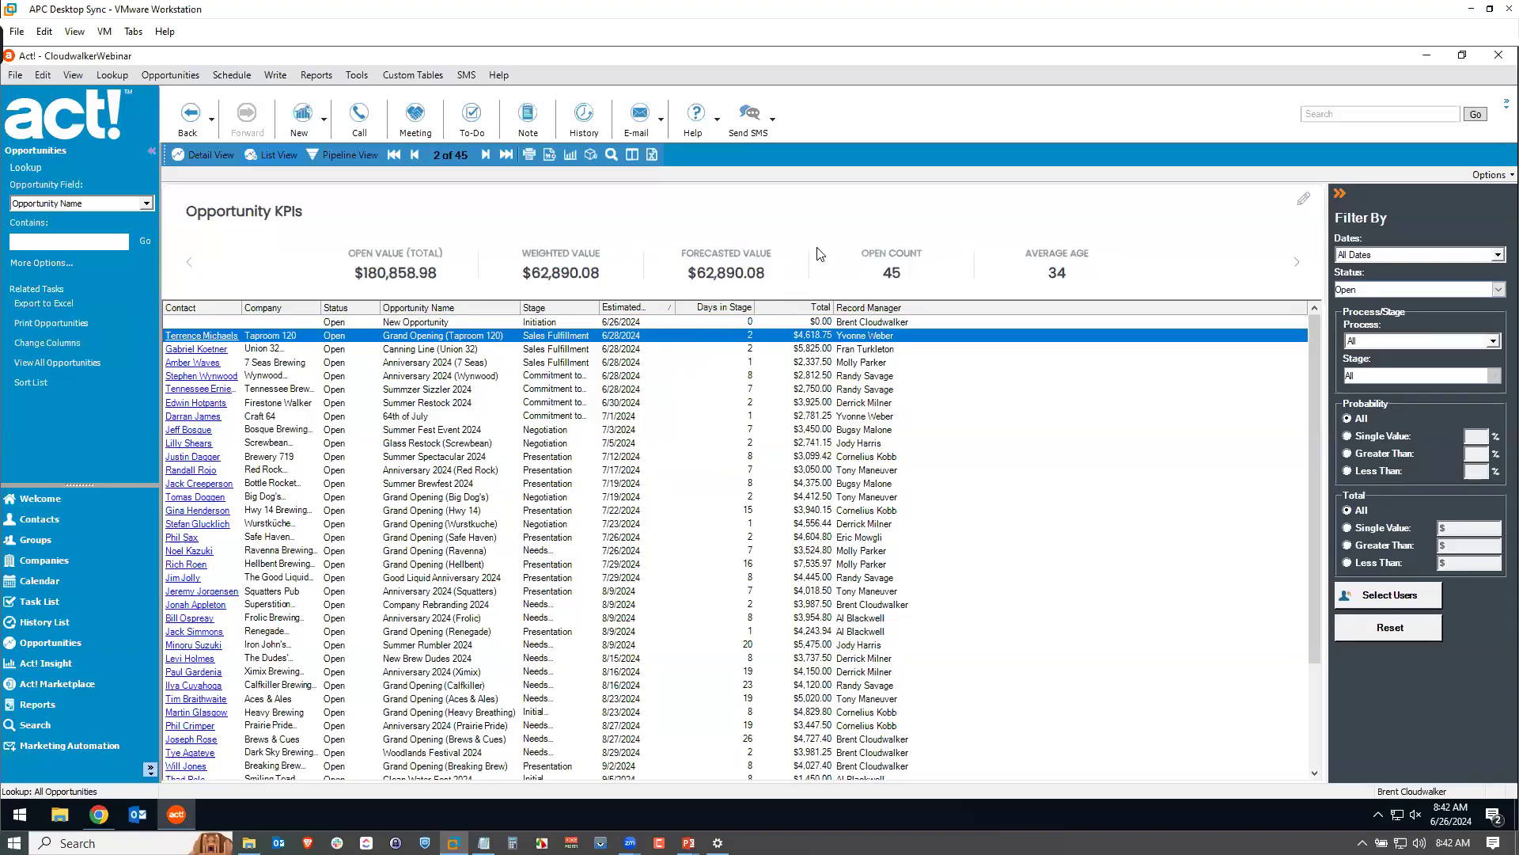
double_click(434, 342)
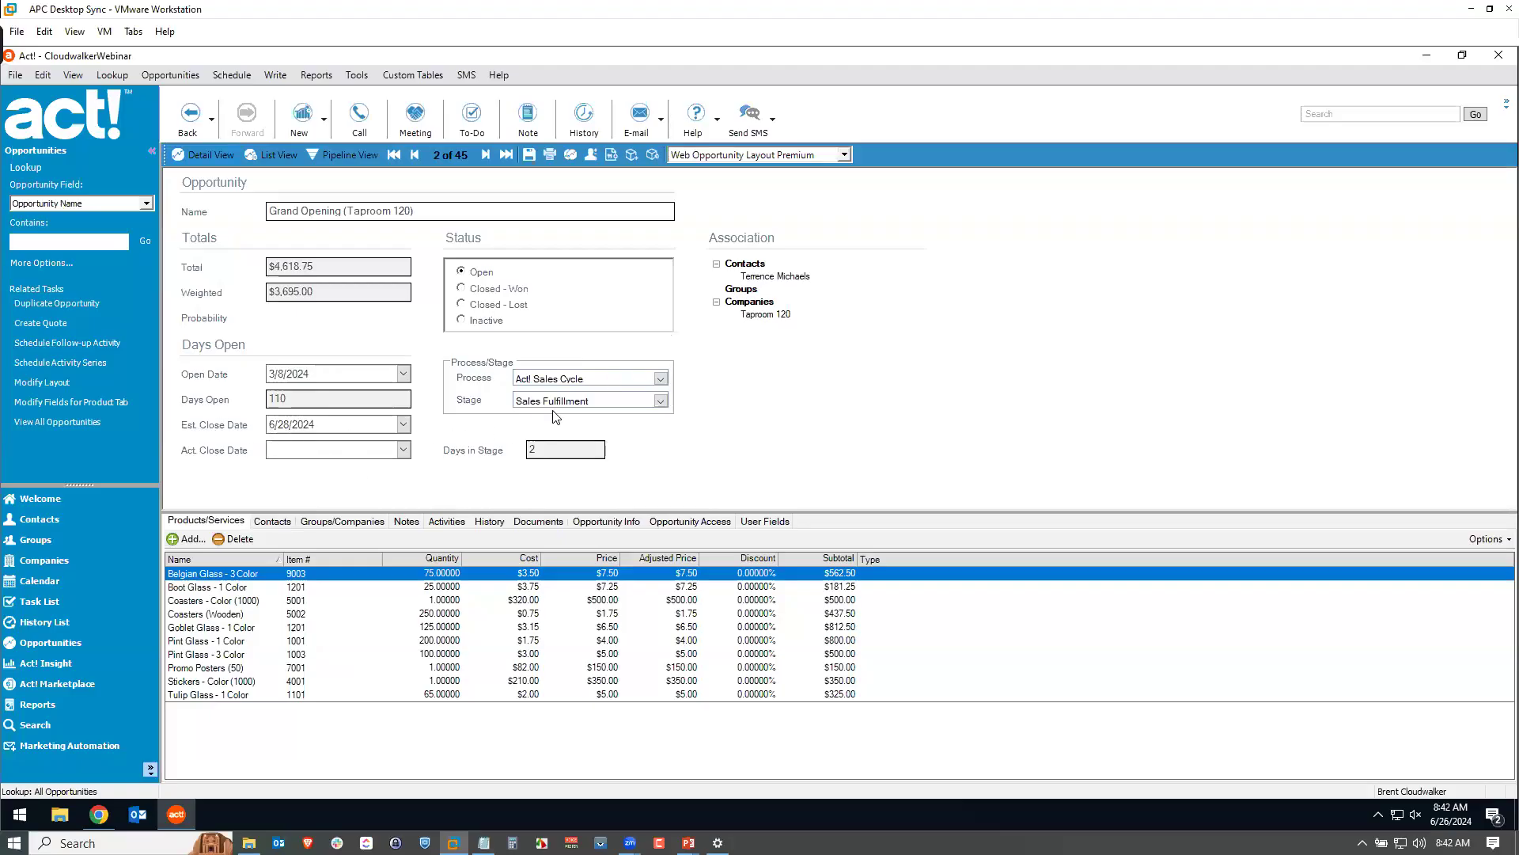
click(659, 400)
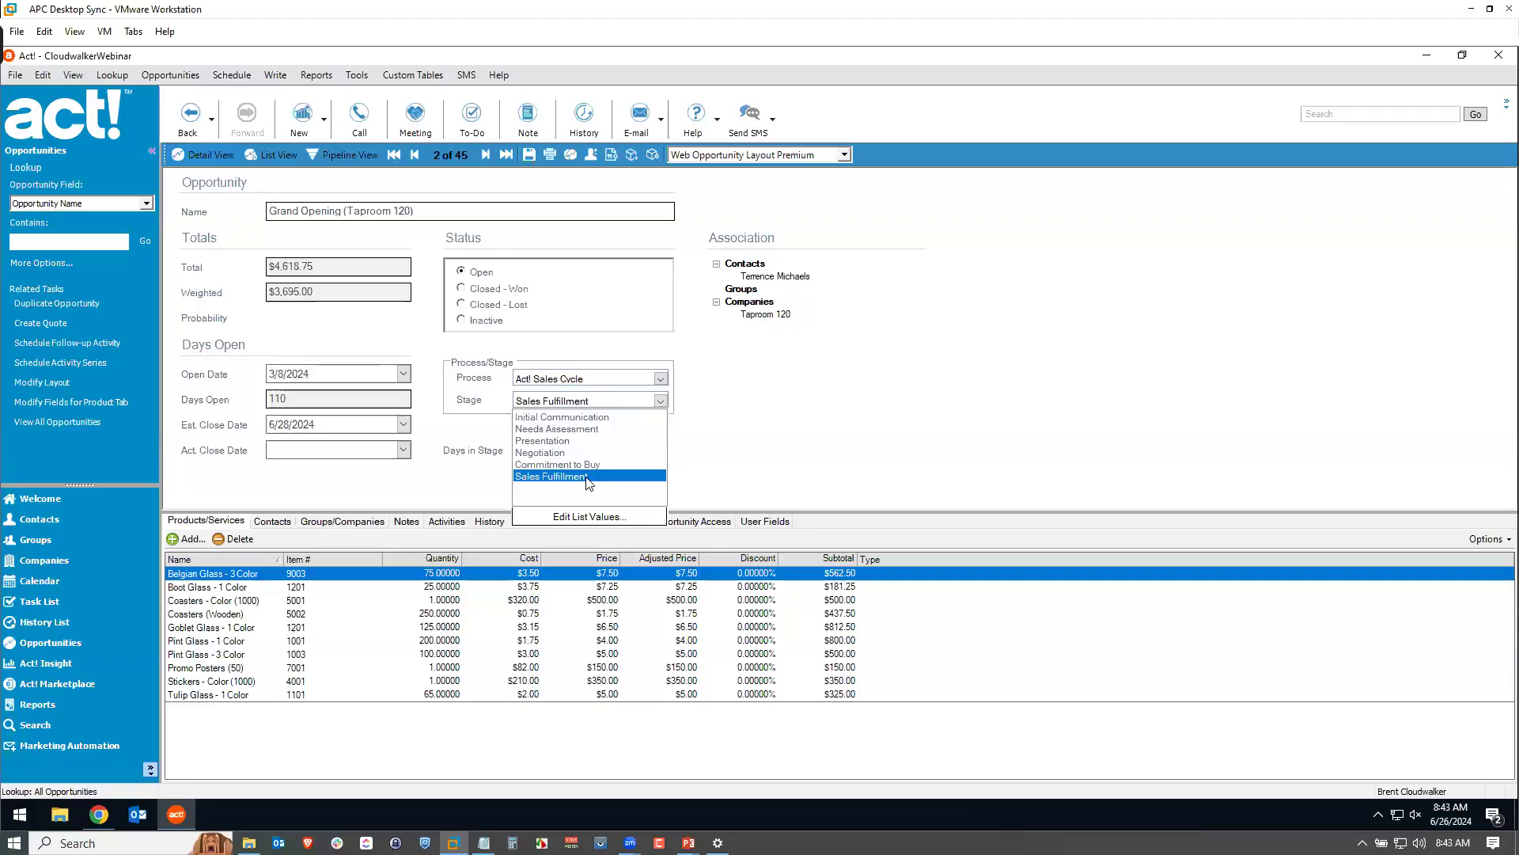
click(750, 463)
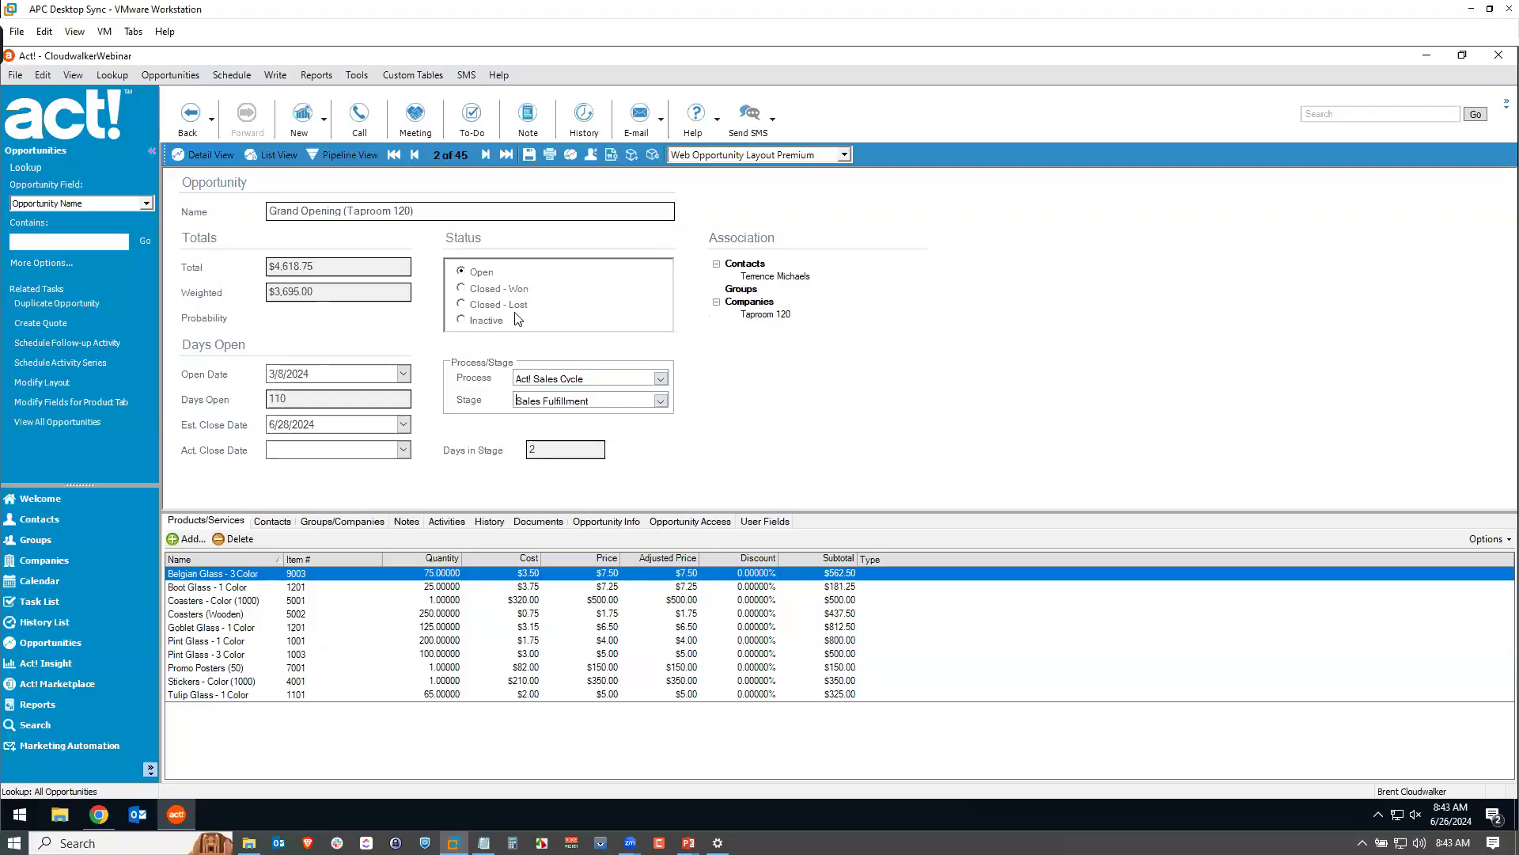
- Mark the opportunity as Closed - Lost and check the alternative commands for editing its status
click(461, 304)
right_click(810, 394)
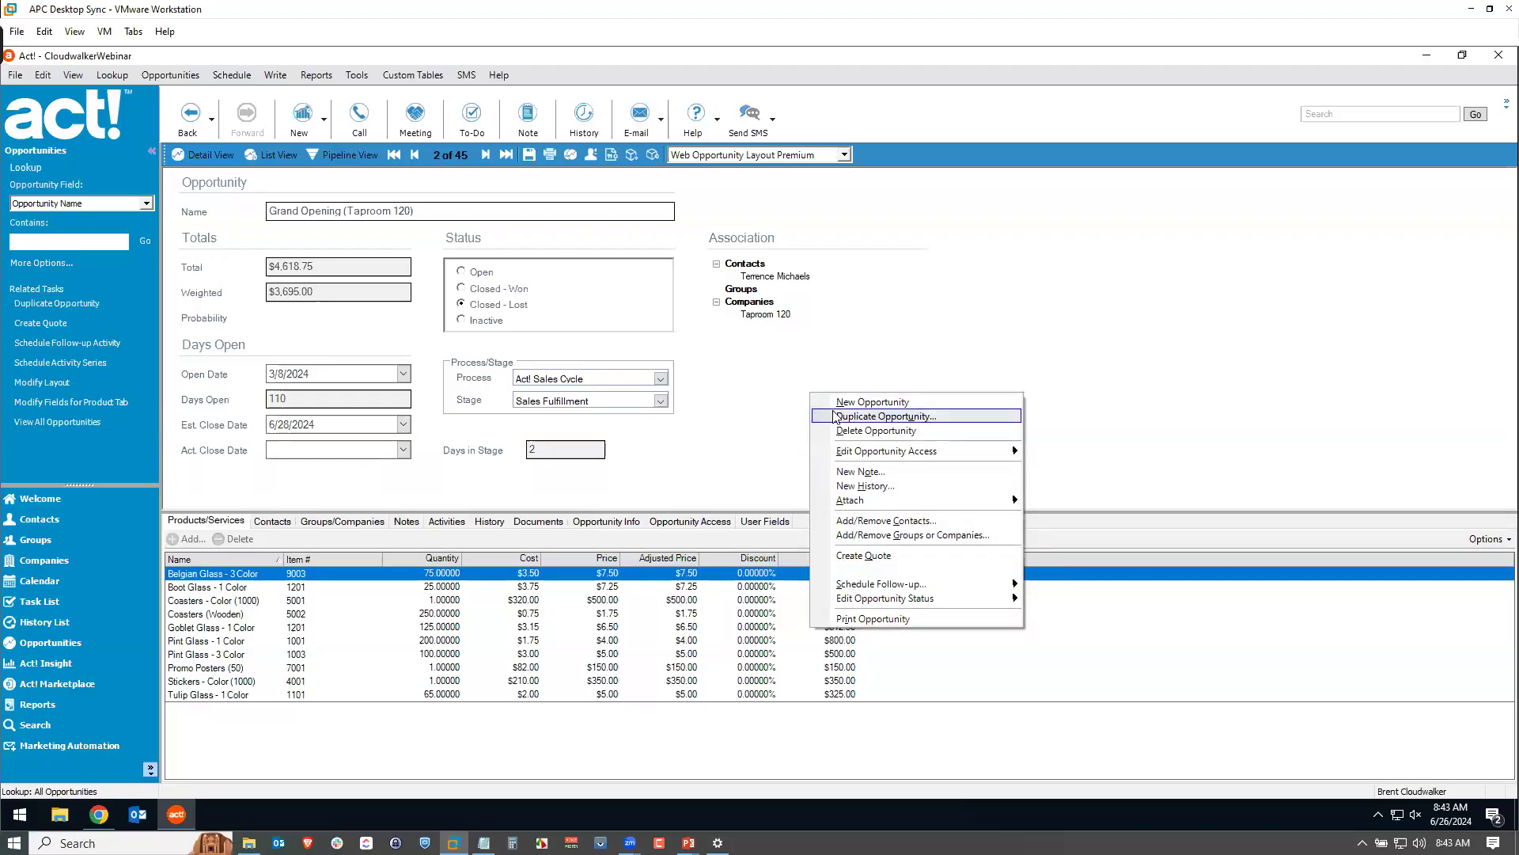
mouse_move(937, 605)
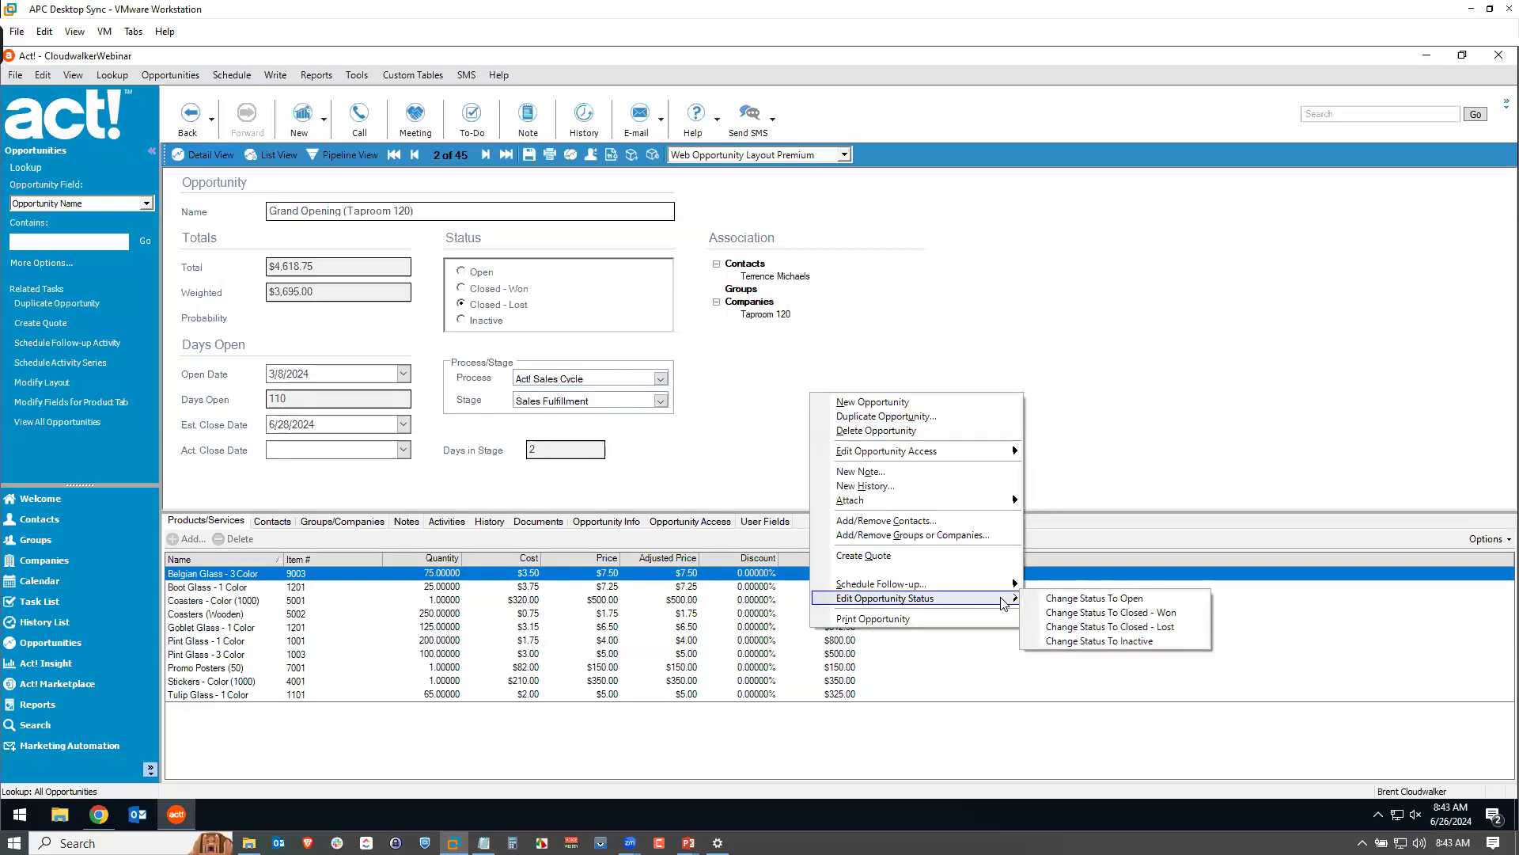
click(766, 377)
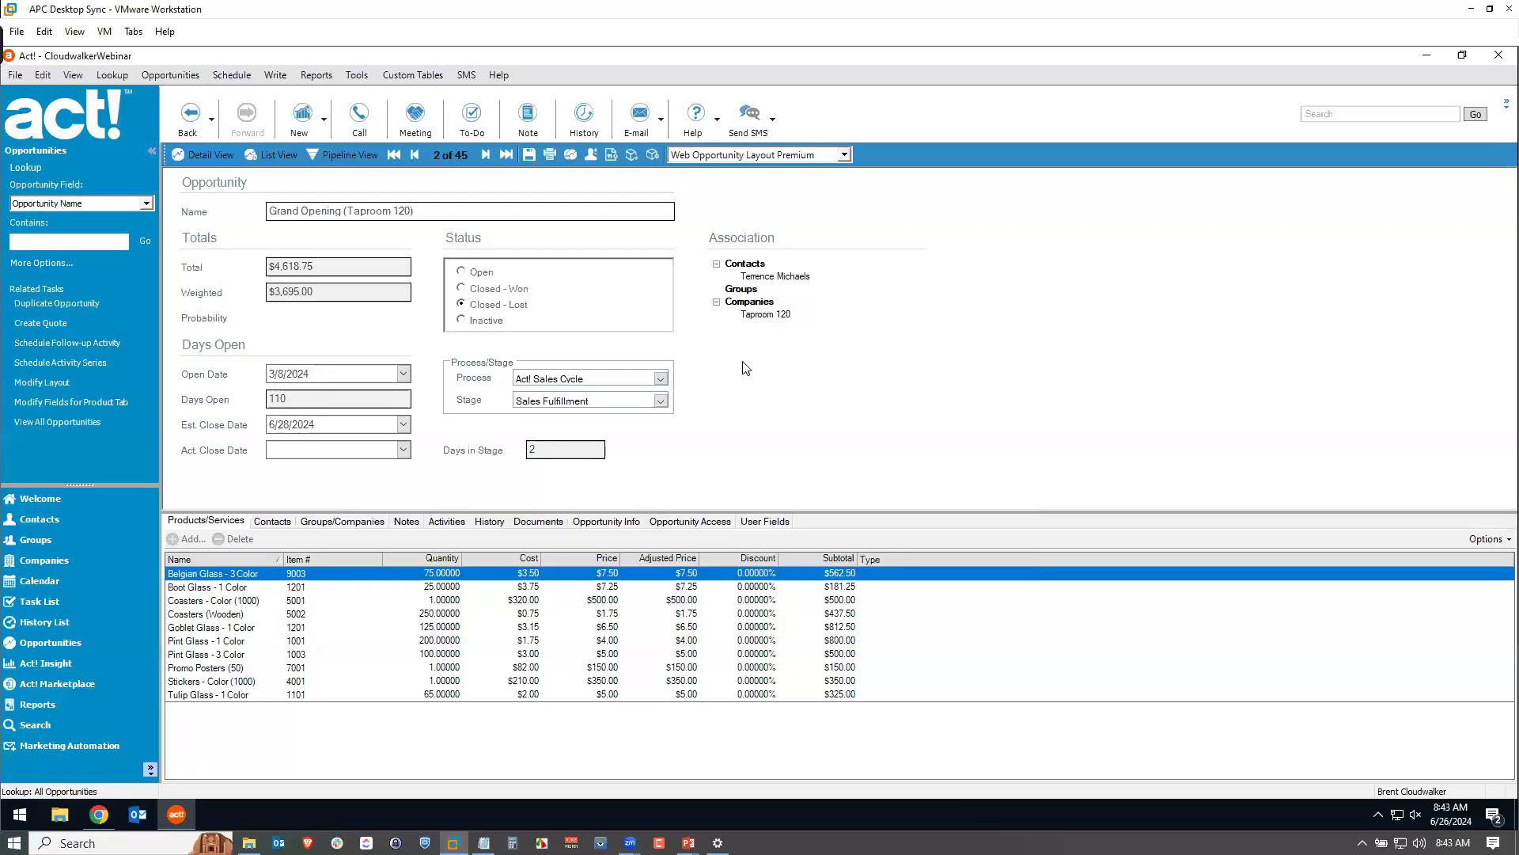
click(463, 305)
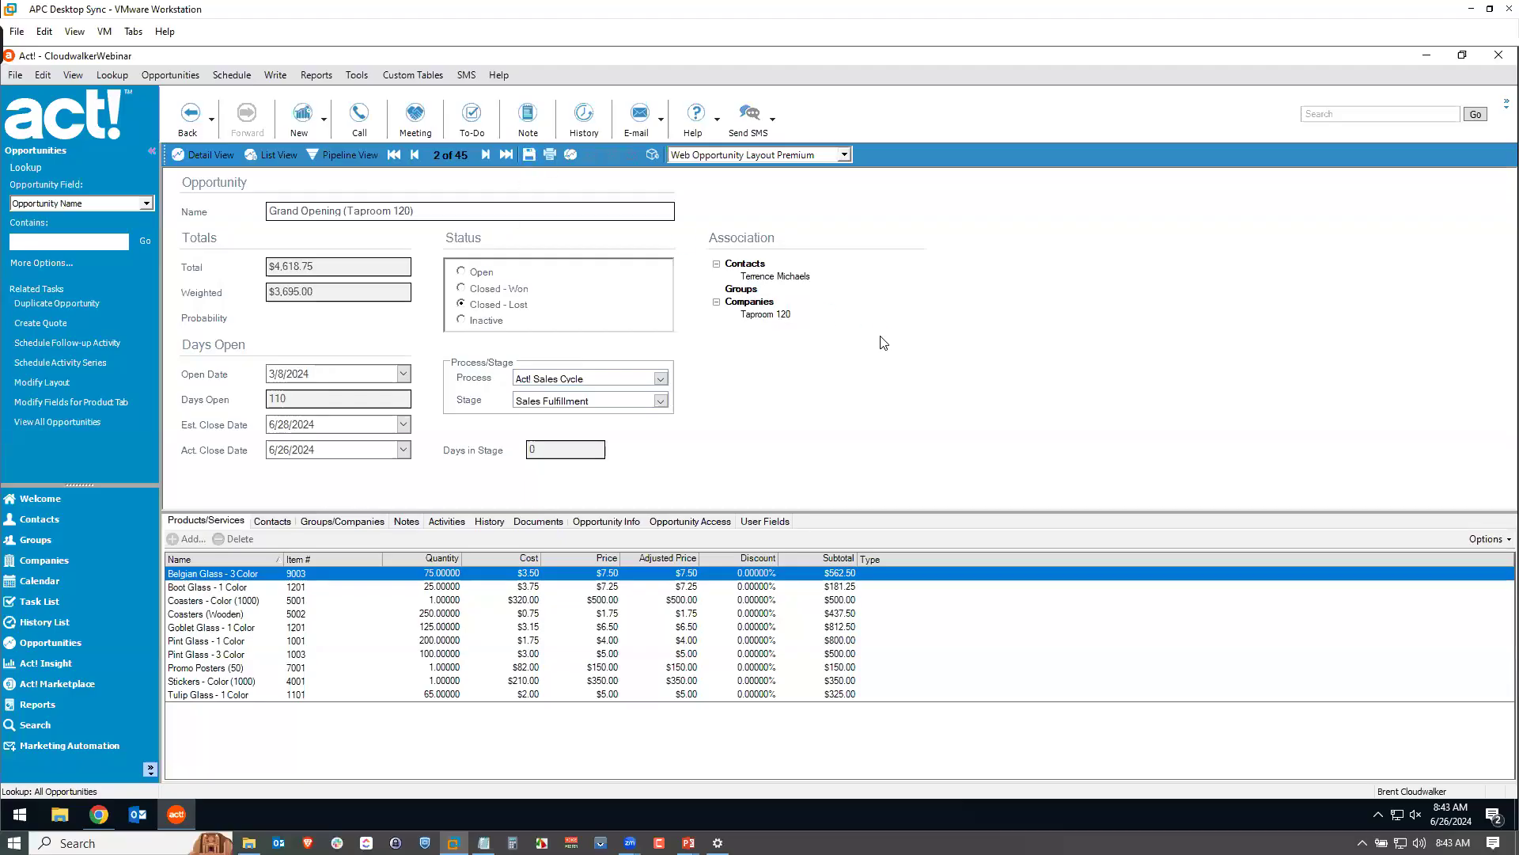
- Set the Grand Opening (Taproom 120) opportunity's status to Closed - Won, save it, and return to the opportunity list
click(473, 289)
click(528, 156)
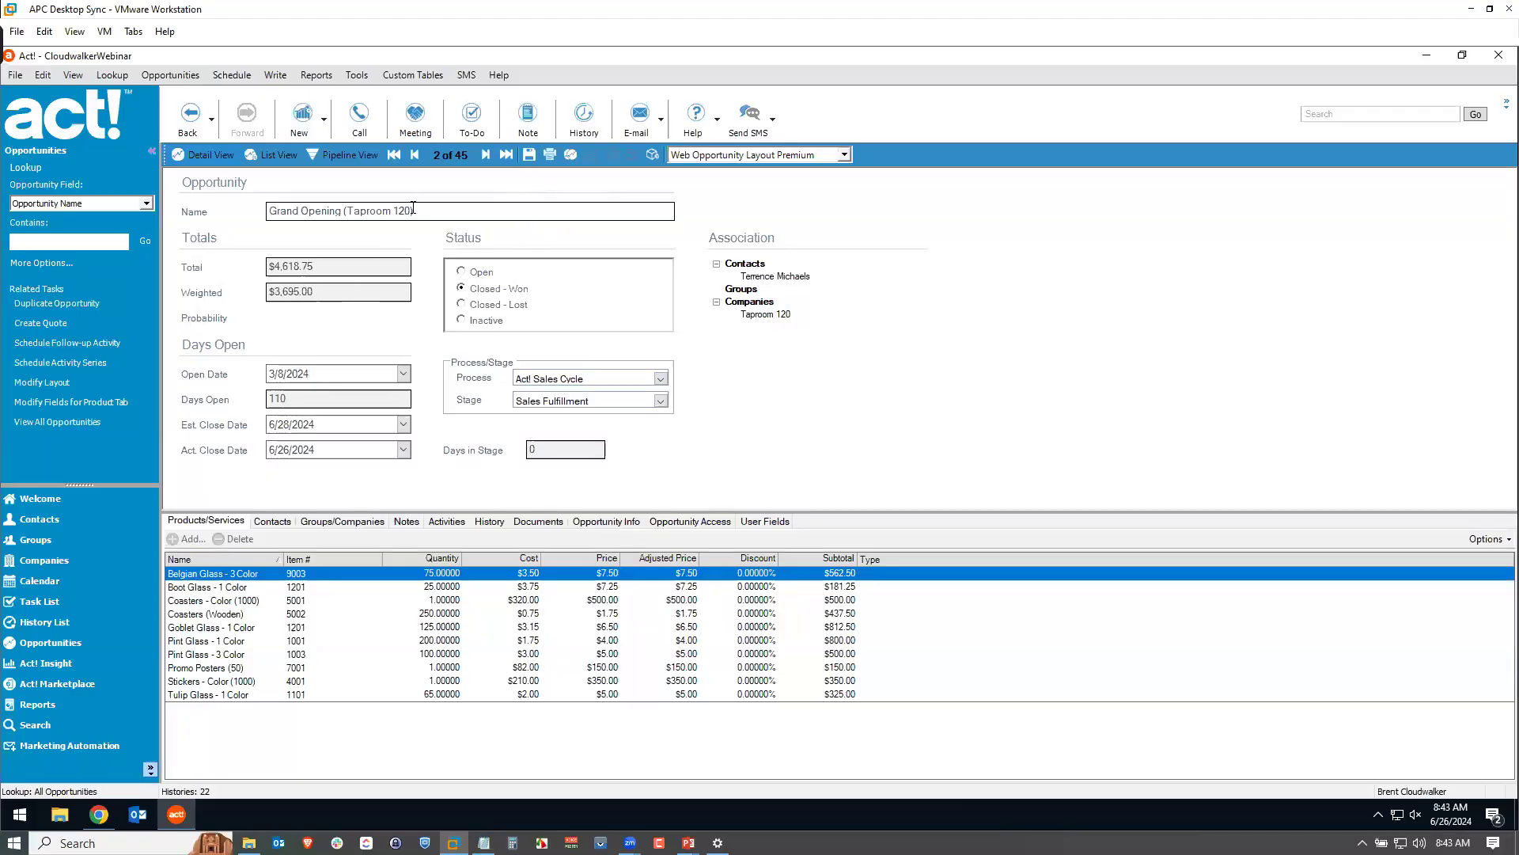
click(270, 156)
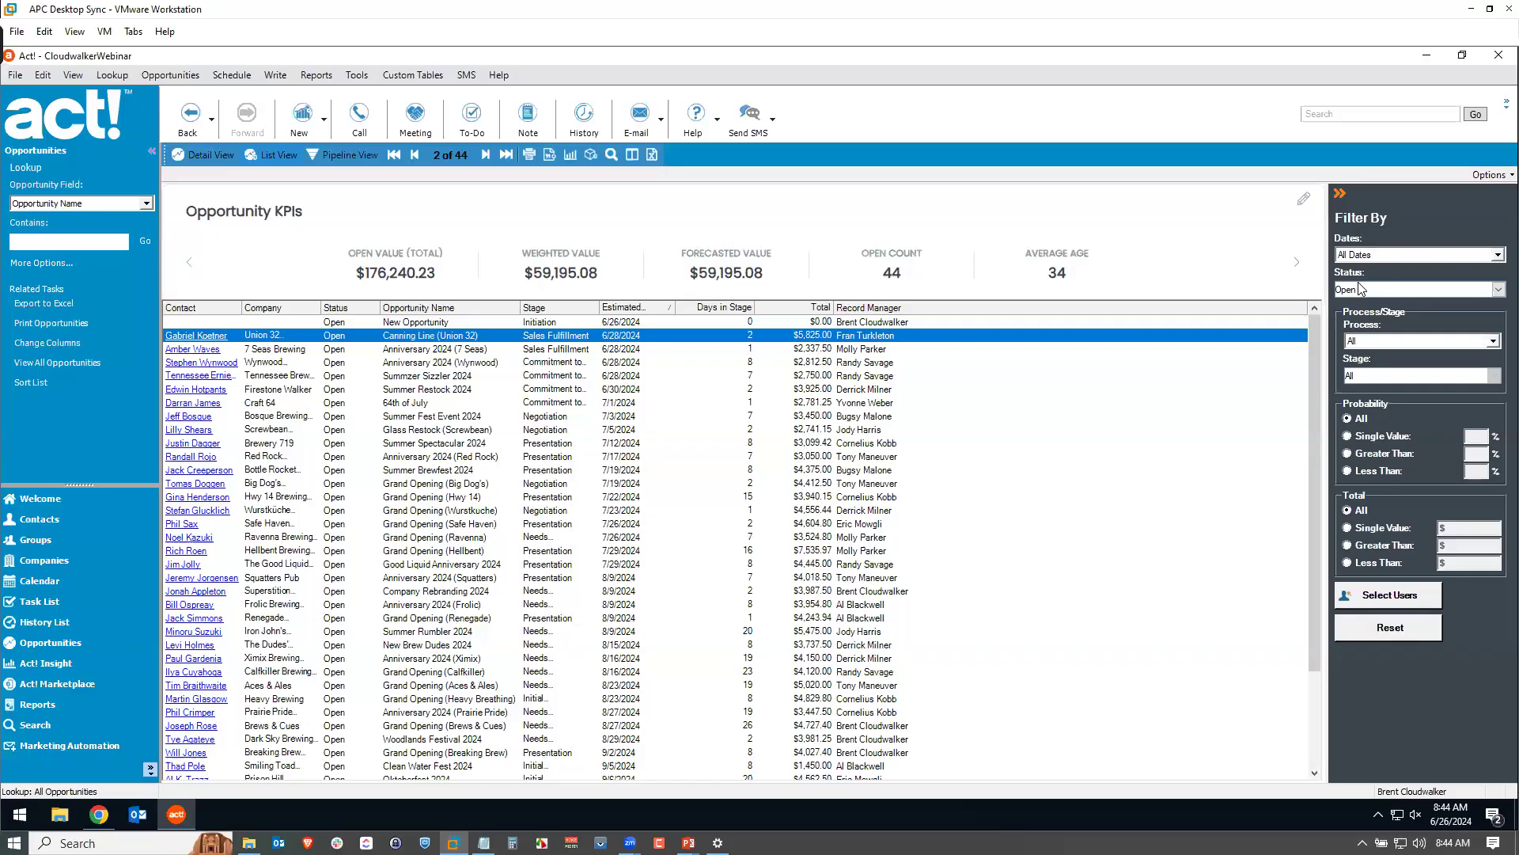
- Examine the Process filter choices for the open opportunities, leaving the filter at All
click(1378, 347)
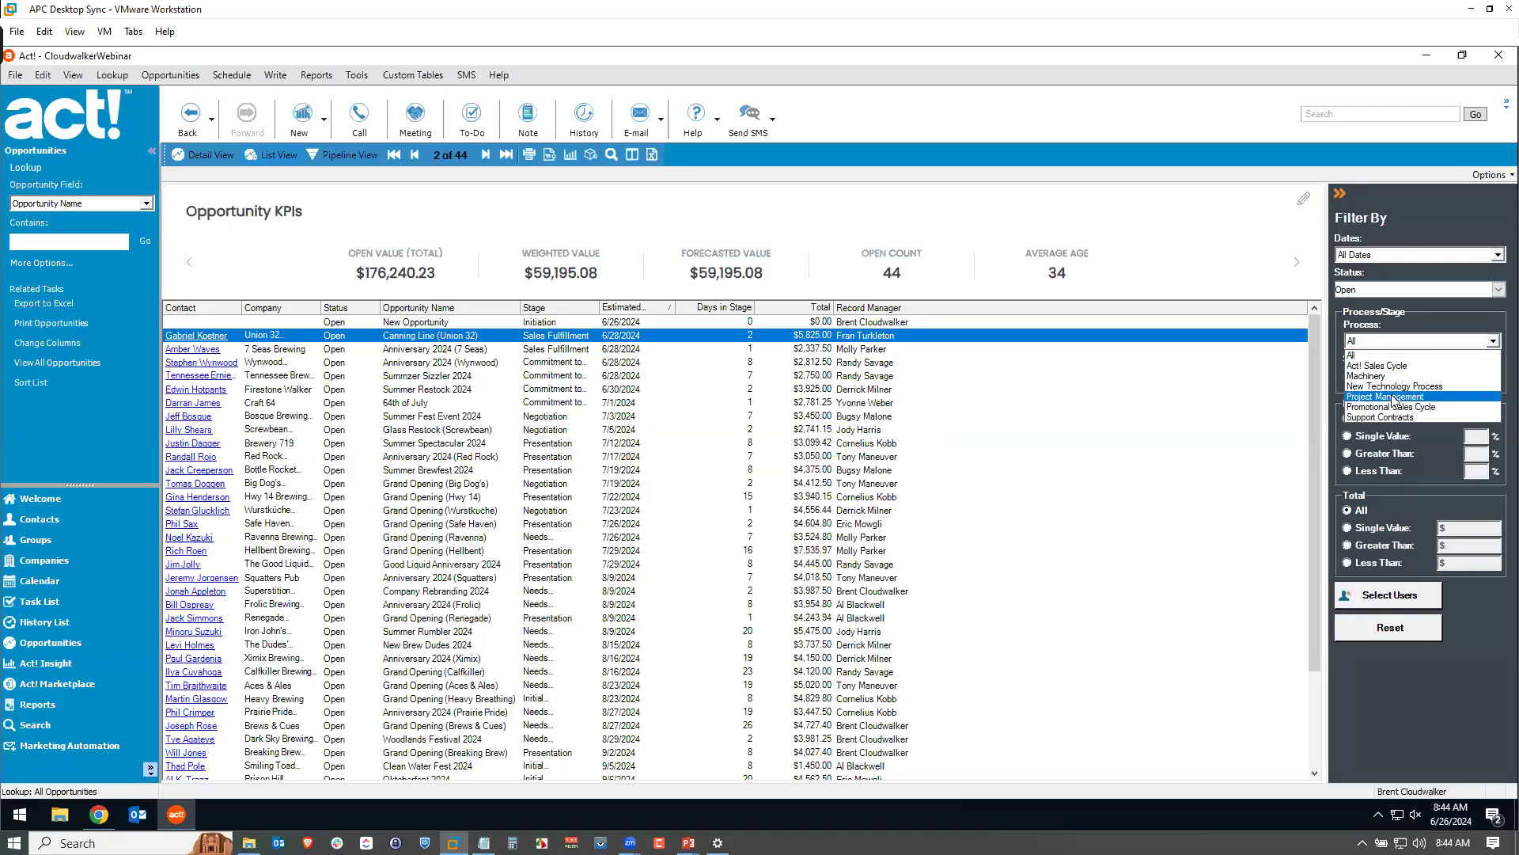
click(1380, 341)
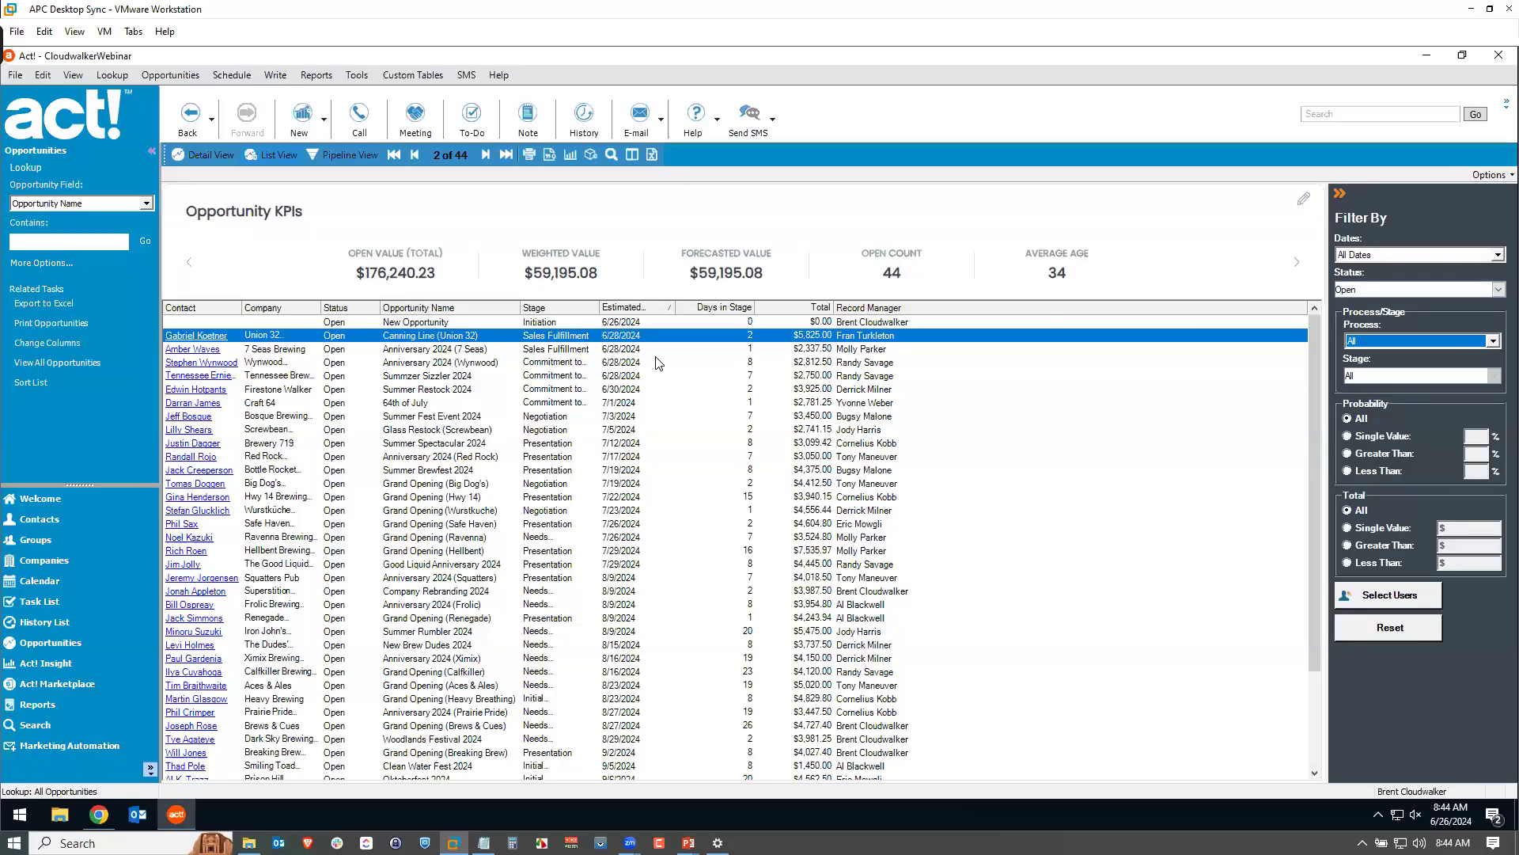
mouse_move(656, 363)
- Move the Summer Rumbler 2024 opportunity from Needs Assessment to Presentation in the pipeline view and look through the Presentation column
click(349, 155)
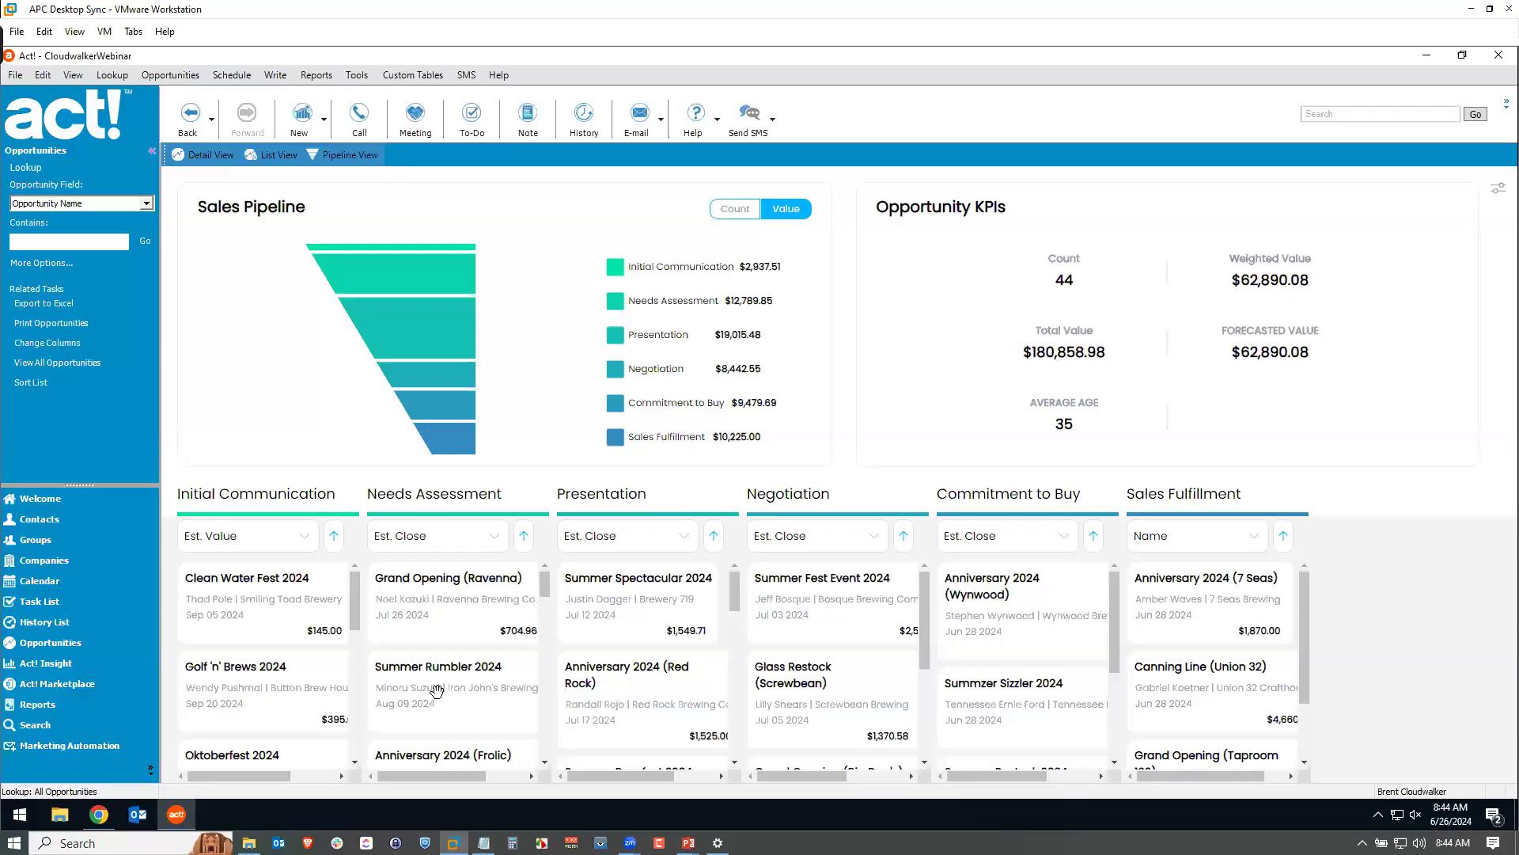
drag(436, 686, 624, 626)
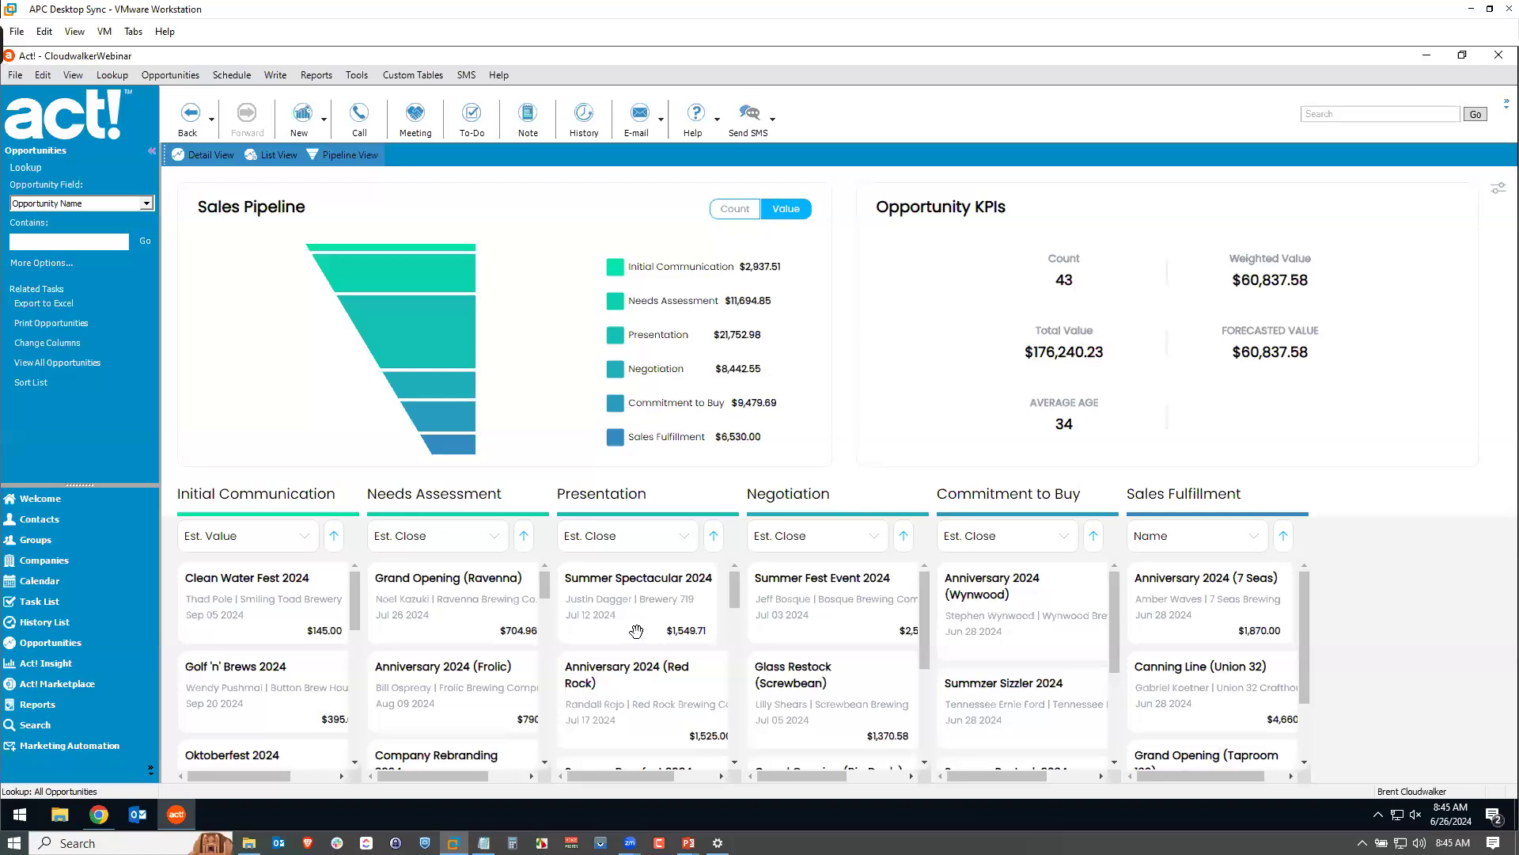
scroll(637, 631, down, 3)
scroll(626, 625, down, 3)
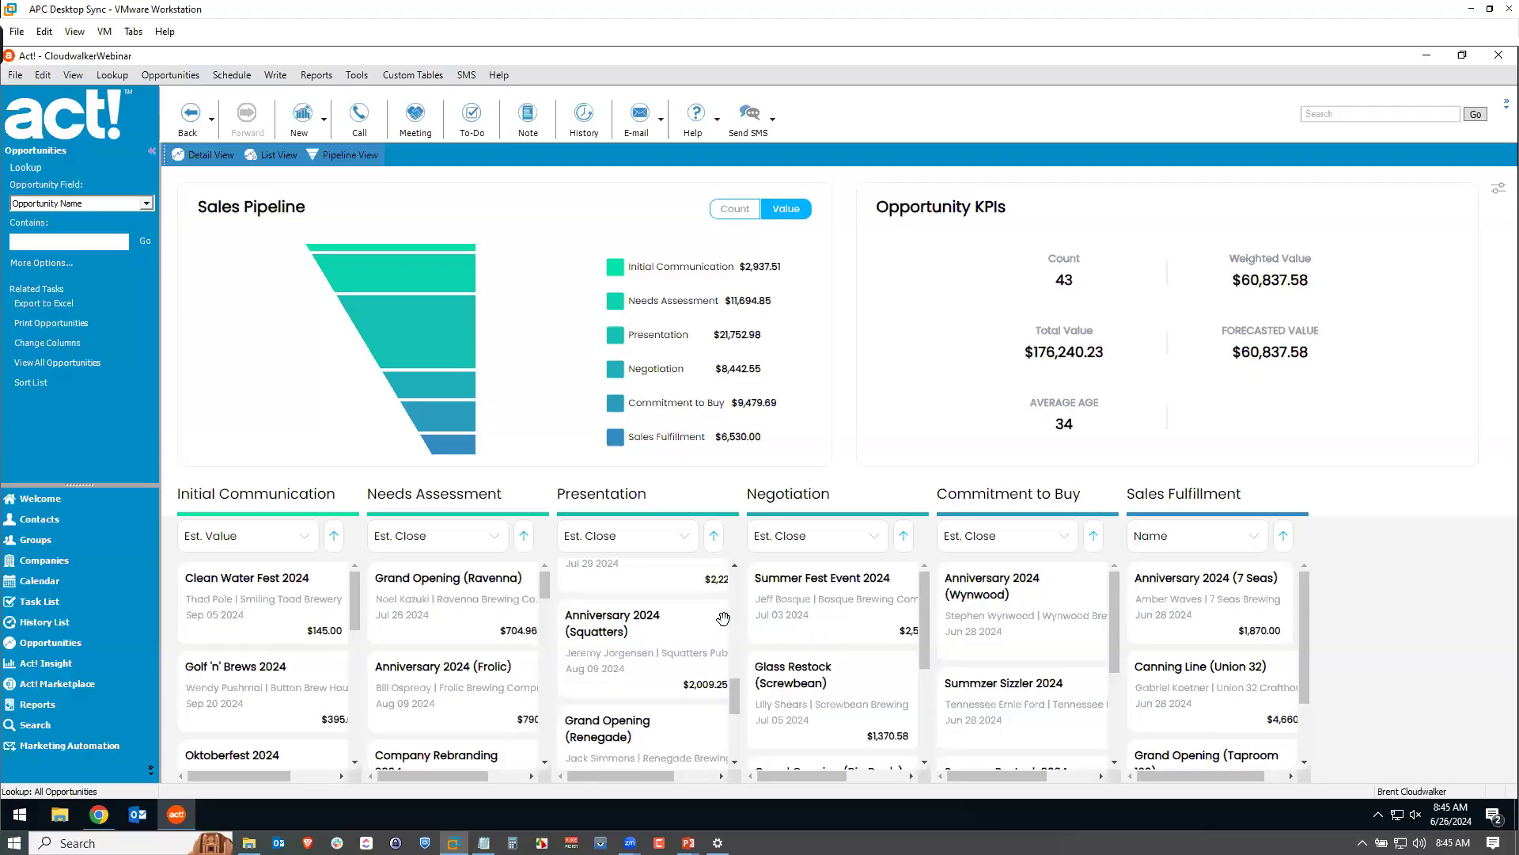
- Check the Needs Assessment column's sort choices, and hide the KPI and sales pipeline charts in the pipeline view
click(496, 542)
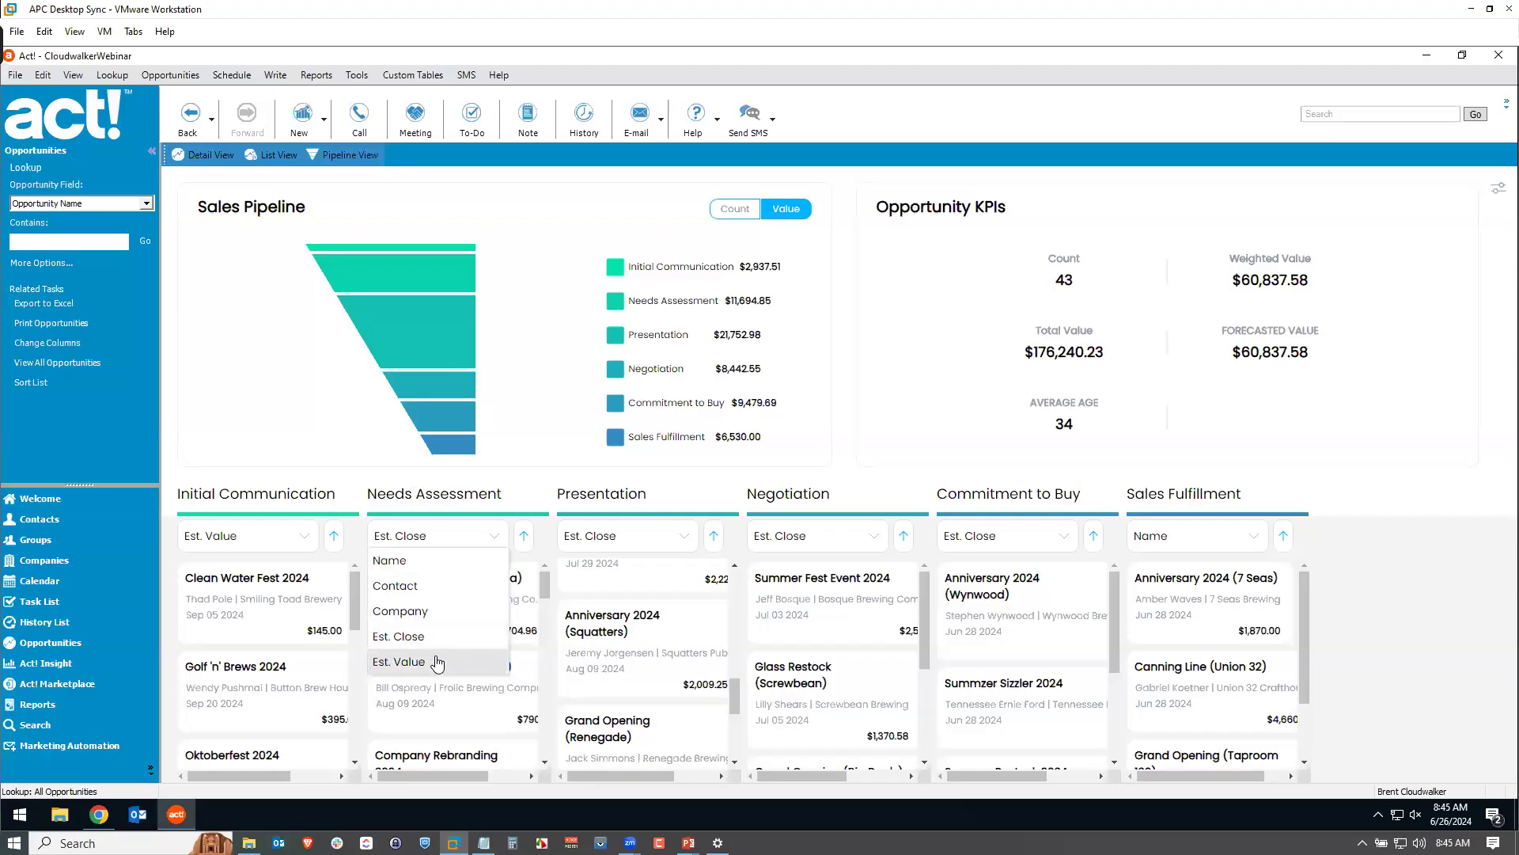
click(496, 540)
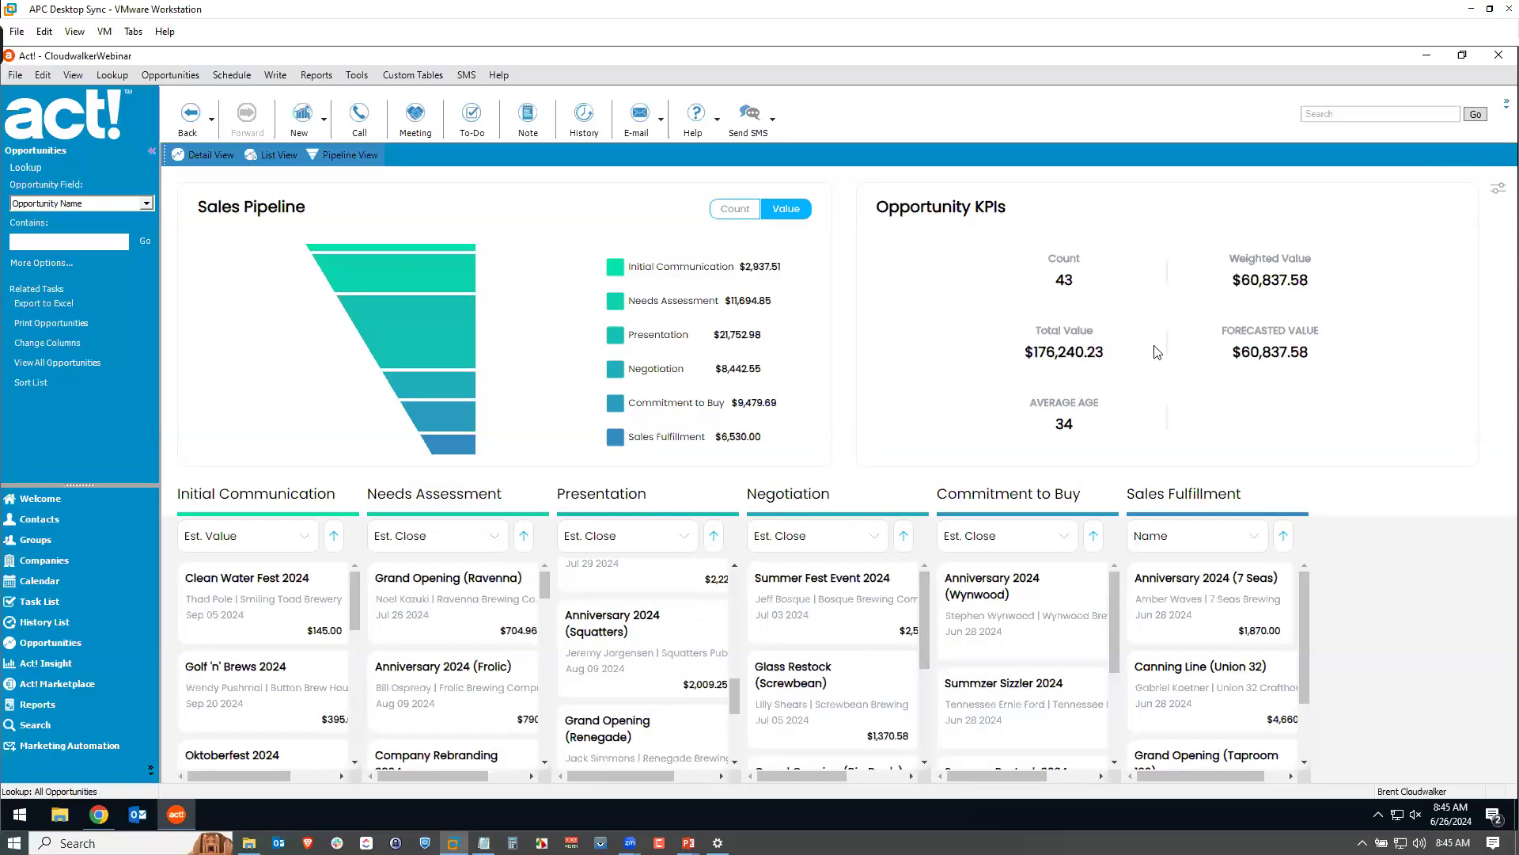
click(1499, 191)
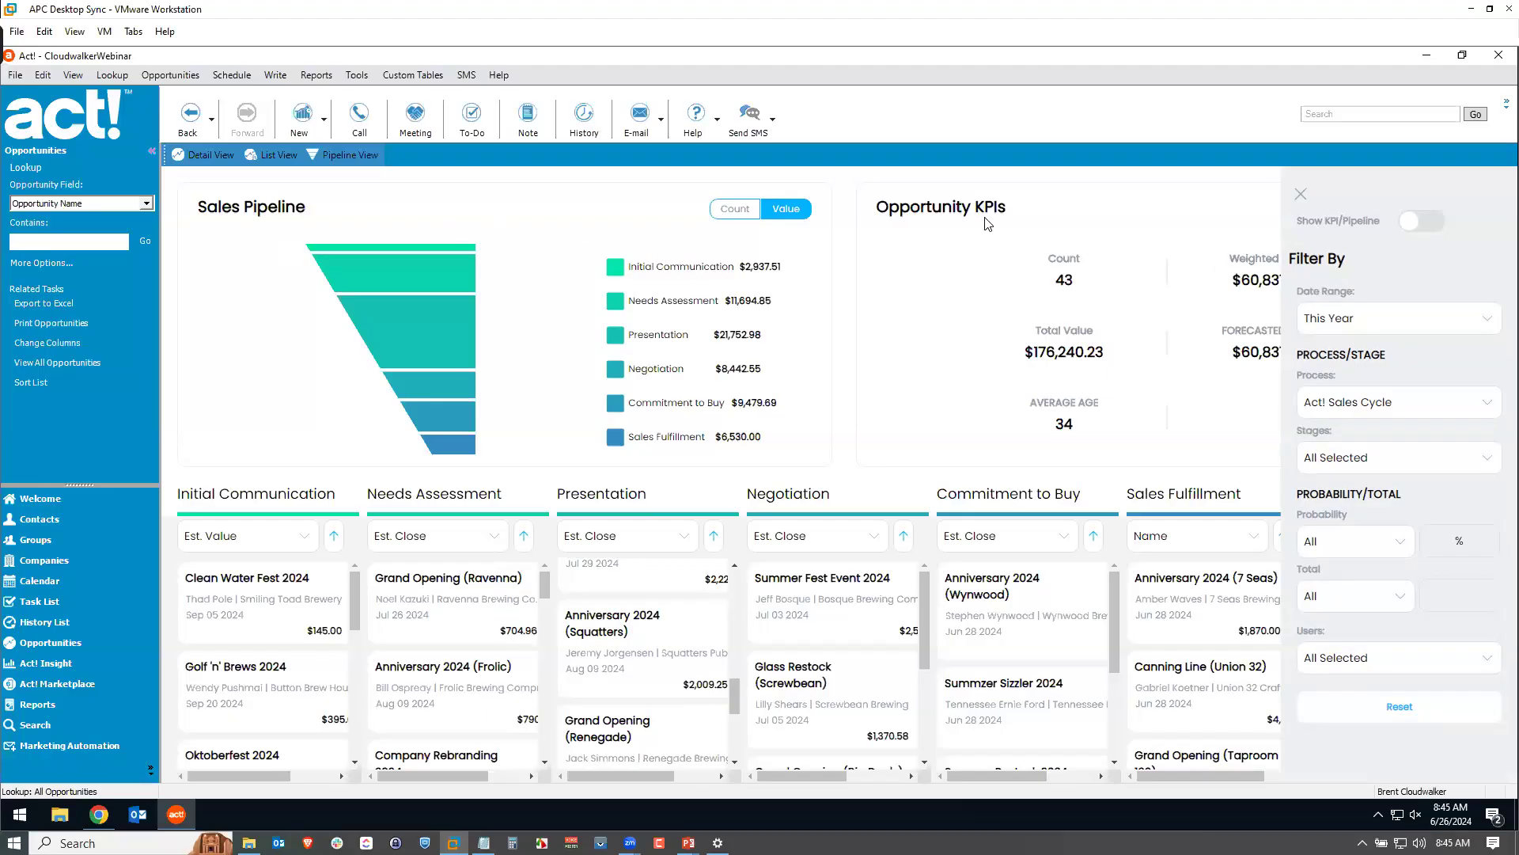
click(1412, 226)
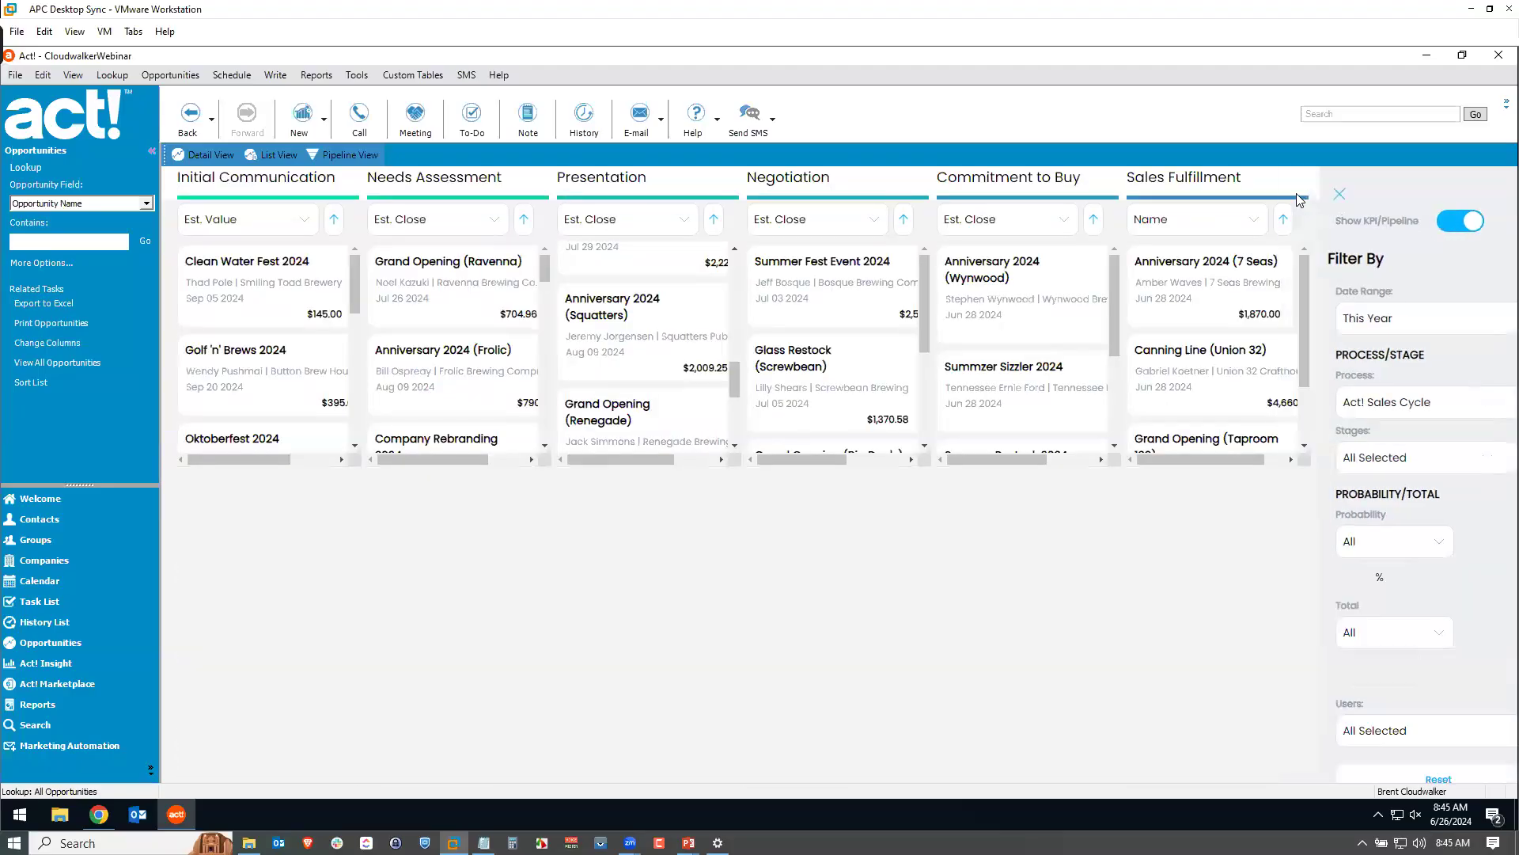
click(1298, 199)
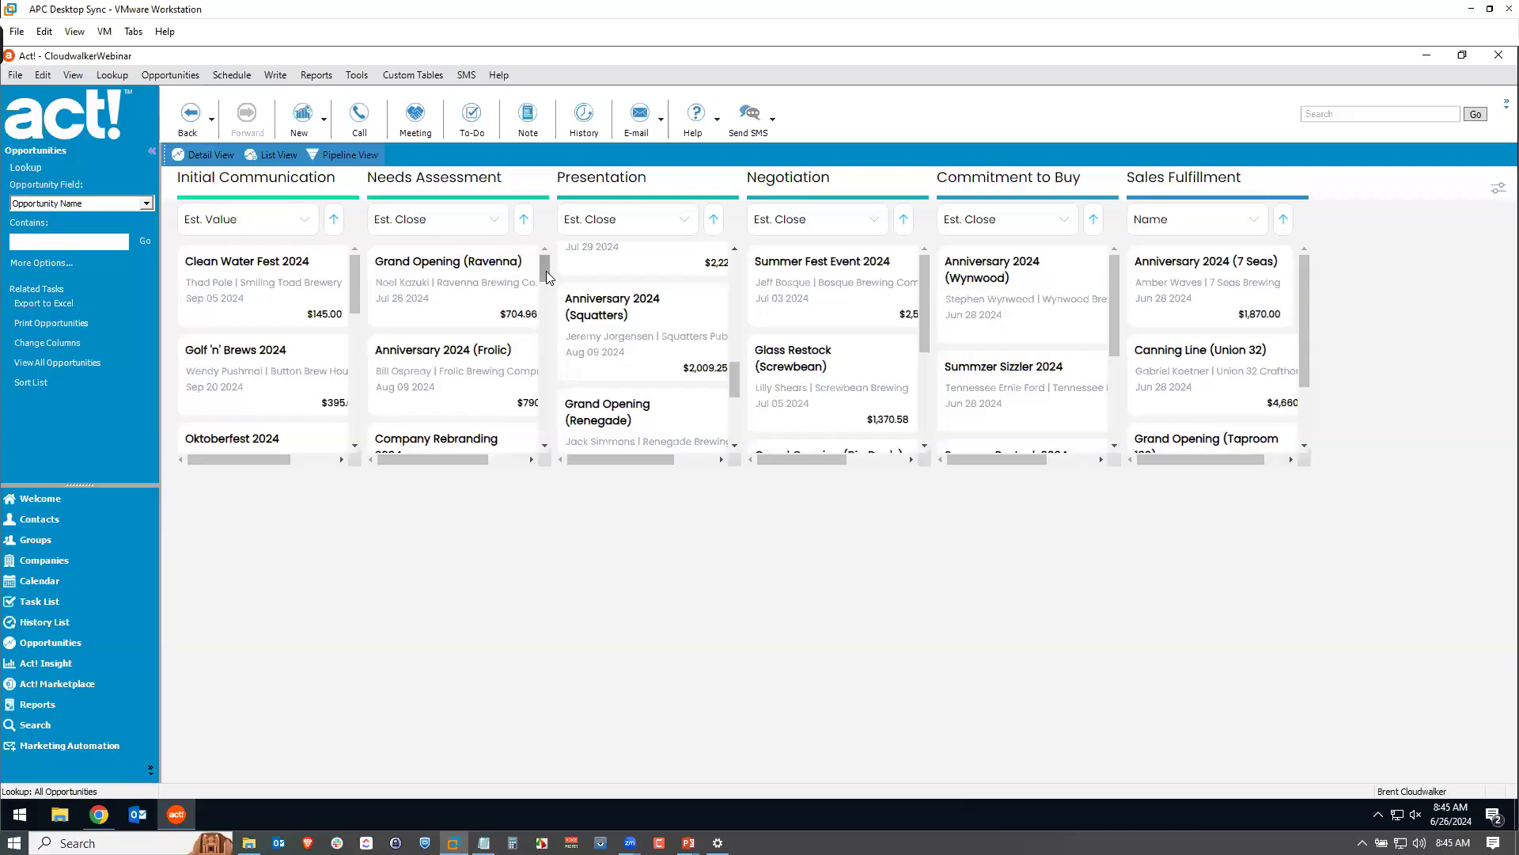
- Show the KPI and sales pipeline charts again in the pipeline view and check the Negotiation stage in the funnel
click(1498, 188)
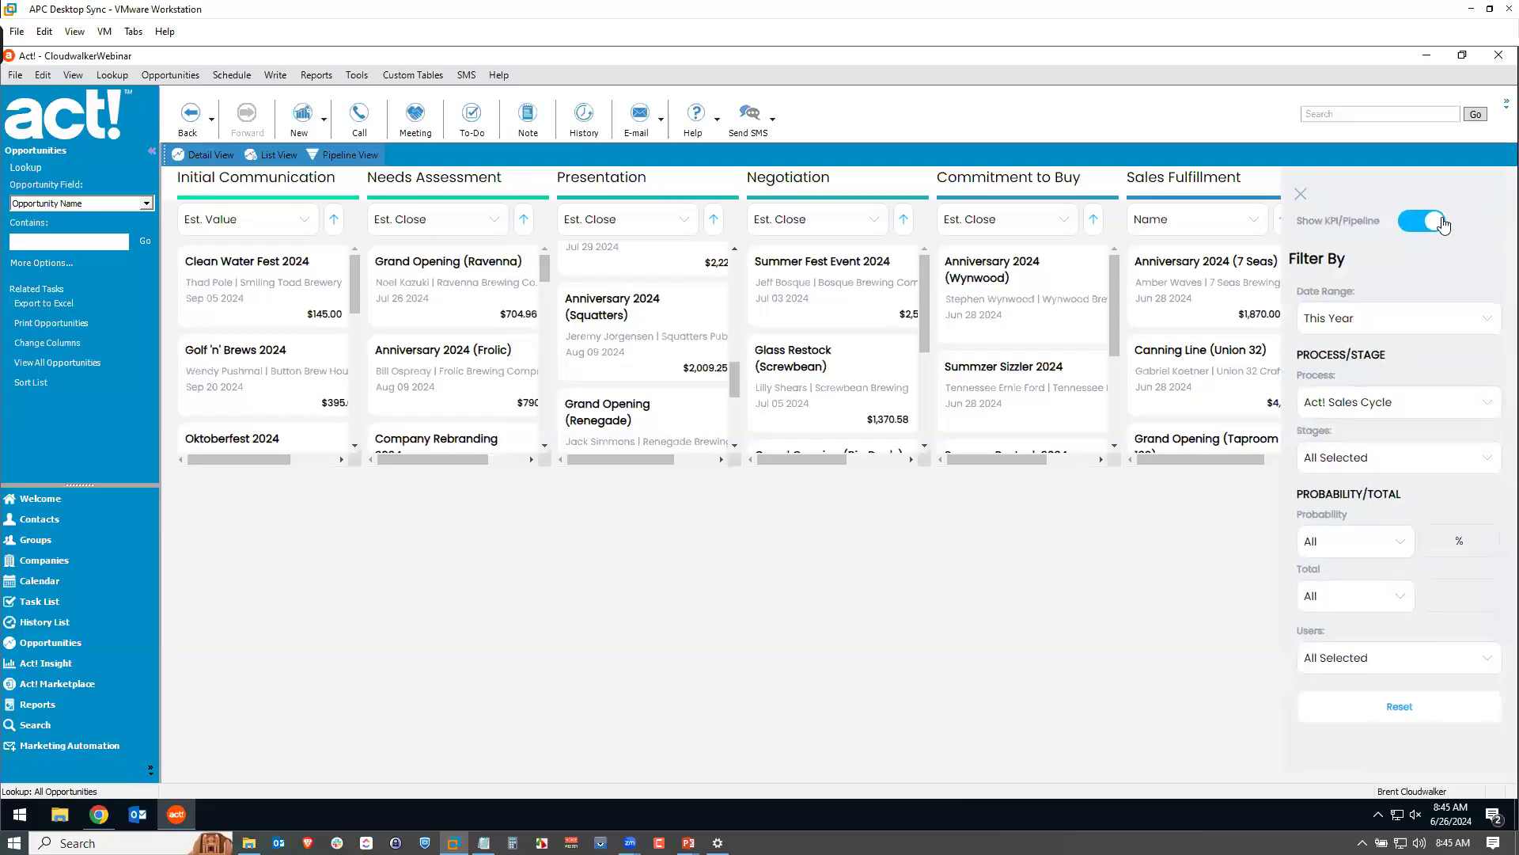
click(1300, 194)
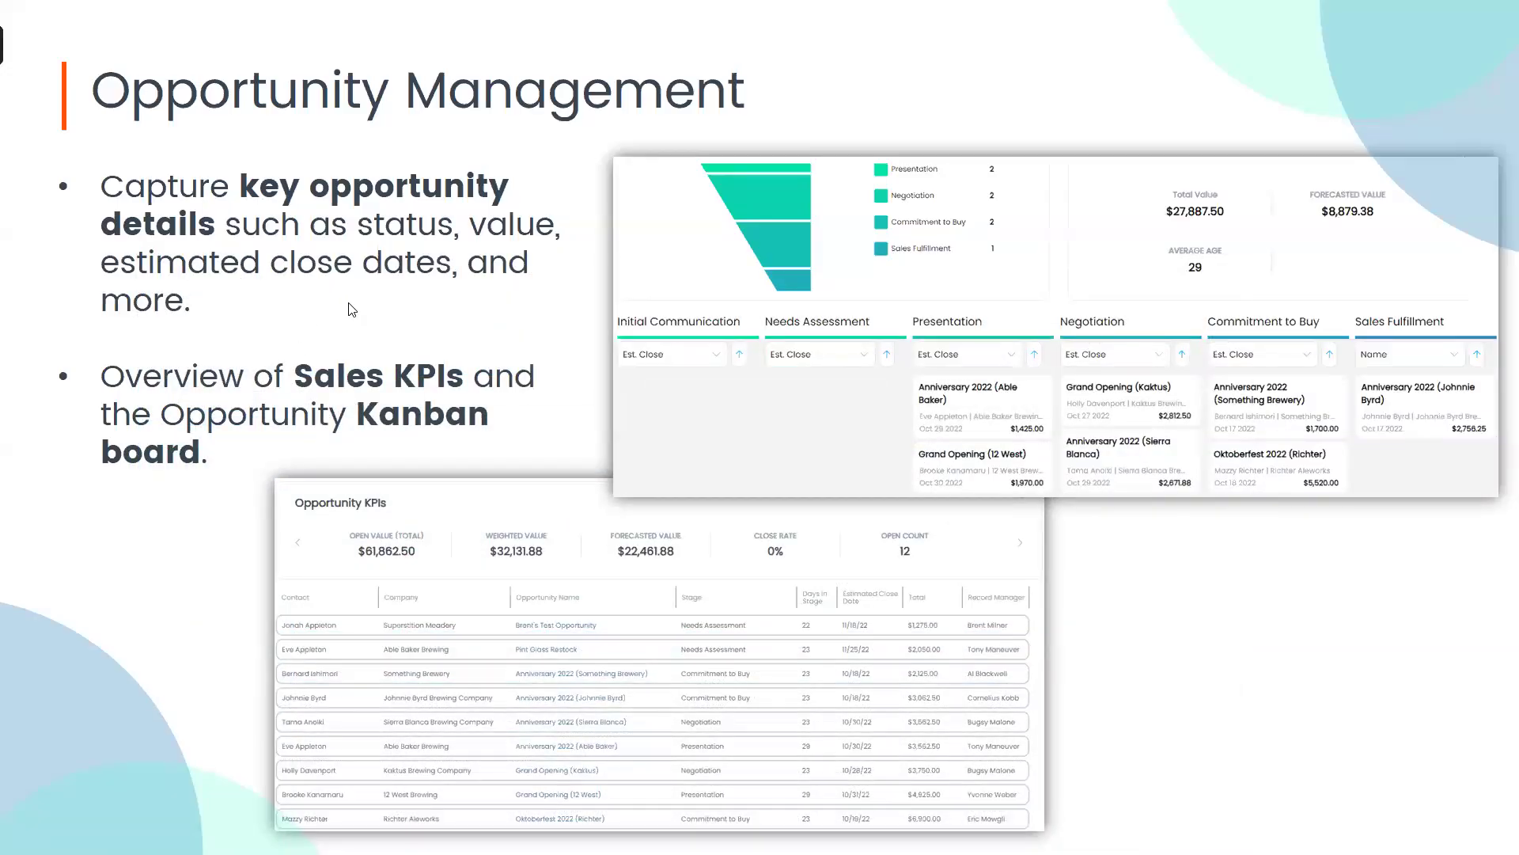
click(394, 347)
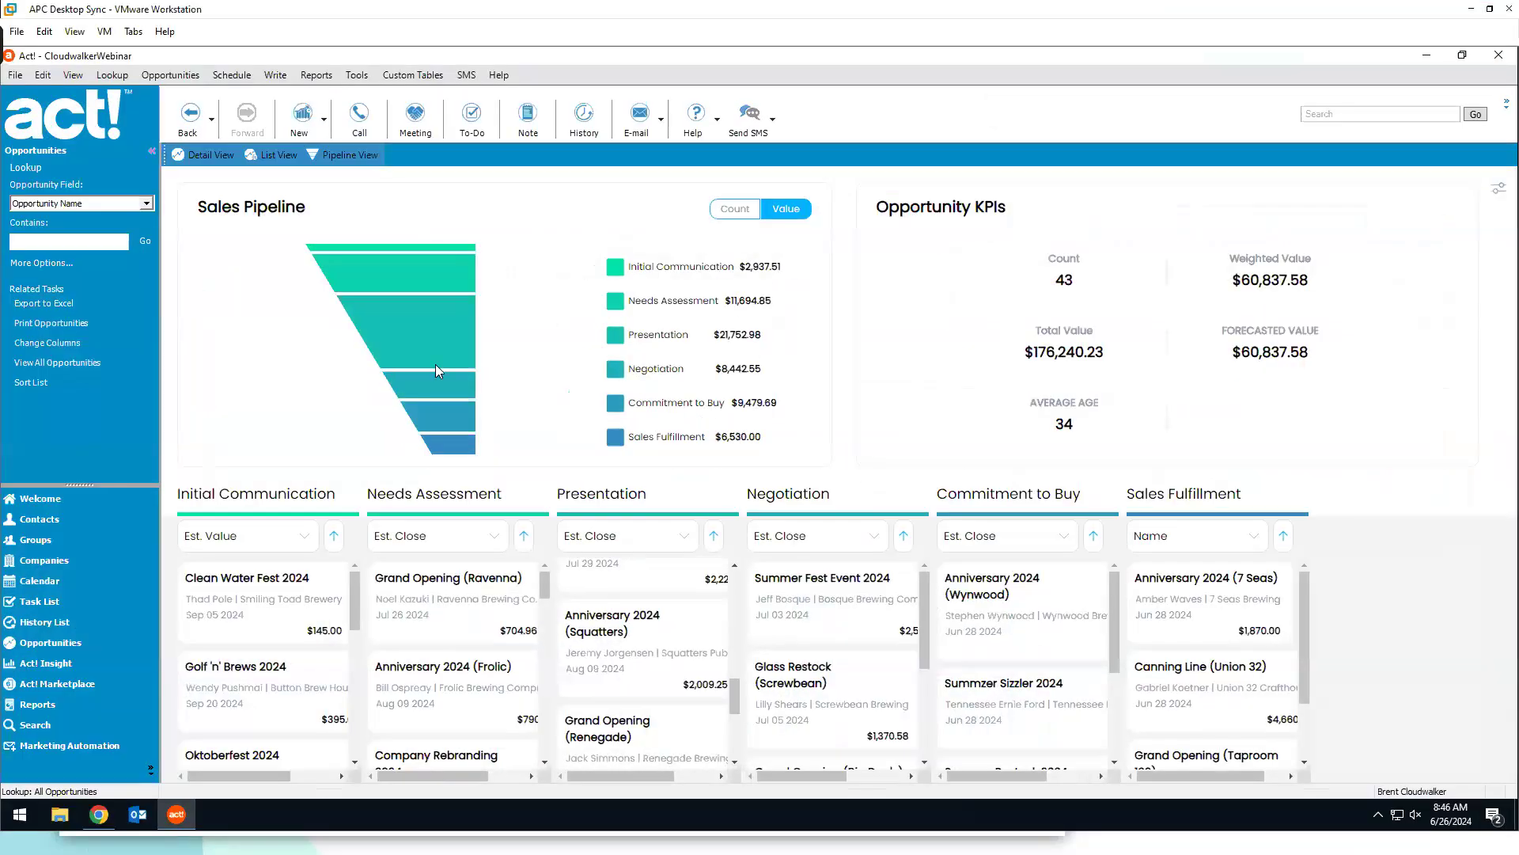
mouse_move(418, 391)
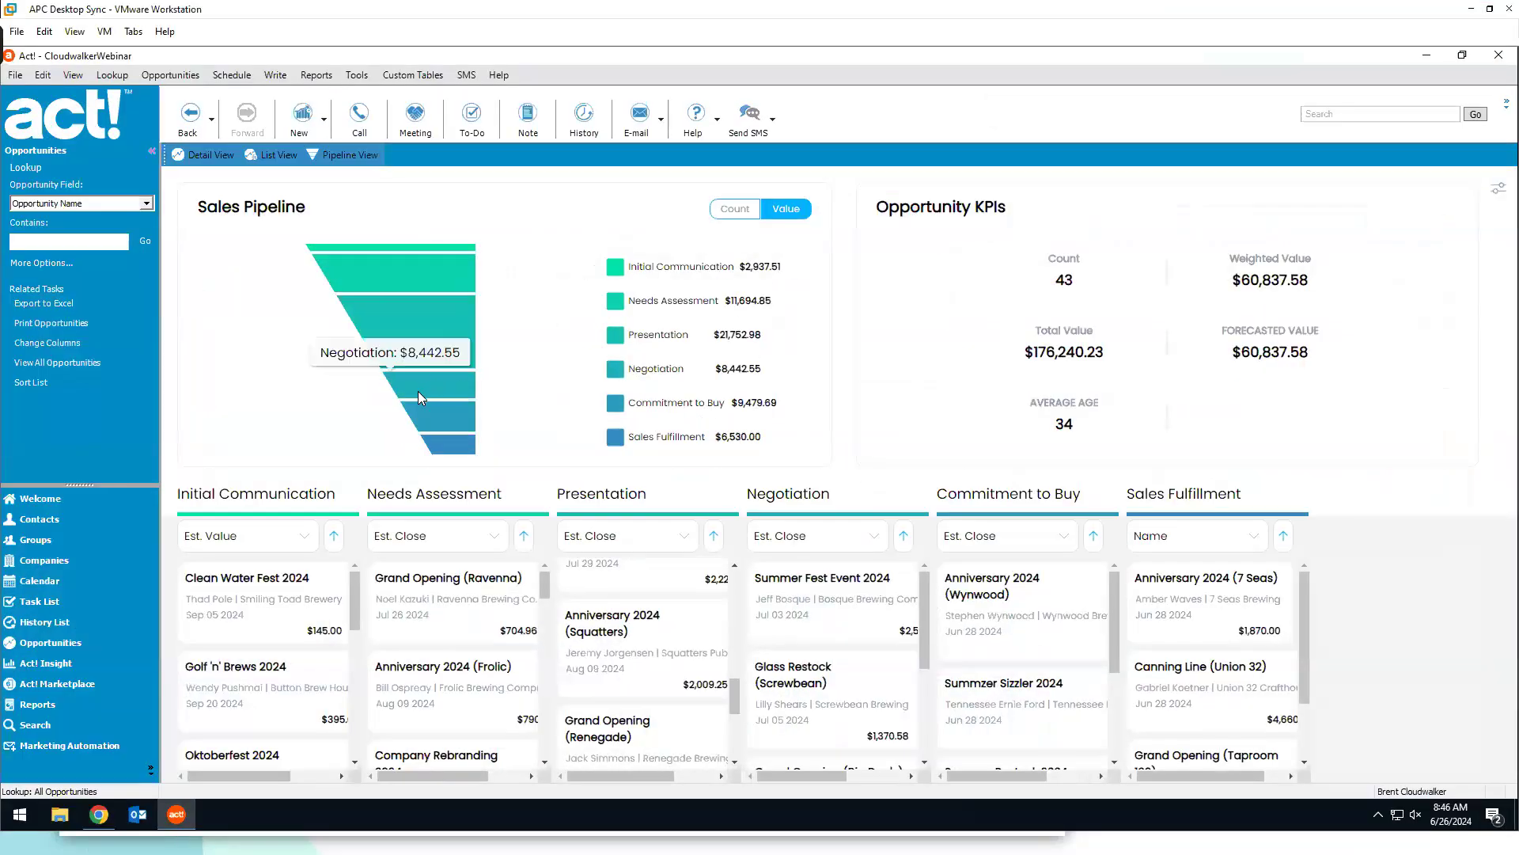
- Open Act! Insight and examine the monthly actual and potential values in the Business Health chart
click(45, 664)
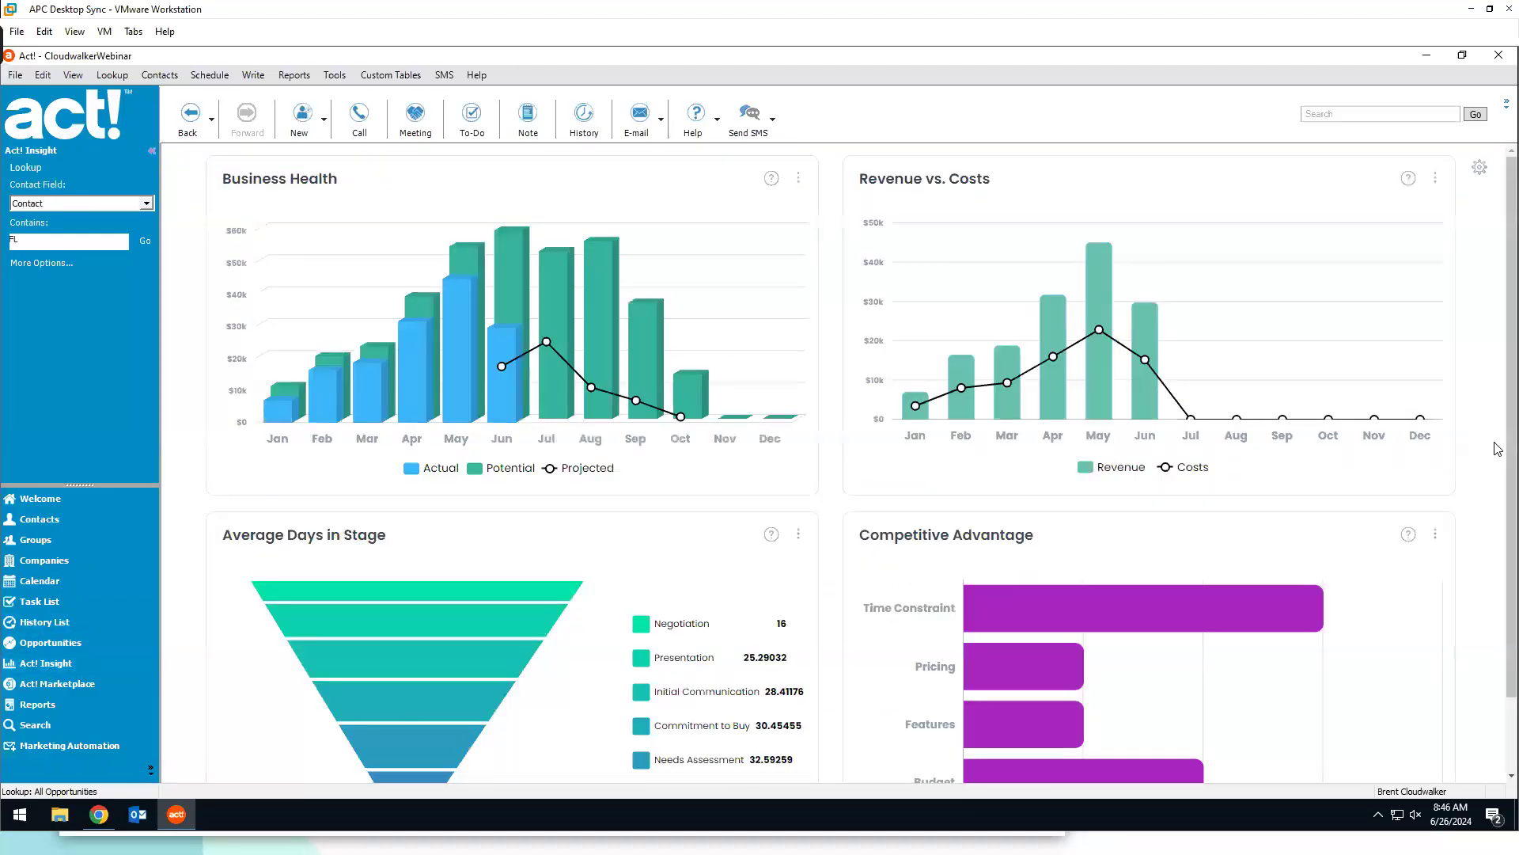
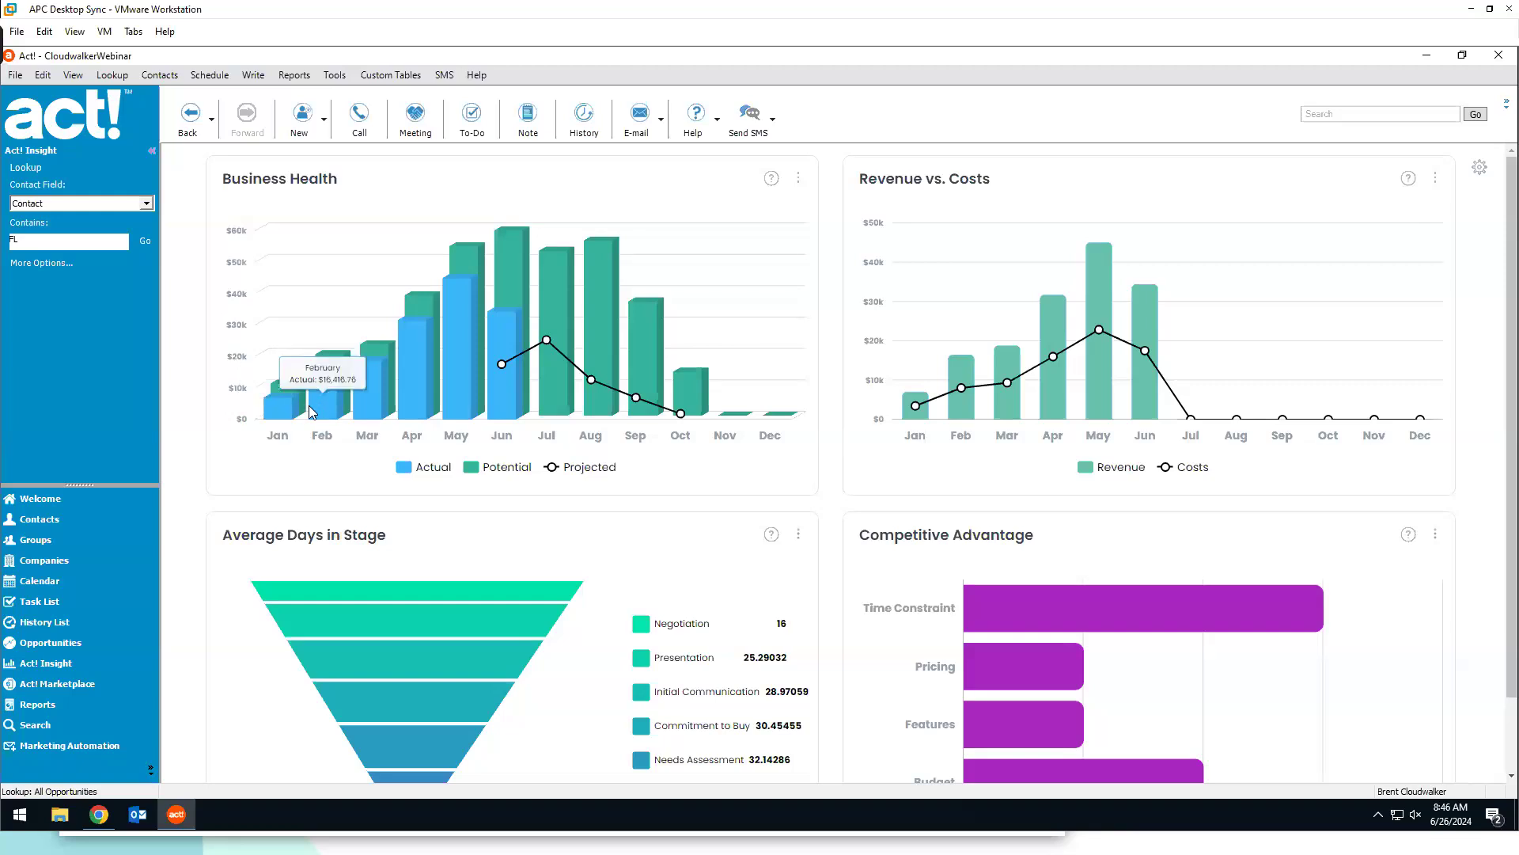
mouse_move(305, 412)
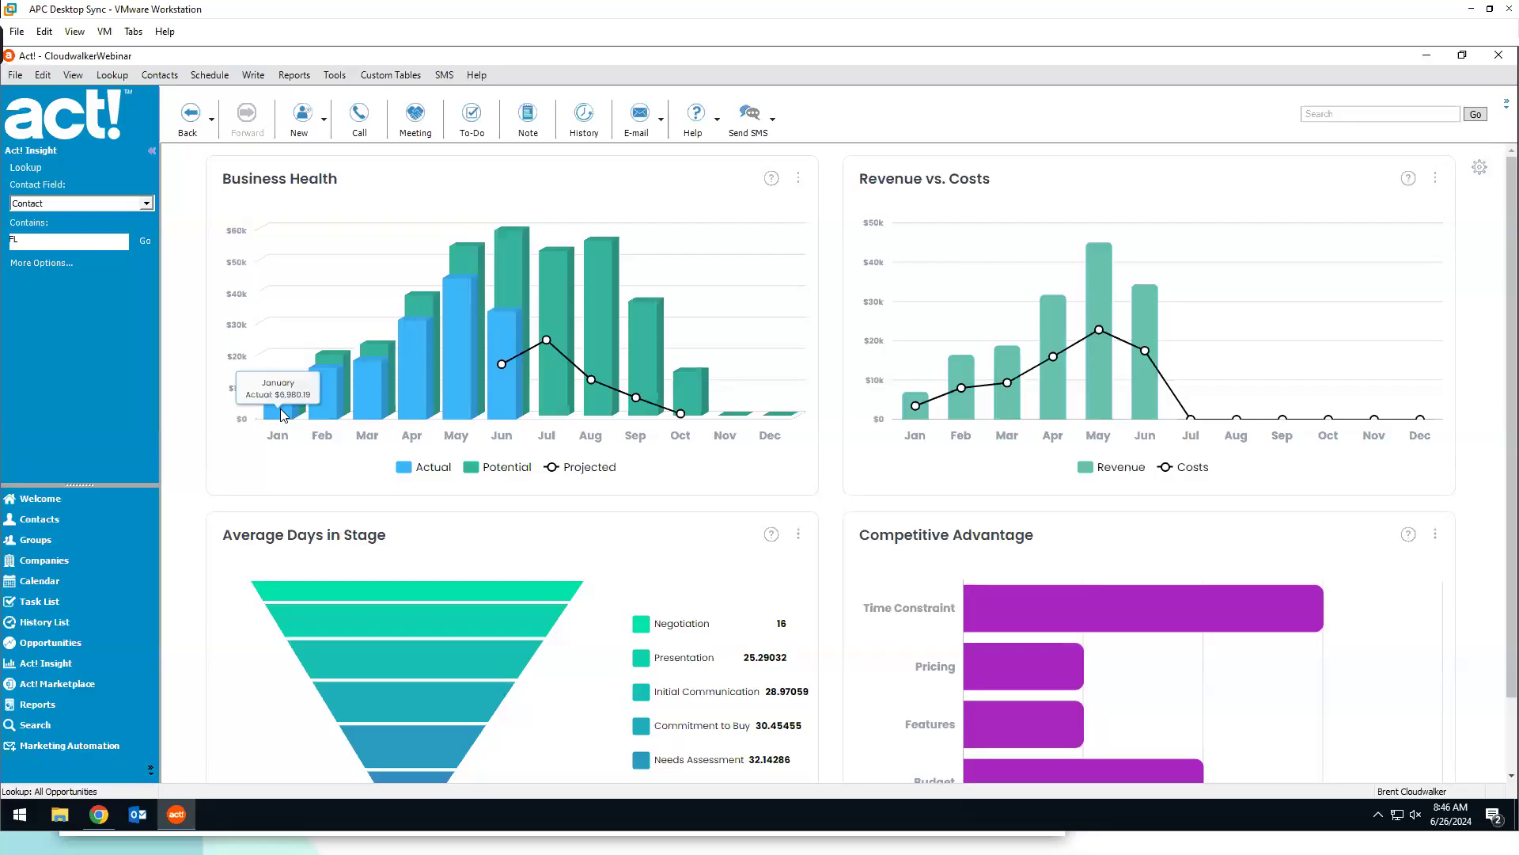
mouse_move(350, 400)
mouse_move(428, 306)
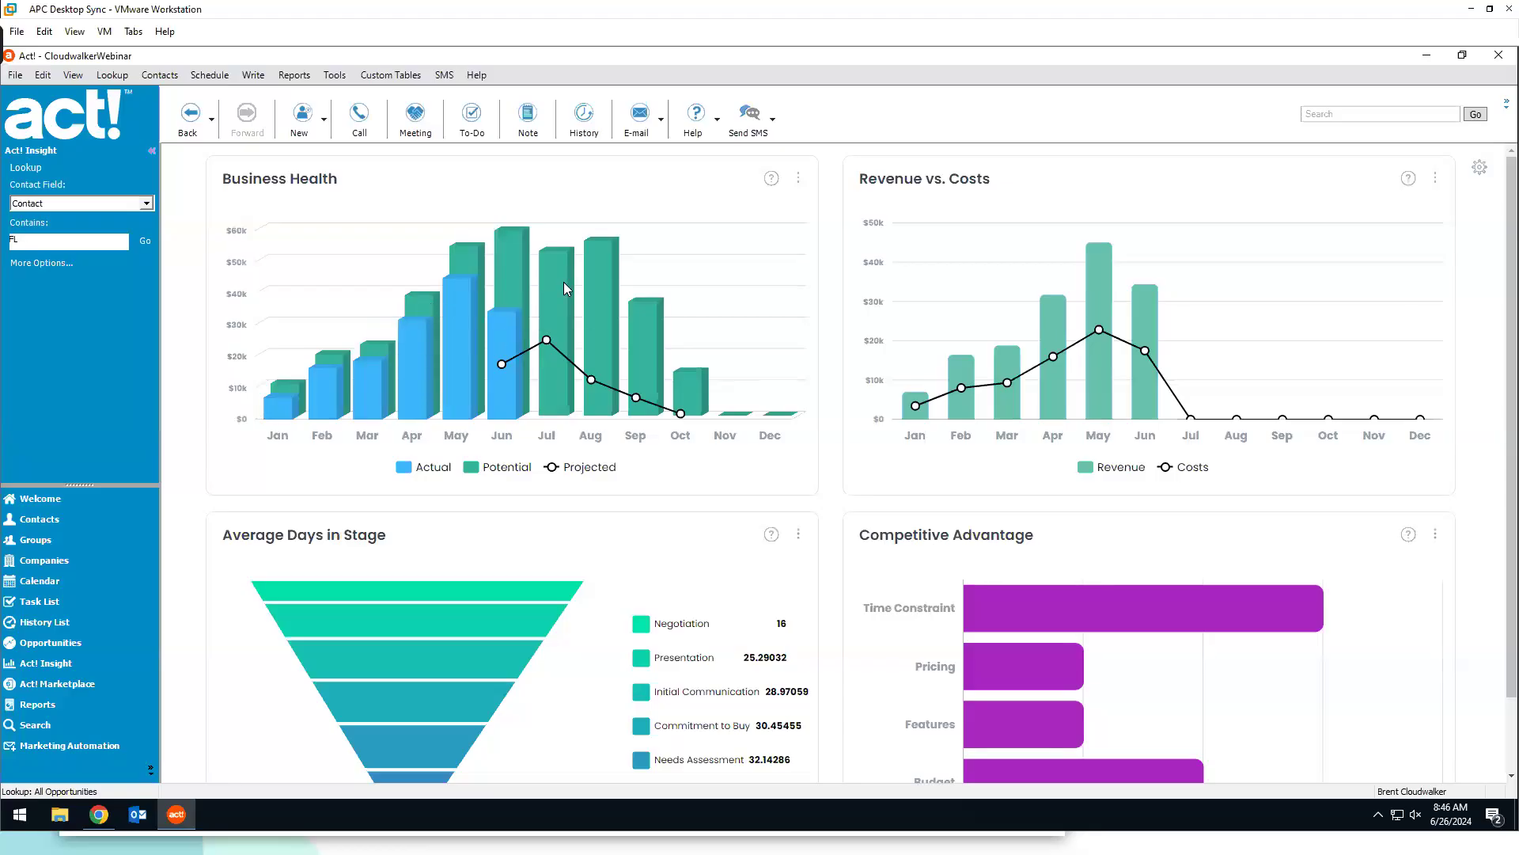
mouse_move(604, 266)
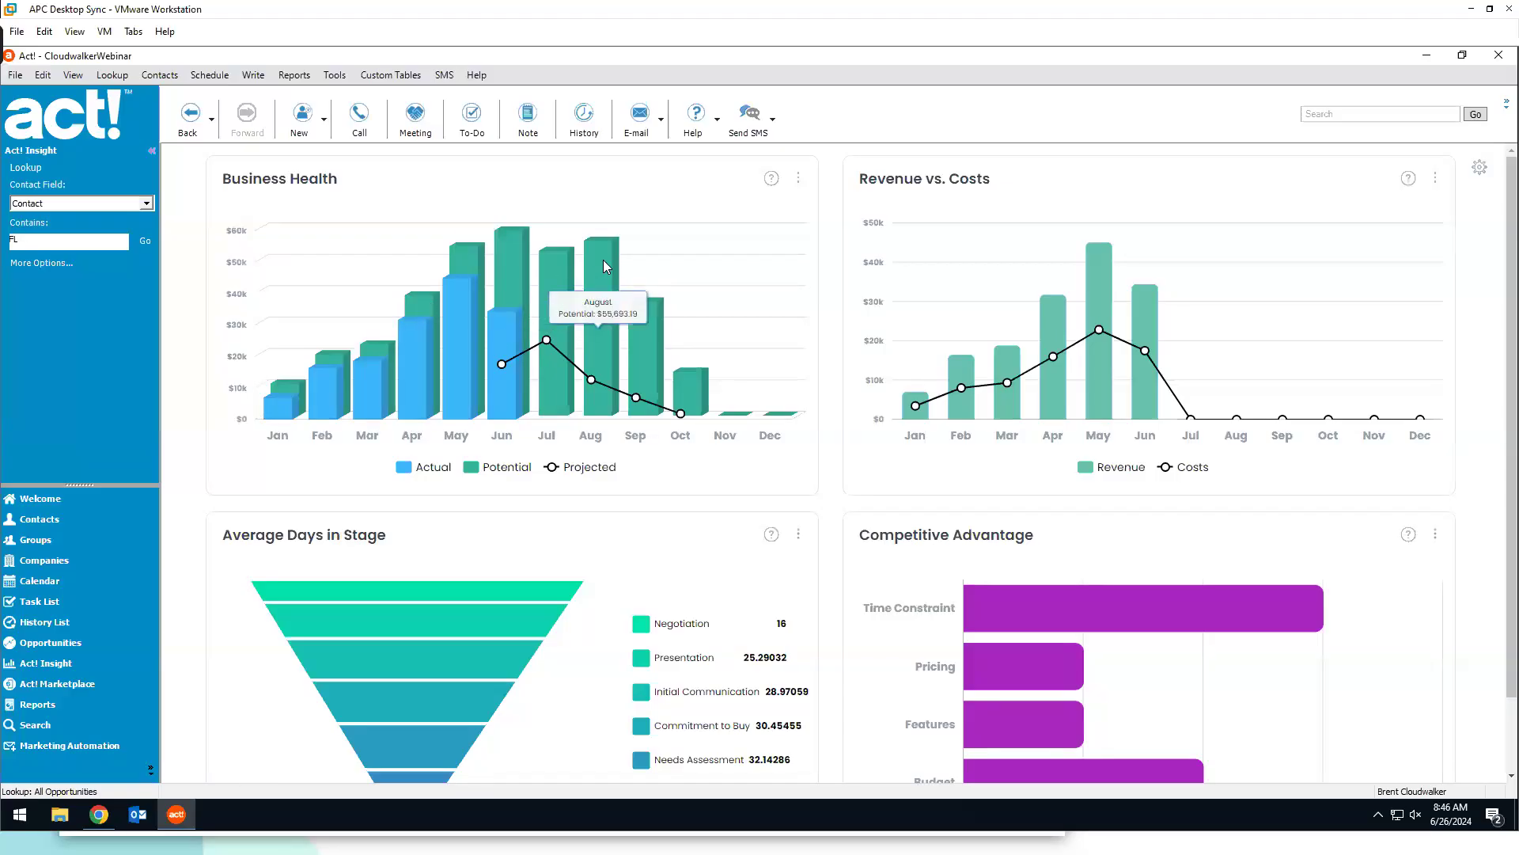
mouse_move(645, 331)
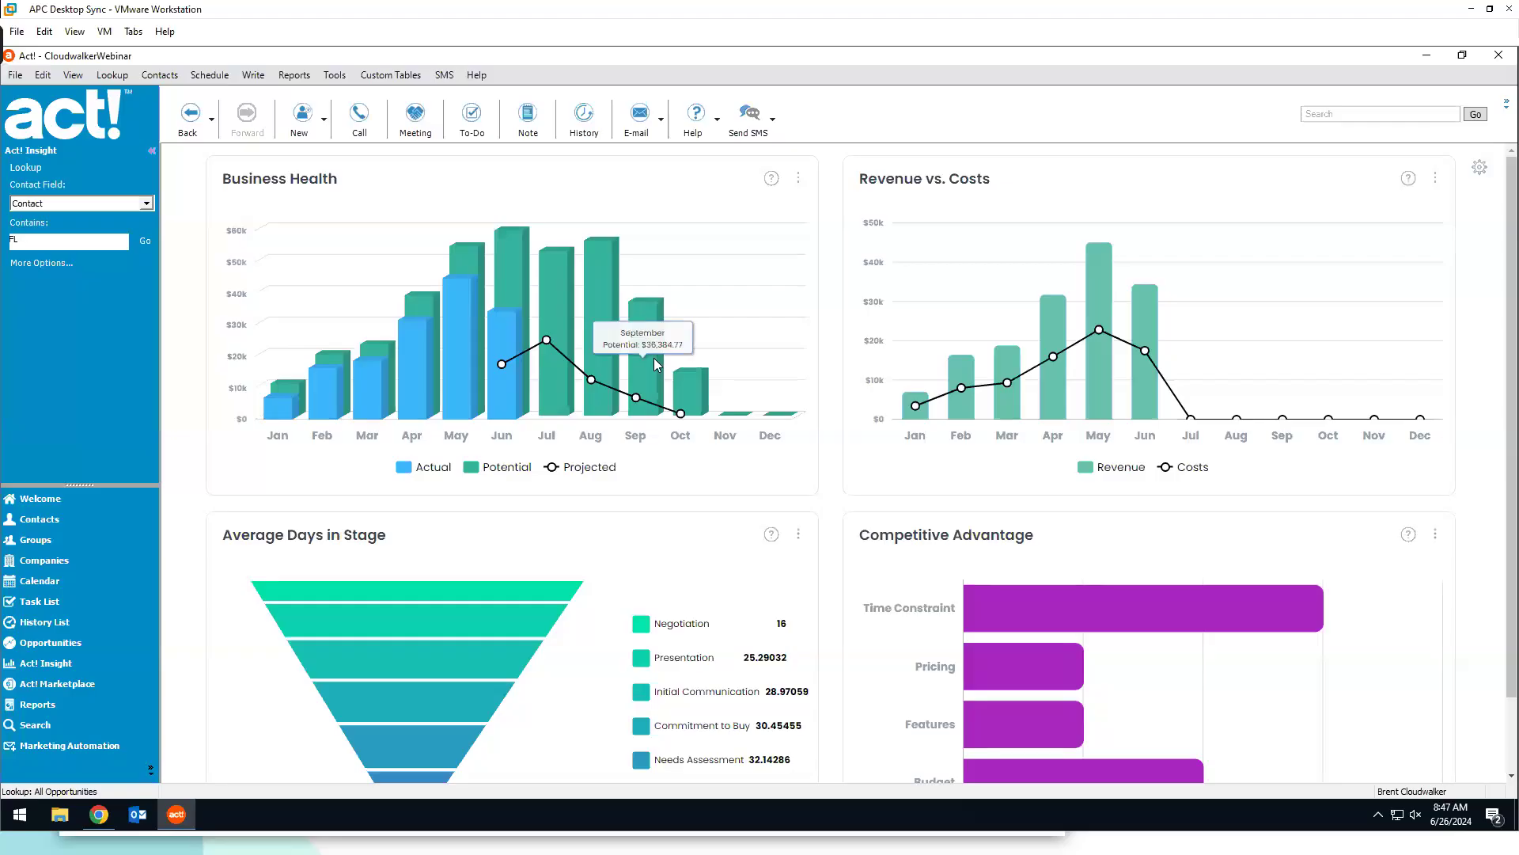
mouse_move(597, 311)
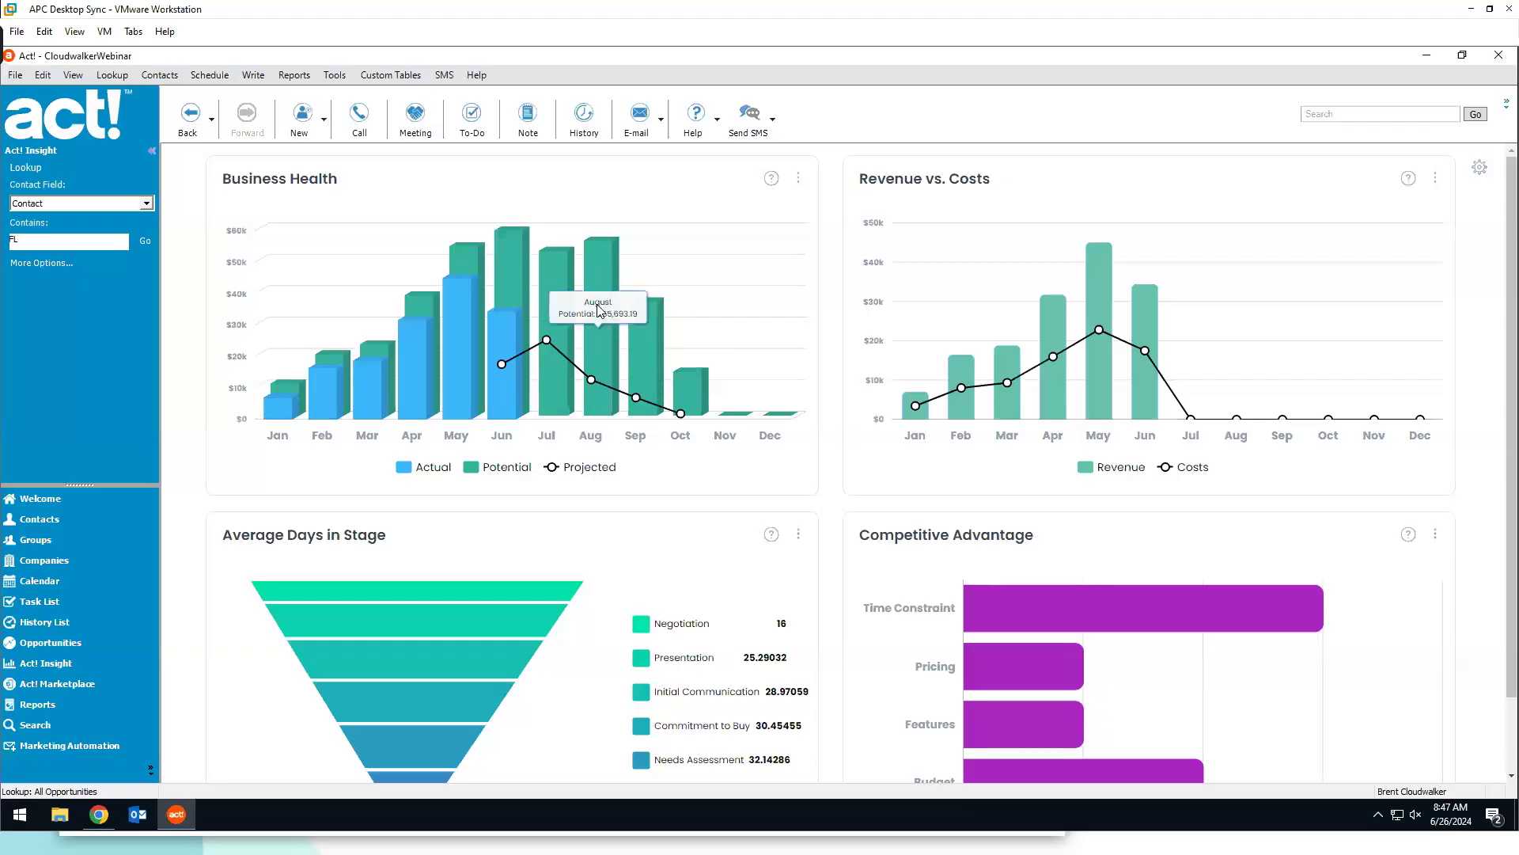
mouse_move(455, 363)
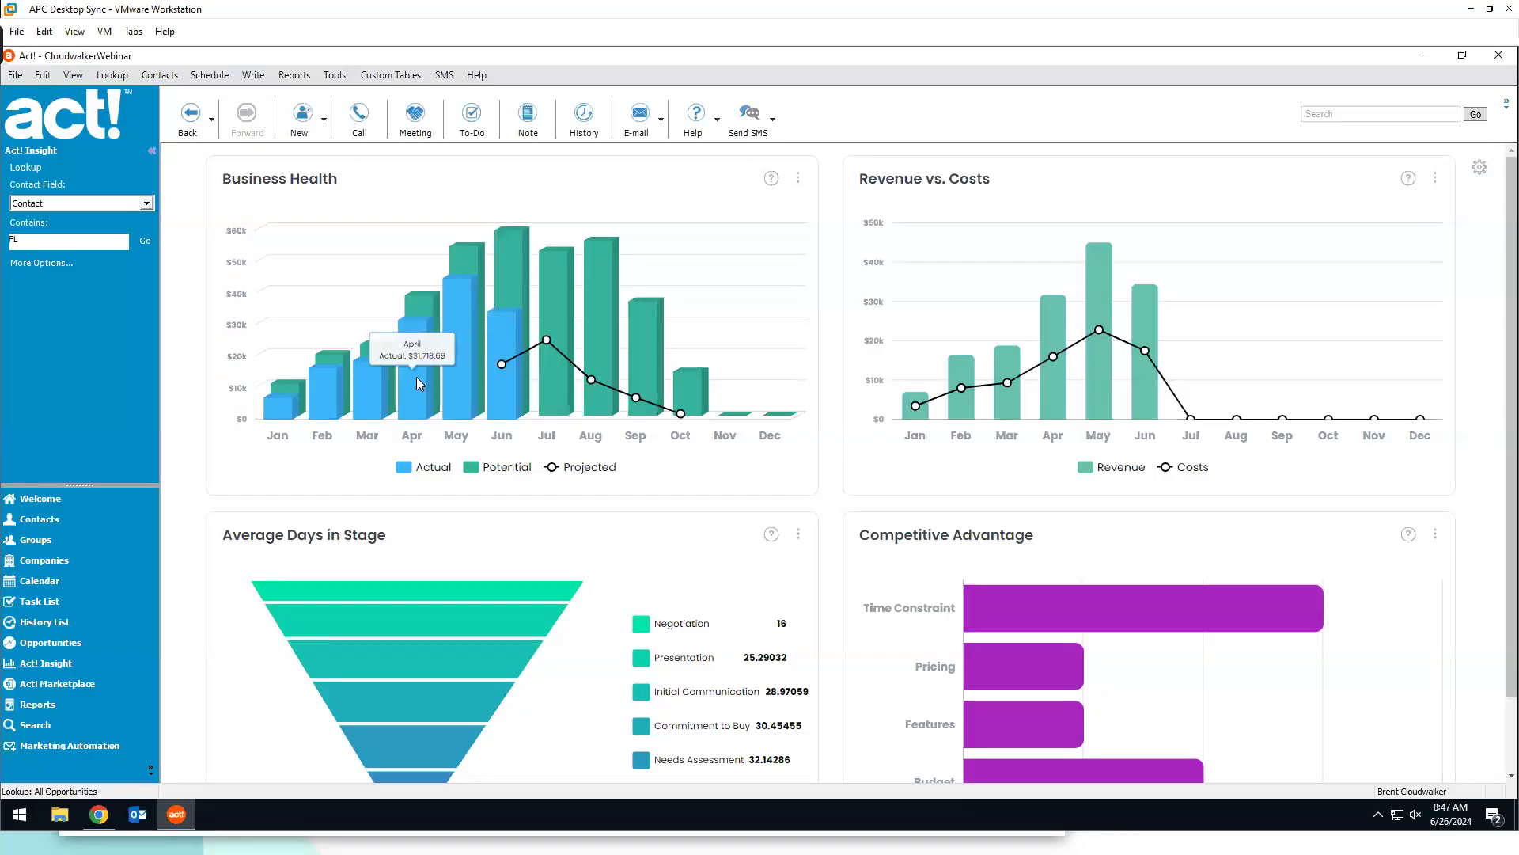
mouse_move(450, 404)
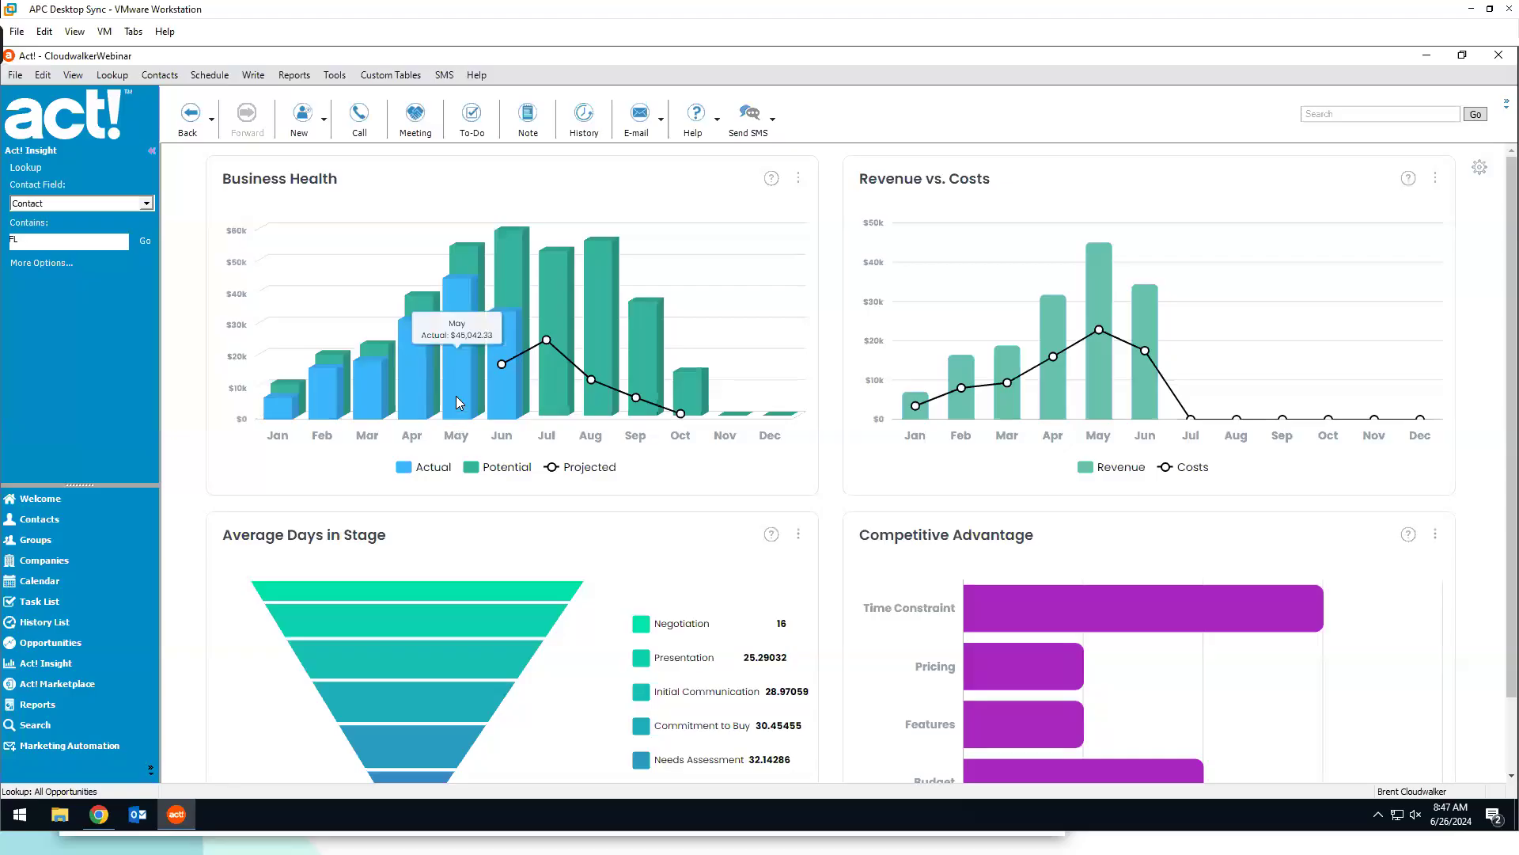
mouse_move(467, 249)
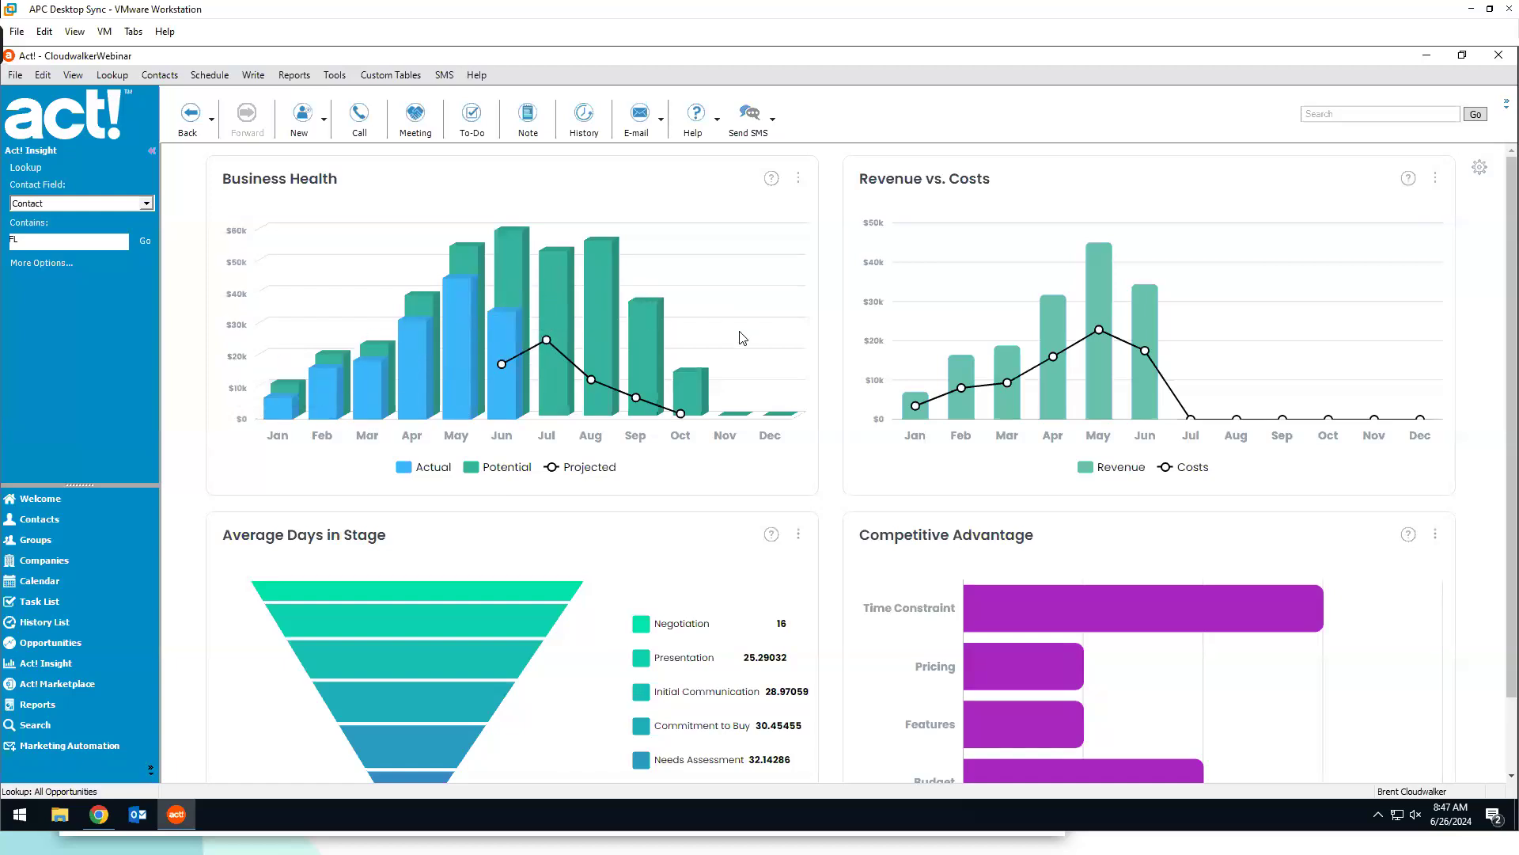
mouse_move(529, 267)
- Examine the monthly revenue and cost figures in the Revenue vs. Costs chart, especially for April to June
mouse_move(1097, 312)
mouse_move(1099, 282)
mouse_move(1066, 368)
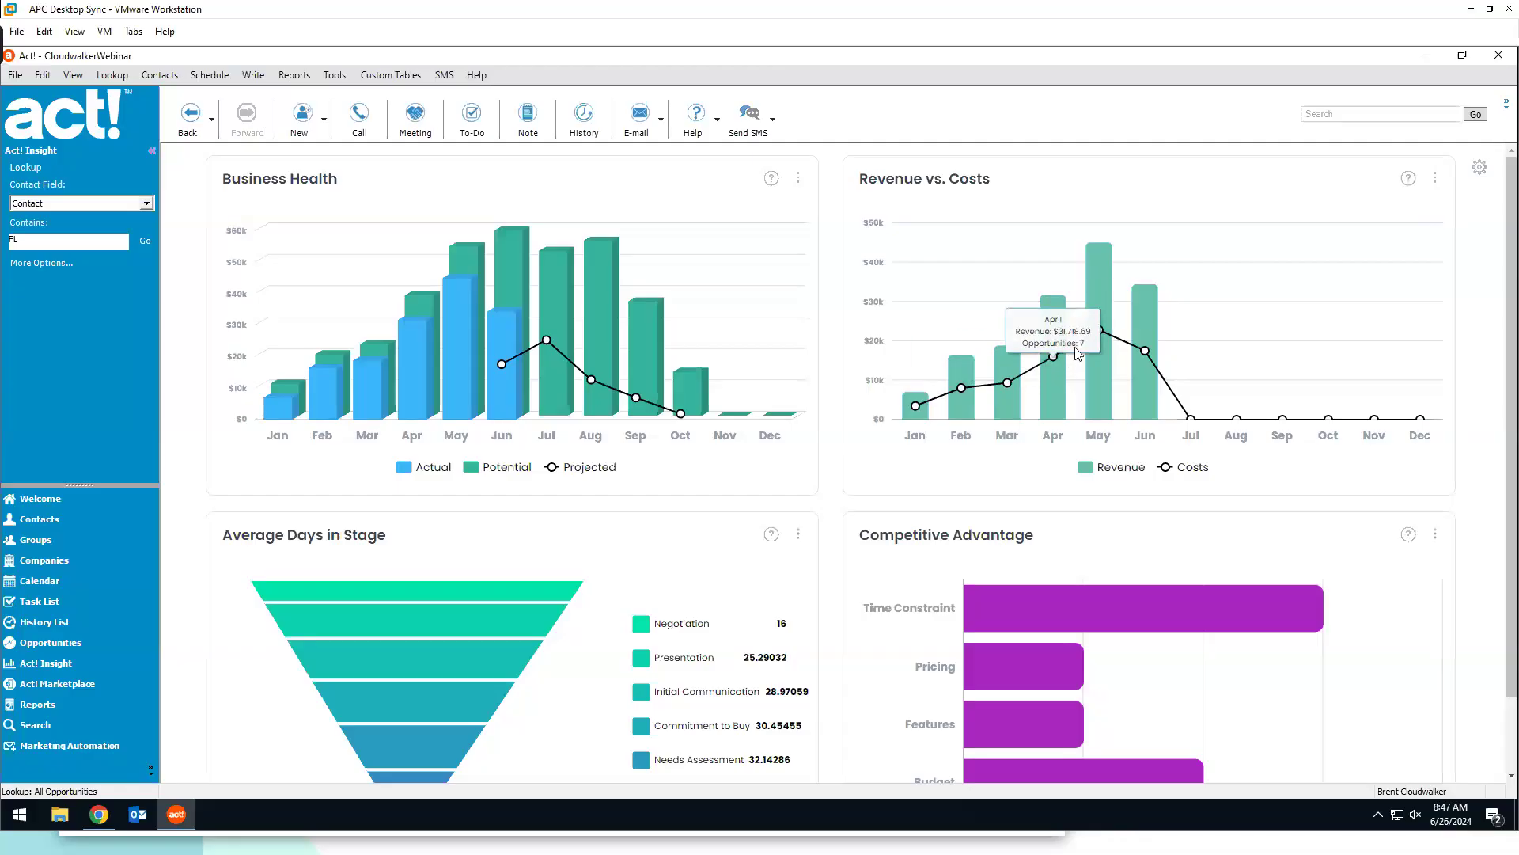
mouse_move(1101, 253)
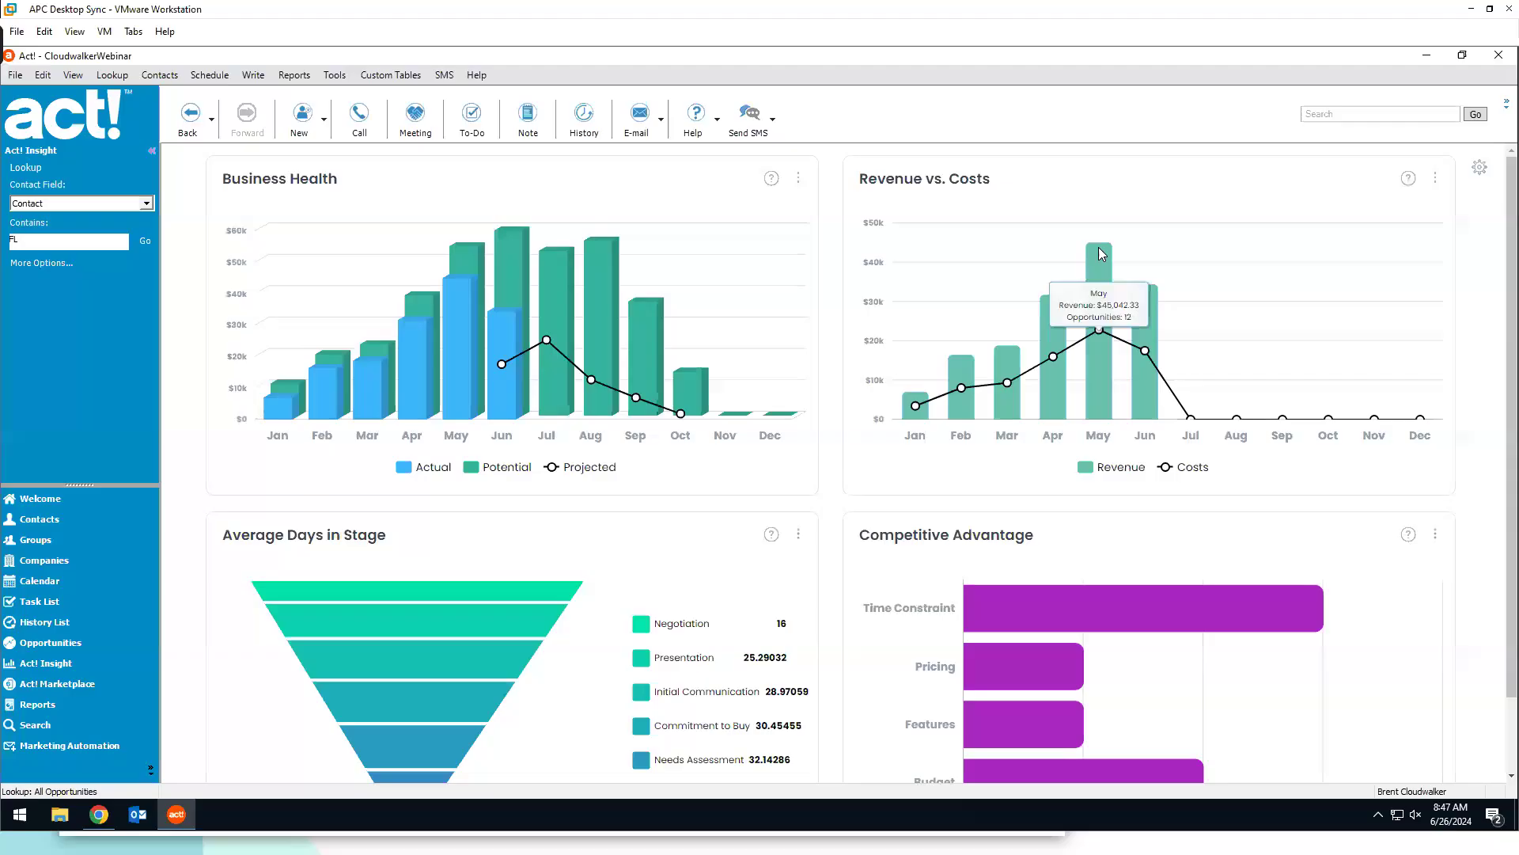
mouse_move(1136, 373)
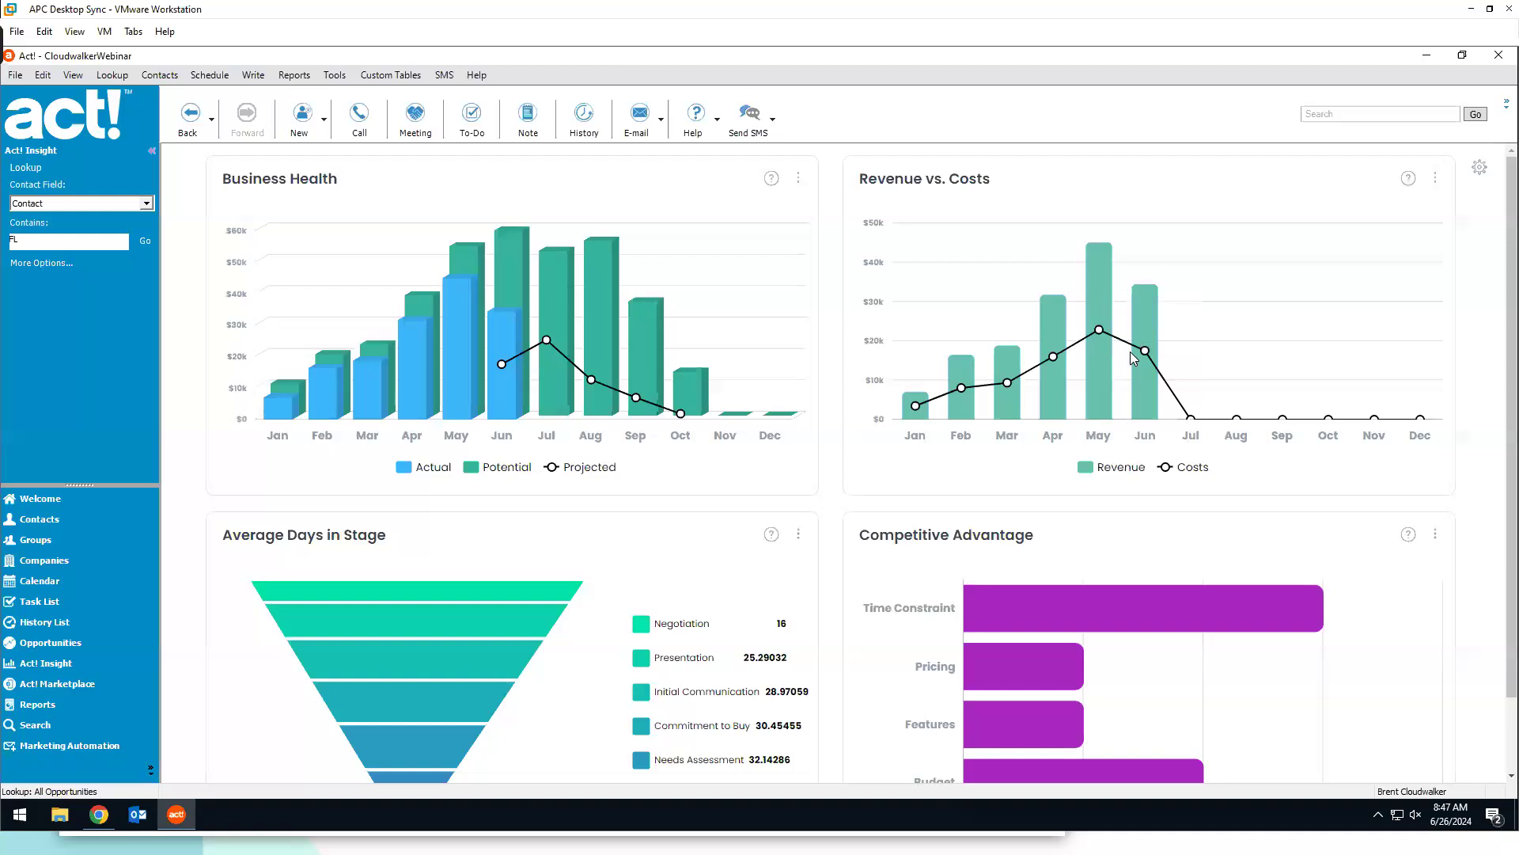
- Set the Average Days in Stage chart to show Last Year and check its stage values
scroll(1130, 351, down, 1)
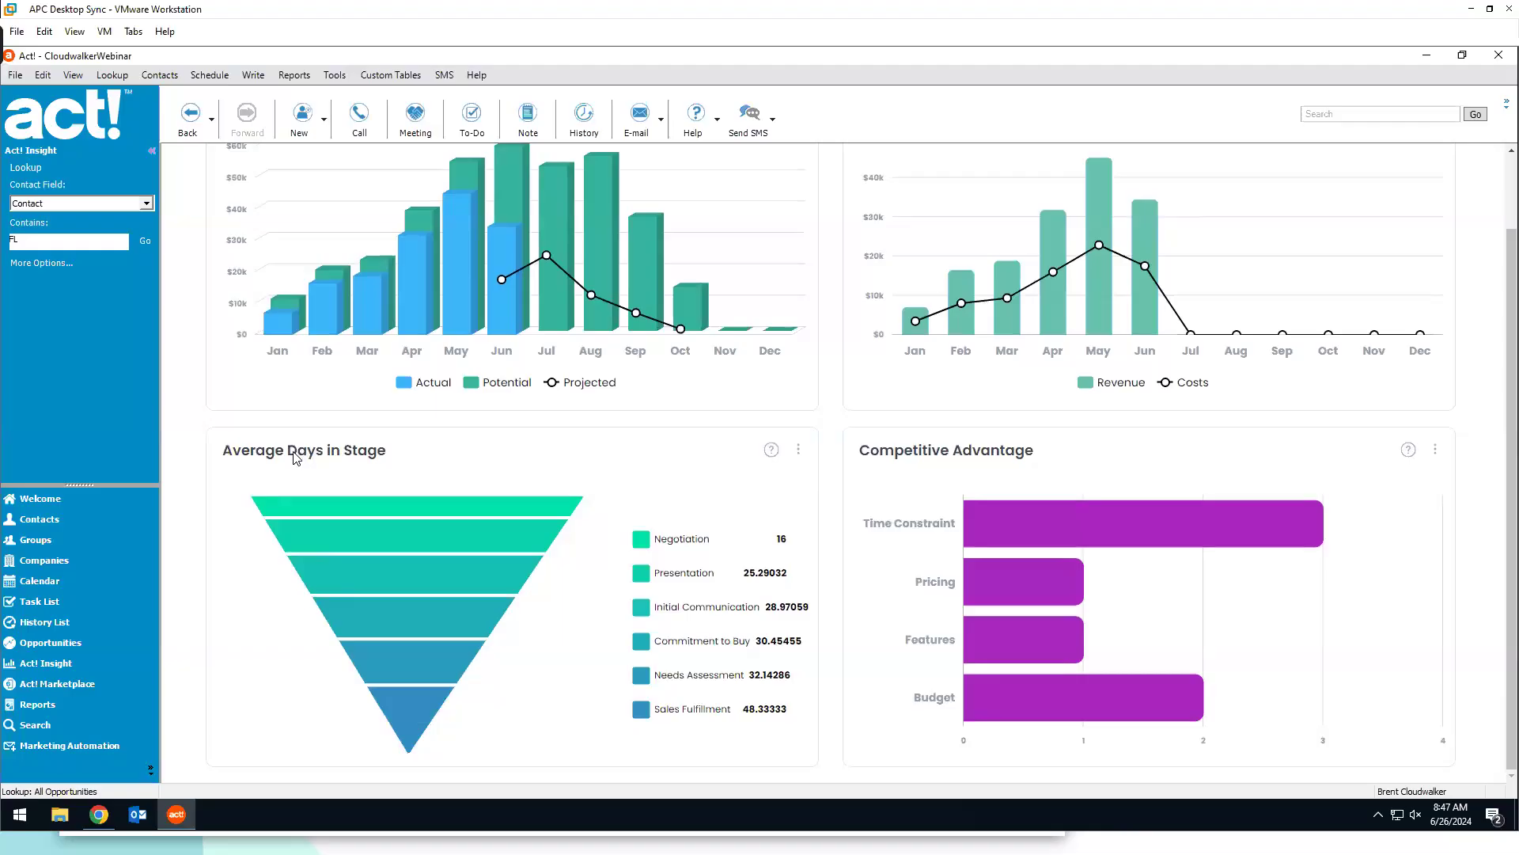
mouse_move(534, 537)
click(800, 457)
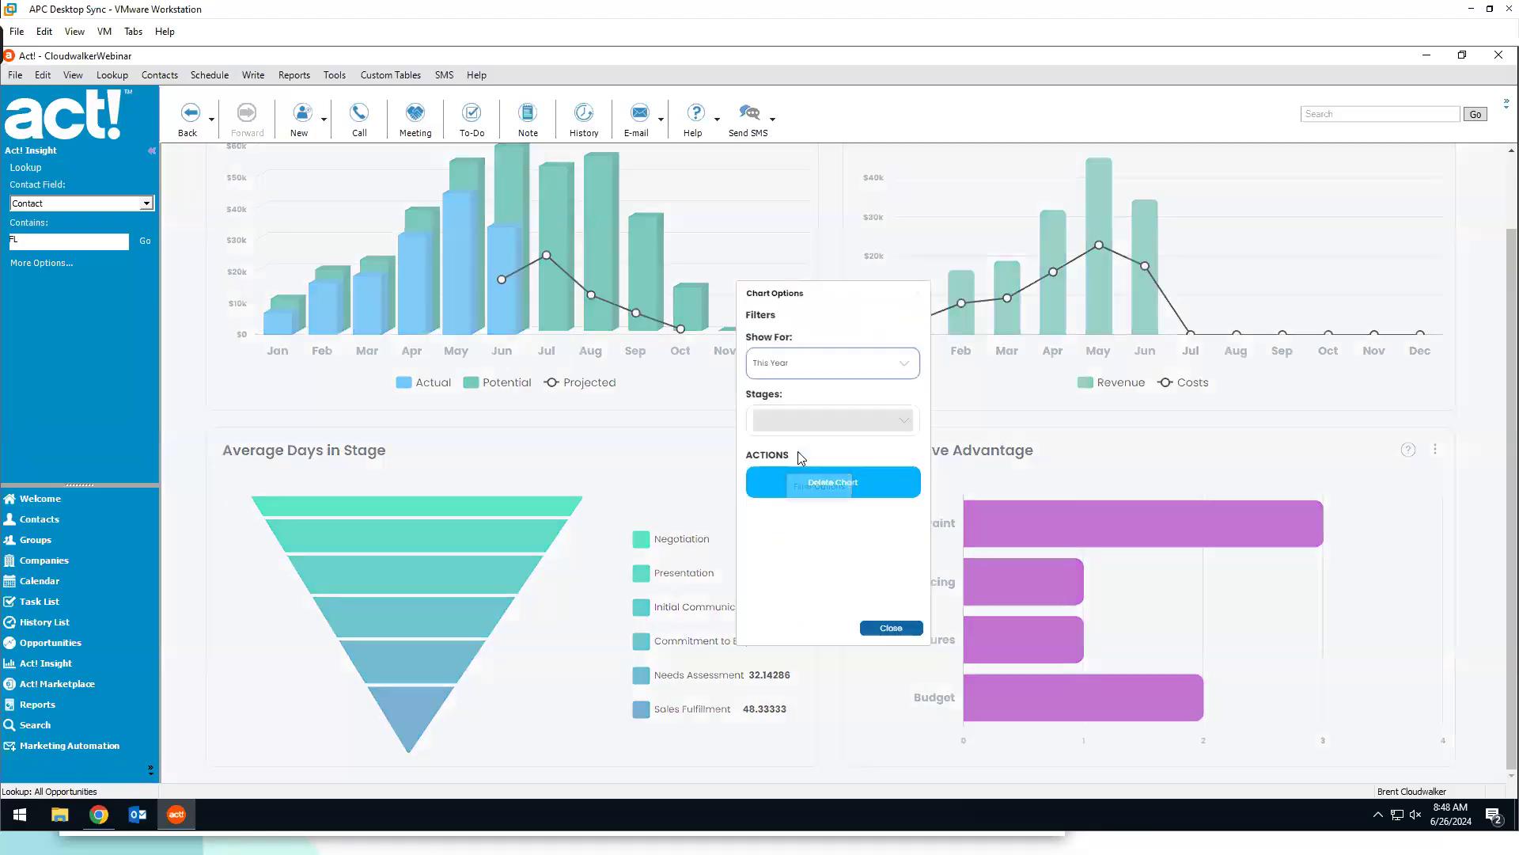
click(787, 365)
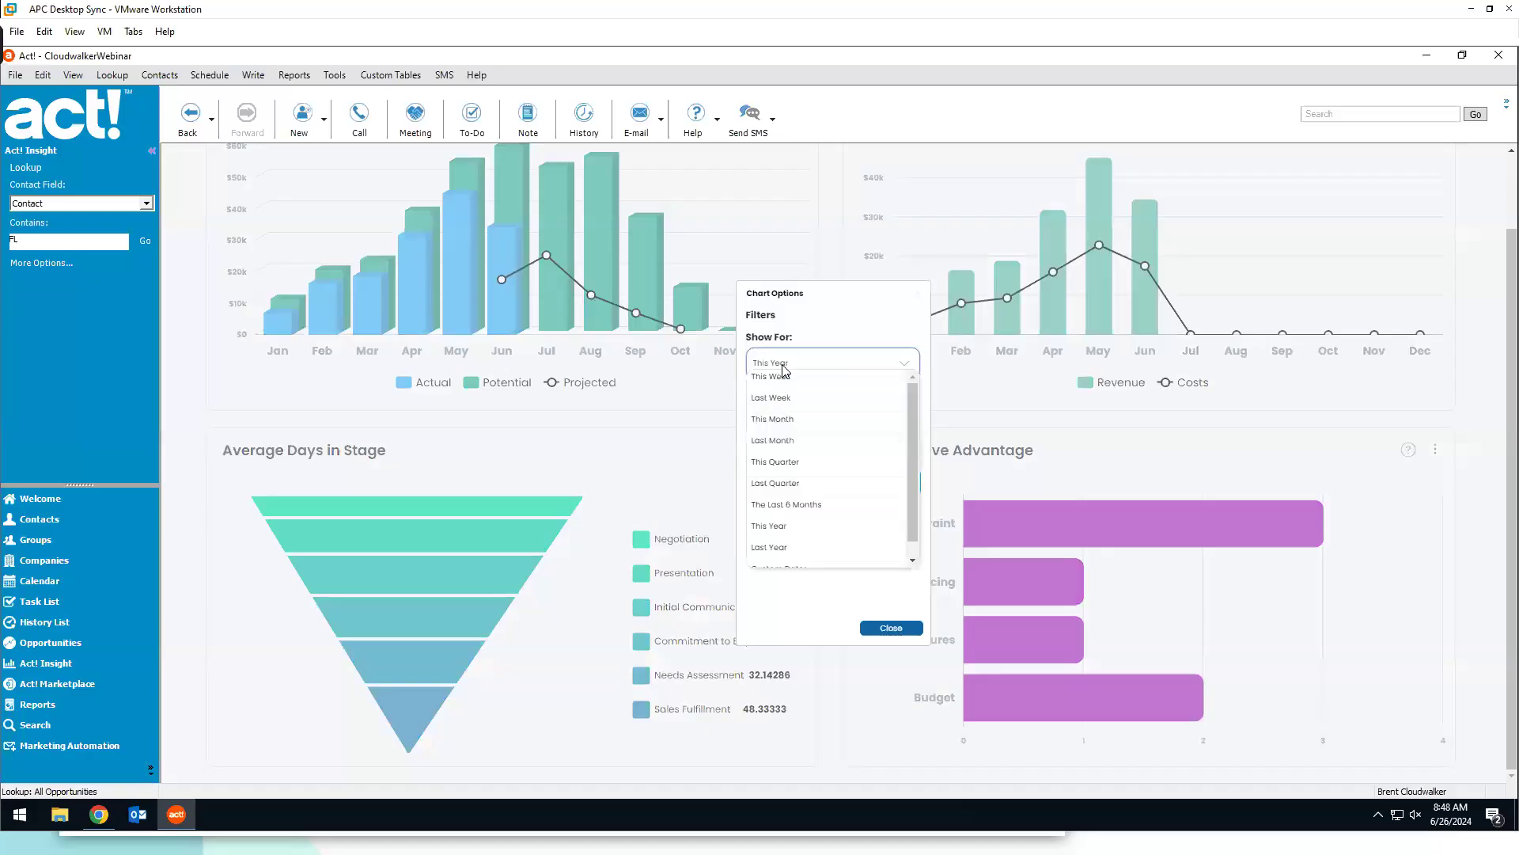
click(783, 549)
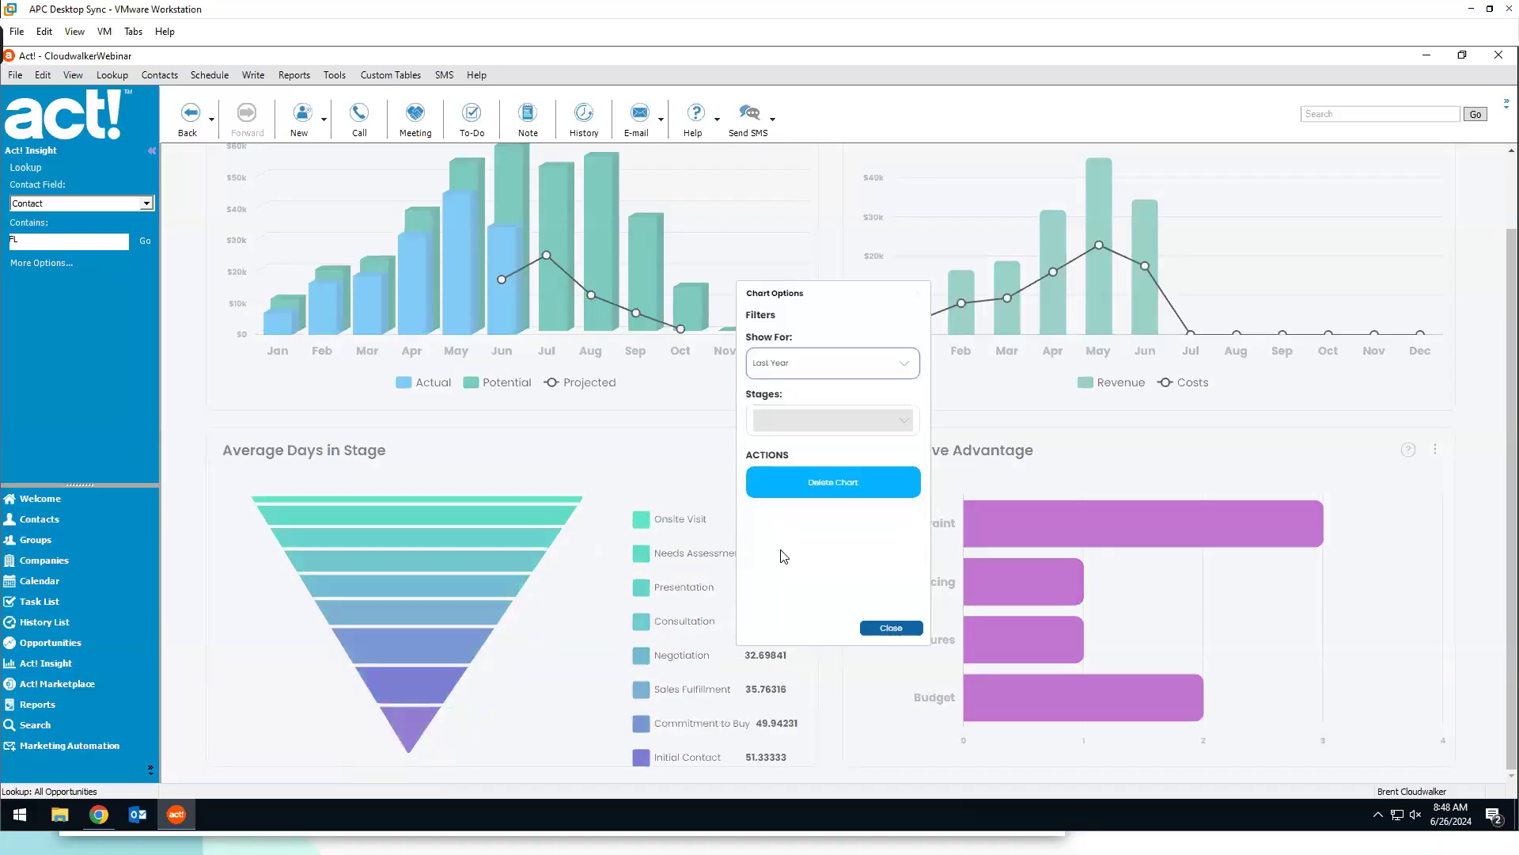
click(868, 630)
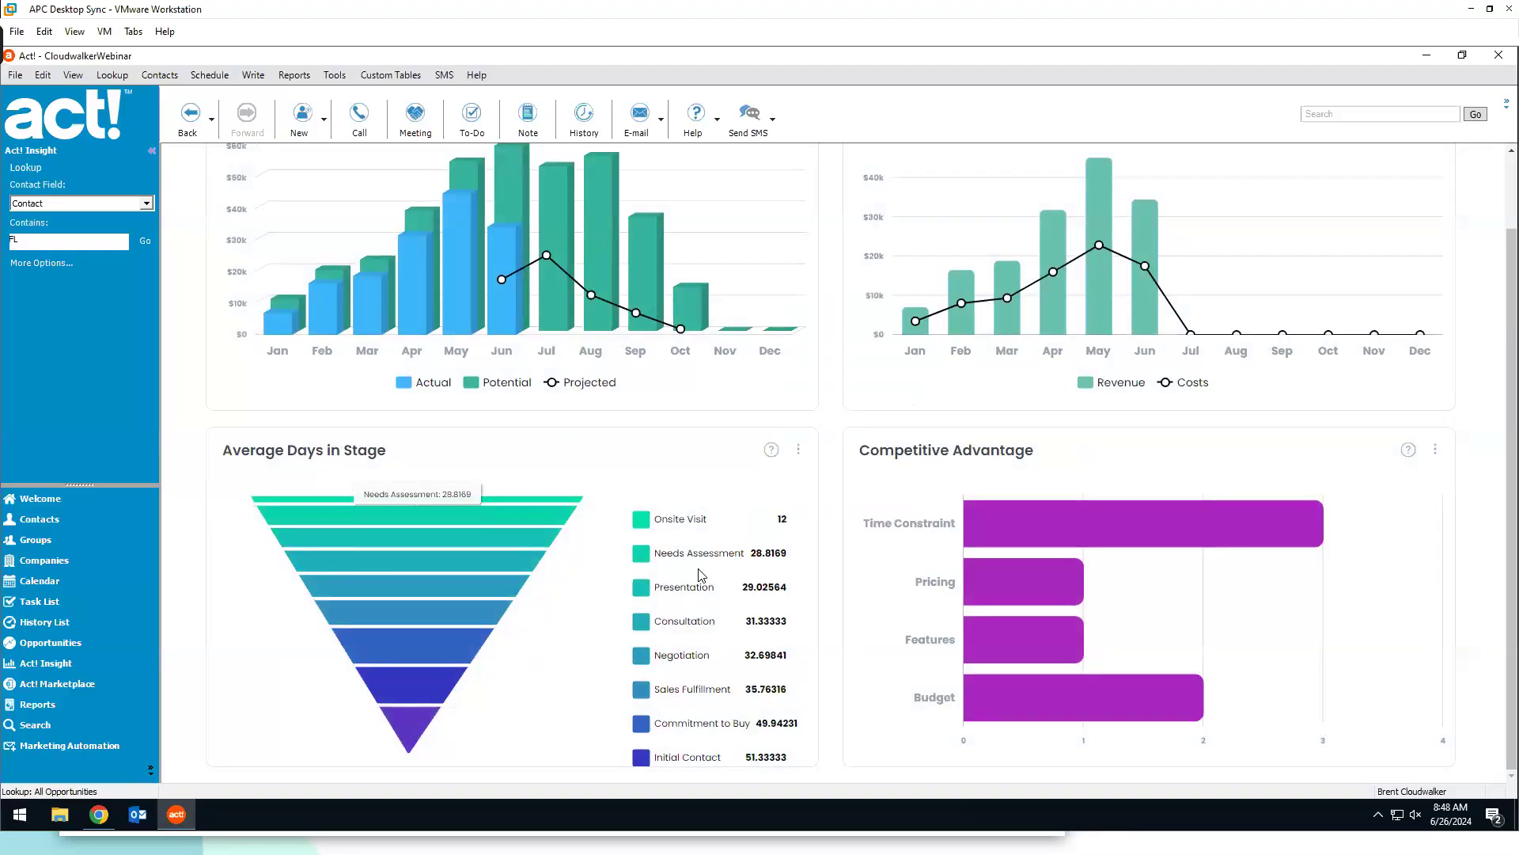
mouse_move(717, 724)
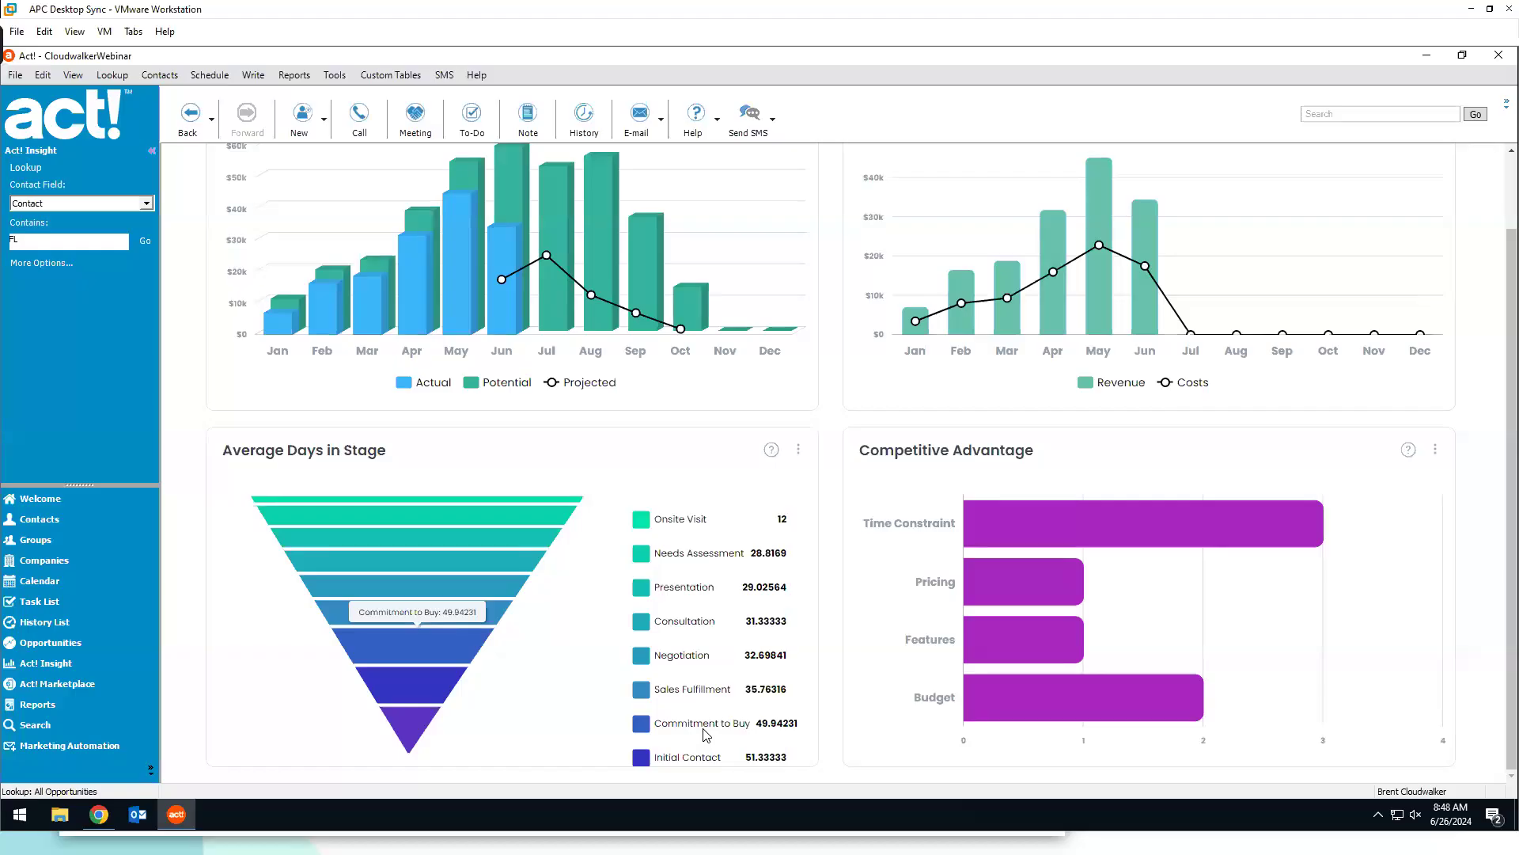
- Return the Average Days in Stage chart's date filter to This Year
click(800, 450)
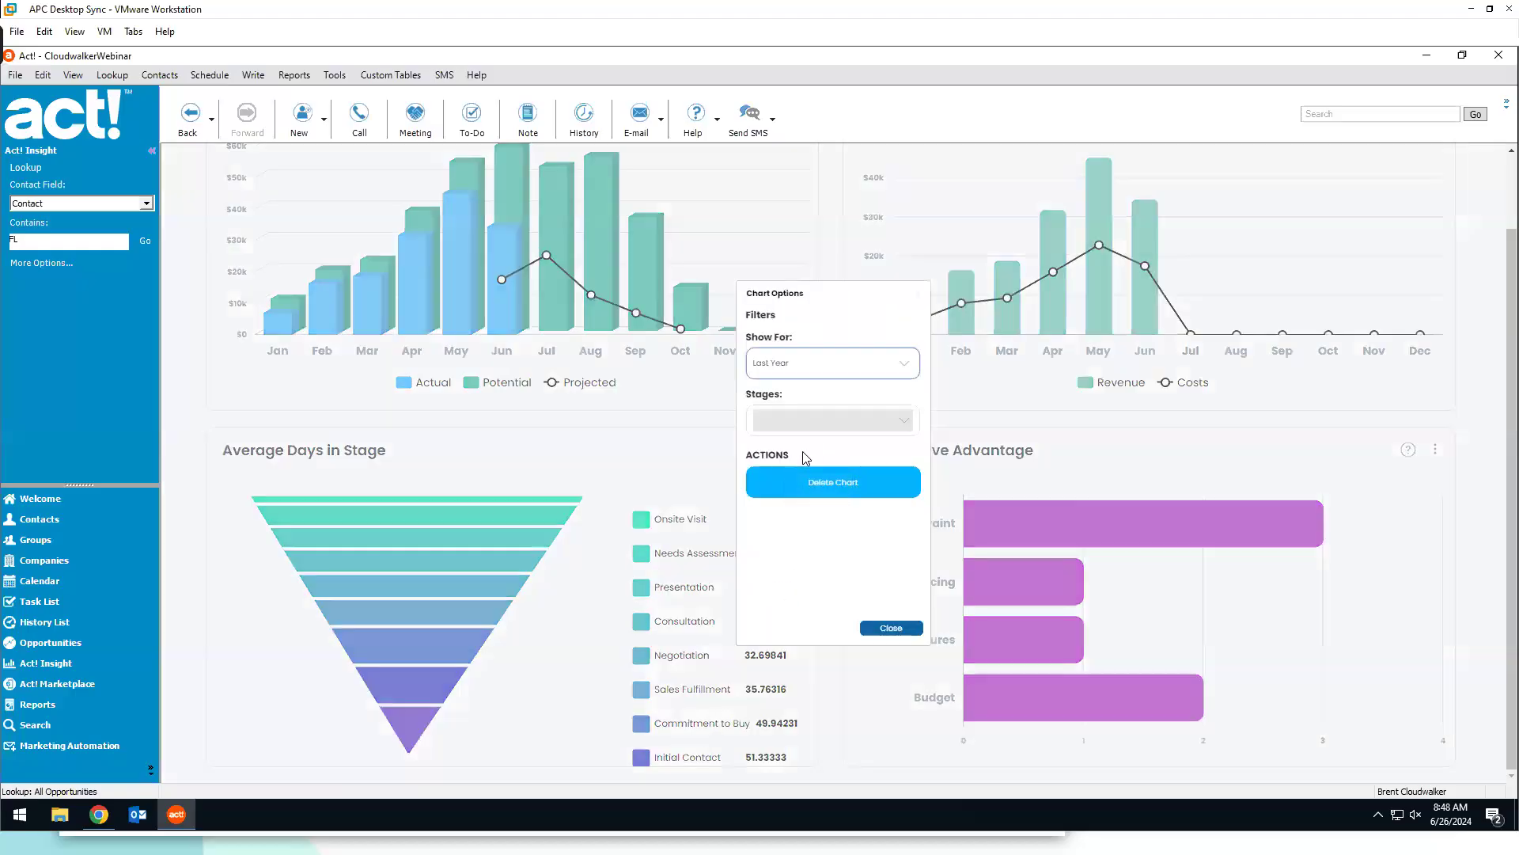
click(799, 372)
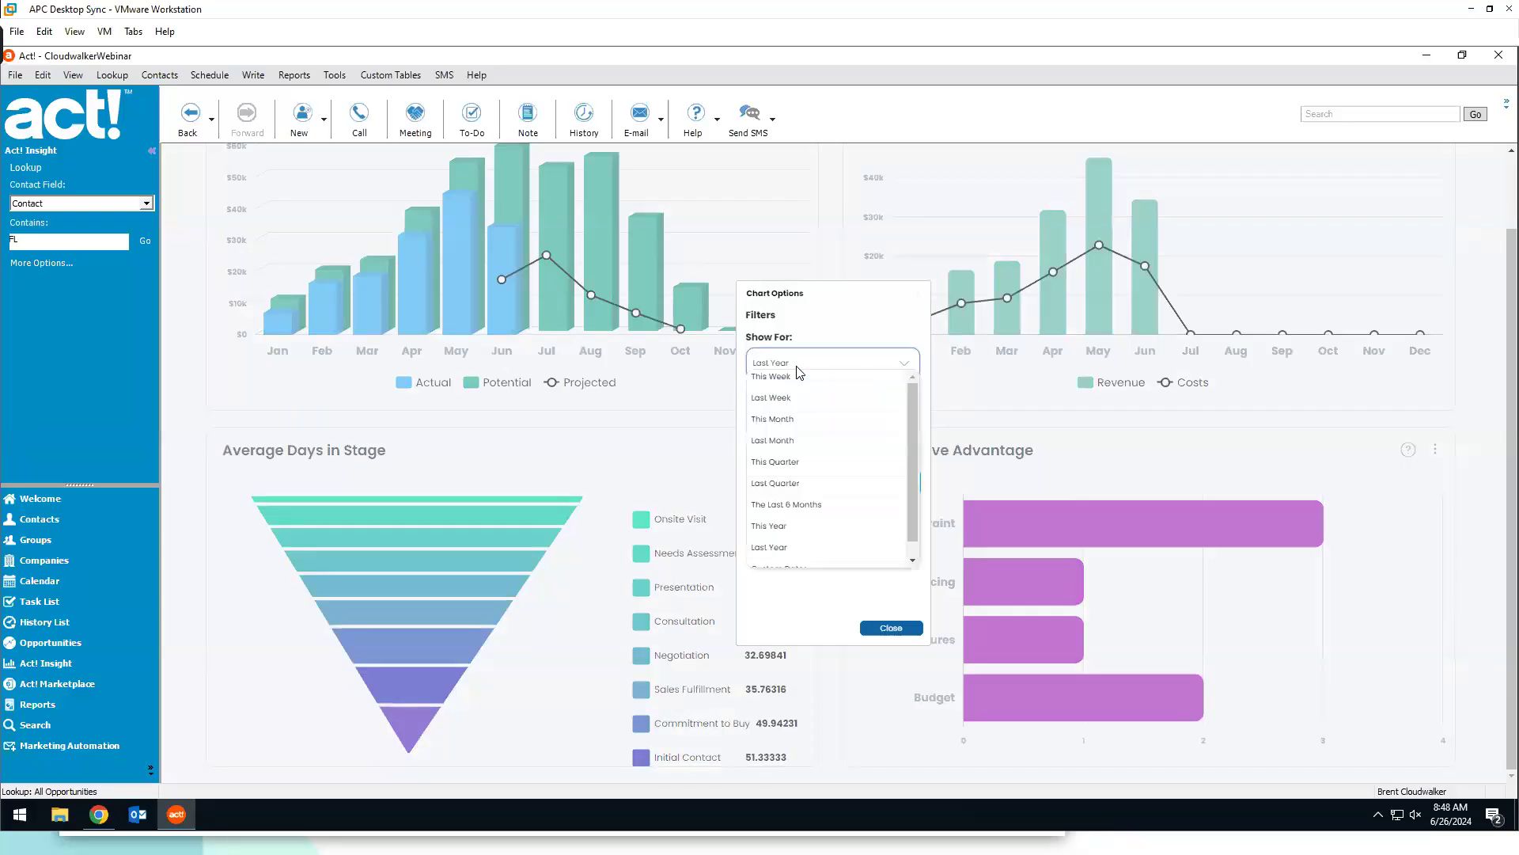
click(801, 528)
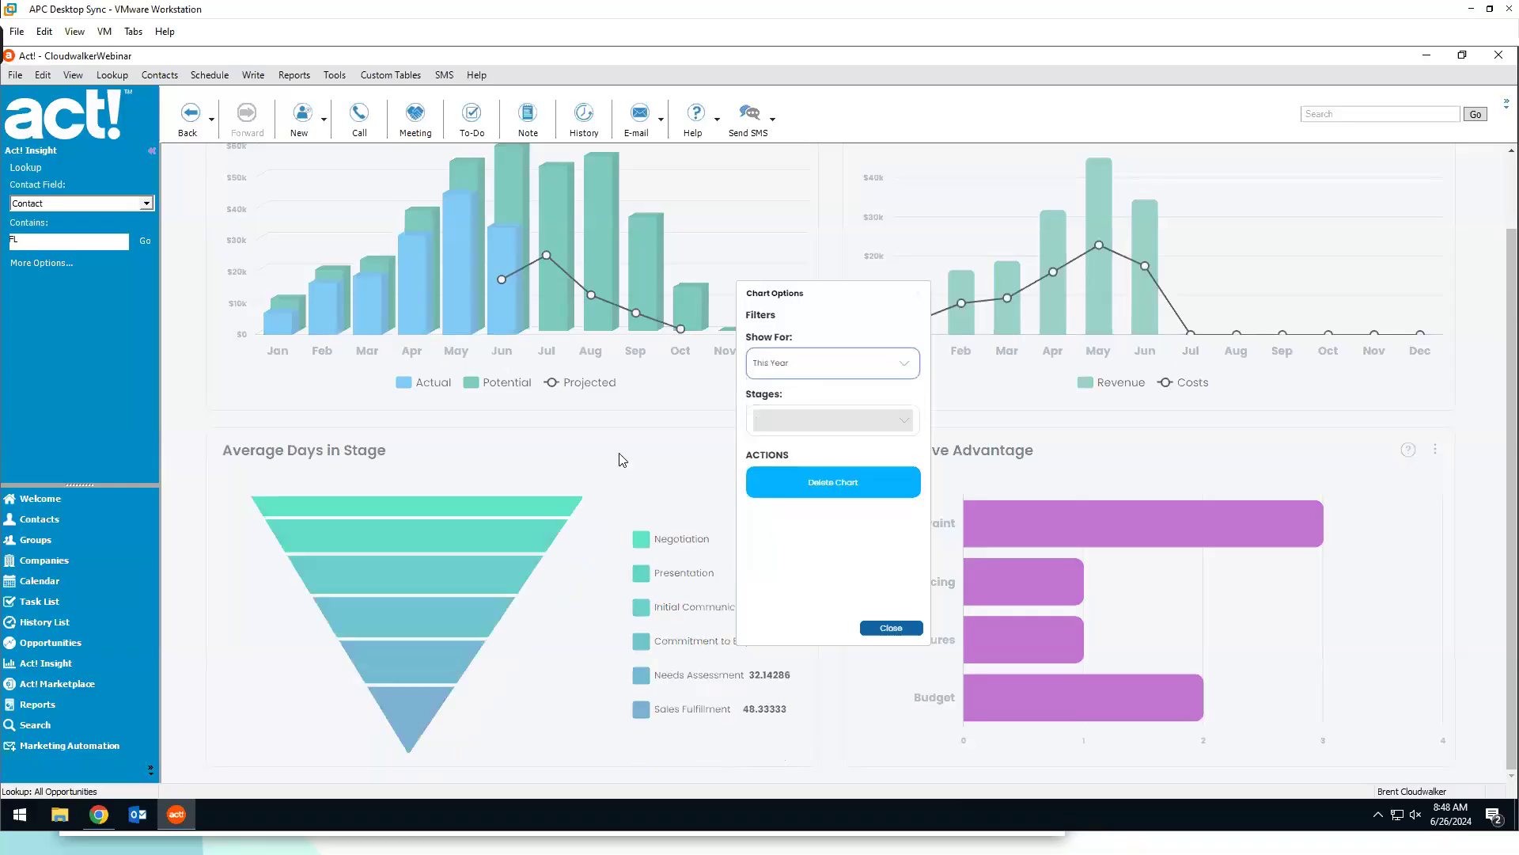
click(891, 630)
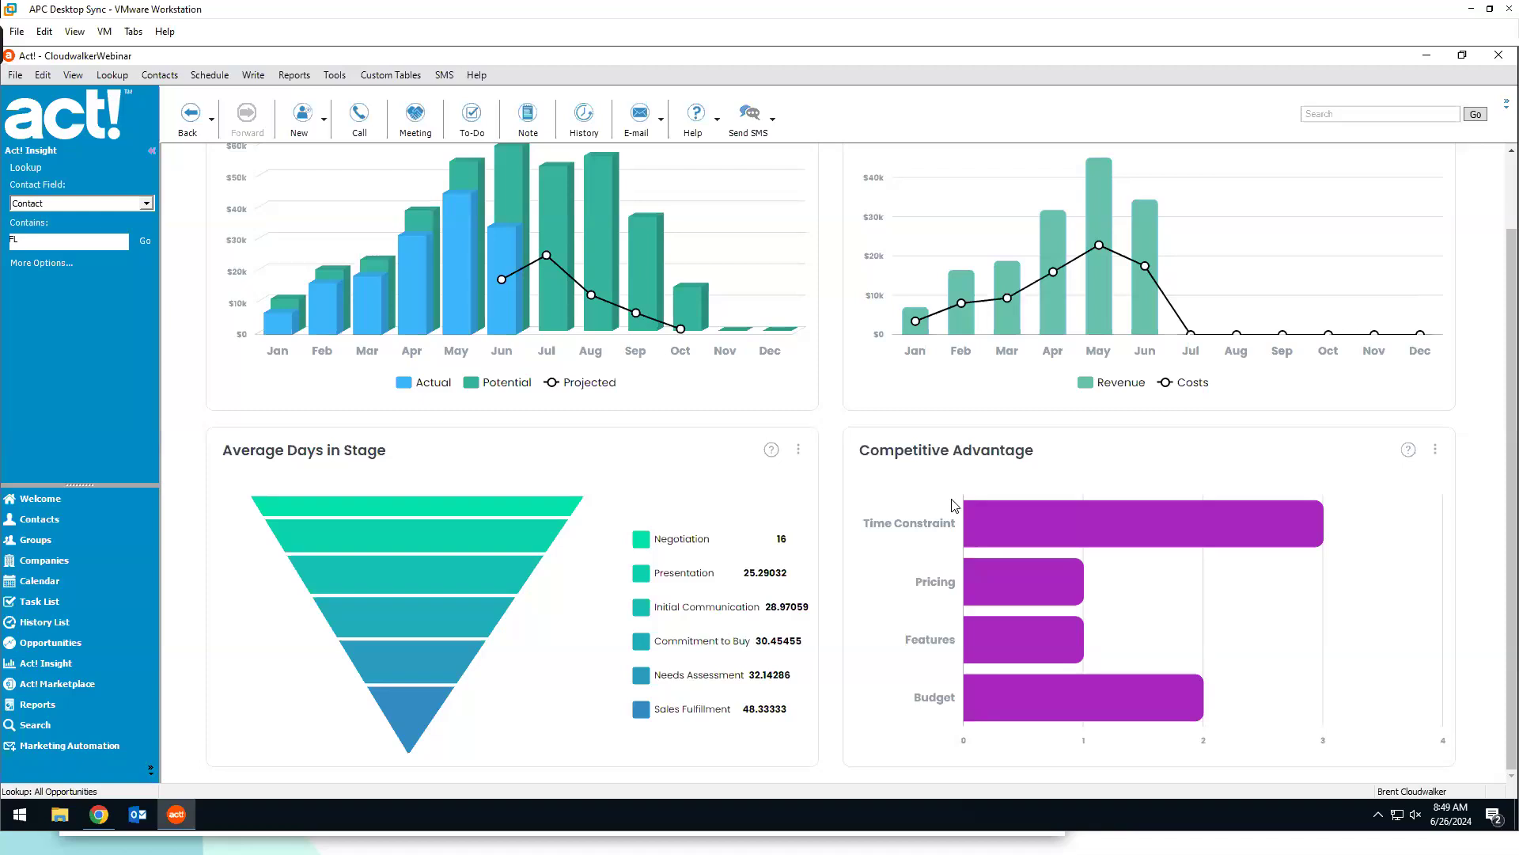
- Check each reason in the Competitive Advantage chart and list the opportunities behind Time Constraint
mouse_move(1019, 528)
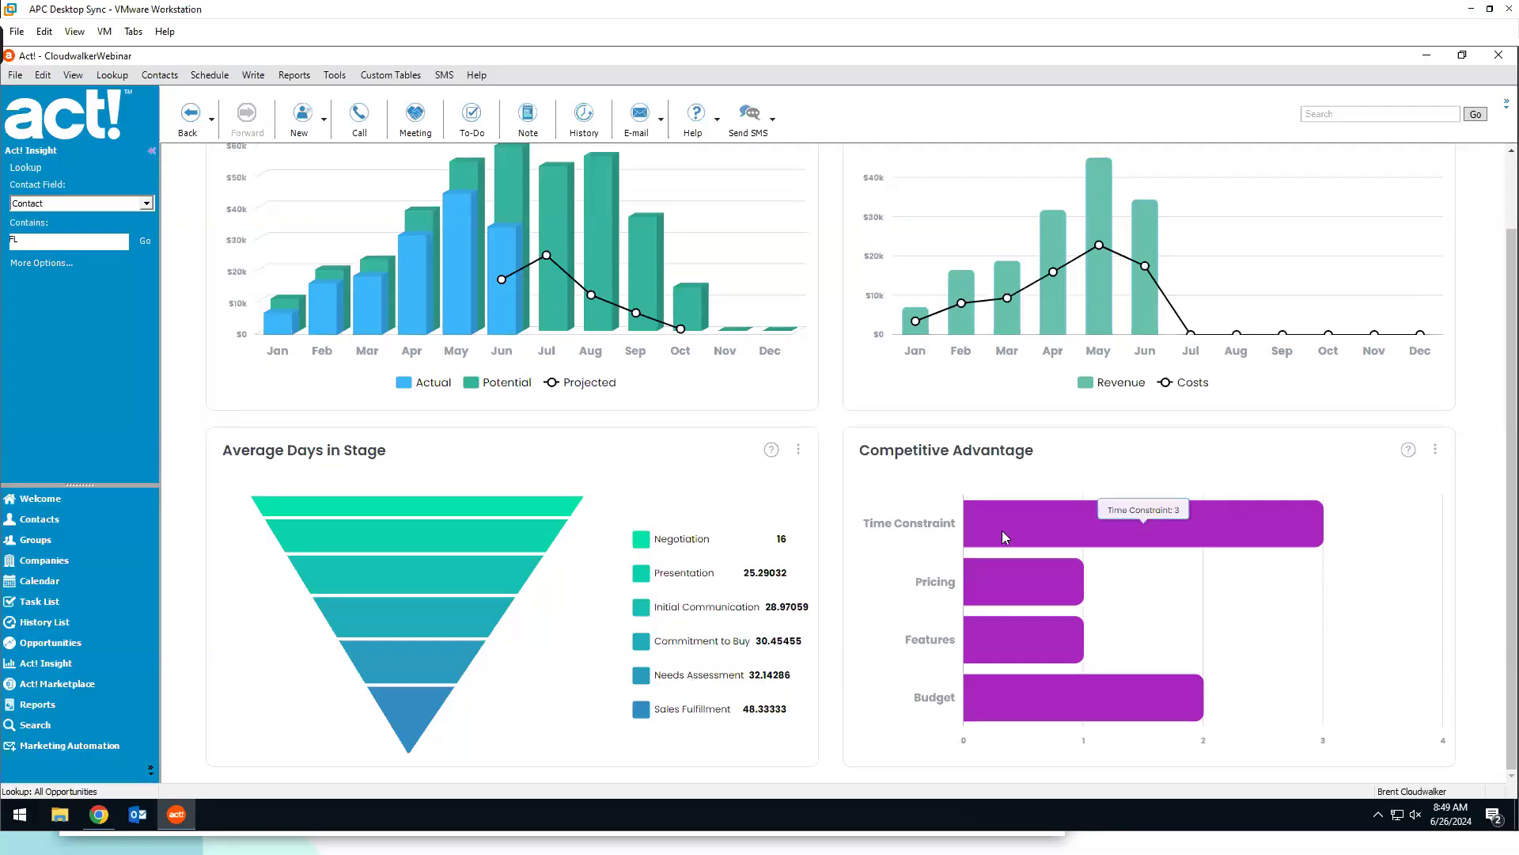
mouse_move(1010, 579)
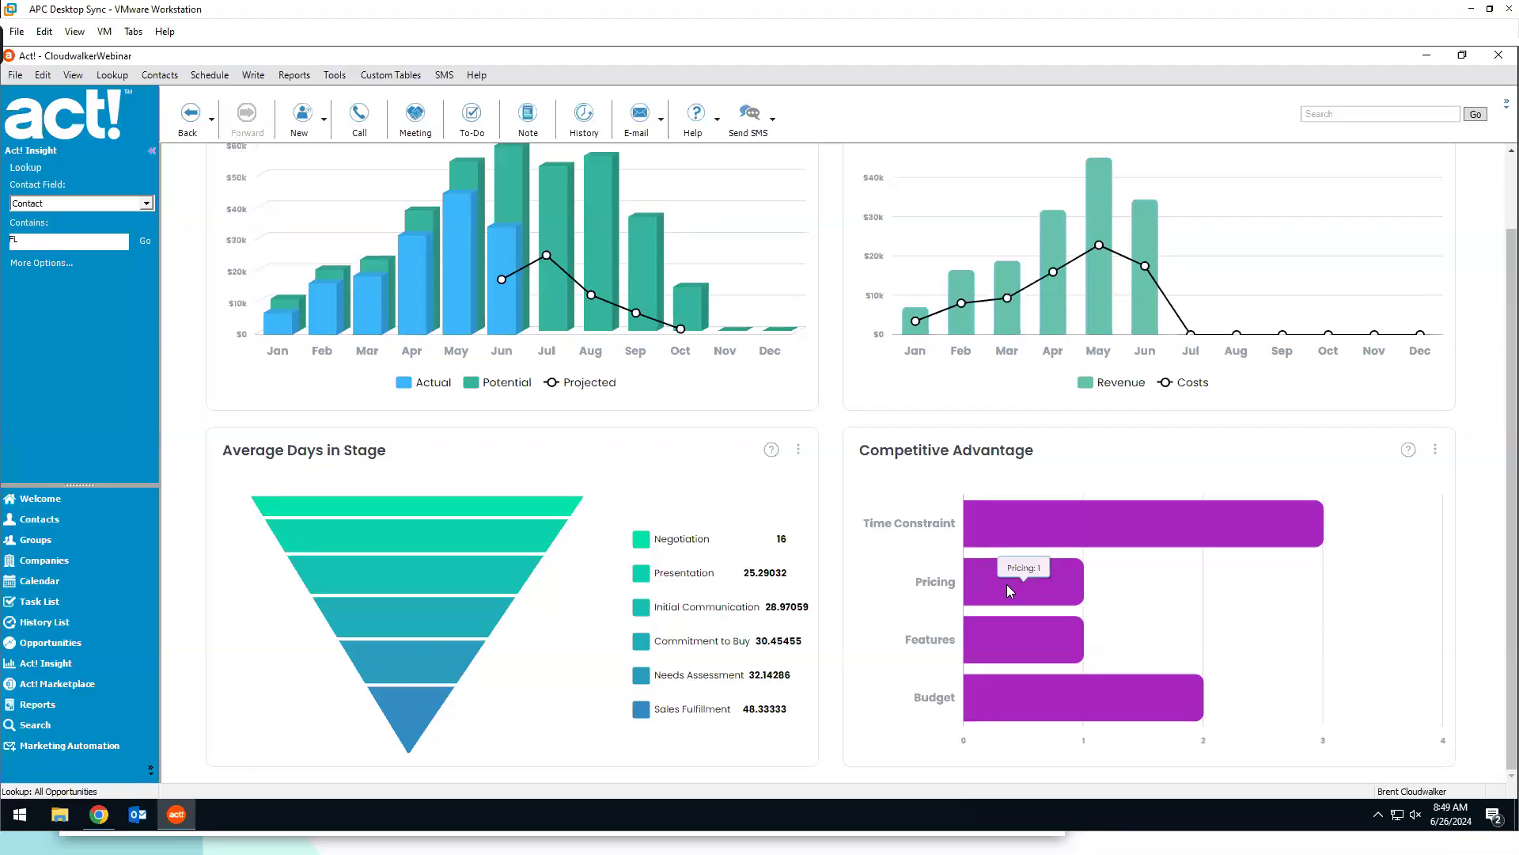
mouse_move(979, 653)
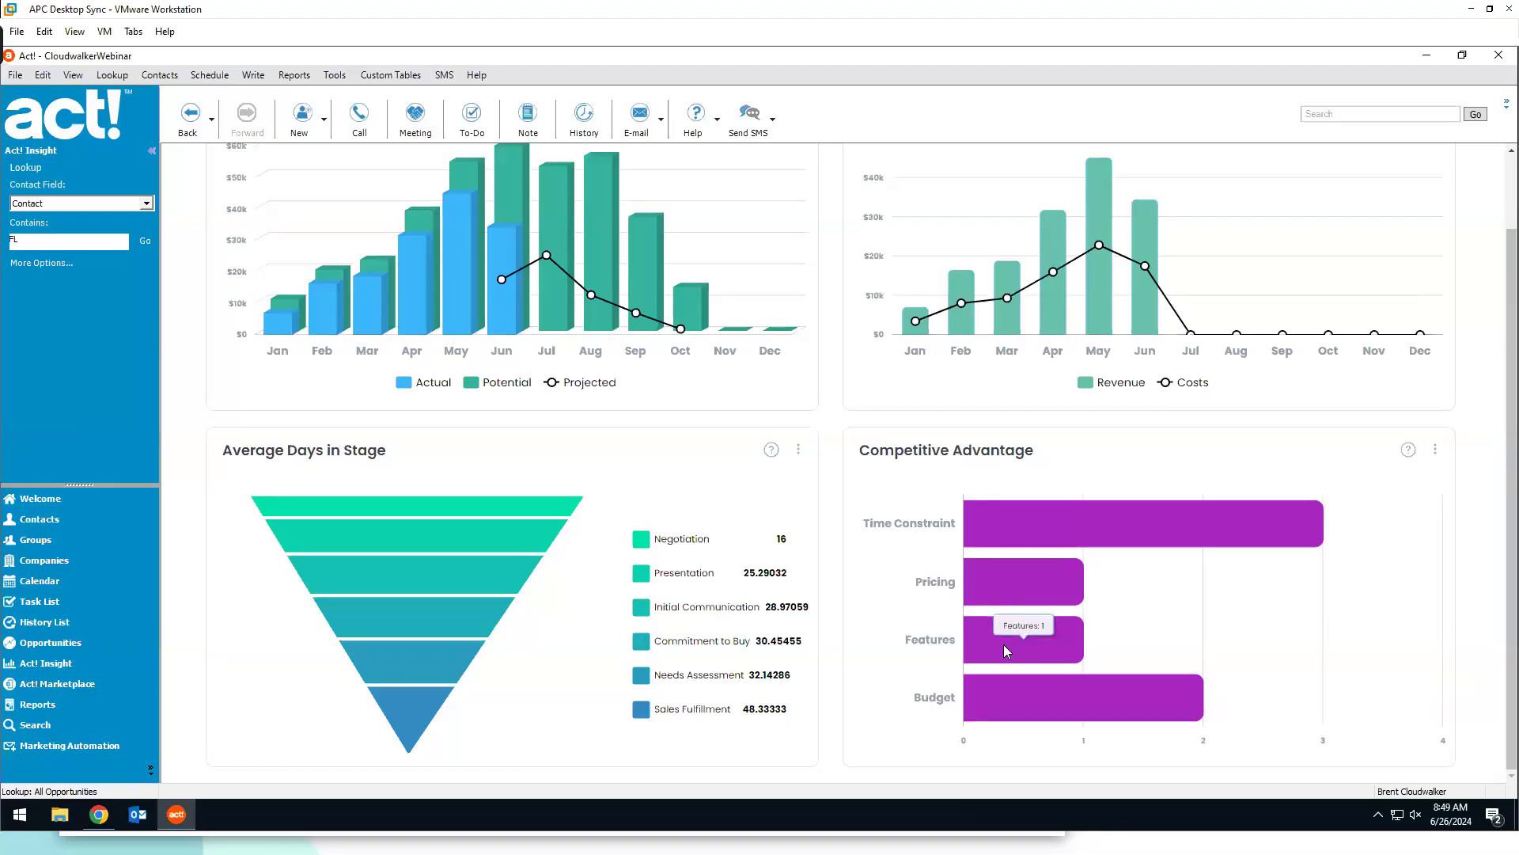
mouse_move(1025, 699)
click(985, 517)
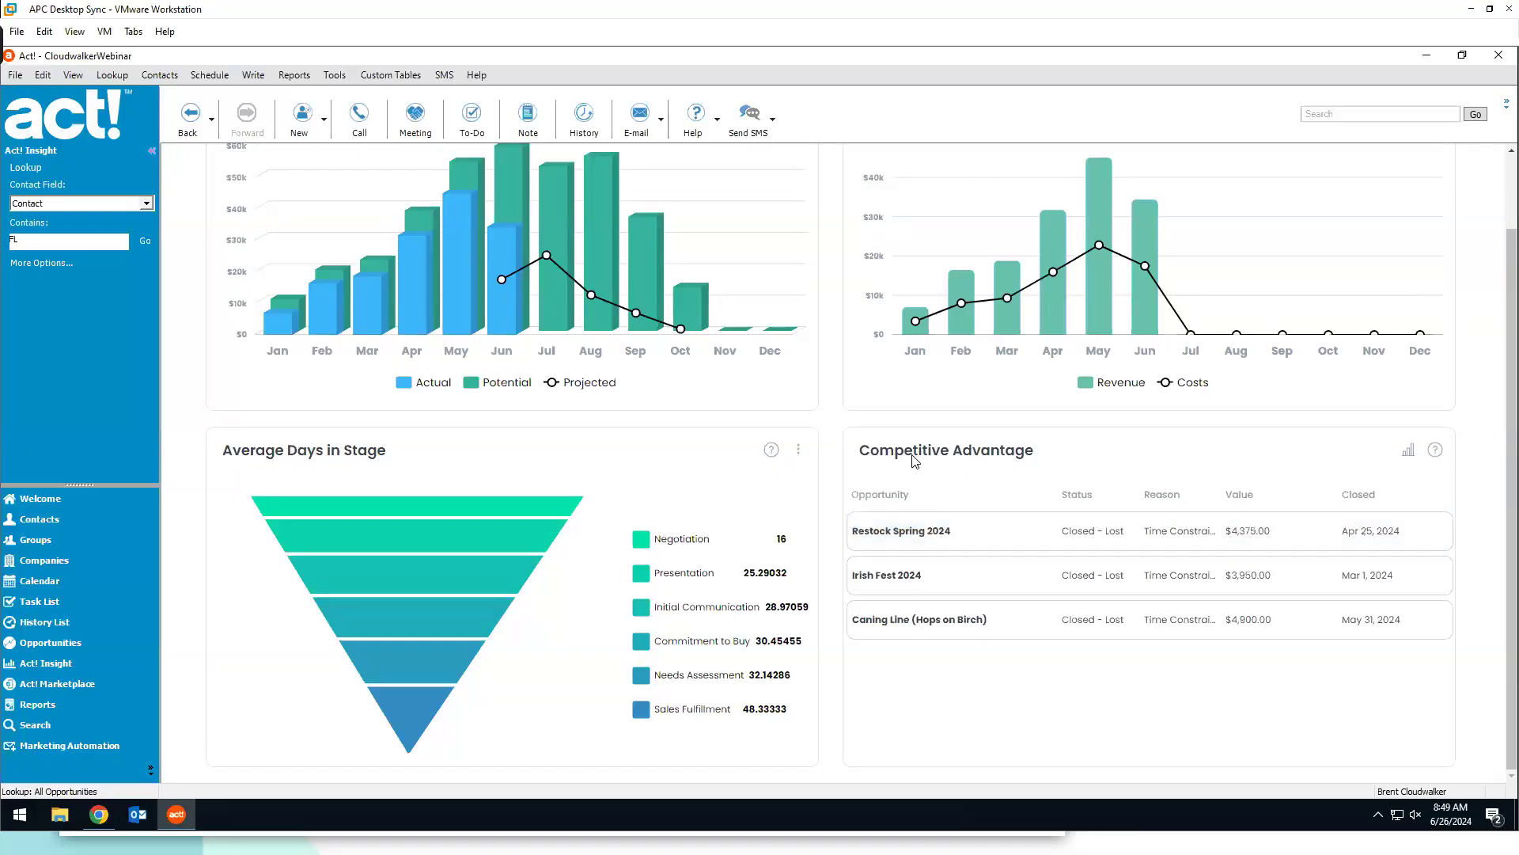
- Open the Restock Spring 2024 opportunity and examine the available Reason choices in its opportunity info
click(924, 536)
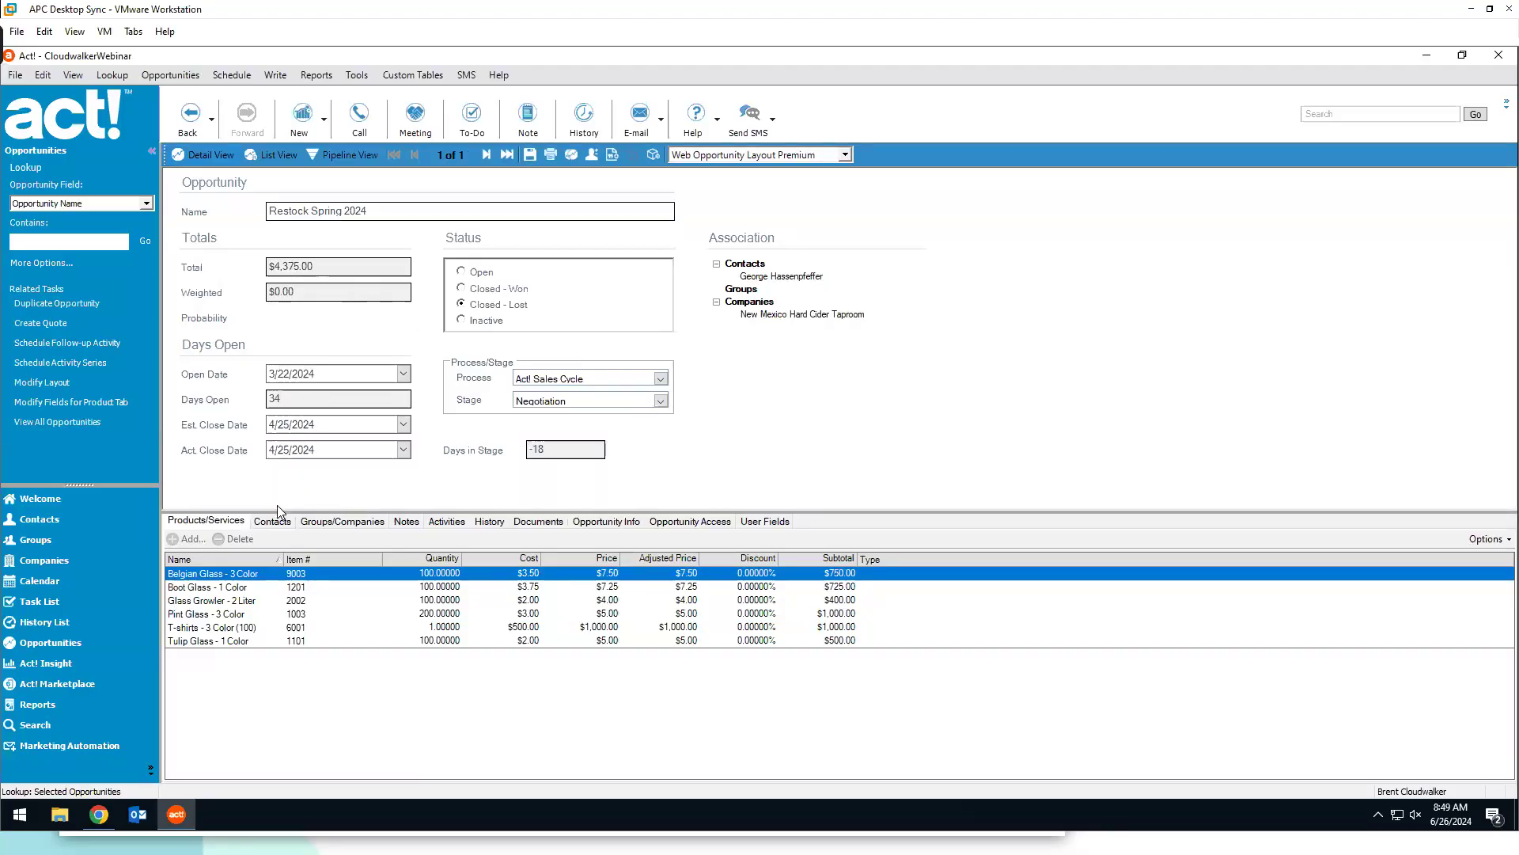
click(612, 523)
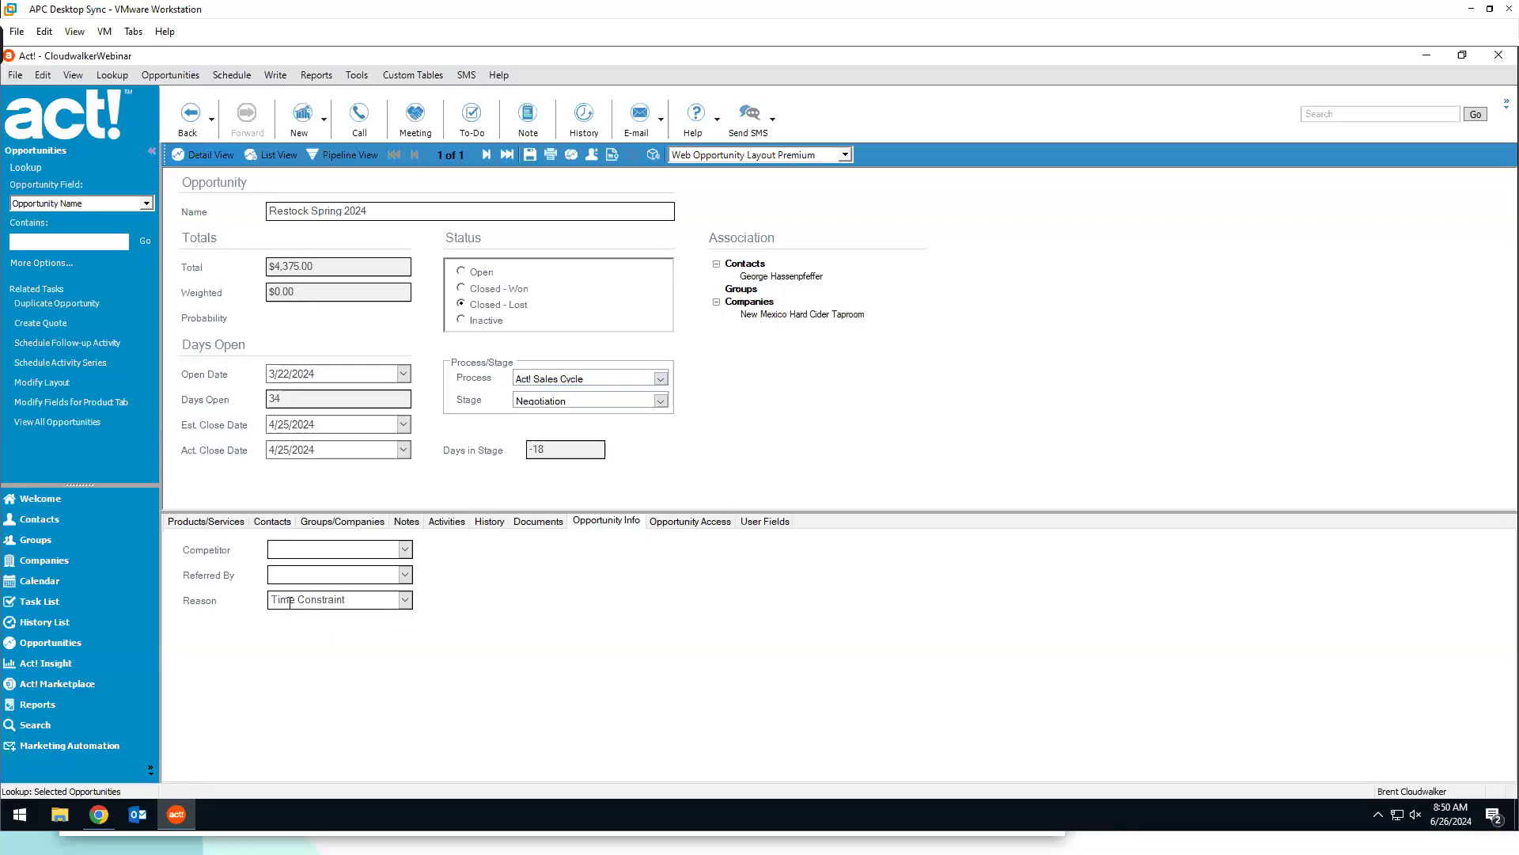
click(404, 600)
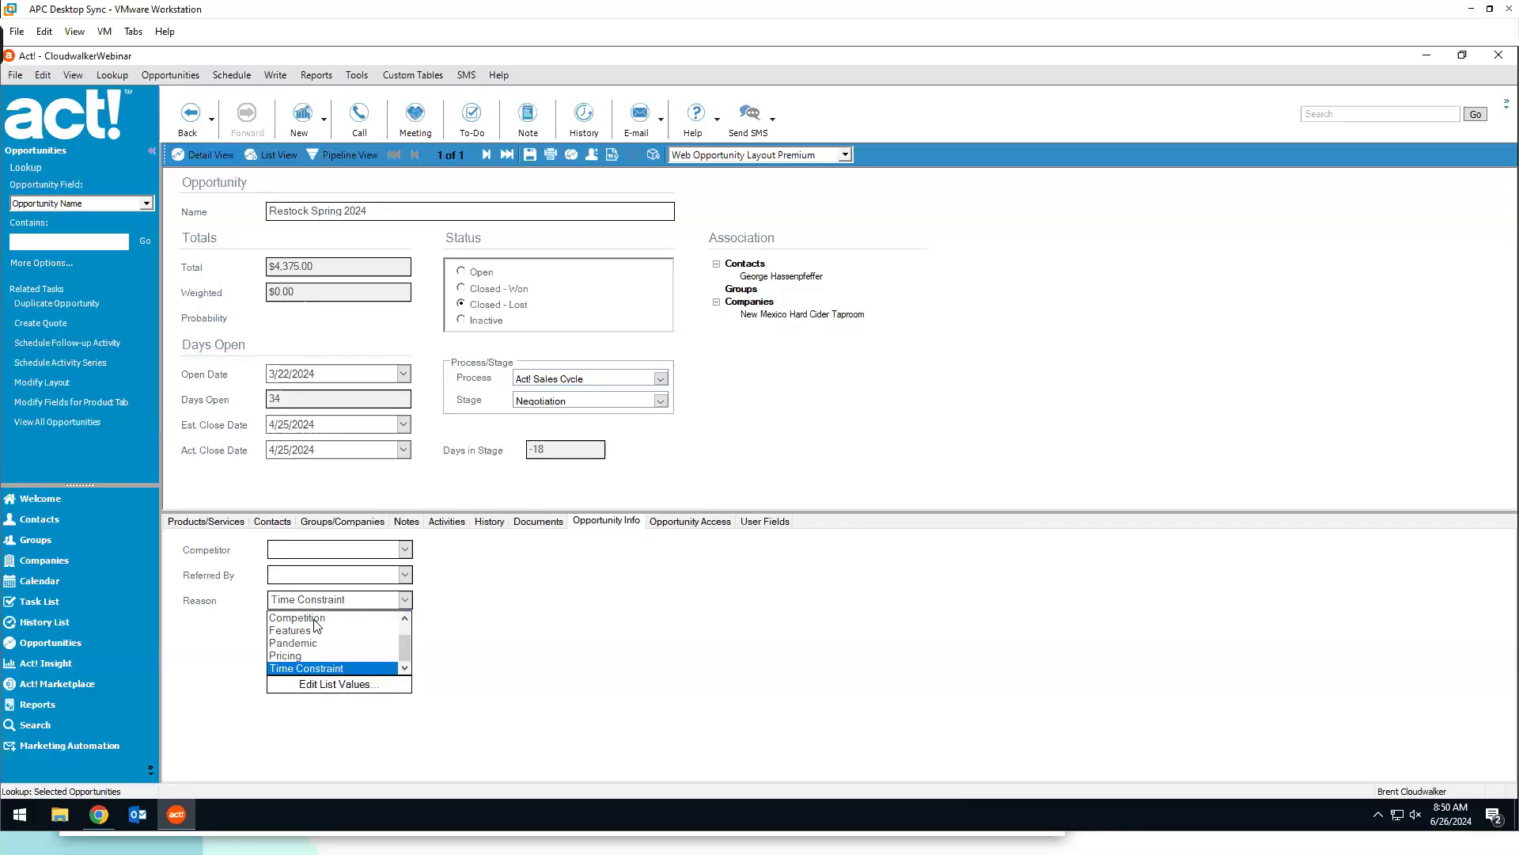
mouse_move(400, 653)
mouse_down()
mouse_move(402, 625)
mouse_move(402, 656)
mouse_up()
drag(402, 644, 405, 631)
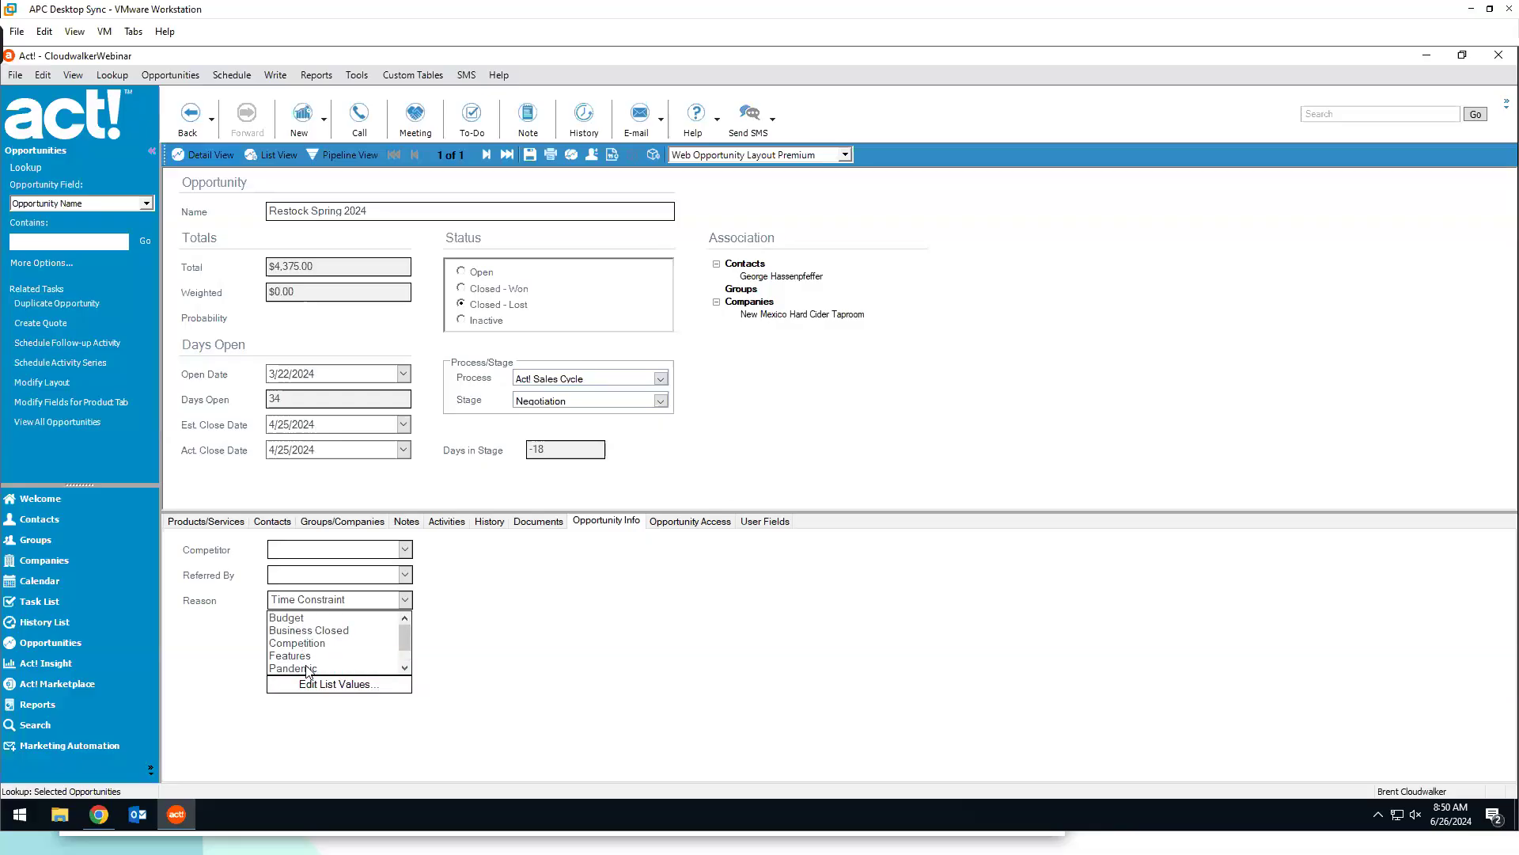
- Look through the Reason choices for the opportunity, close the list unchanged and return to Act! Insight
mouse_move(405, 649)
mouse_down()
mouse_move(380, 660)
mouse_move(403, 631)
mouse_up()
click(457, 610)
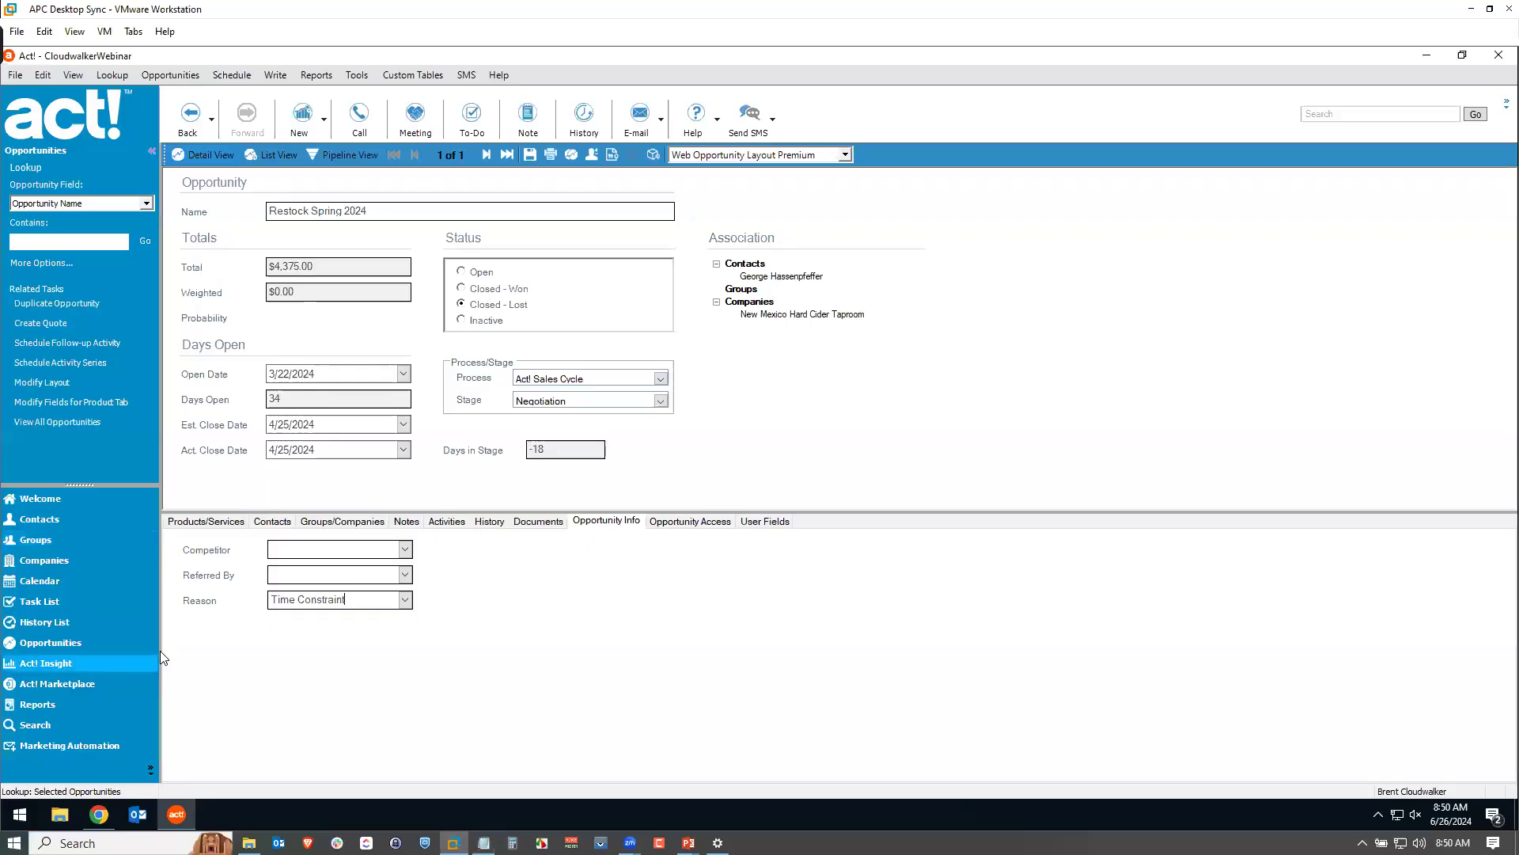
click(59, 669)
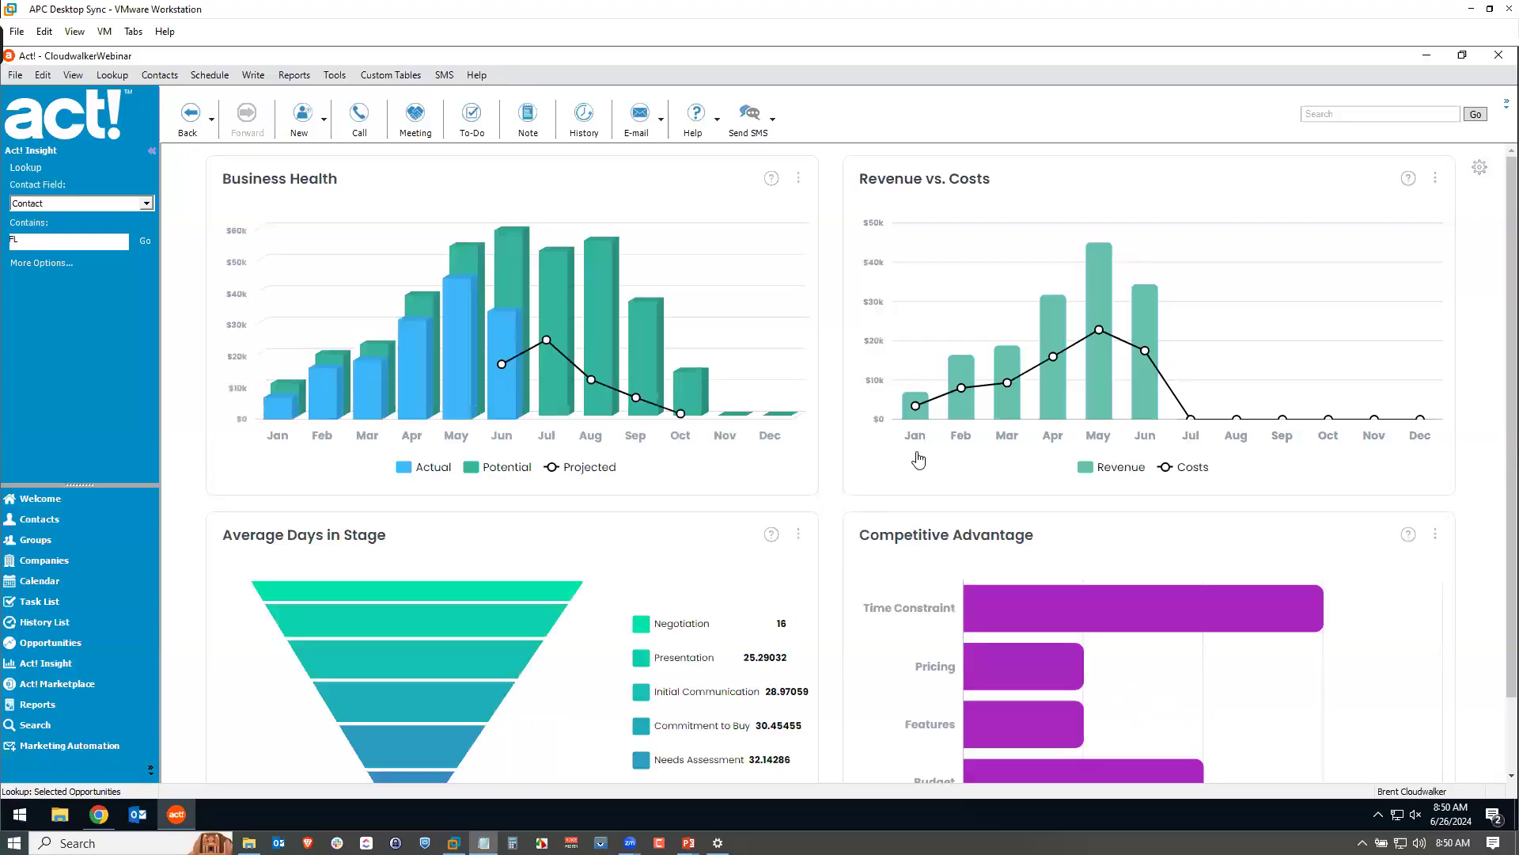
- Switch the Act! Insight dashboard to the Sales Metrics view and close the view options
click(1480, 173)
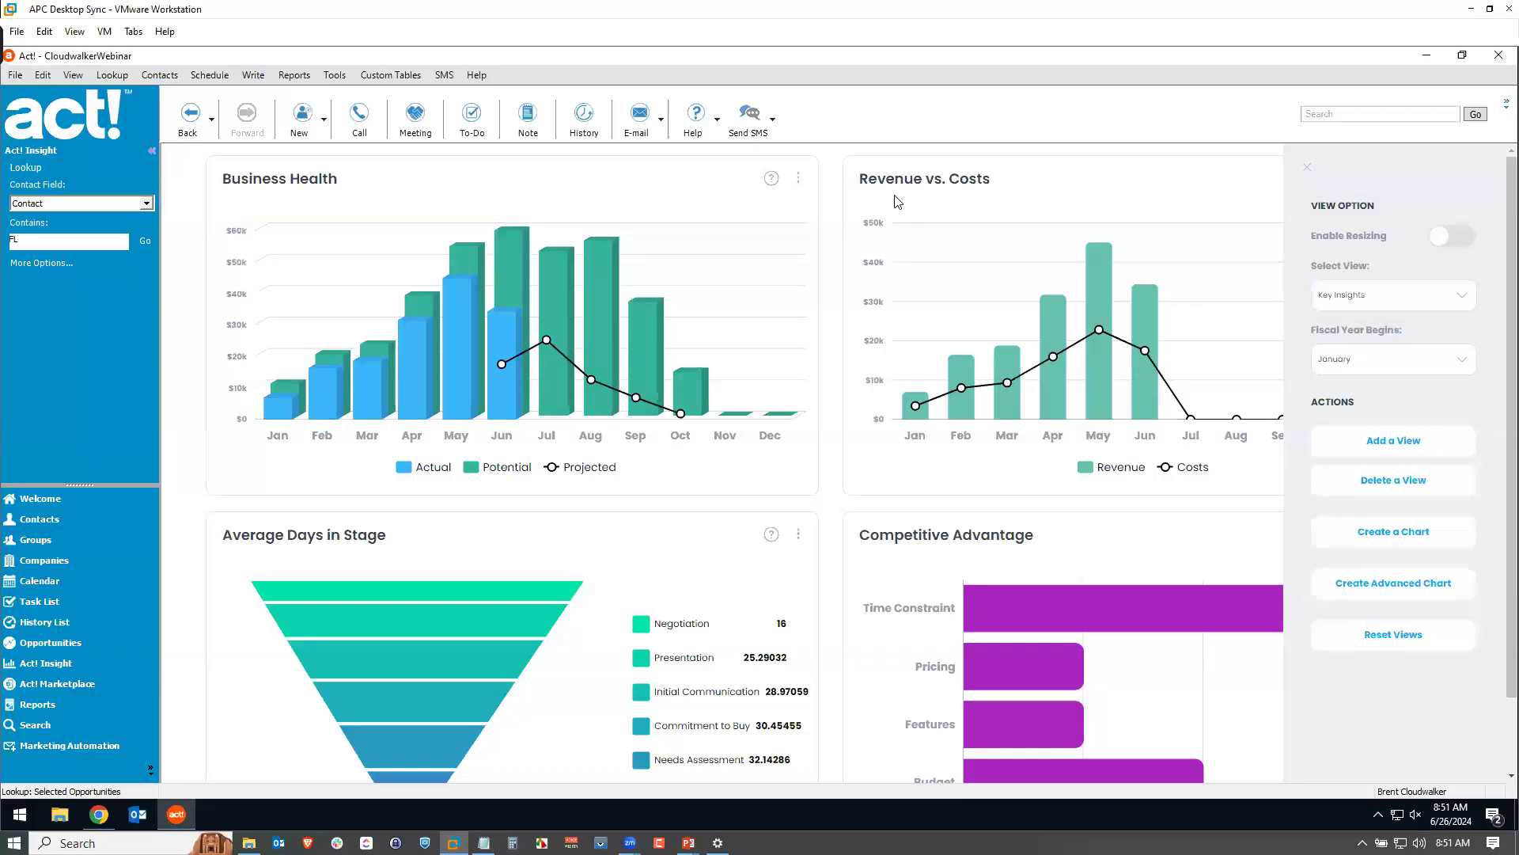
mouse_move(786, 659)
click(1466, 300)
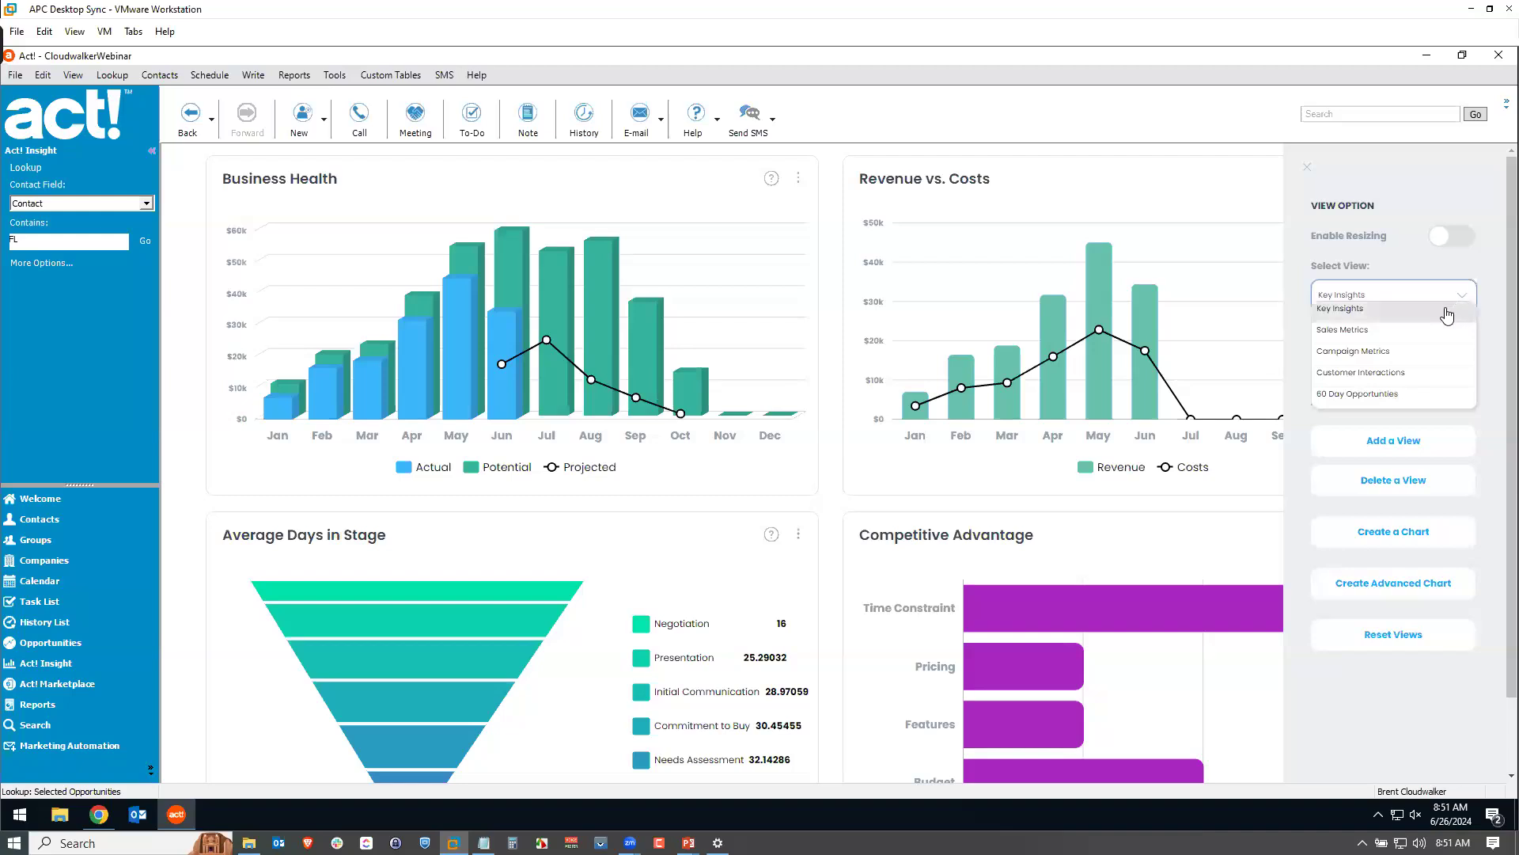
click(1369, 332)
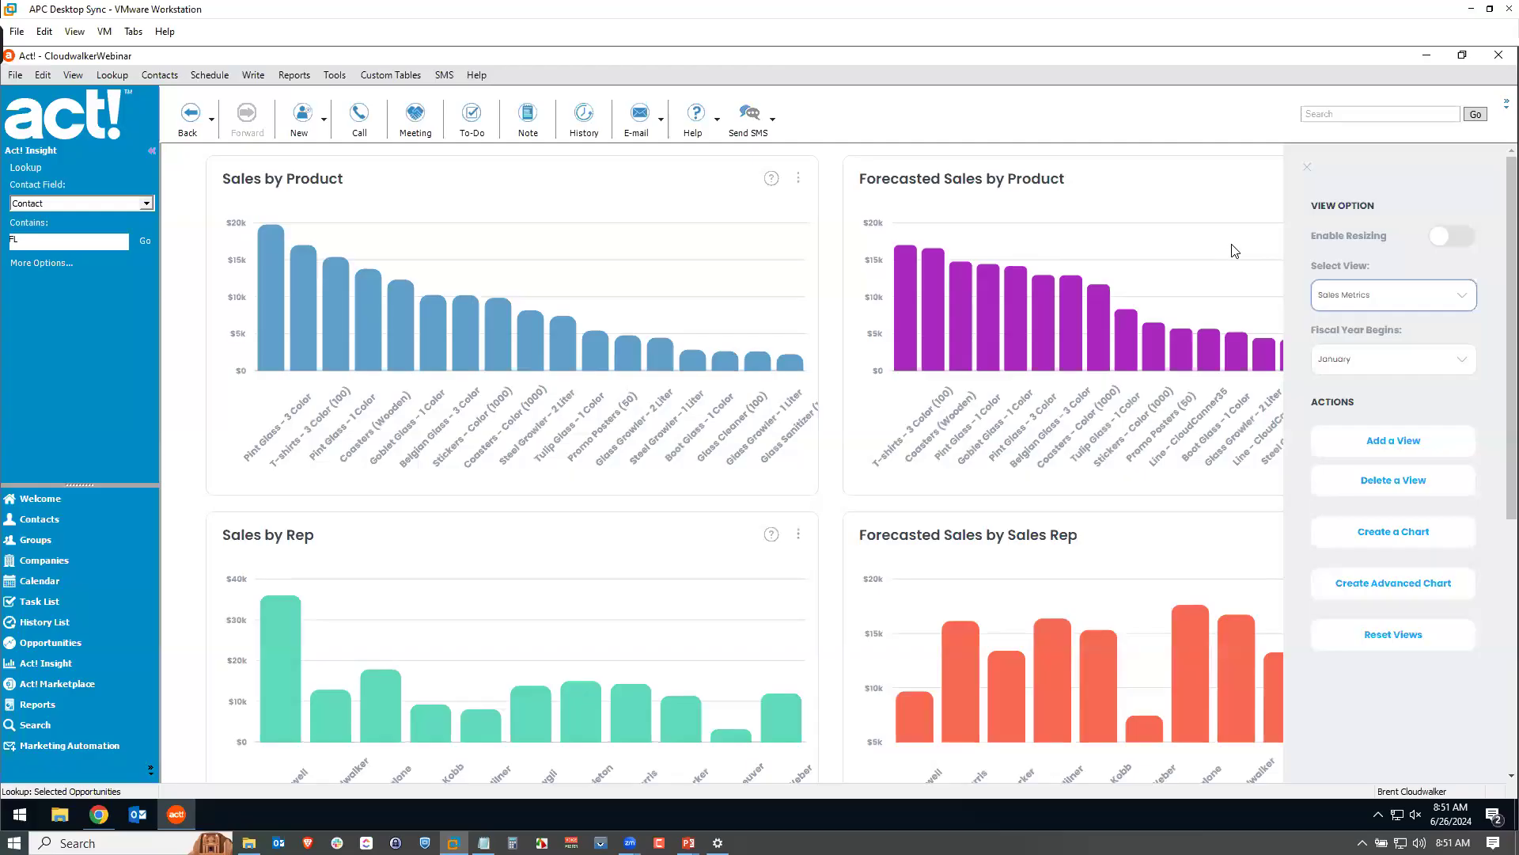
click(1306, 168)
click(1305, 169)
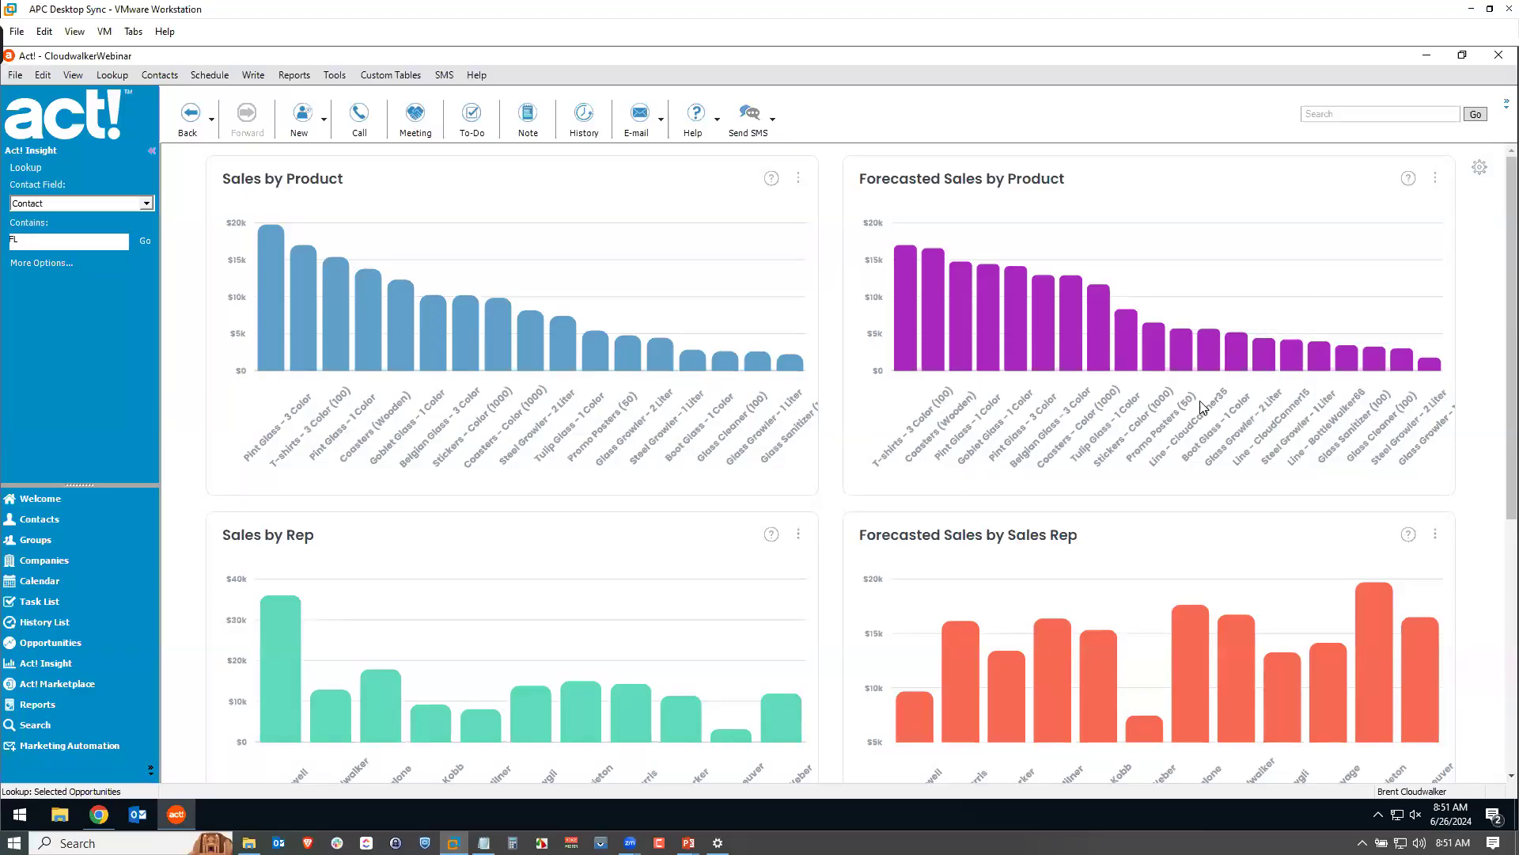
- Check individual reps' figures in the Sales by Rep and Forecasted Sales by Sales Rep charts
scroll(1200, 402, down, 3)
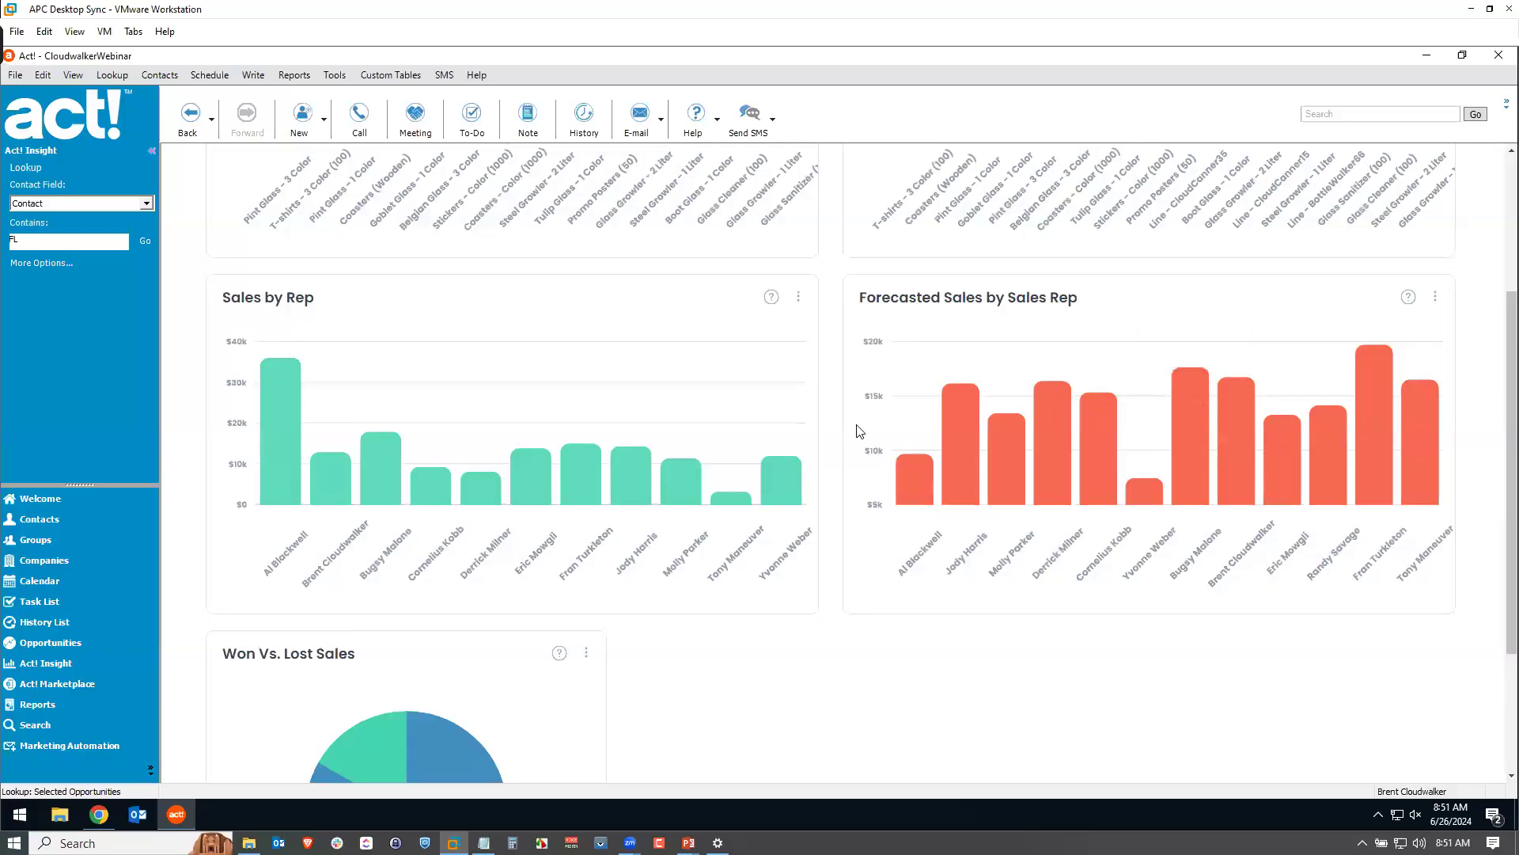
mouse_move(279, 413)
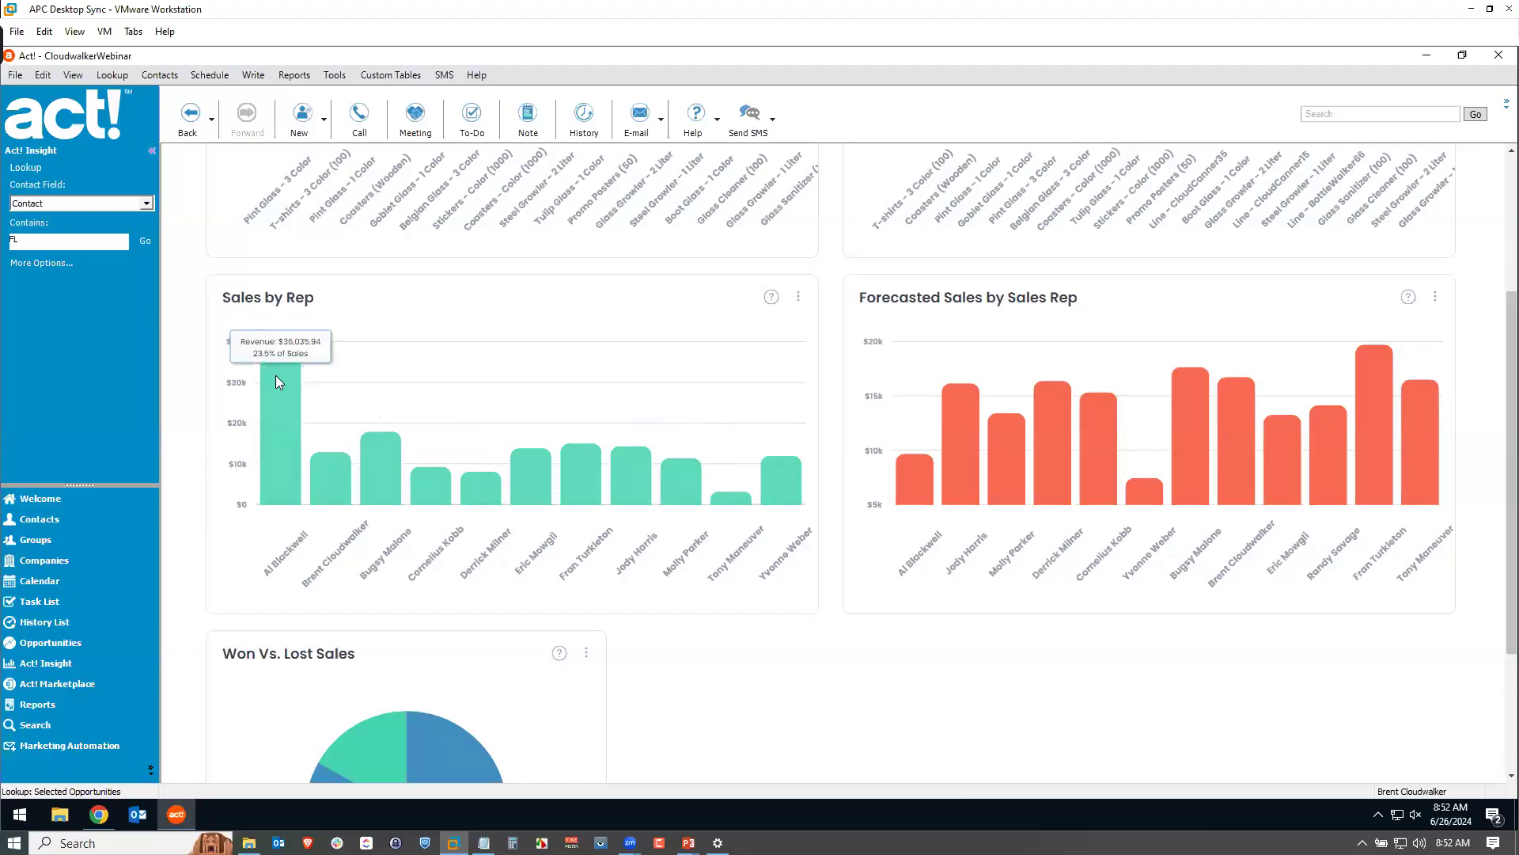
mouse_move(282, 363)
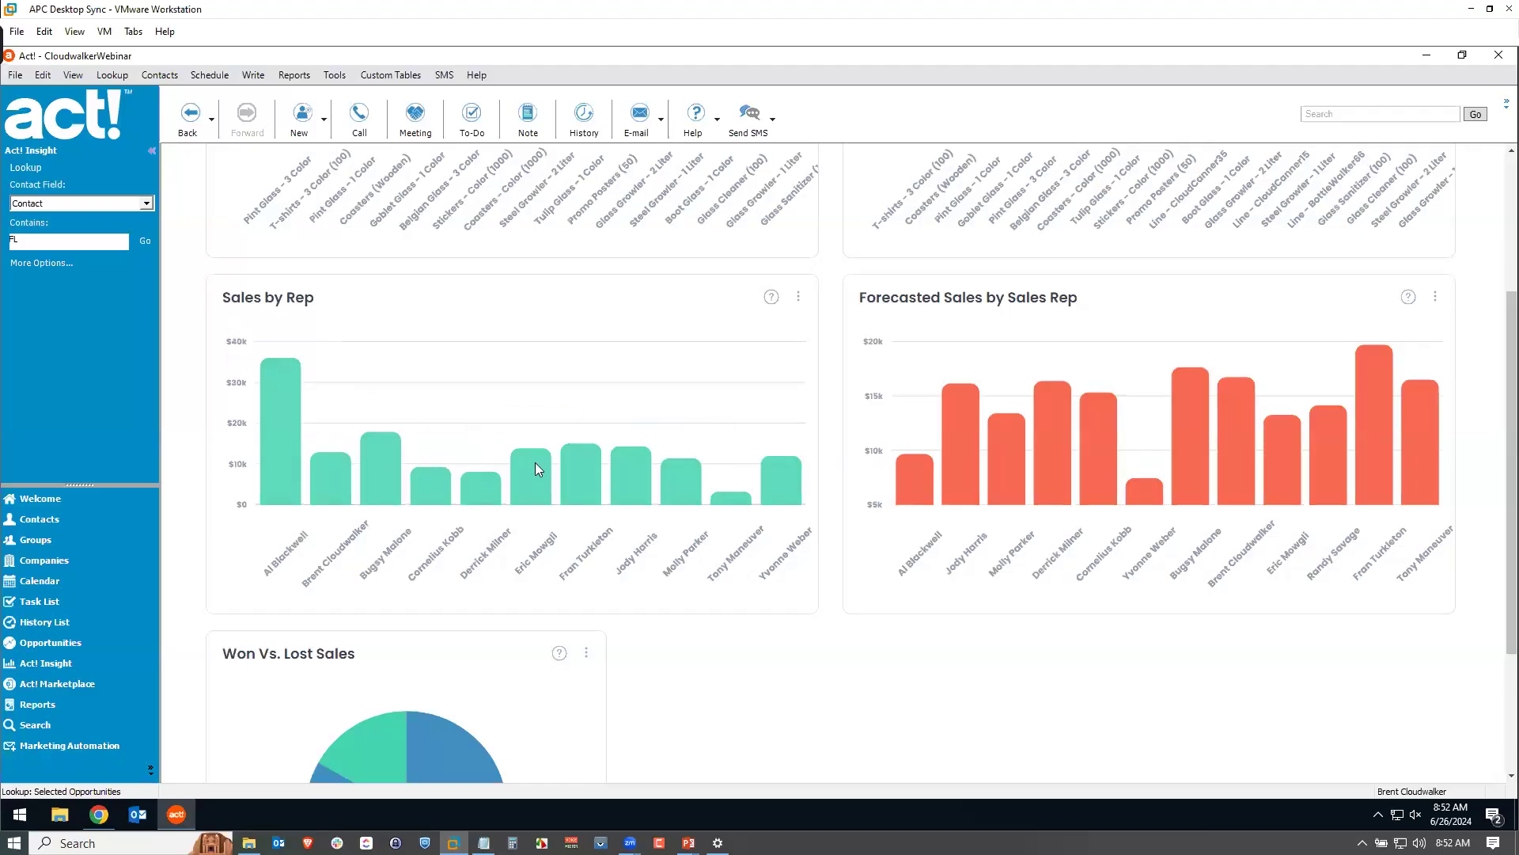
mouse_move(721, 506)
mouse_move(1430, 413)
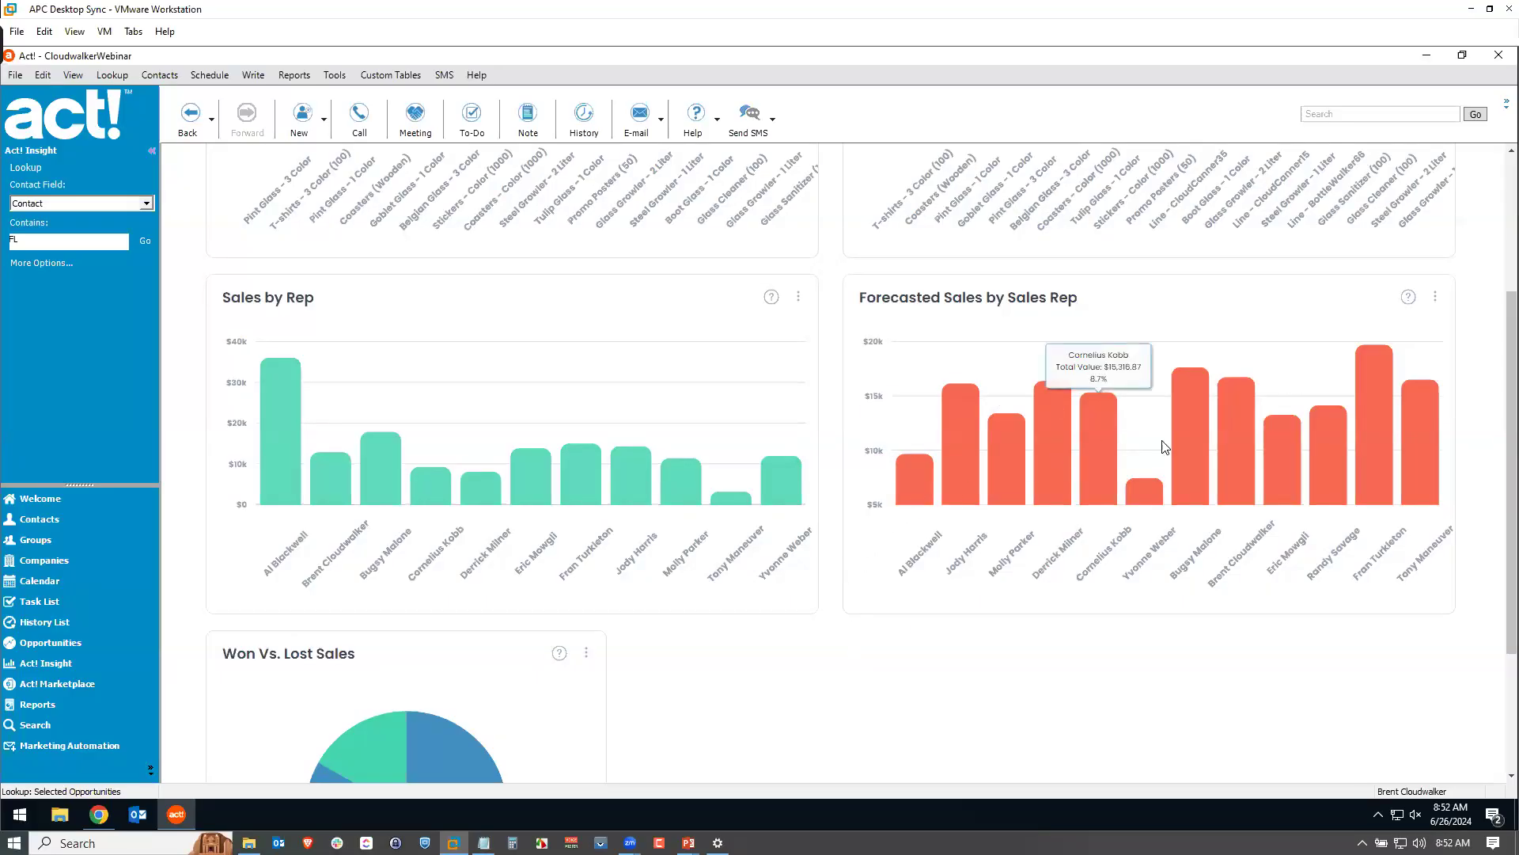
- List the opportunities behind the tallest bar in Forecasted Sales by Sales Rep, and return to the chart
click(1375, 432)
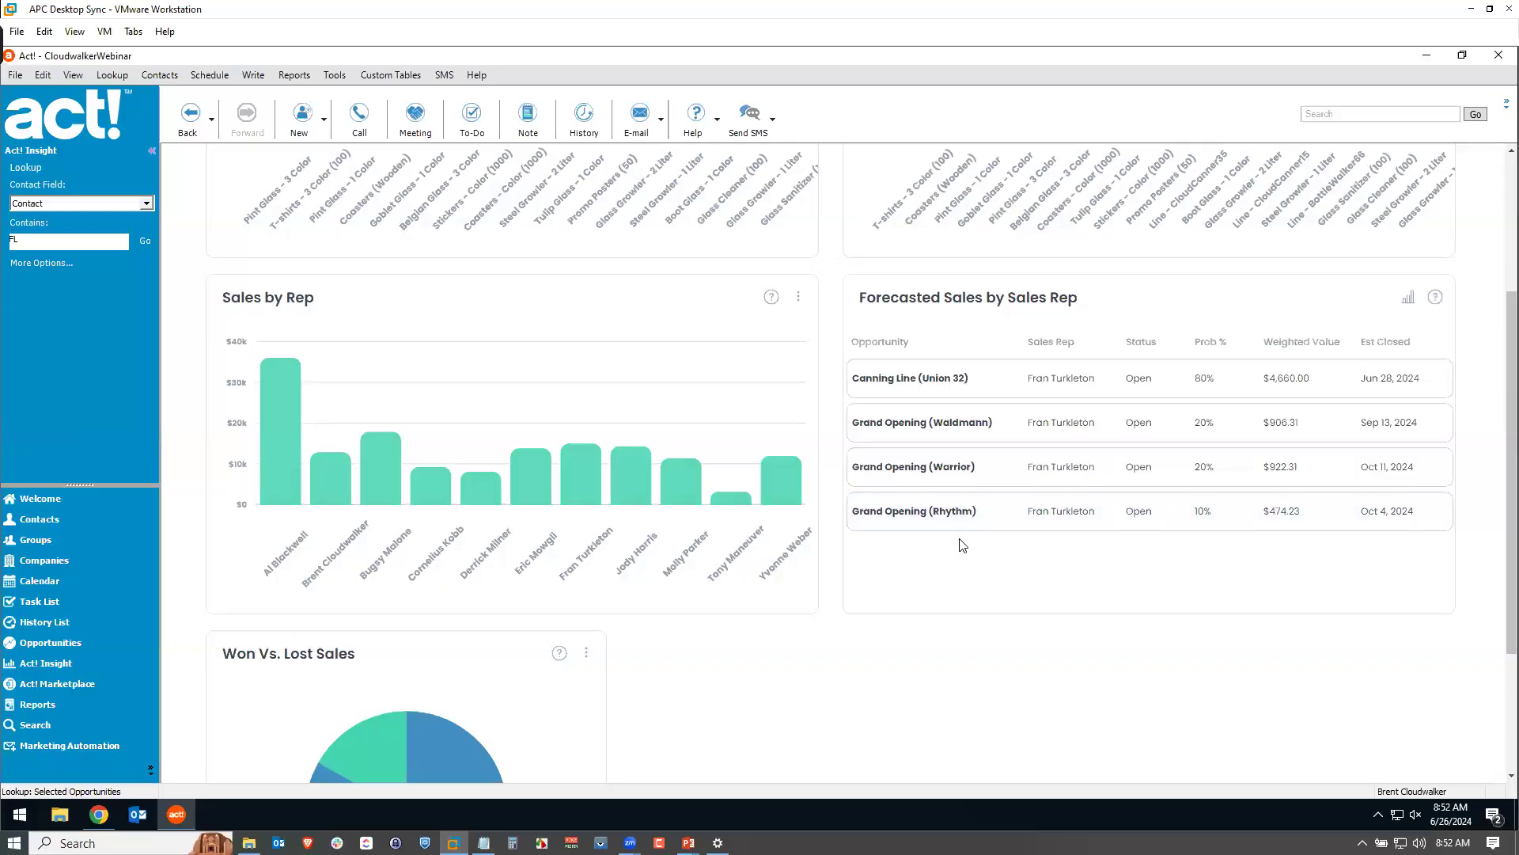
click(1409, 303)
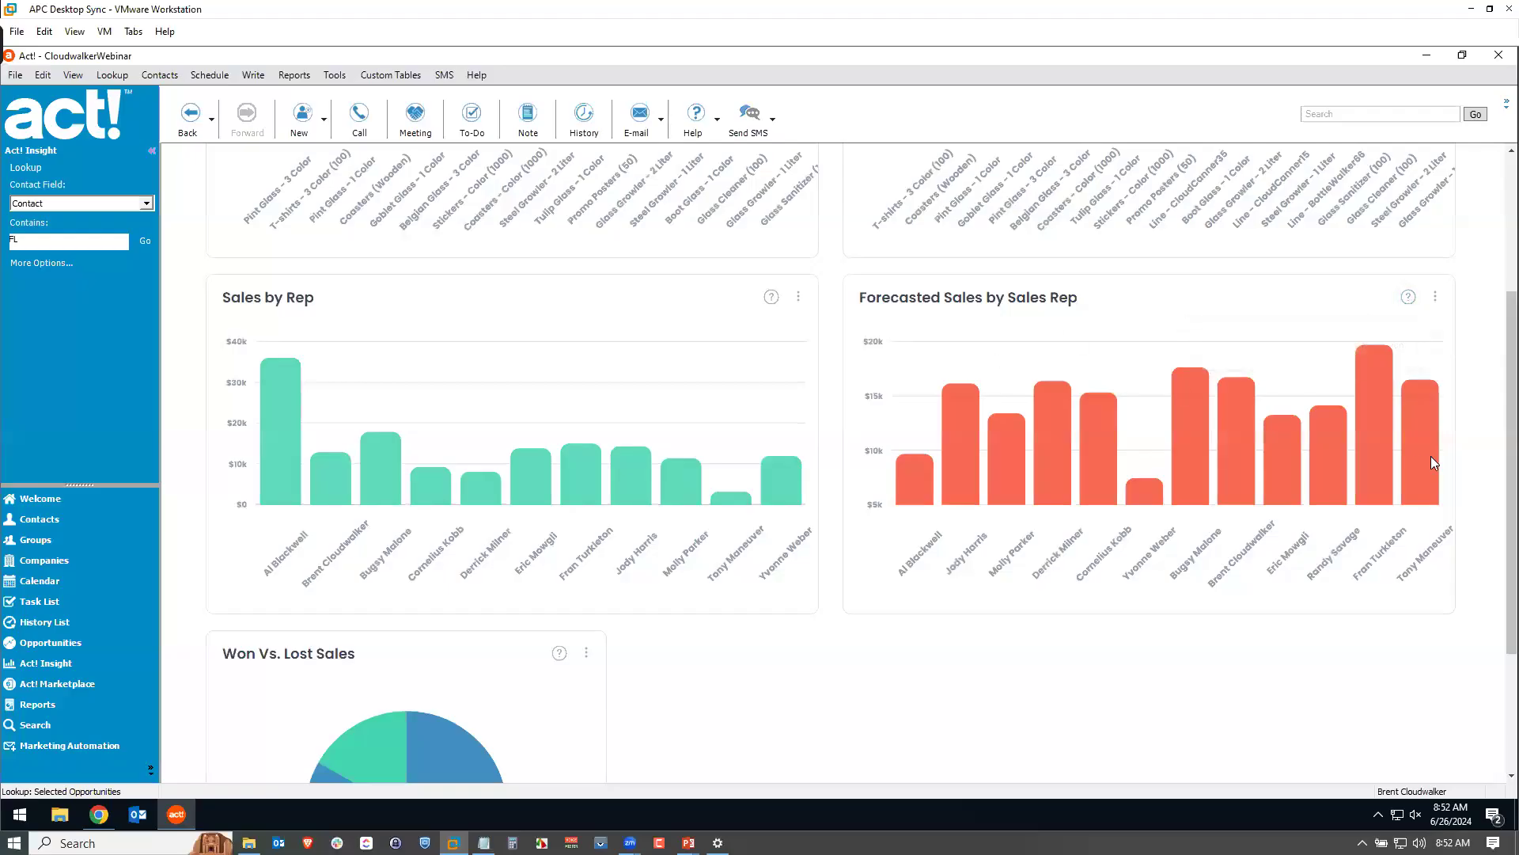
scroll(1486, 463, up, 3)
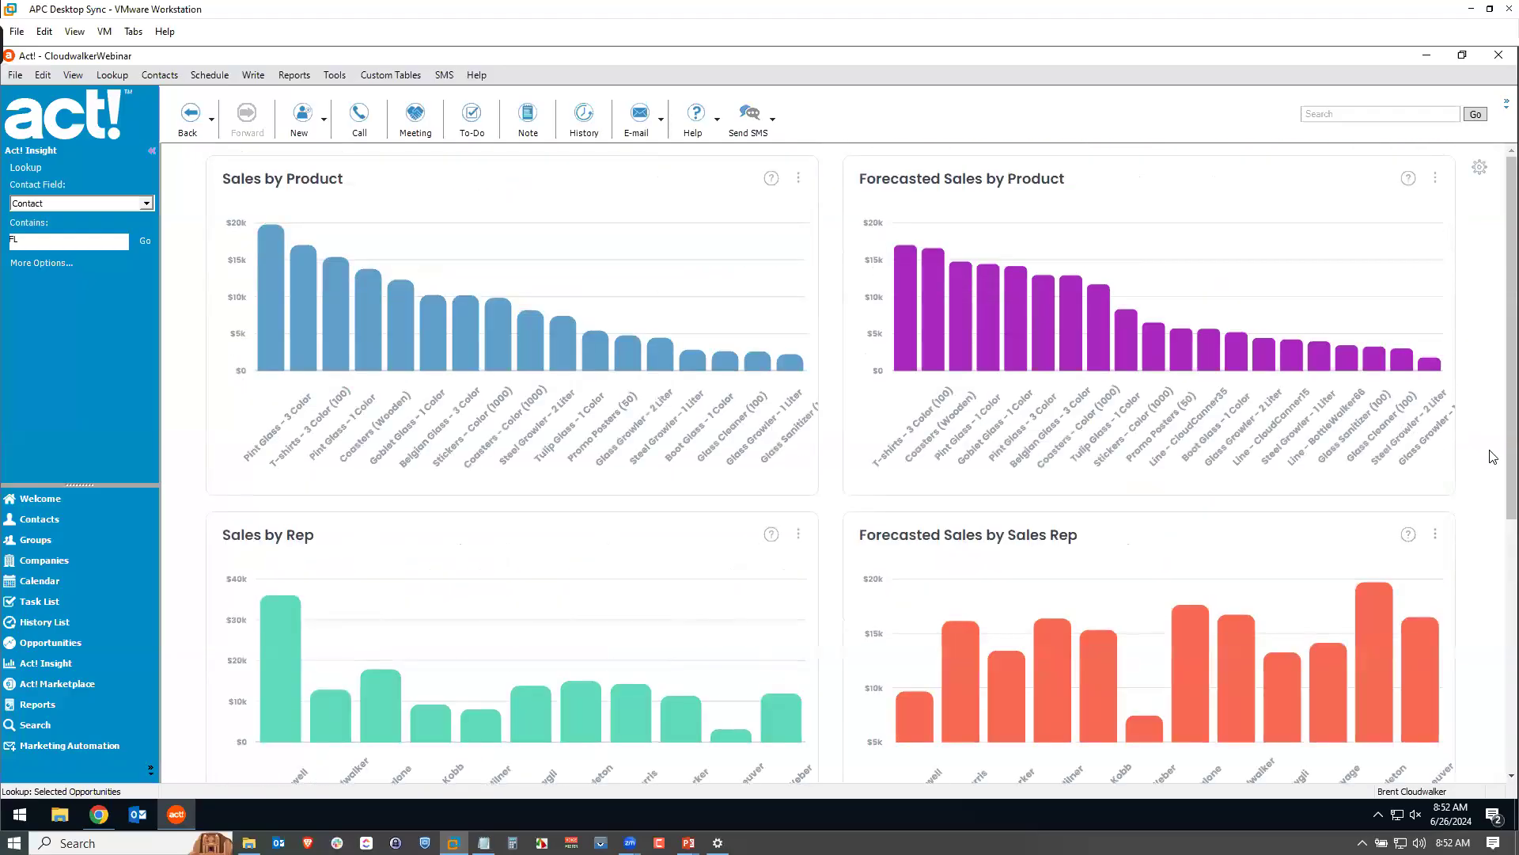
- Keep the Sales Metrics view selected and start an advanced custom chart named Opportunities Lost This Year
click(1479, 168)
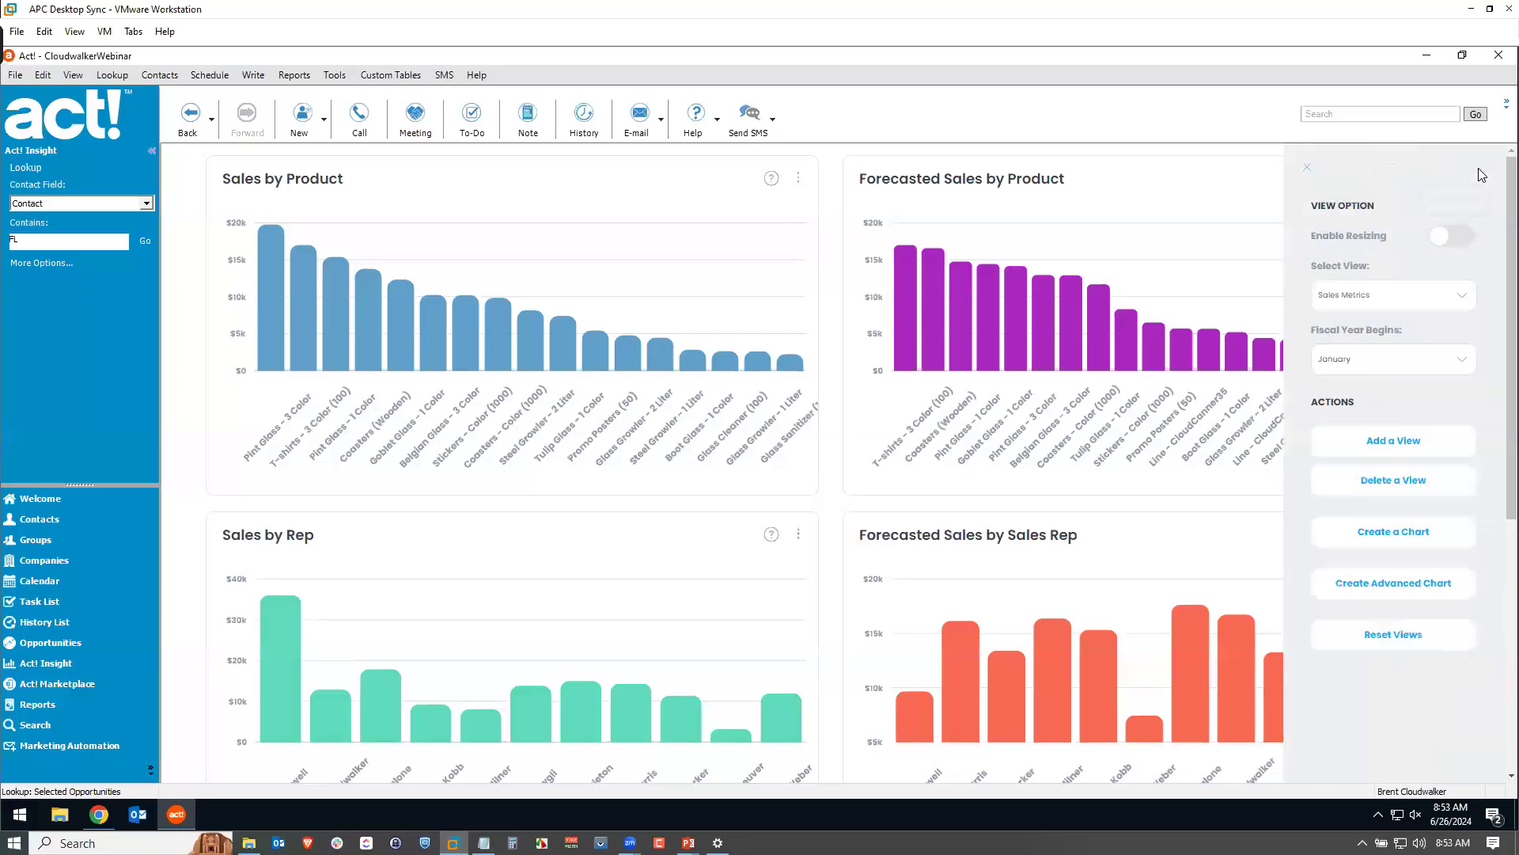
click(1464, 296)
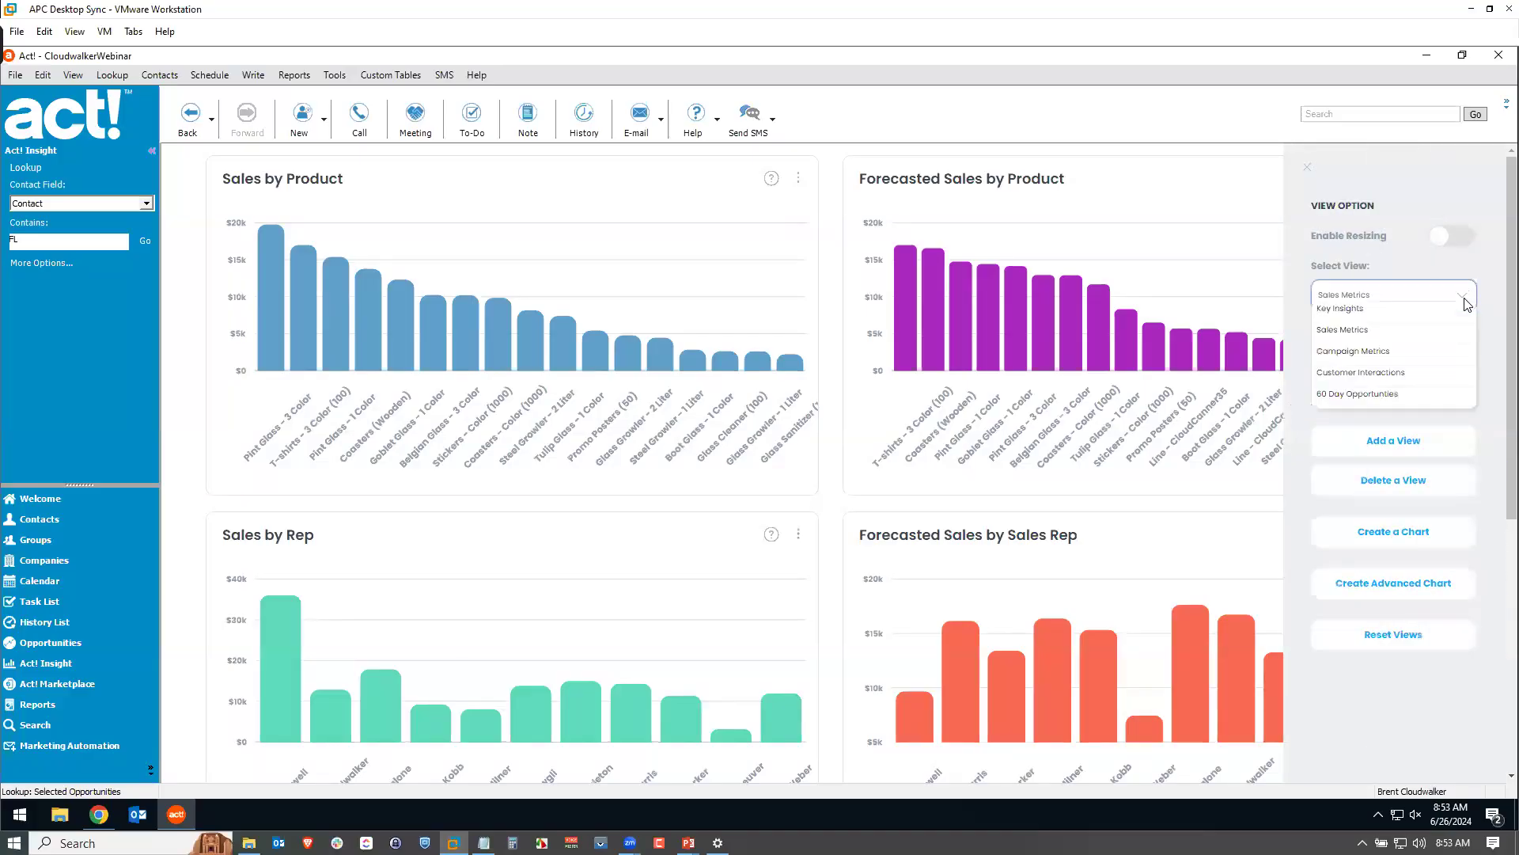
click(1378, 325)
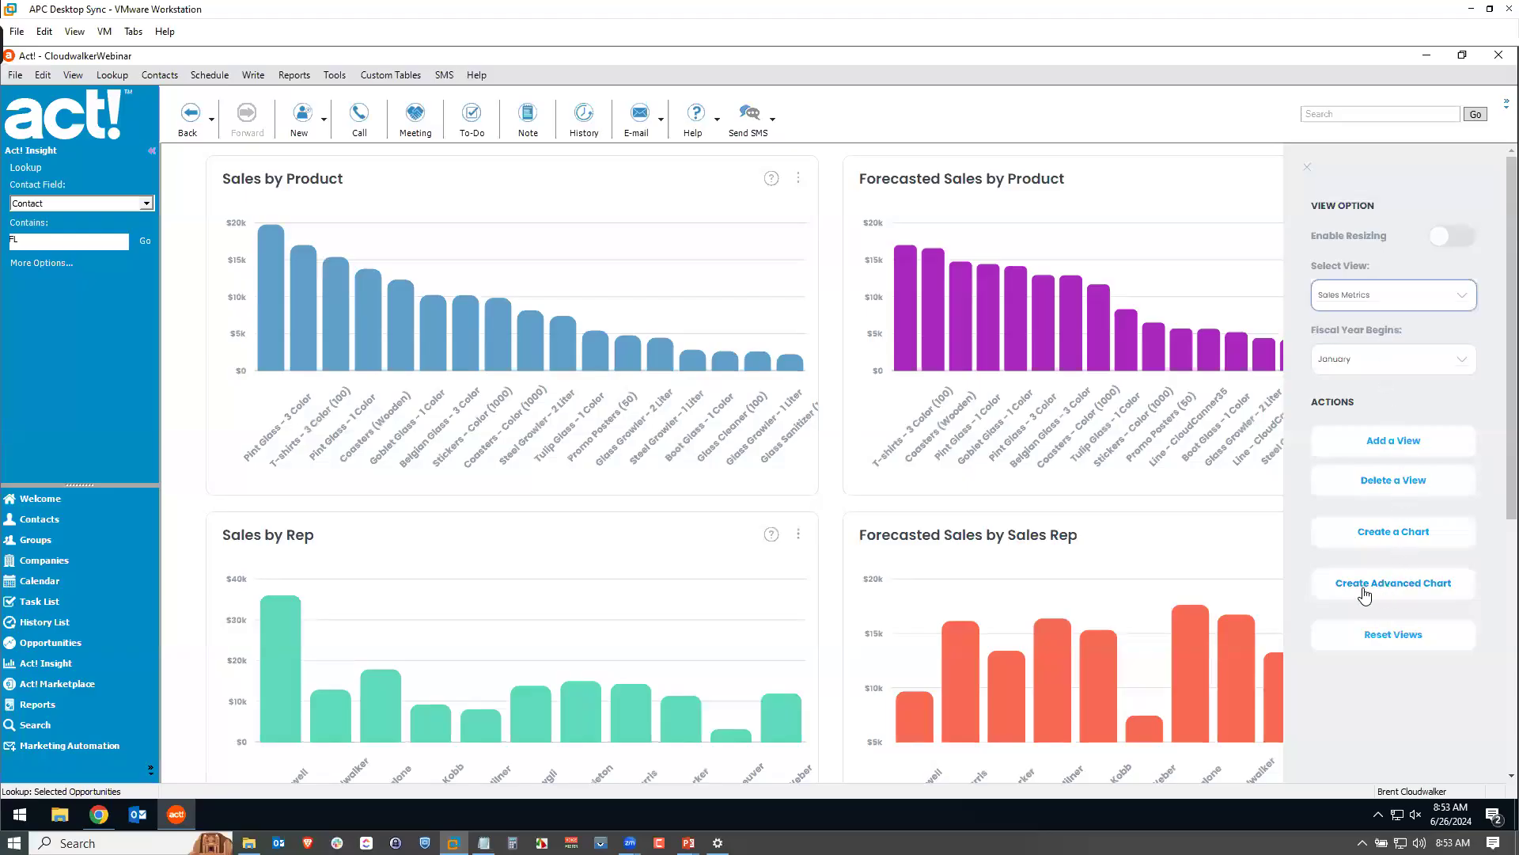
click(1411, 594)
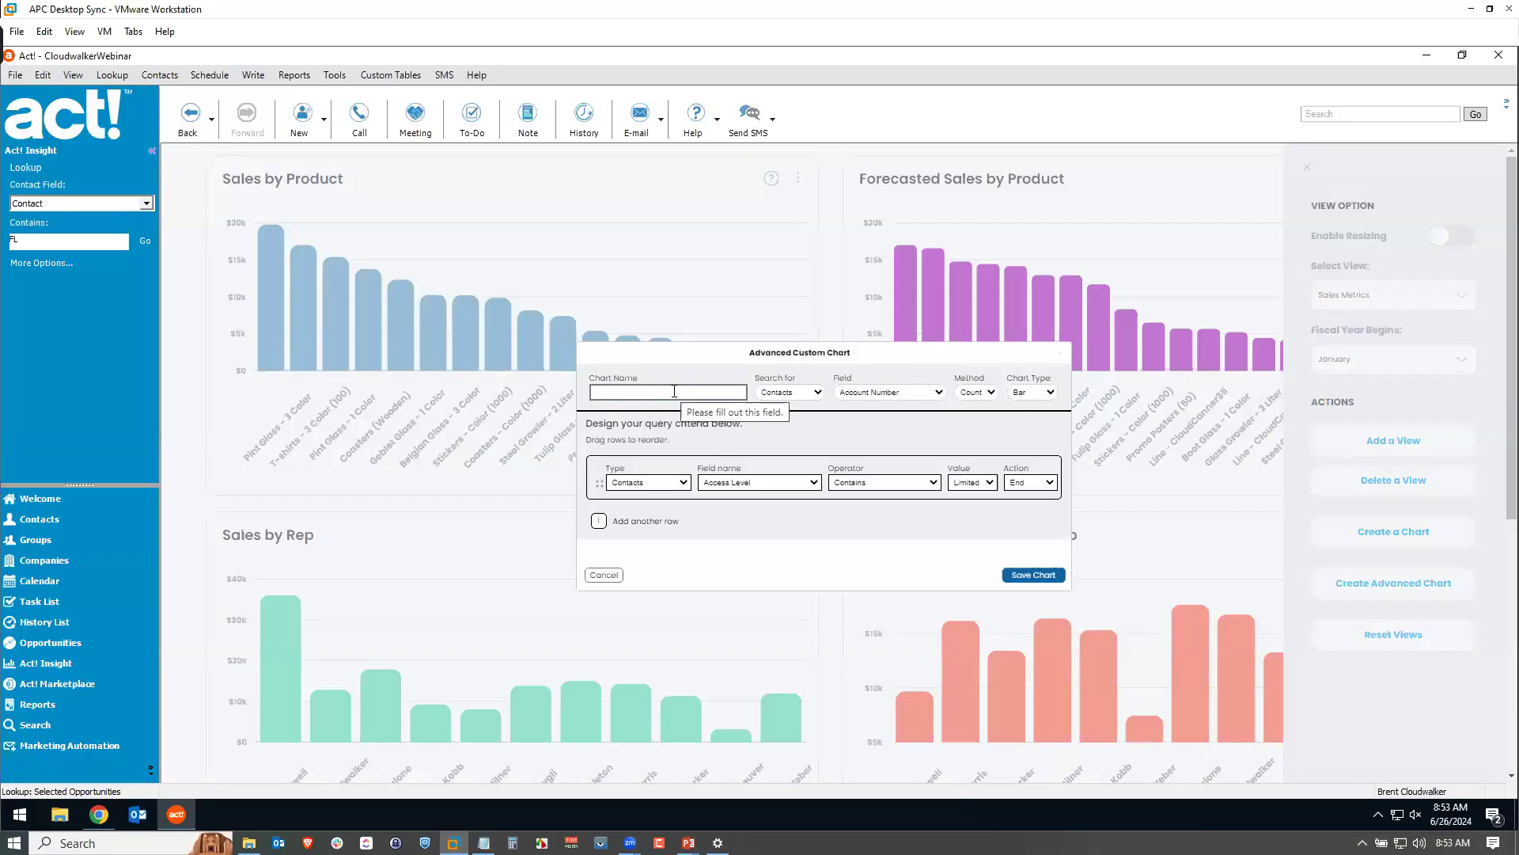
text(Oppp)
text(rtunities Lost)
text( This Year)
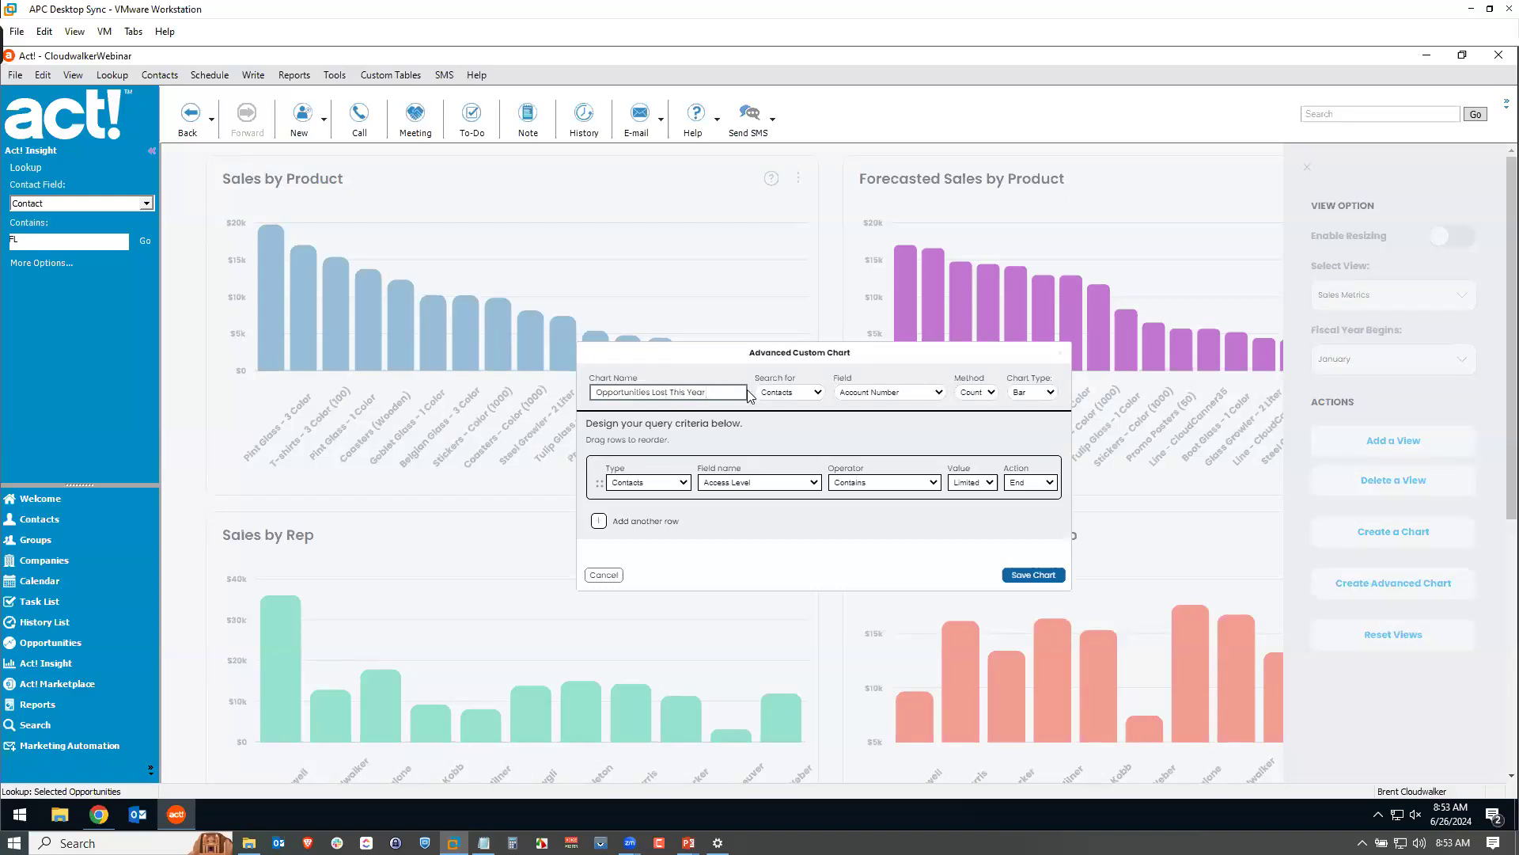
- Make the custom chart search for Opportunities and use the Column chart type
click(820, 392)
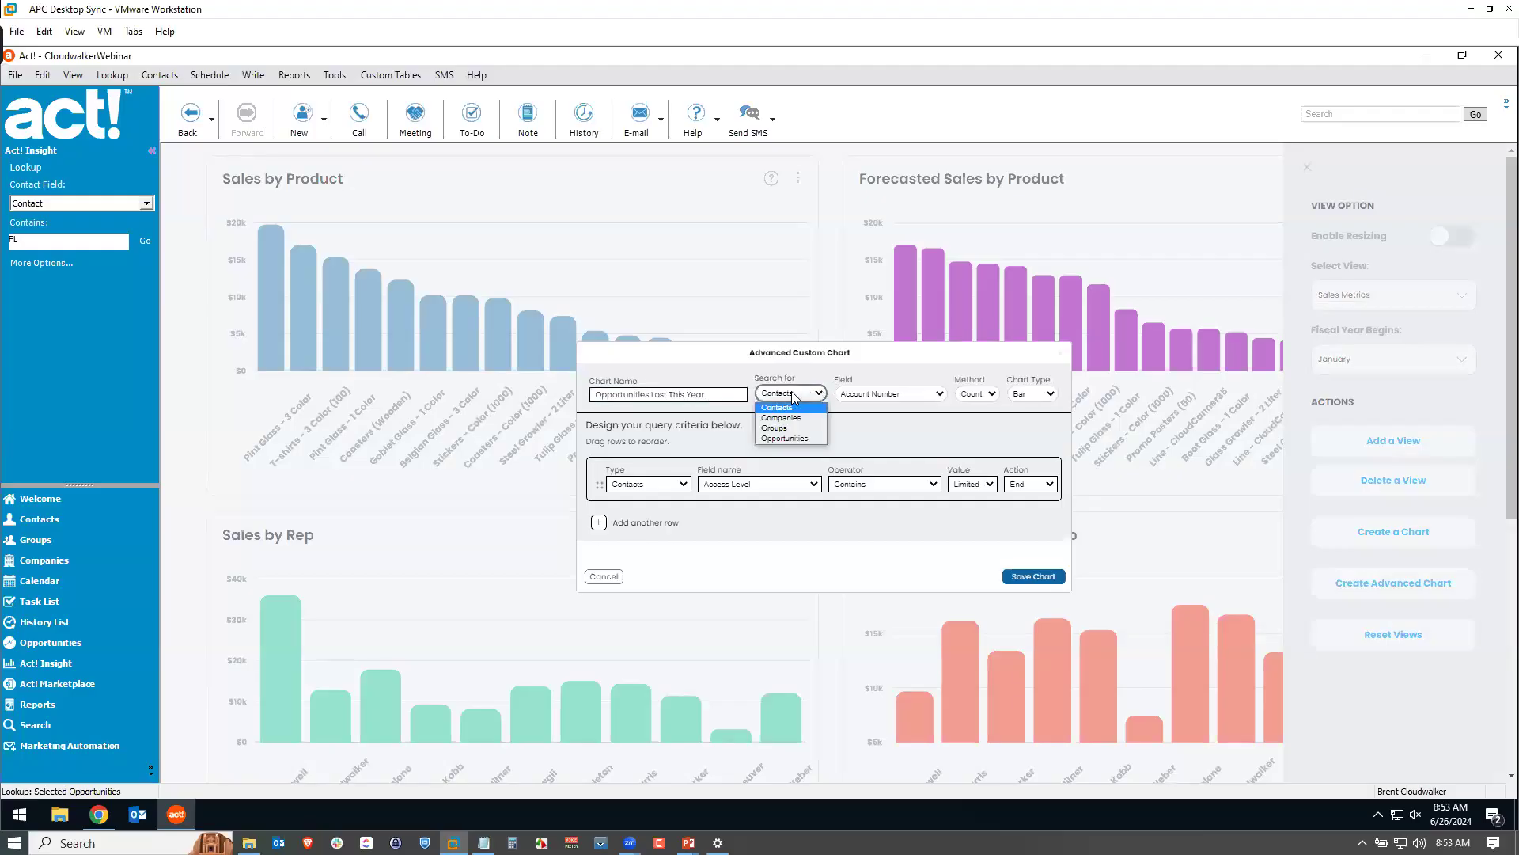
click(791, 438)
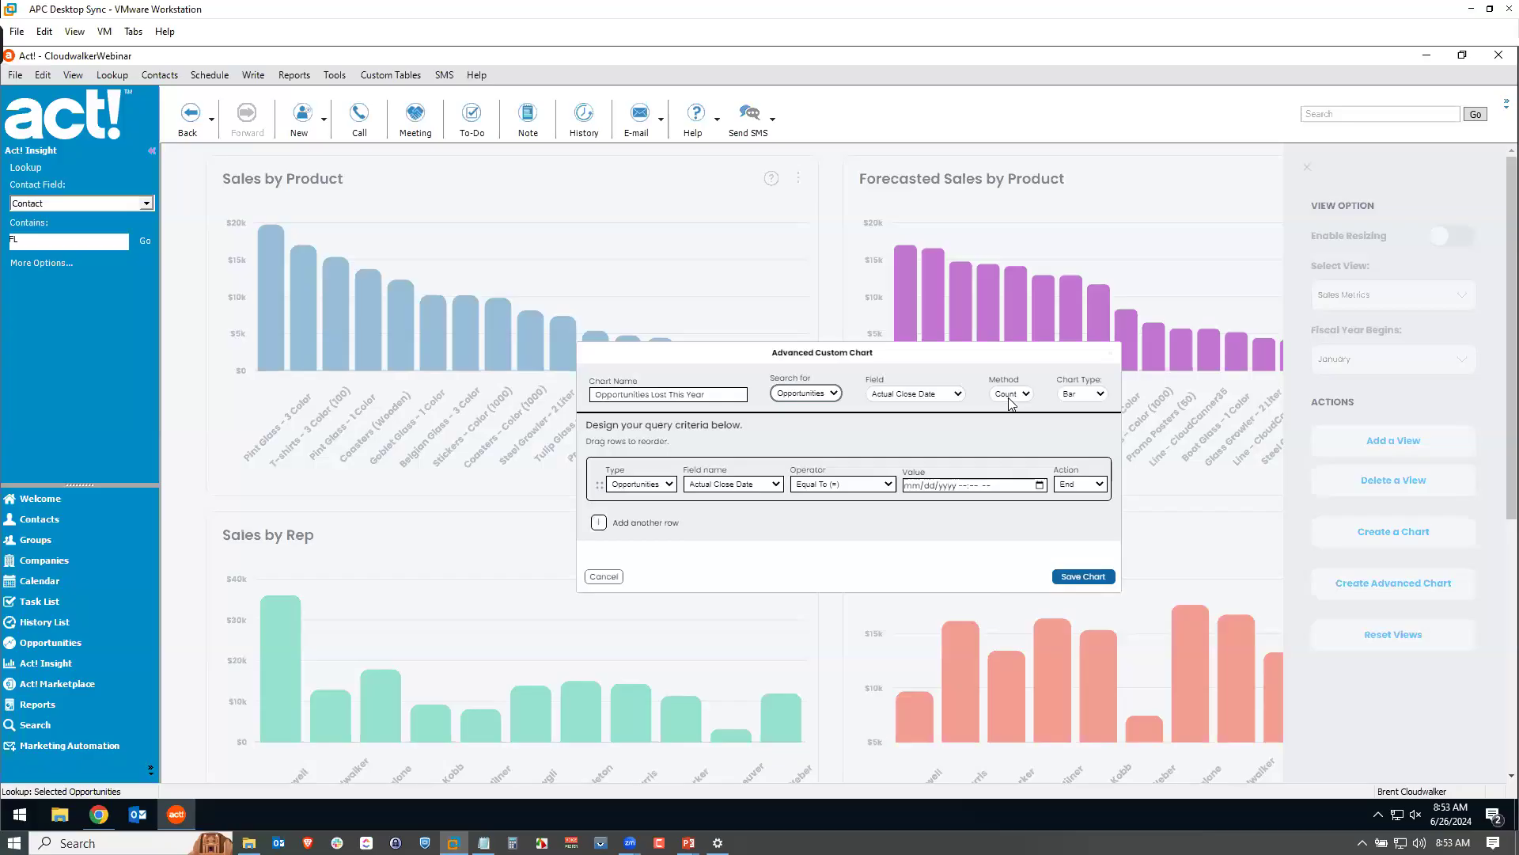
click(1101, 394)
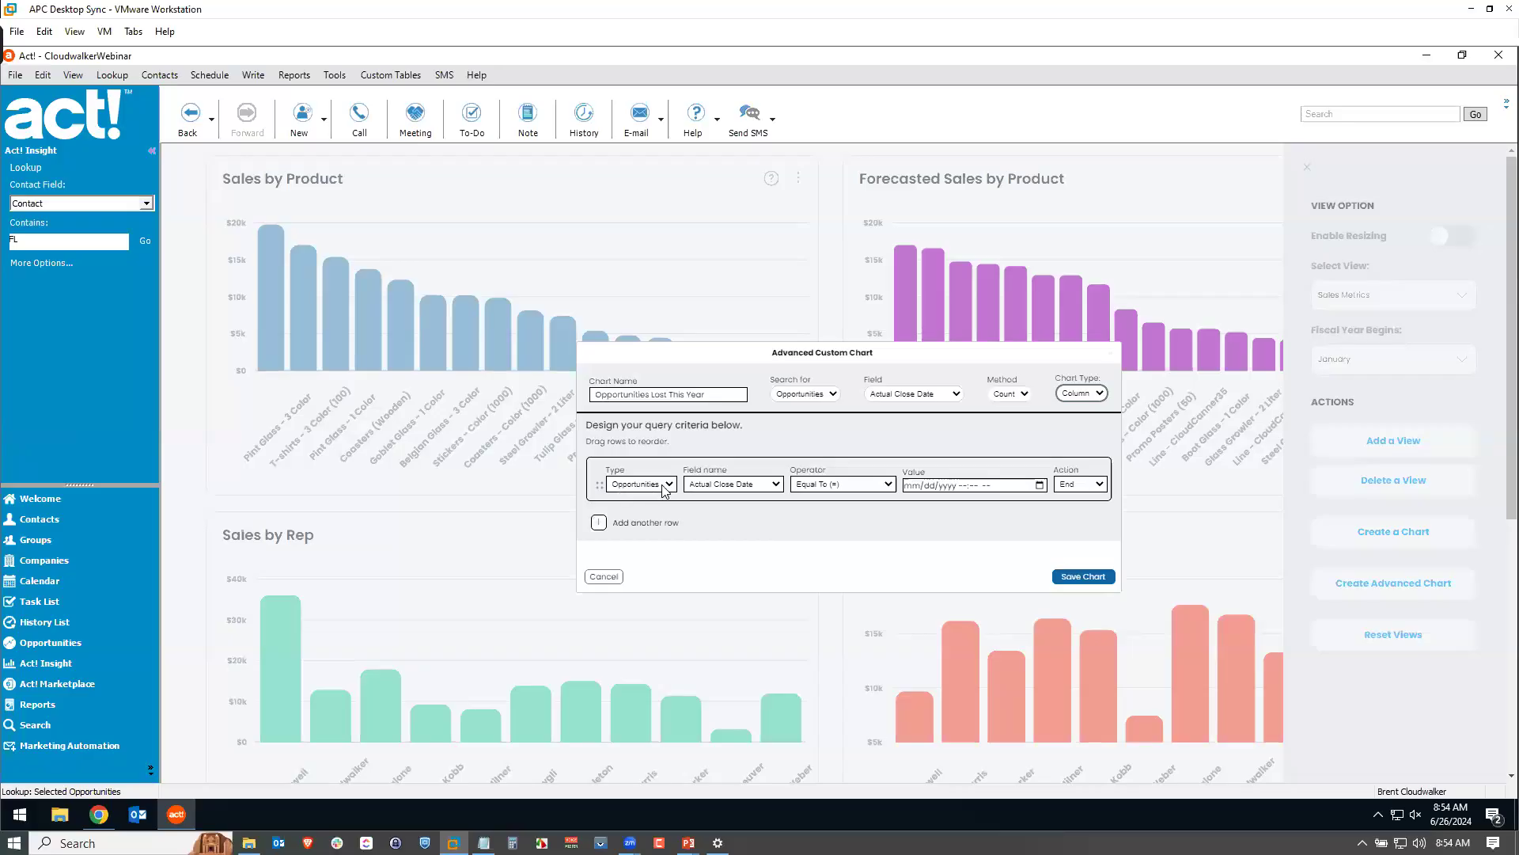
- Define the first query row as opportunity Status Equal To Lost
click(775, 485)
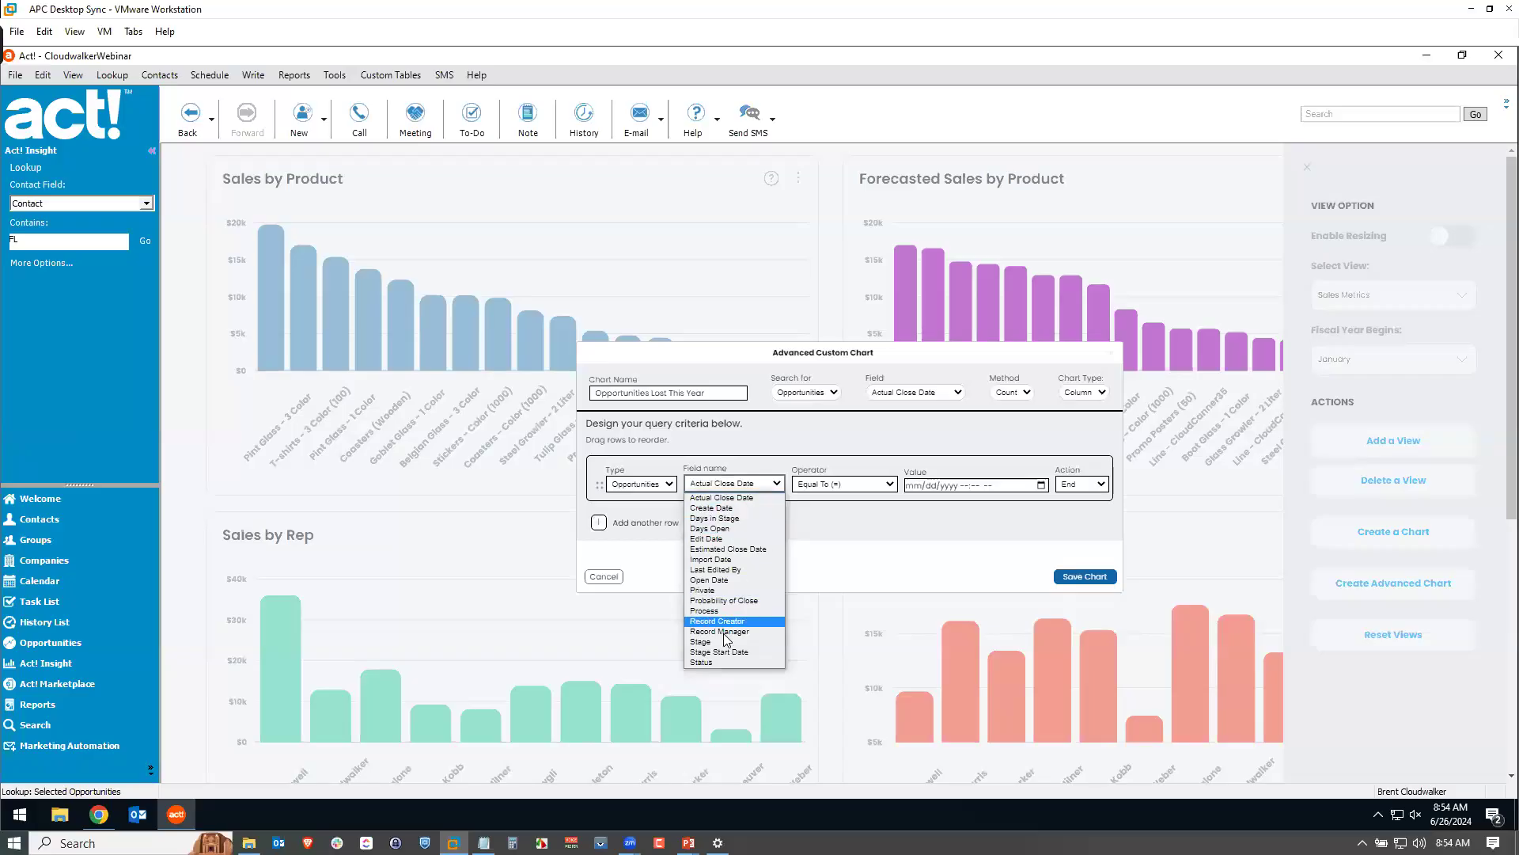
click(714, 662)
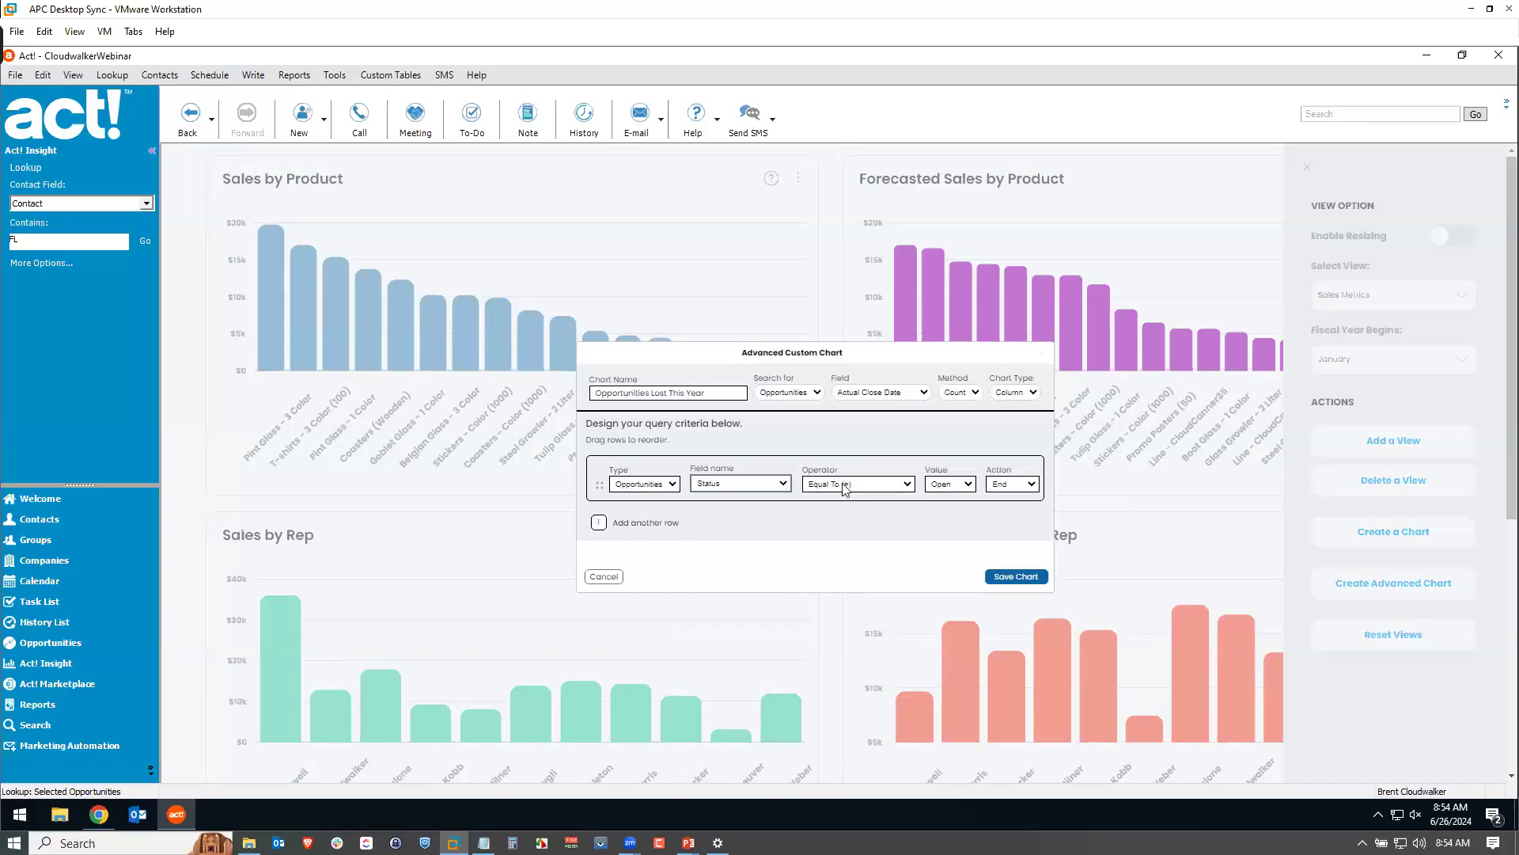
click(966, 485)
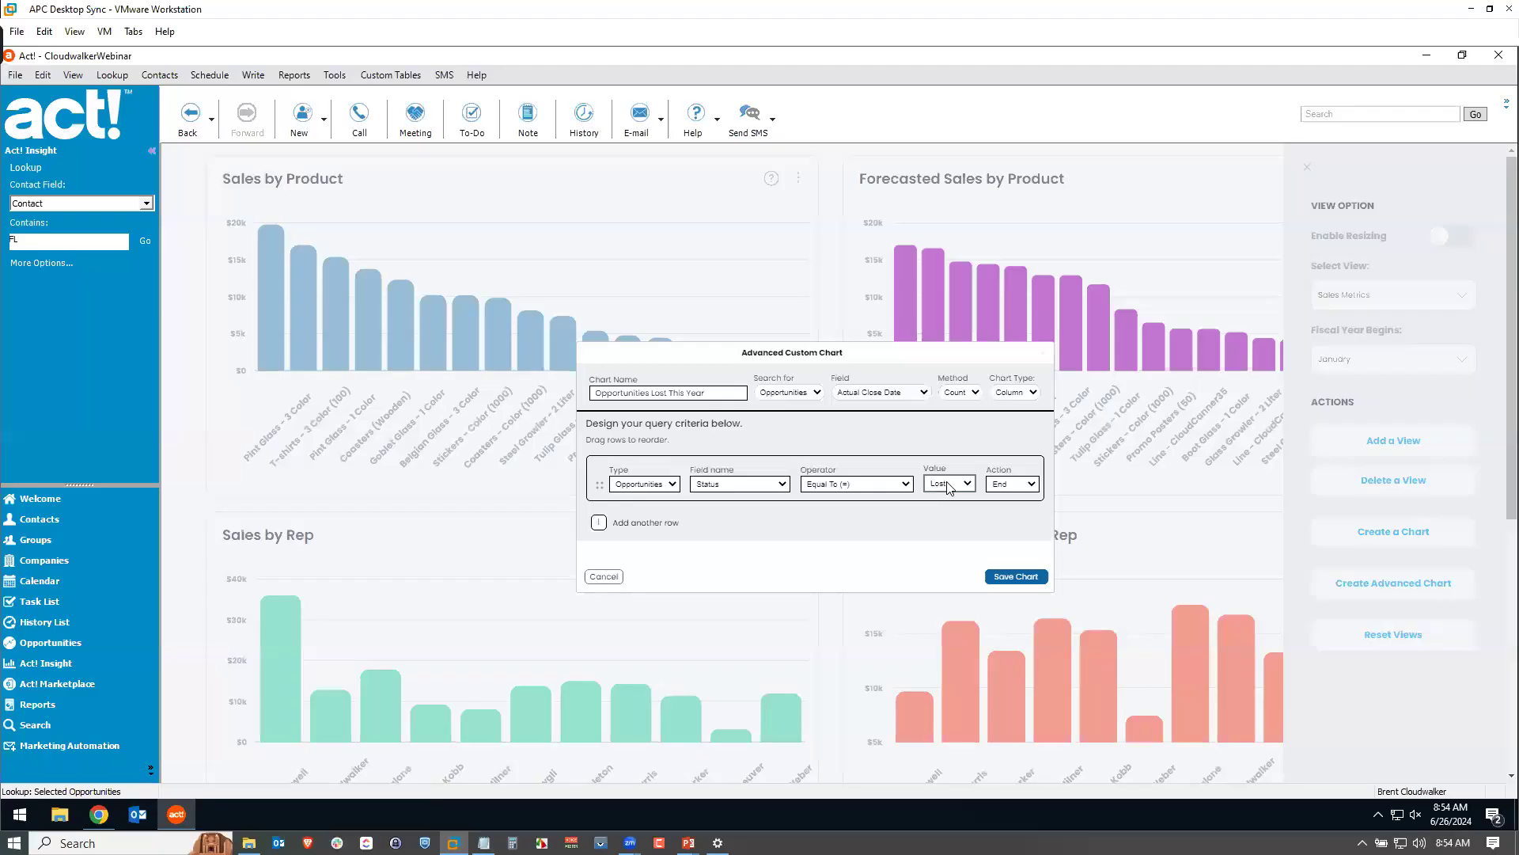
- Add a second criterion combined with And, Actual Close Date Year Equals 2024, and save the chart
click(1025, 487)
click(599, 522)
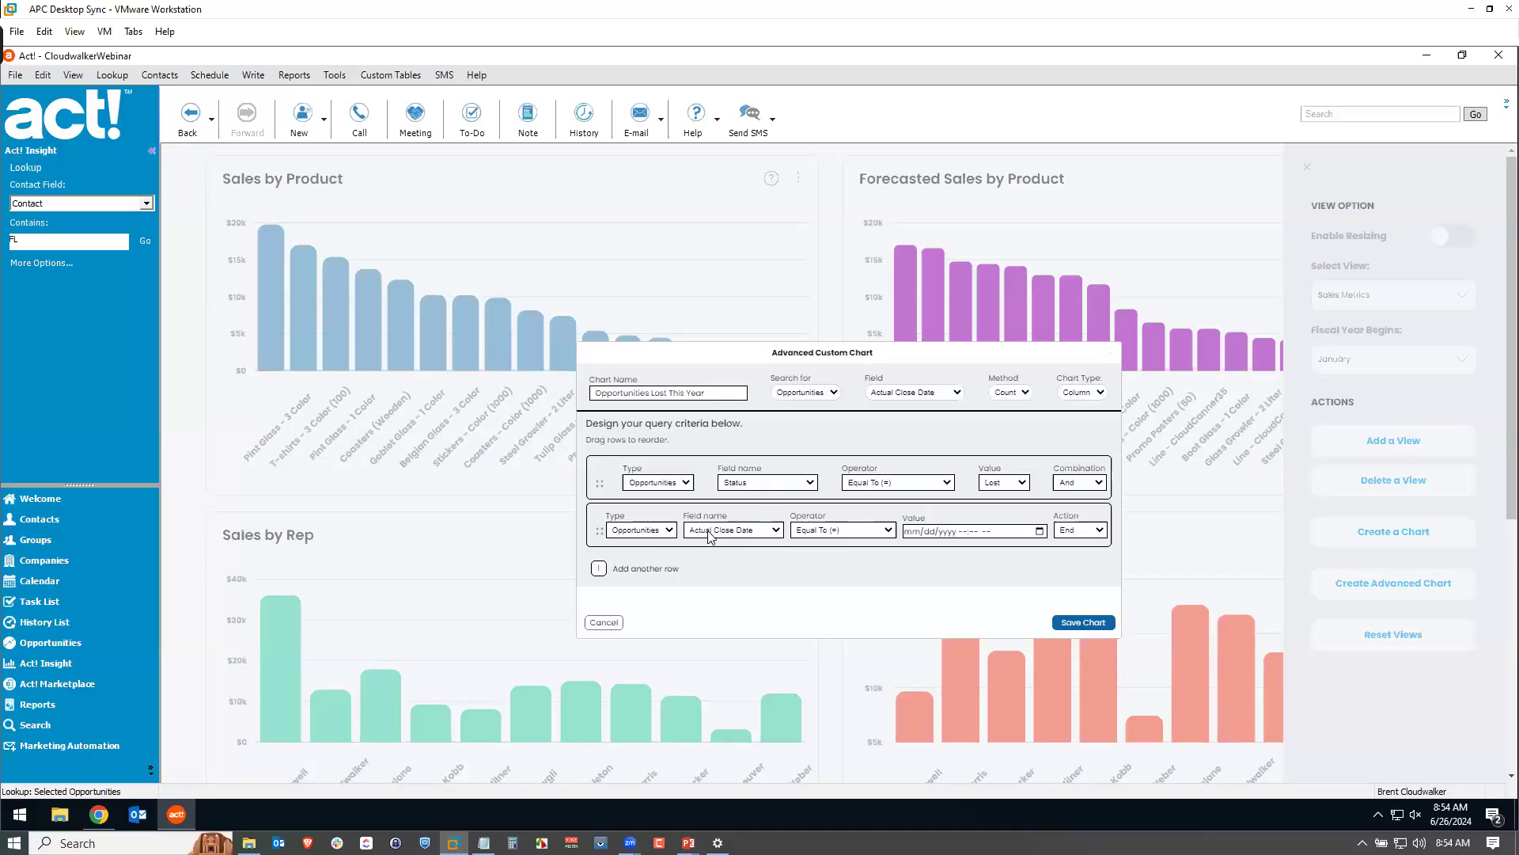
click(835, 534)
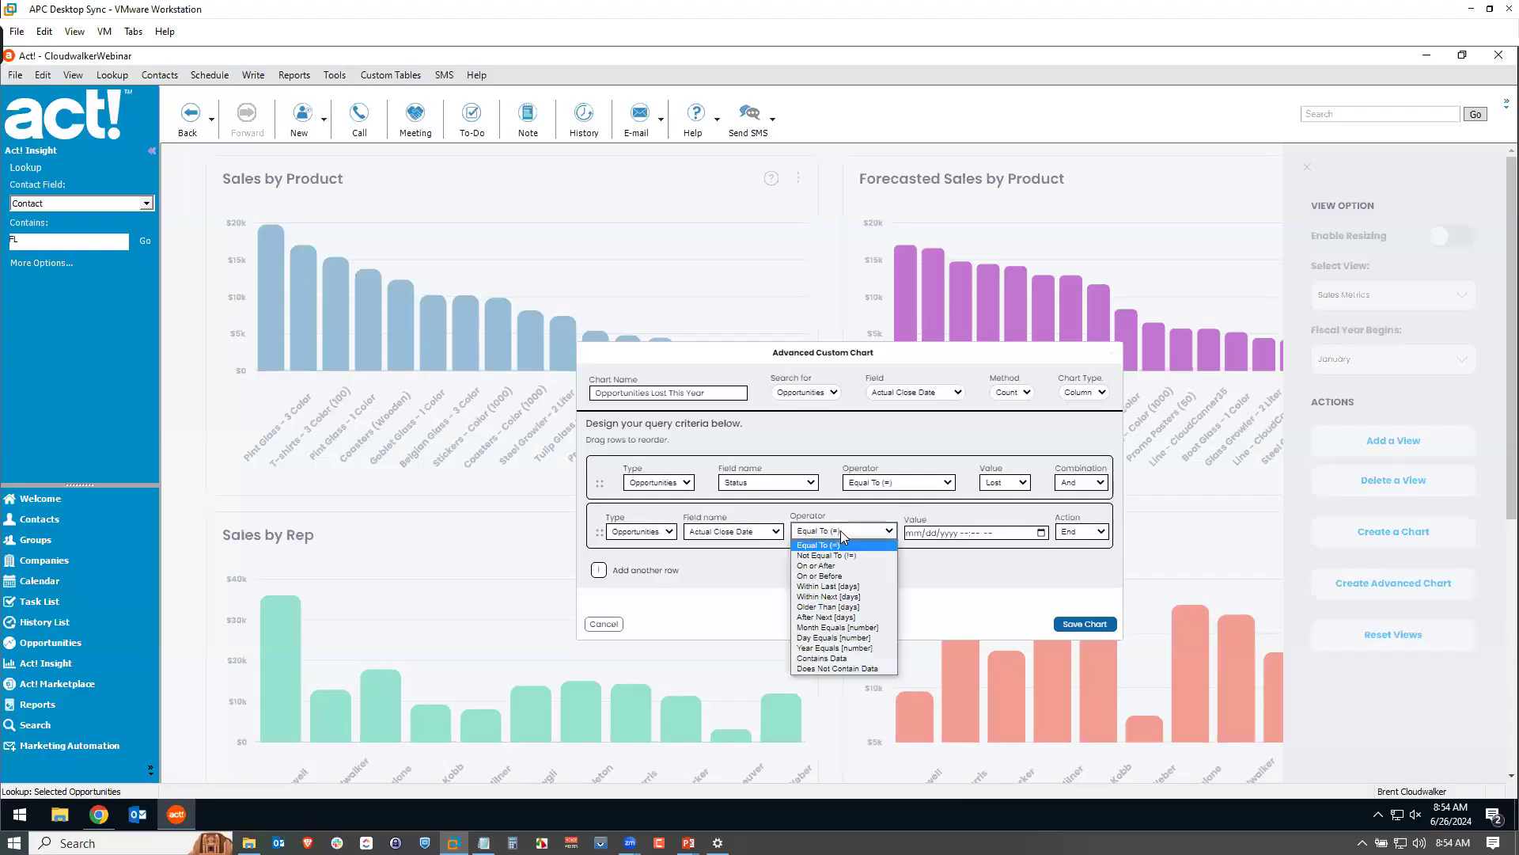
click(834, 646)
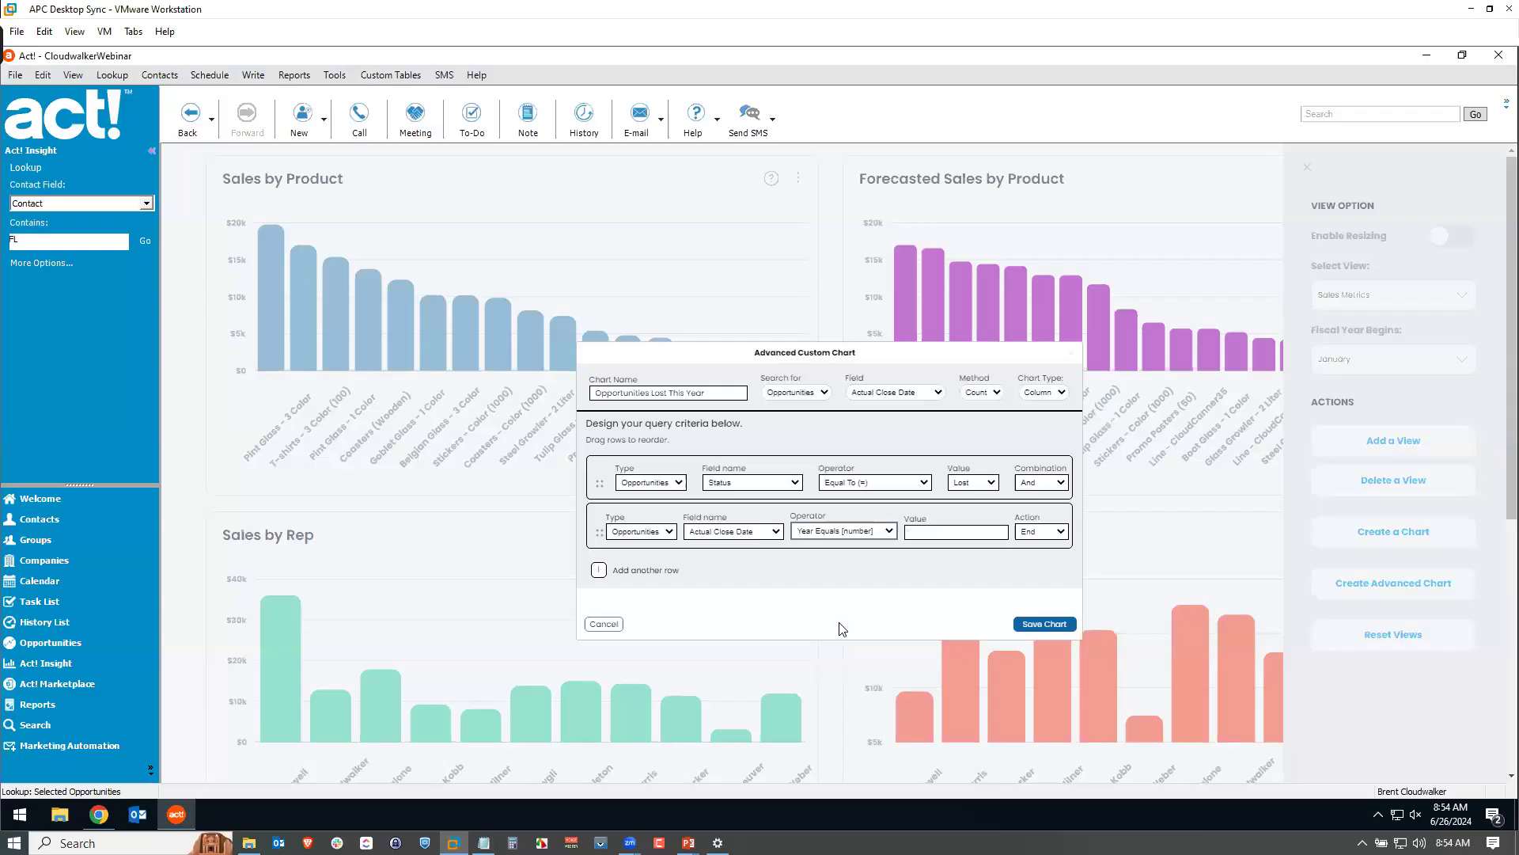
click(924, 535)
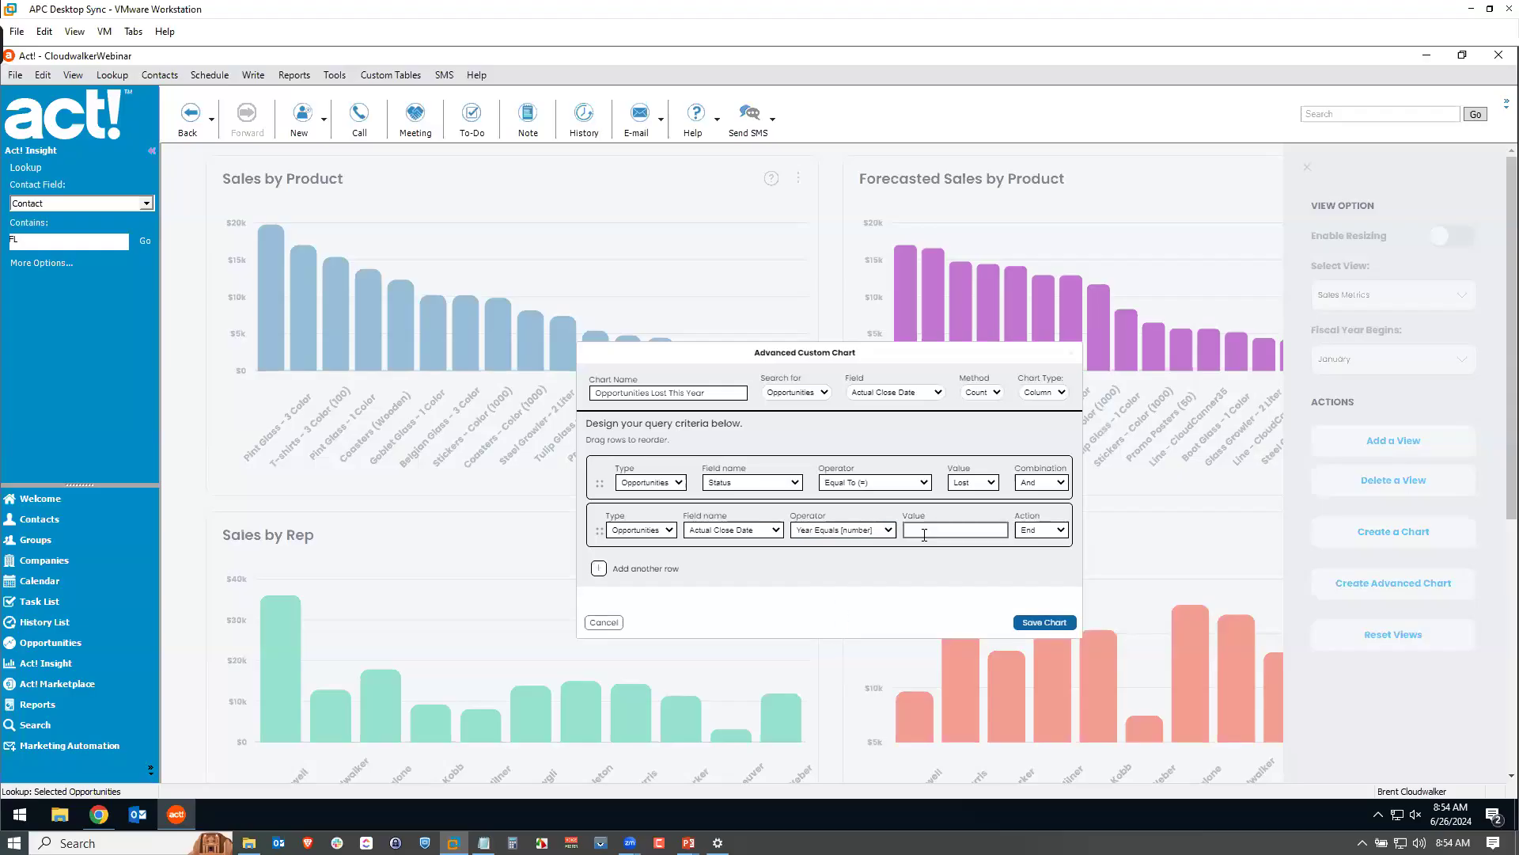
text(2024)
click(1008, 568)
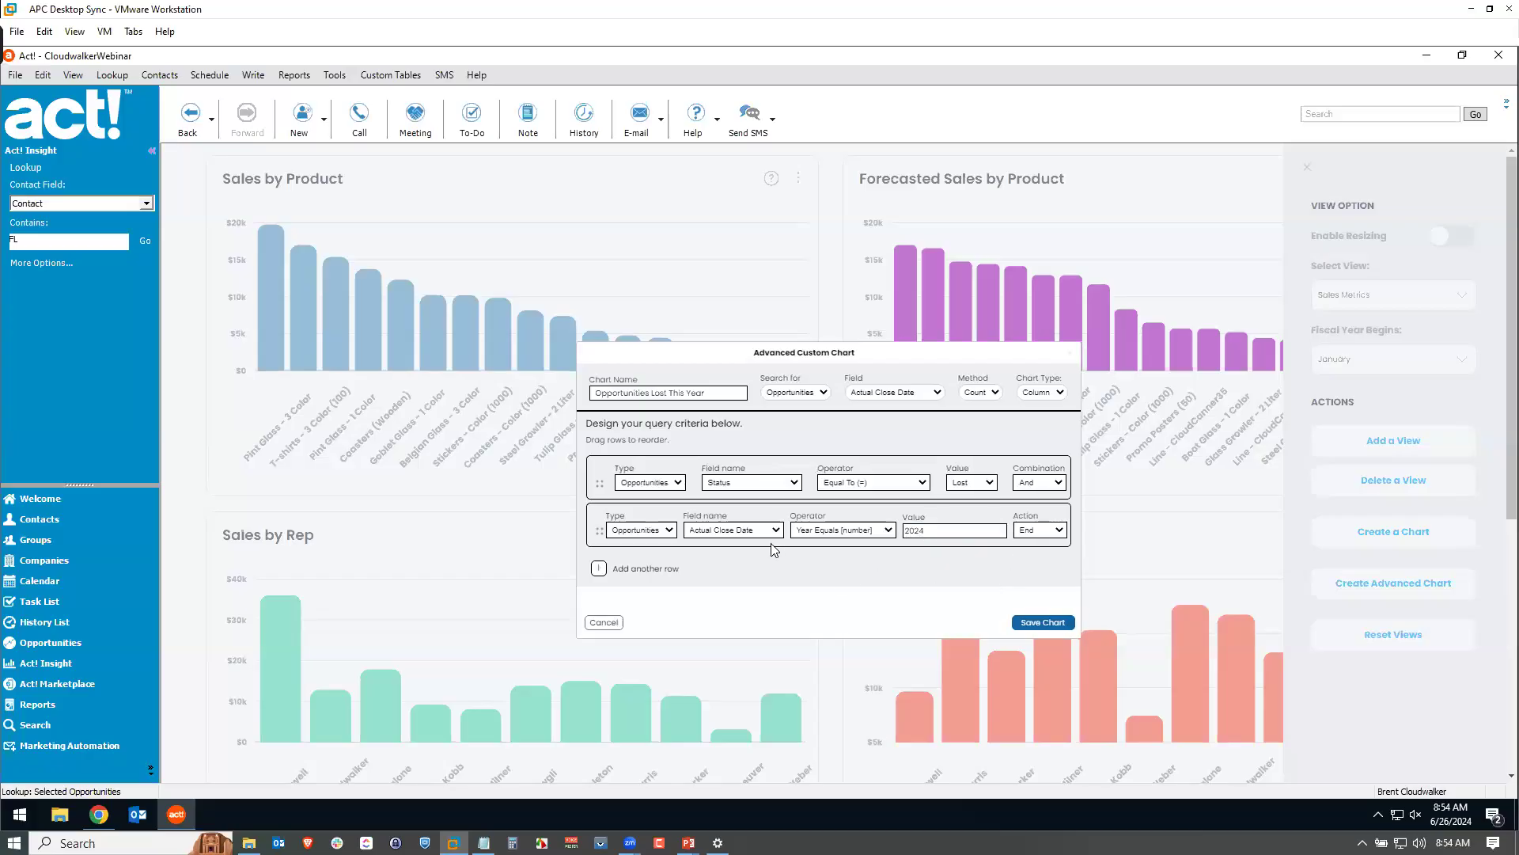
click(1048, 623)
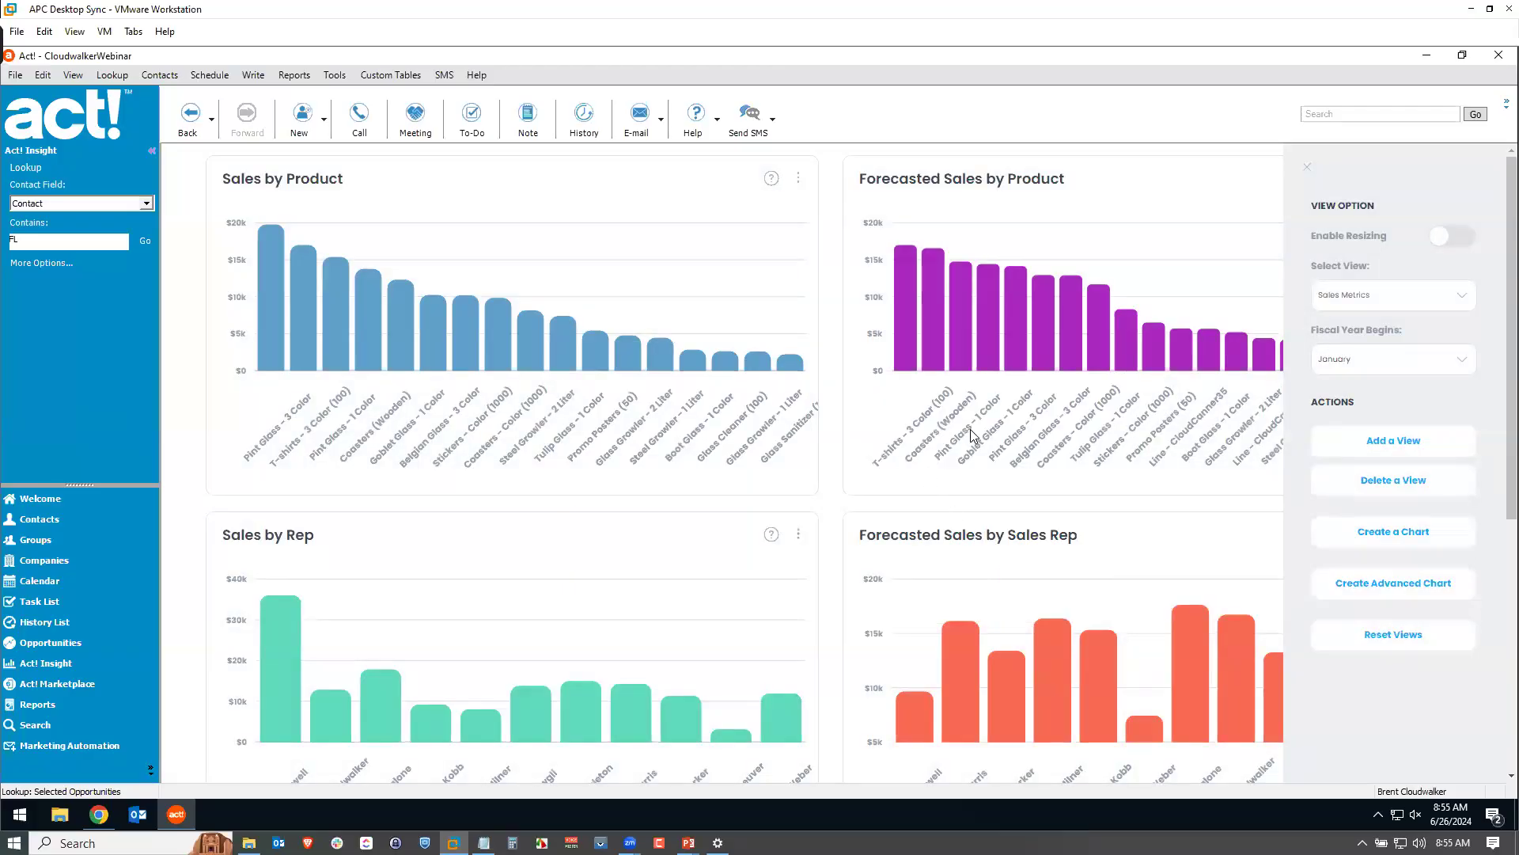
- In the Opportunities Lost This Year chart, list the opportunities behind the 5/31/2024 and 6/19/2024 columns, returning to the chart after each
scroll(970, 429, down, 5)
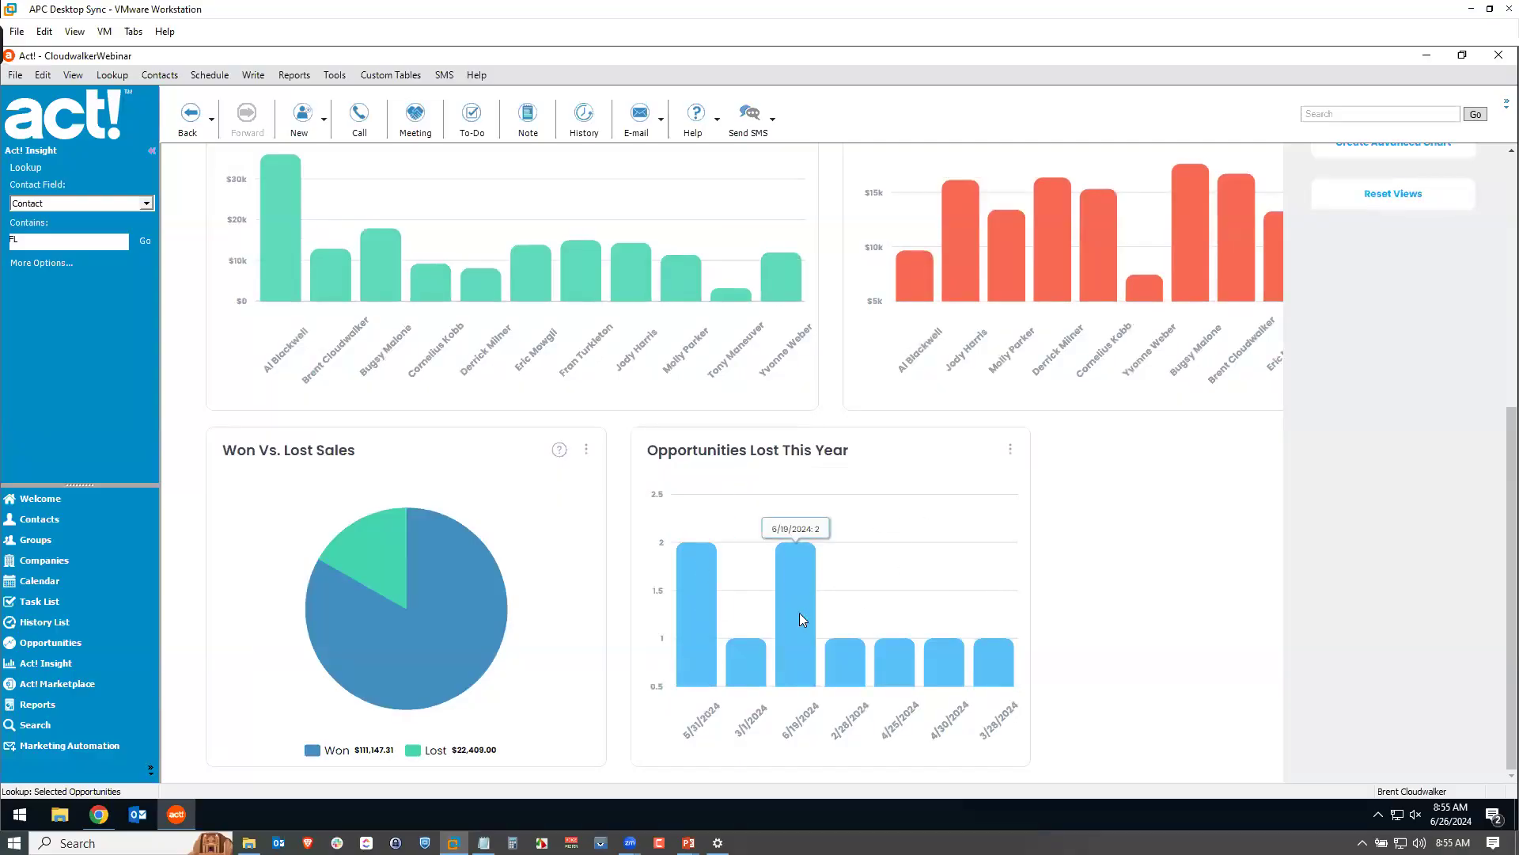
mouse_move(845, 661)
mouse_move(791, 610)
click(693, 606)
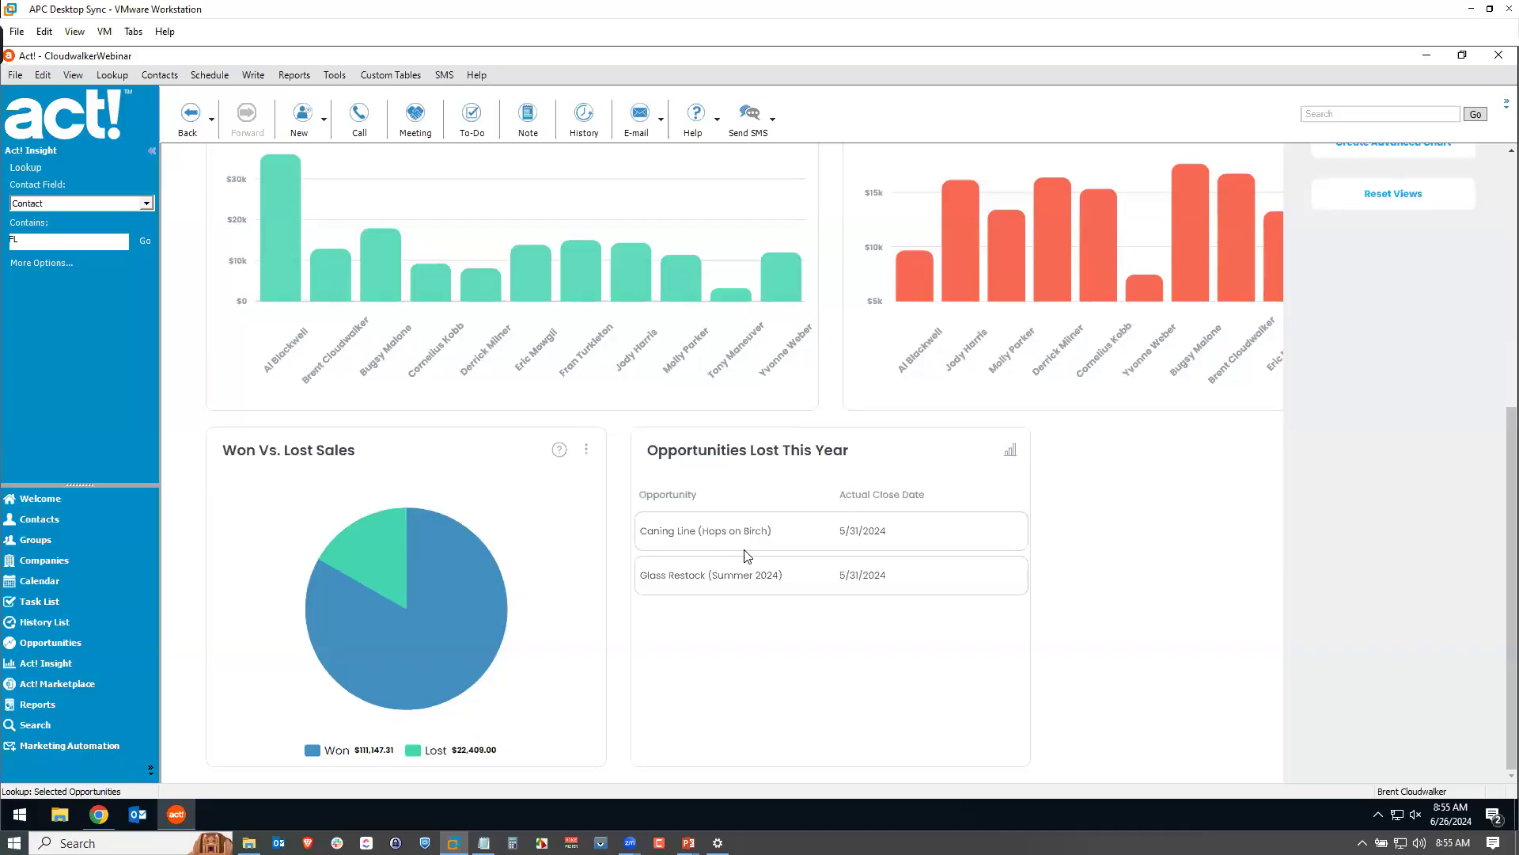
click(1011, 455)
click(809, 619)
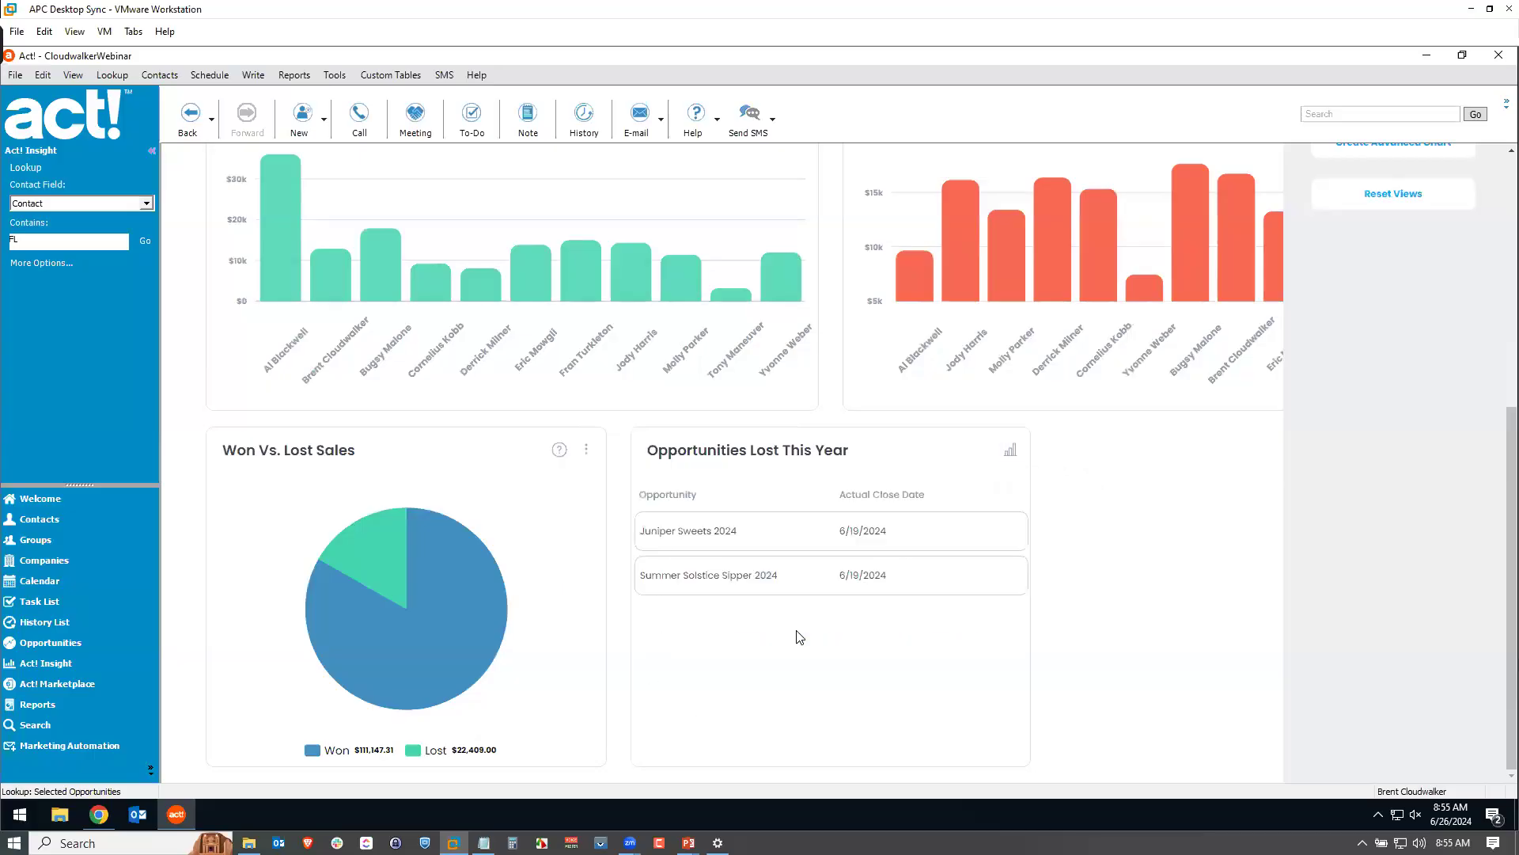
click(1011, 456)
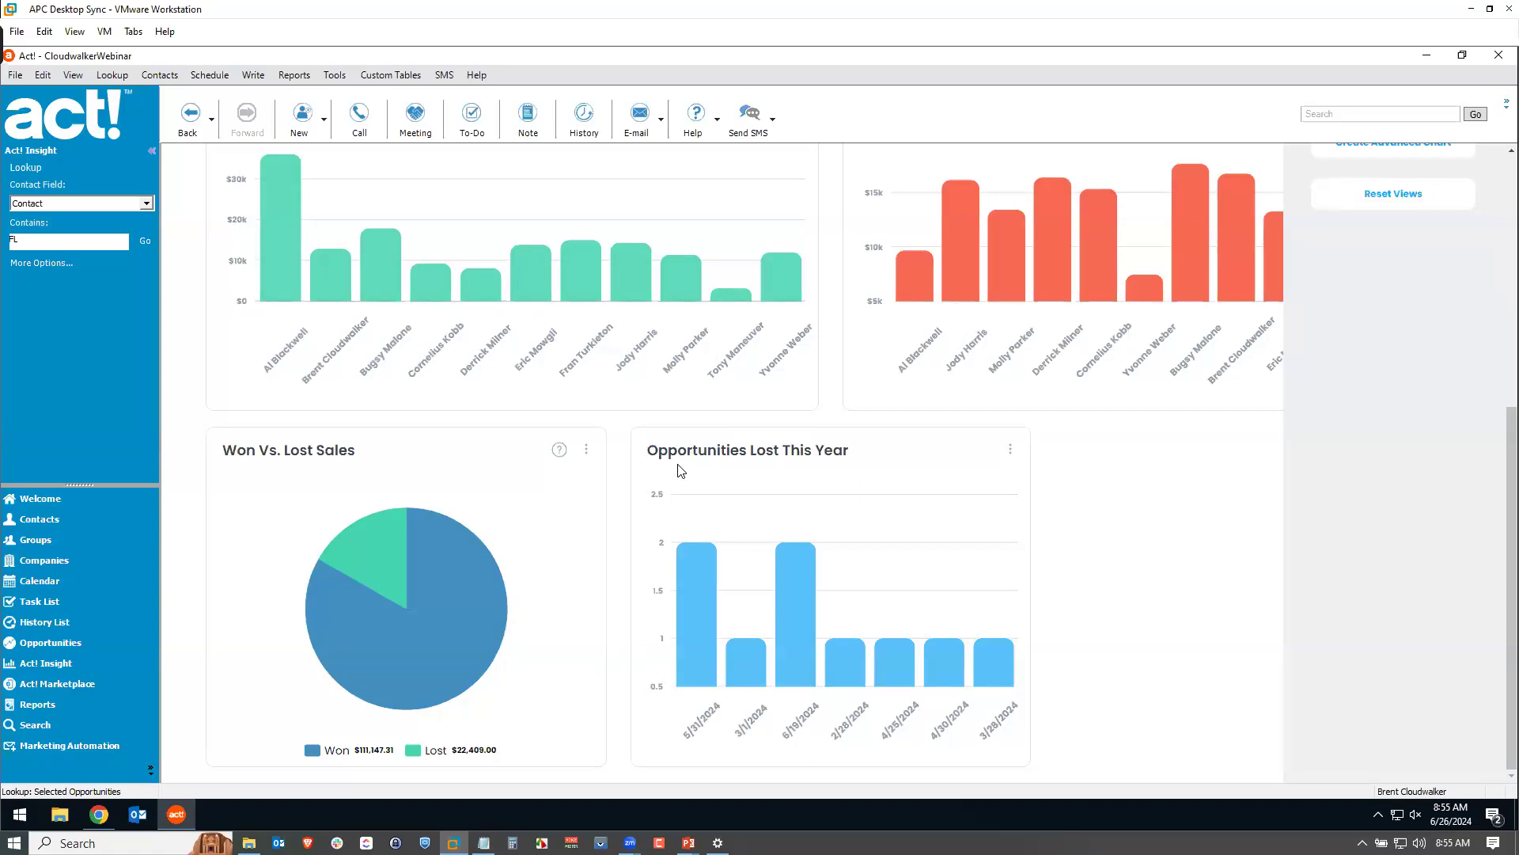
scroll(1103, 519, up, 1)
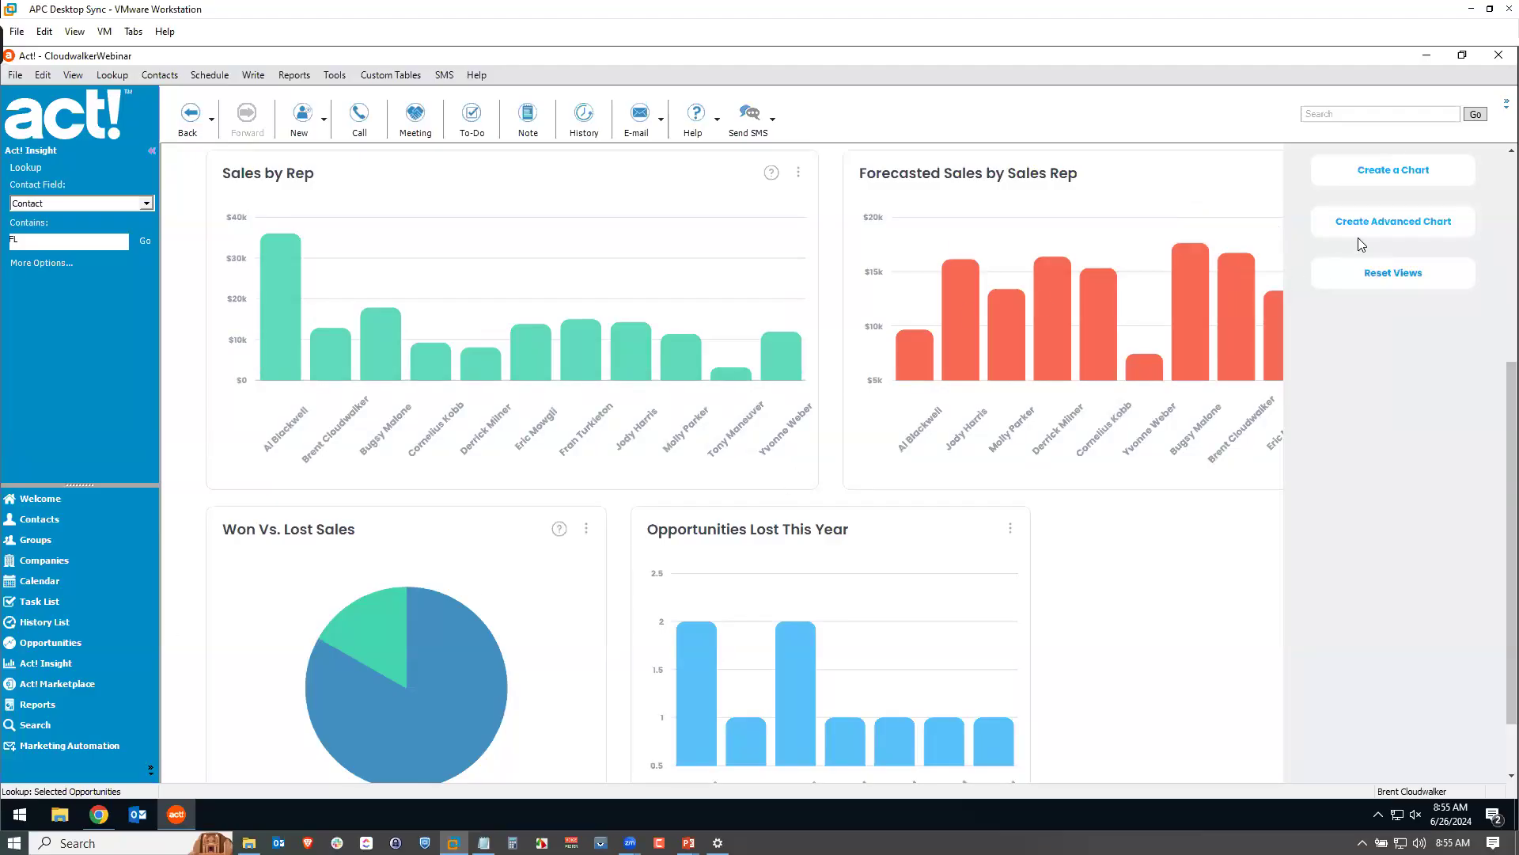
- Start an advanced custom chart named "Opportunities Lost By Stage" that searches Opportunities on the Stage field
click(1374, 222)
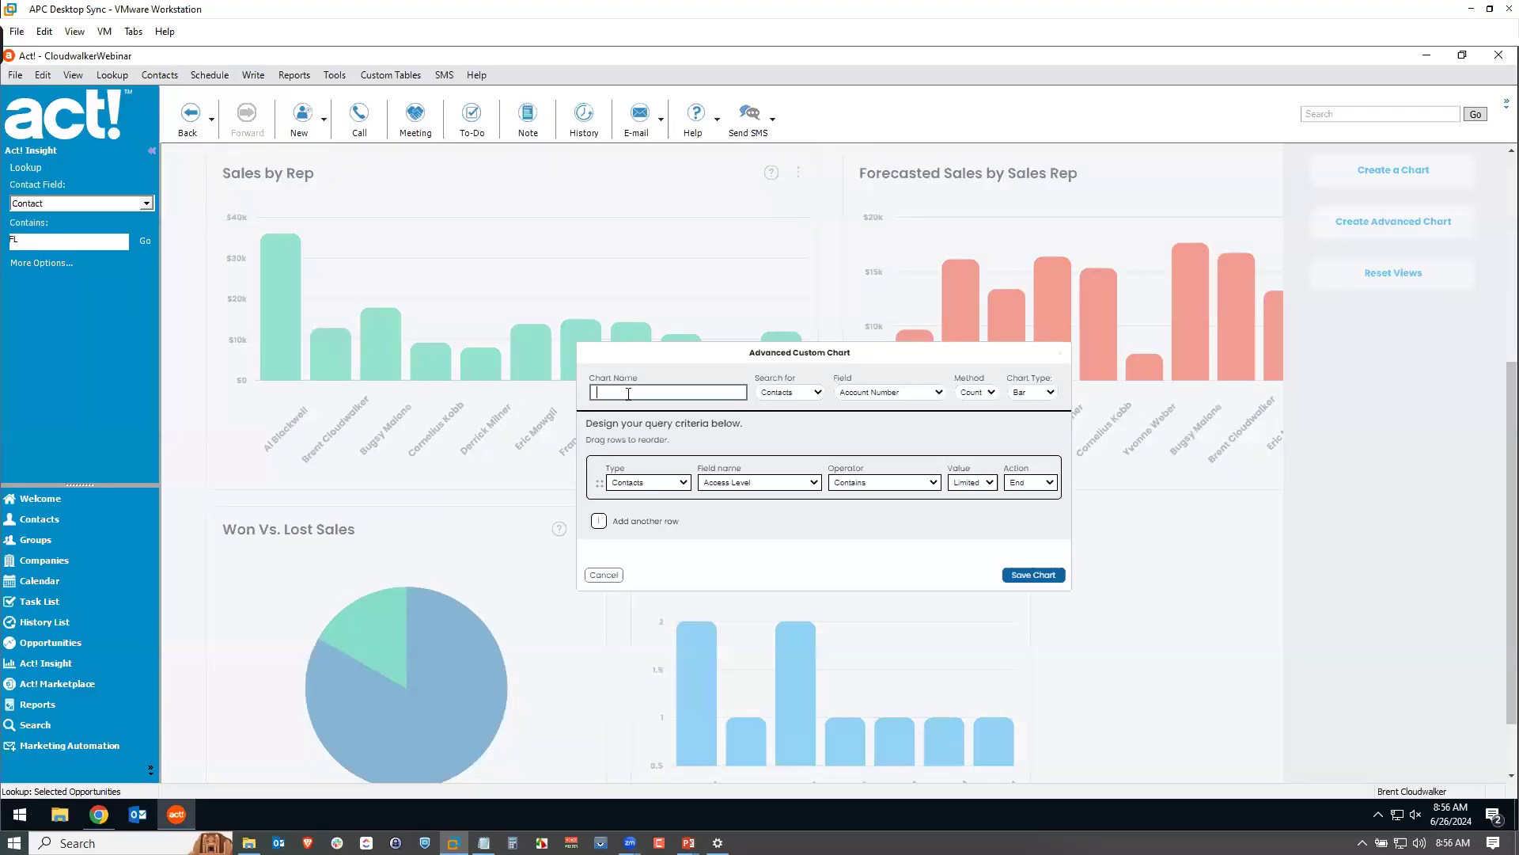
text(Opportunities Lost By Stage)
click(820, 394)
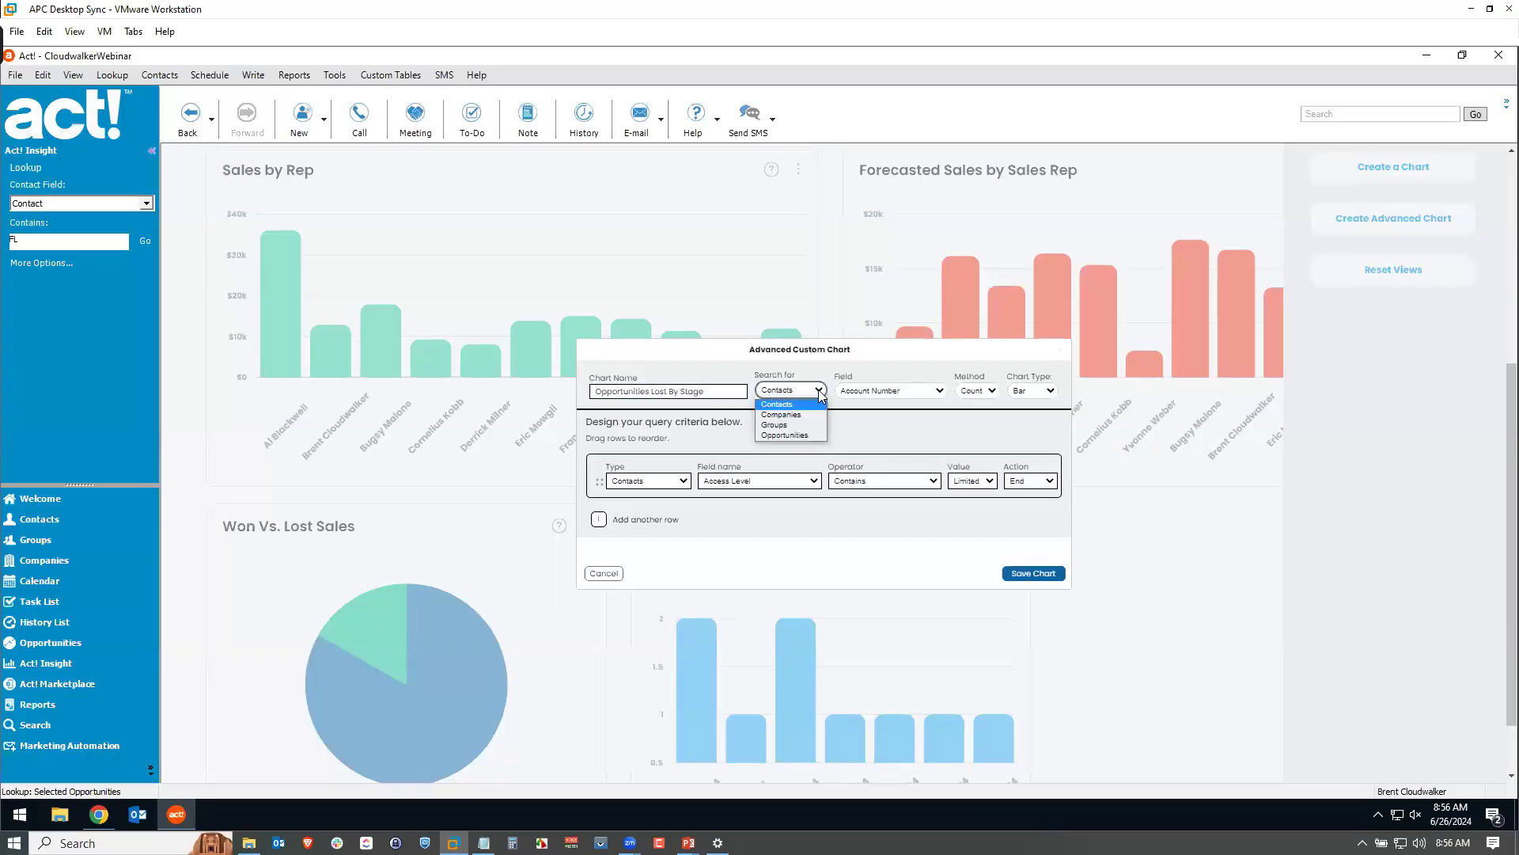
click(792, 434)
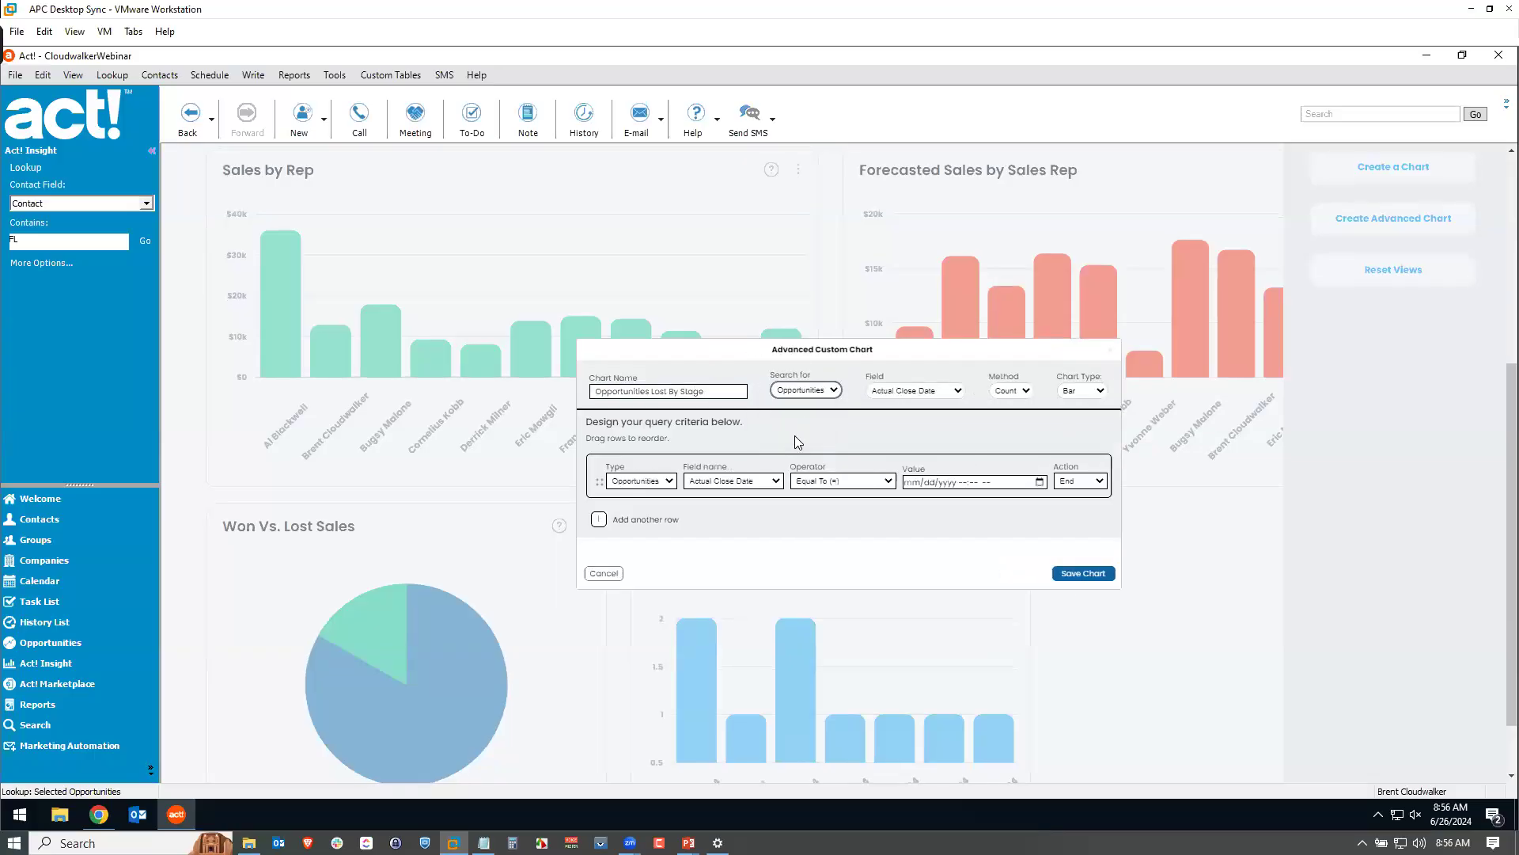
click(923, 391)
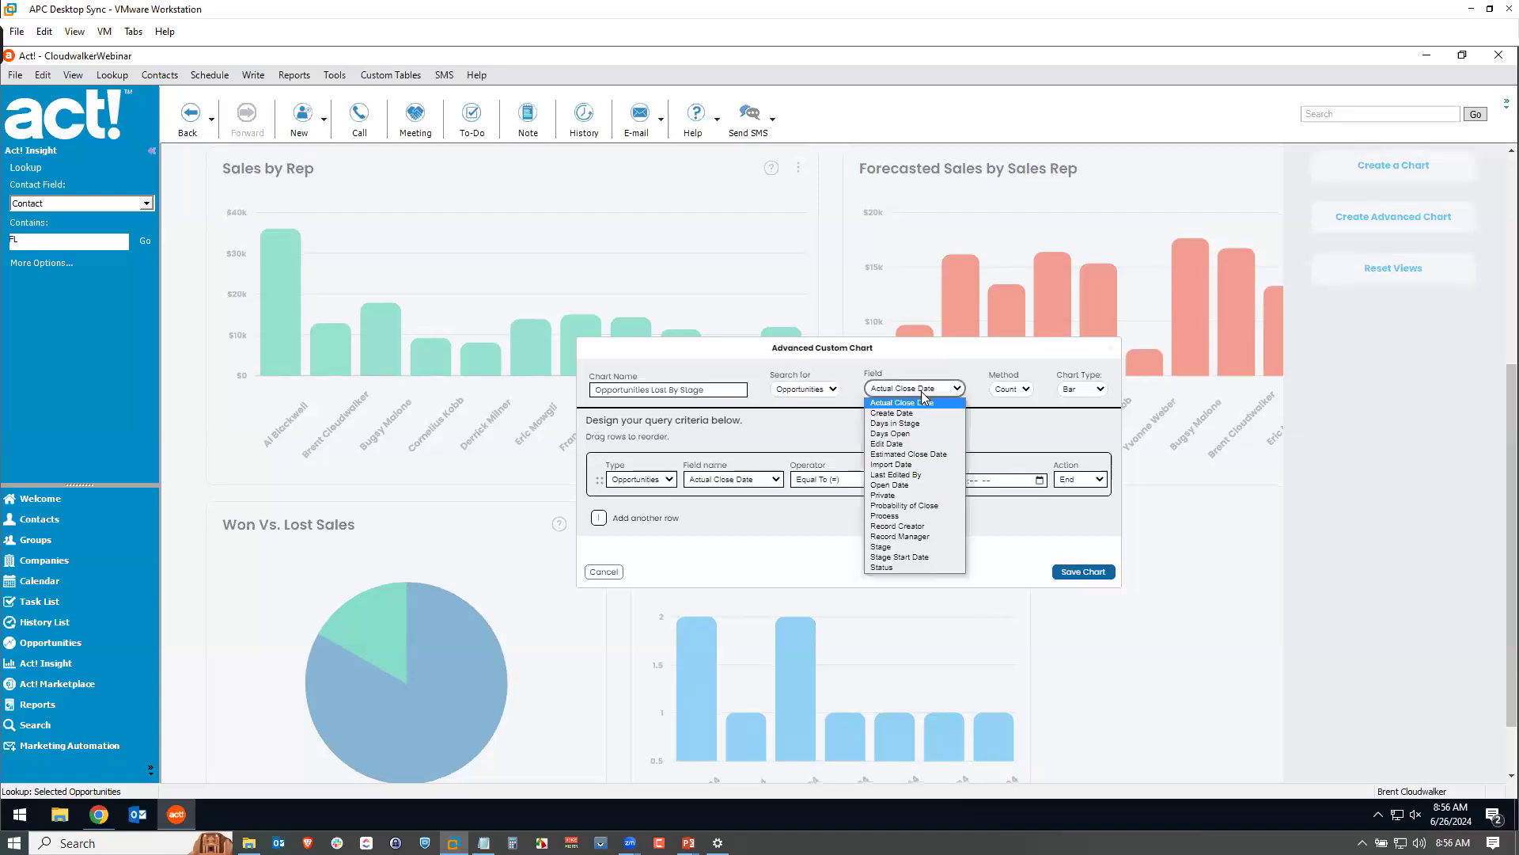
click(888, 547)
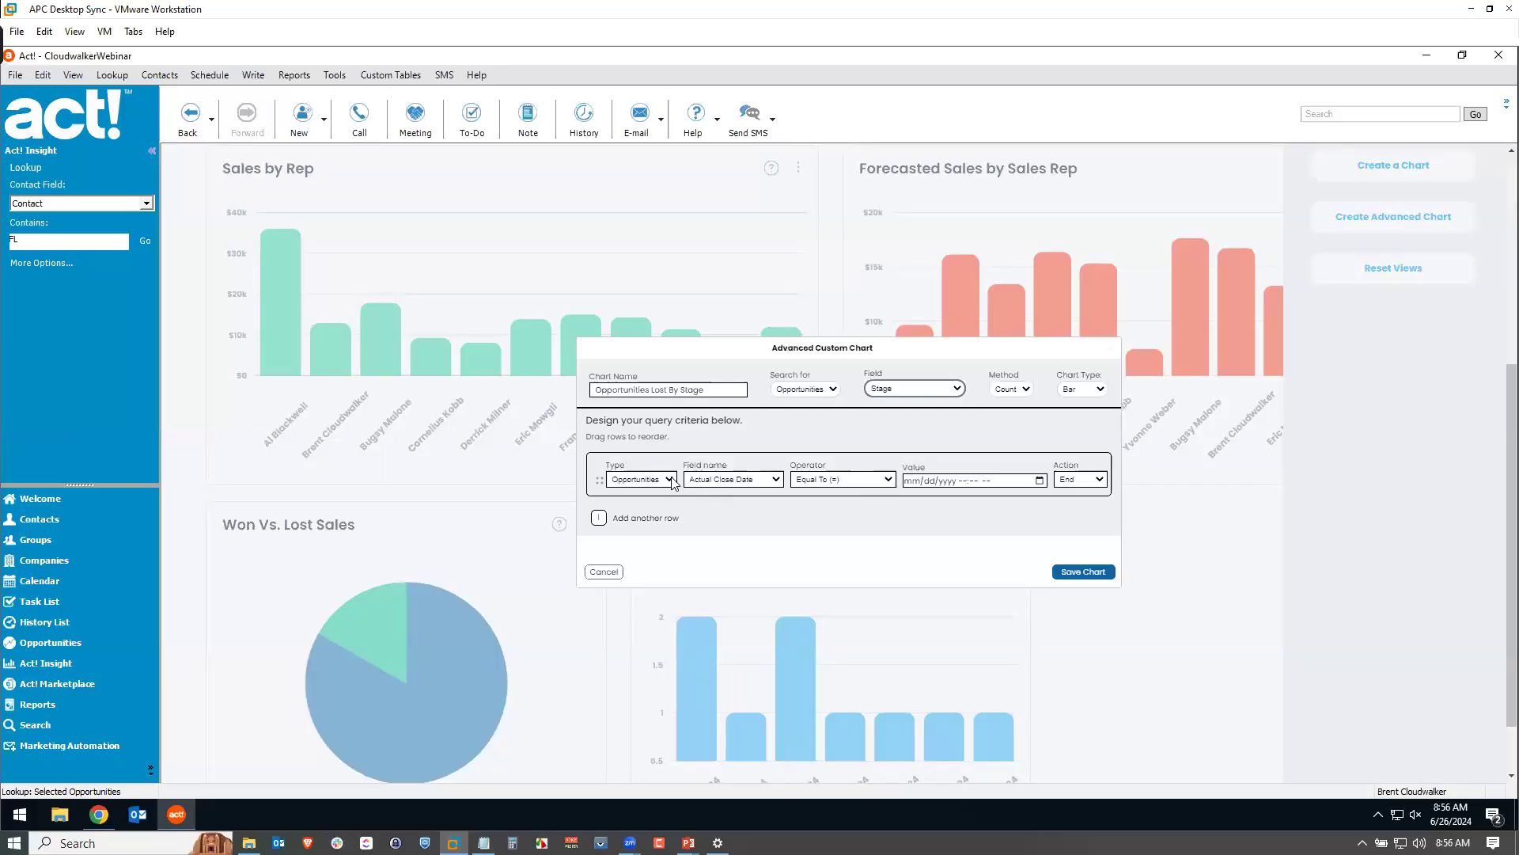
- Define the query row as opportunity Status Equal To Lost and save the chart
click(753, 478)
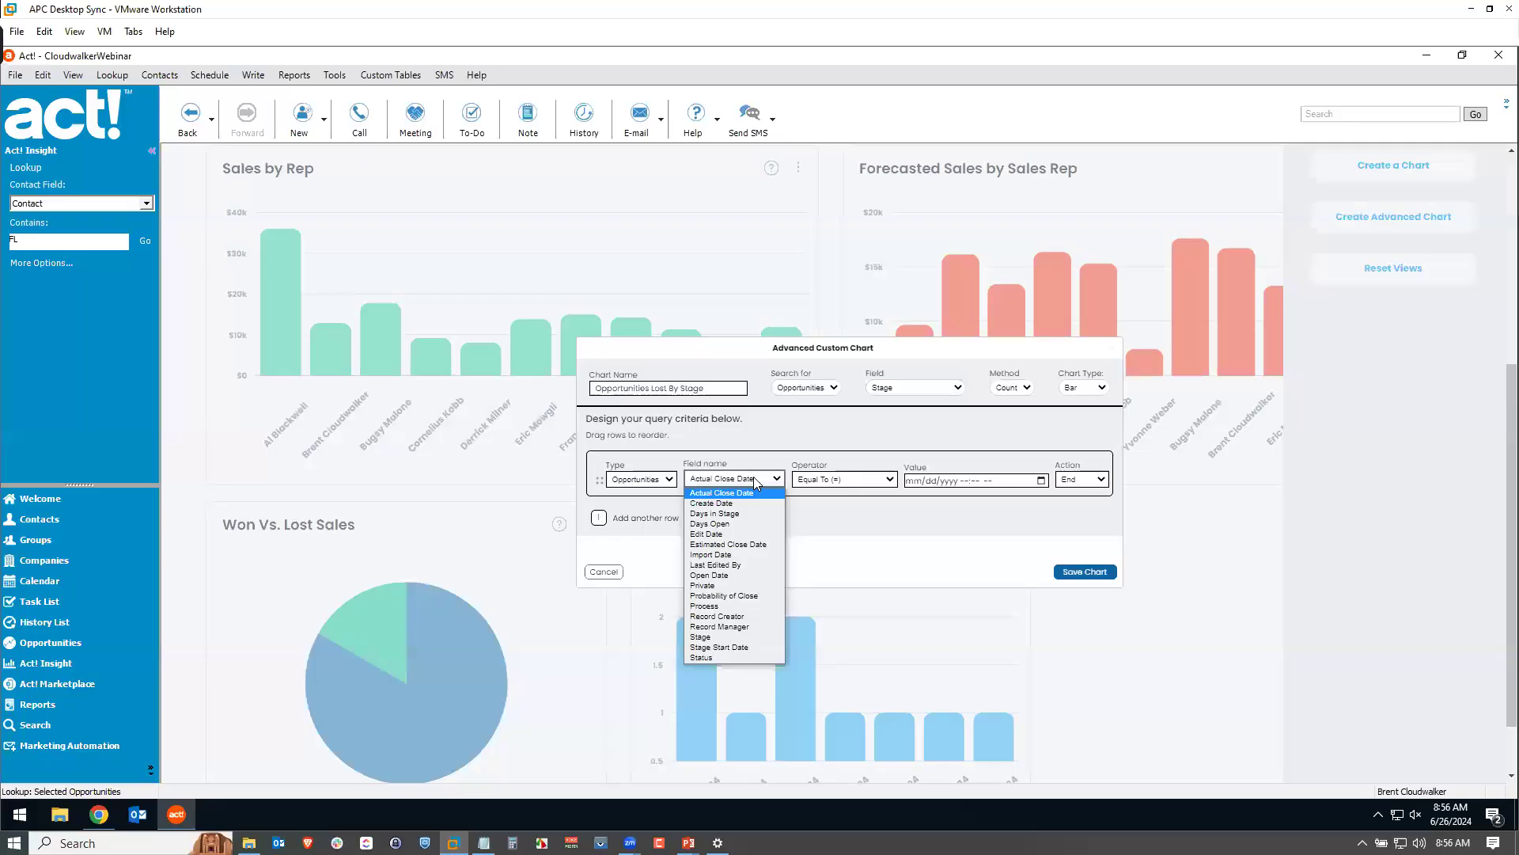
click(720, 657)
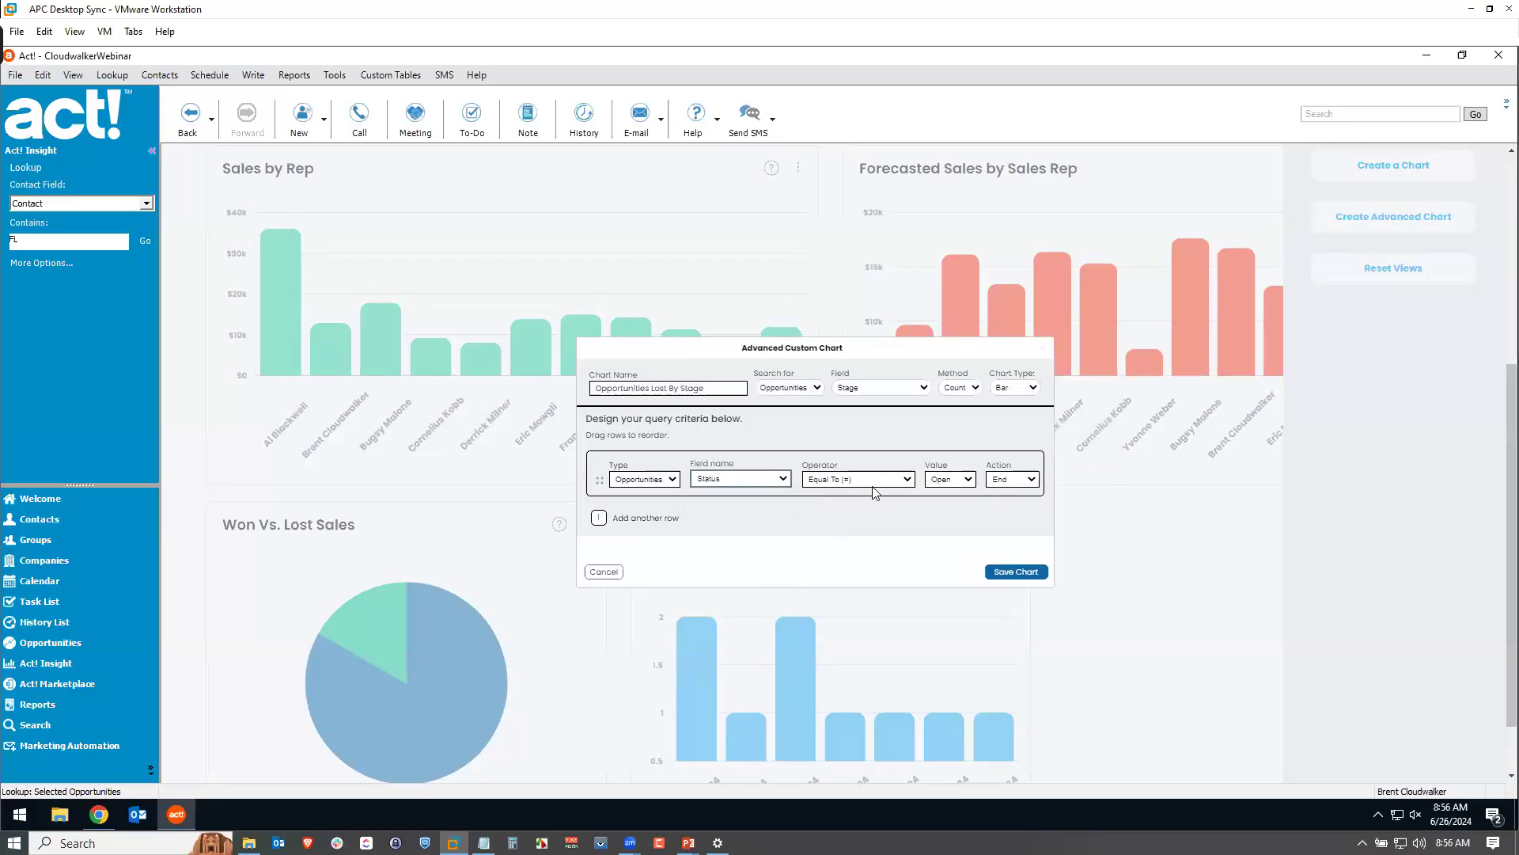
click(948, 479)
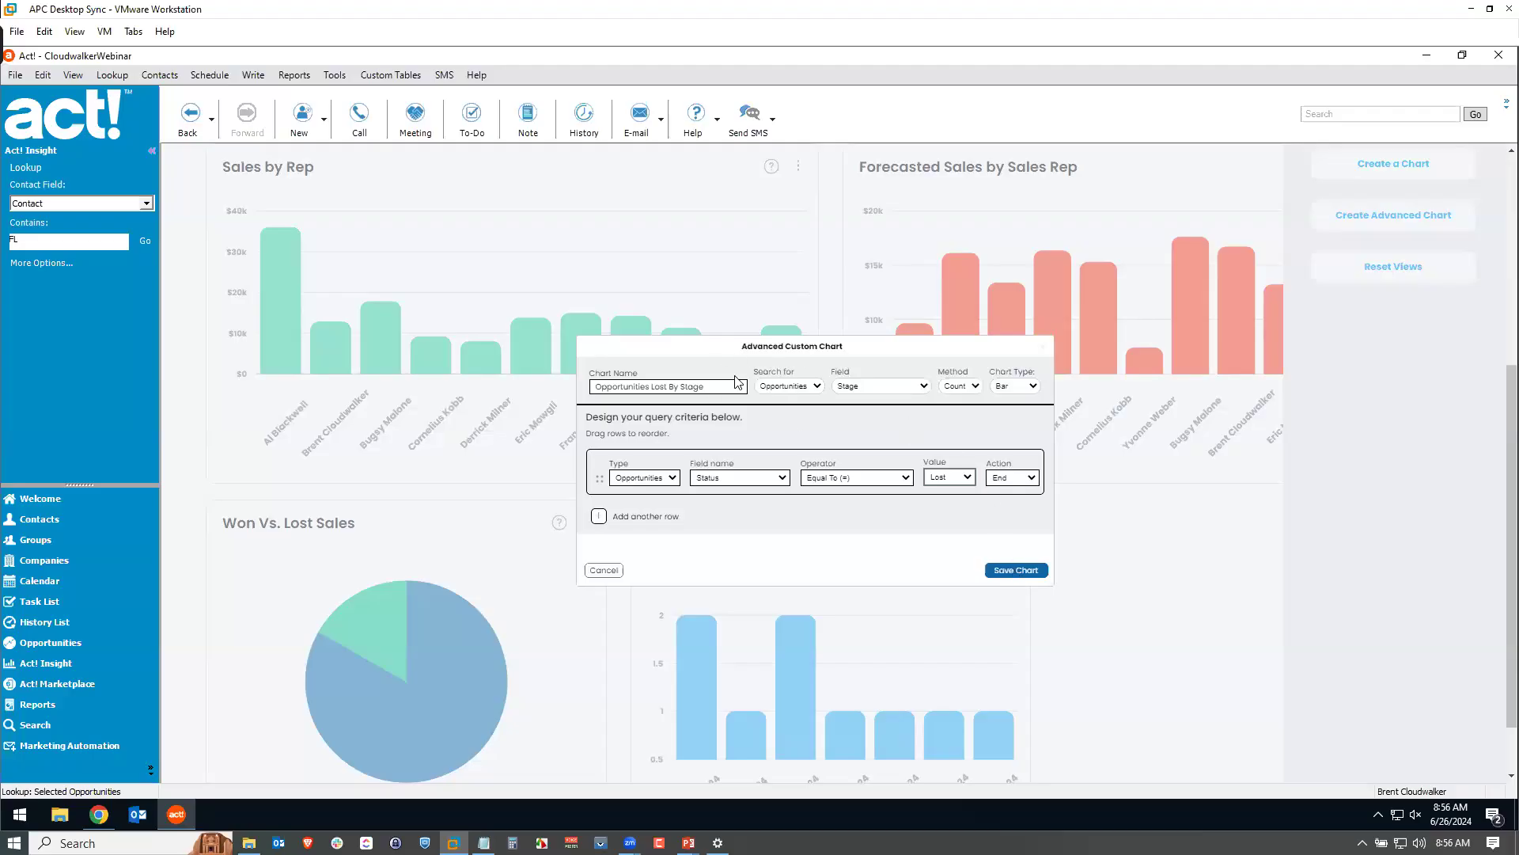
click(1014, 572)
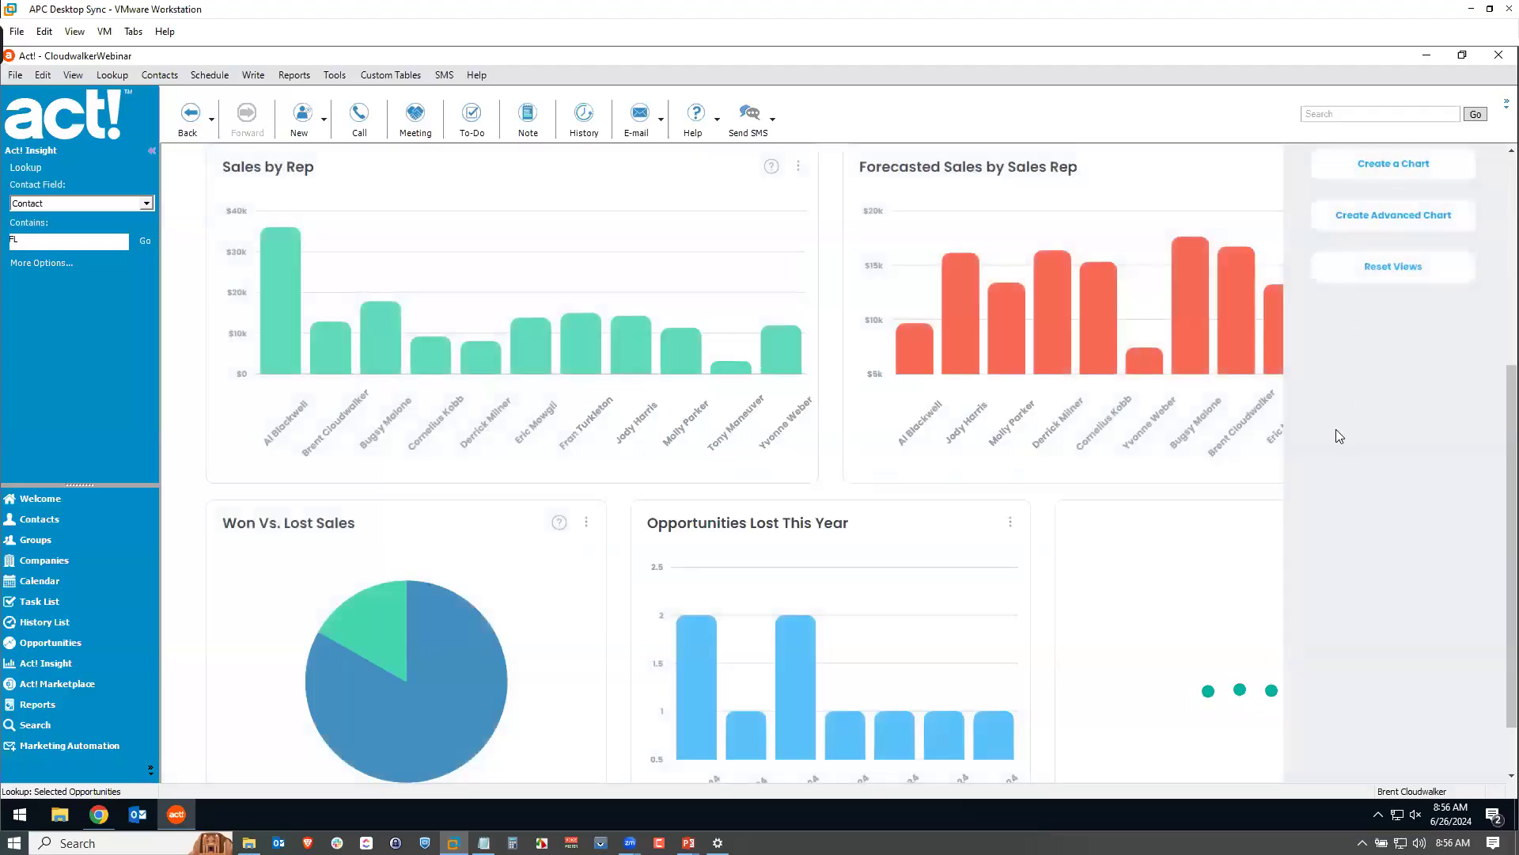
- Close the view settings and examine the Negotiation bar in the Opportunities Lost By Stage chart
scroll(1442, 407, up, 3)
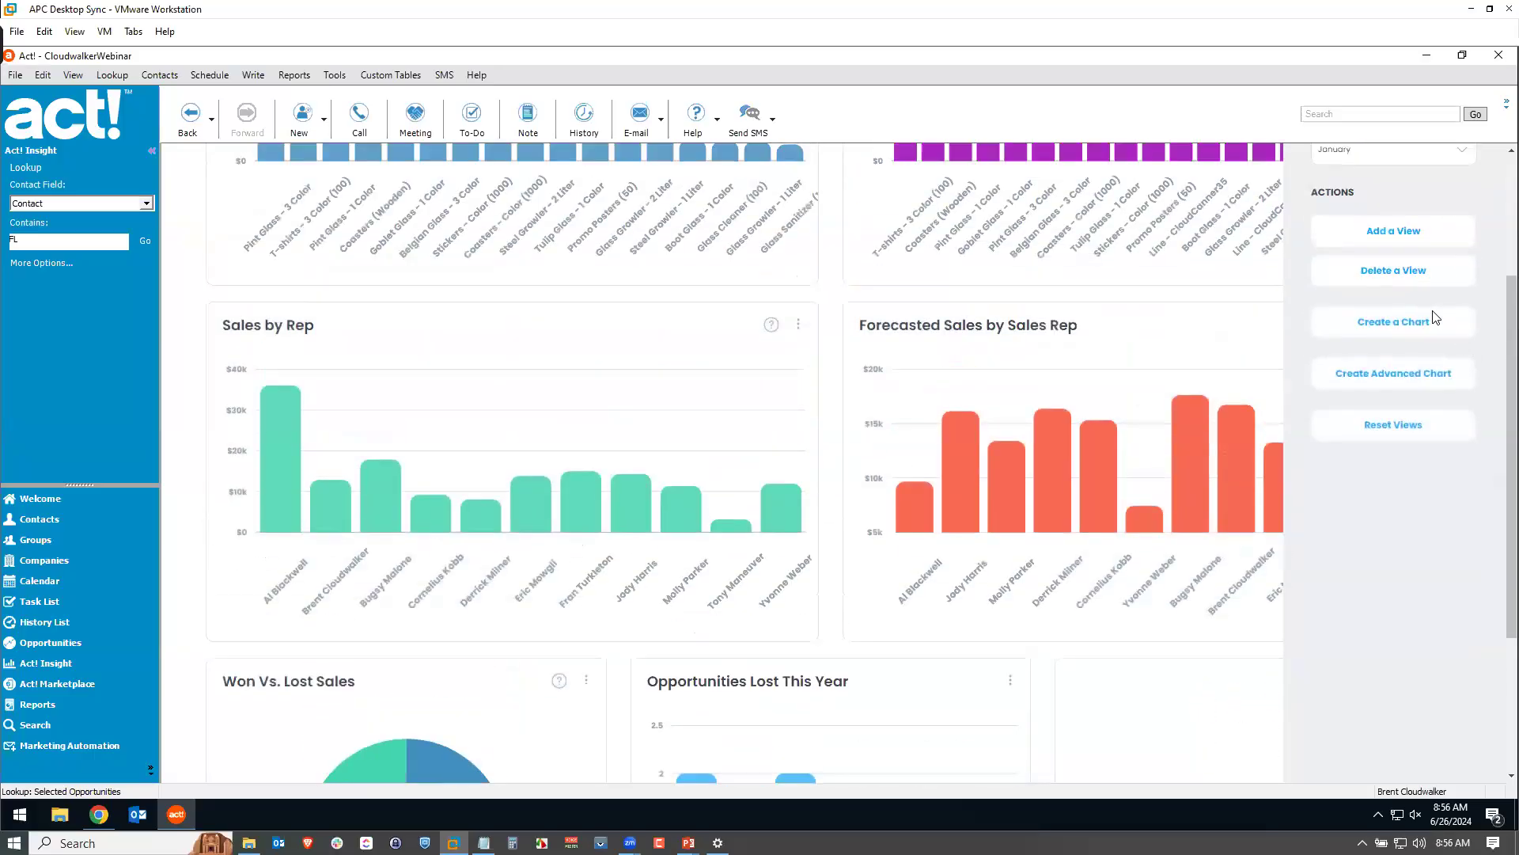
scroll(1421, 295, up, 3)
click(1306, 171)
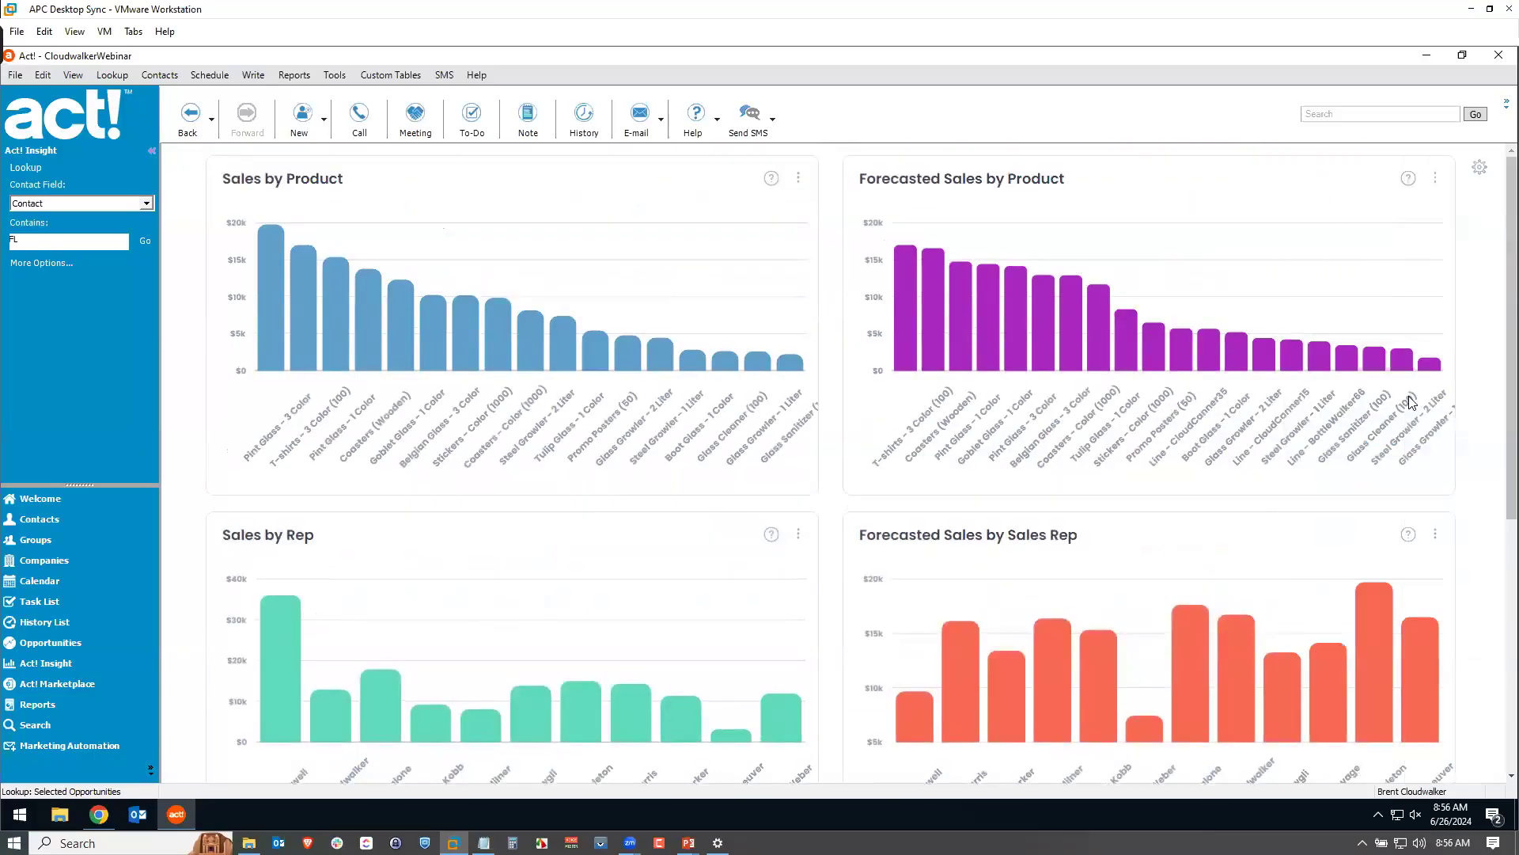
scroll(1403, 415, down, 8)
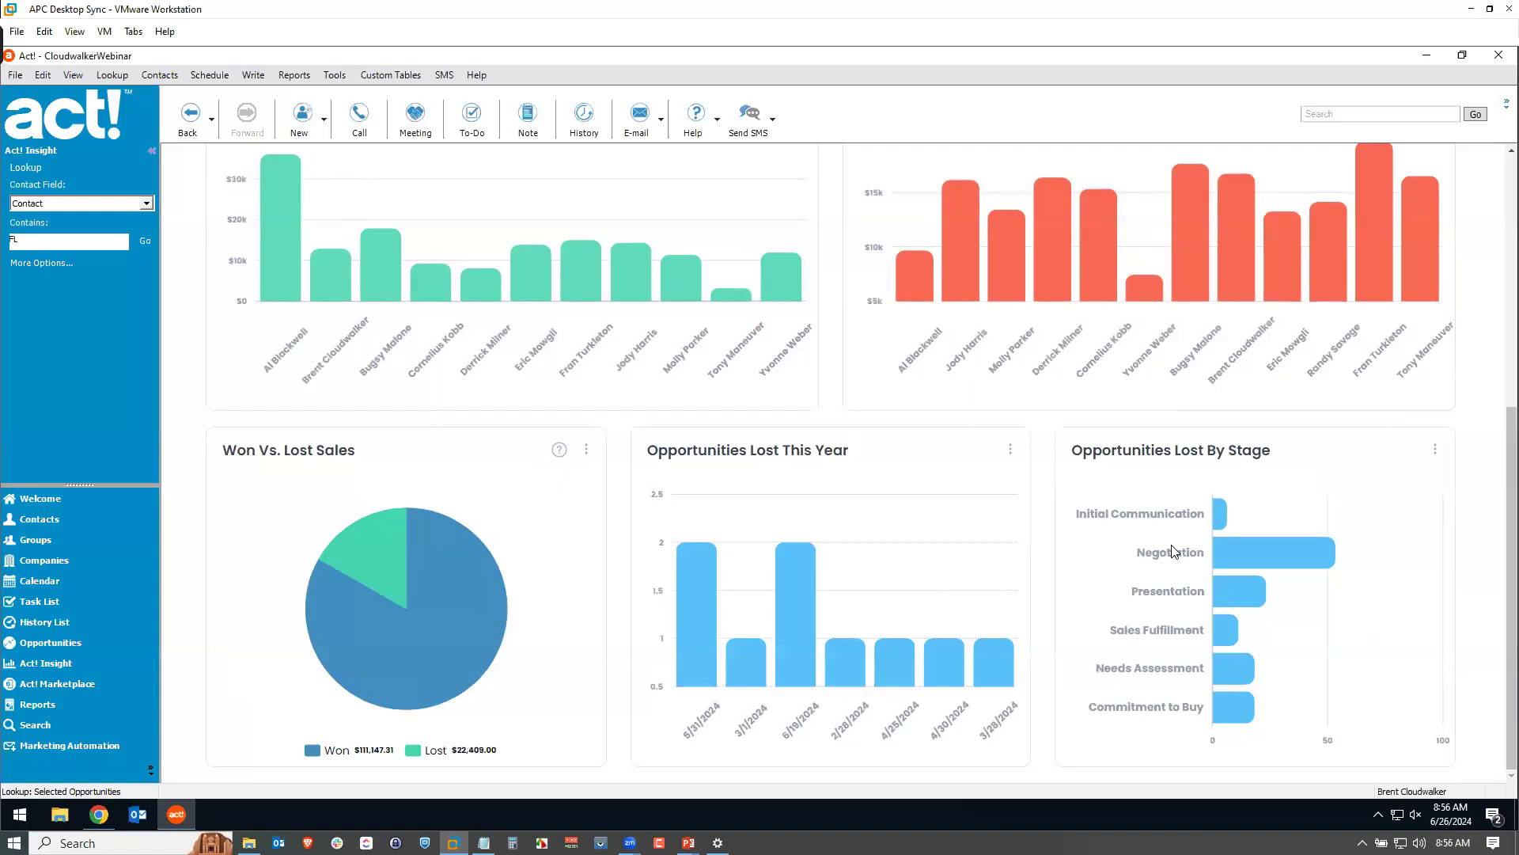
mouse_move(1237, 566)
mouse_move(1305, 562)
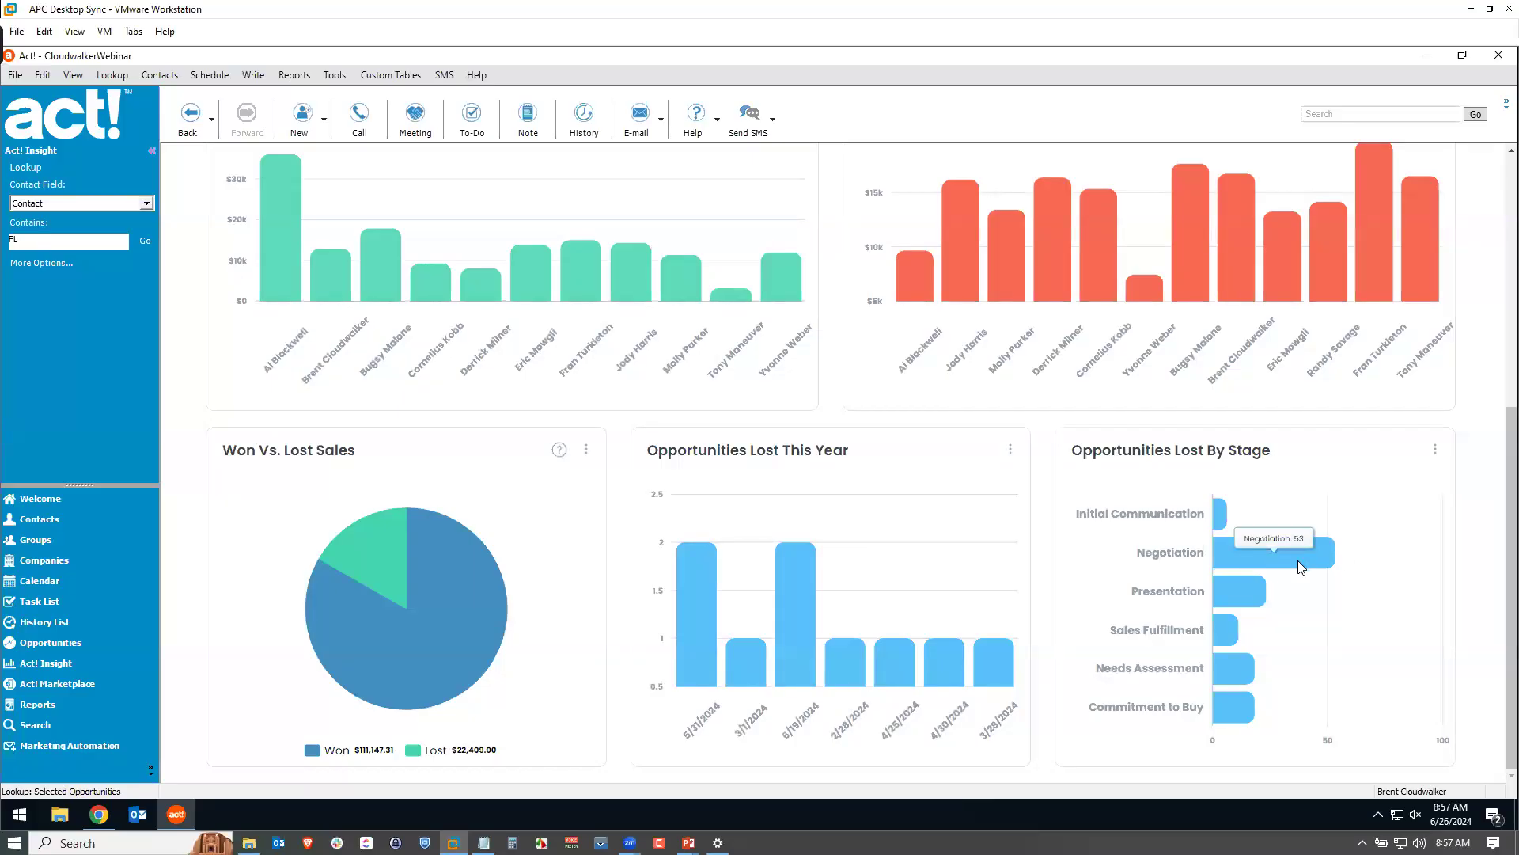